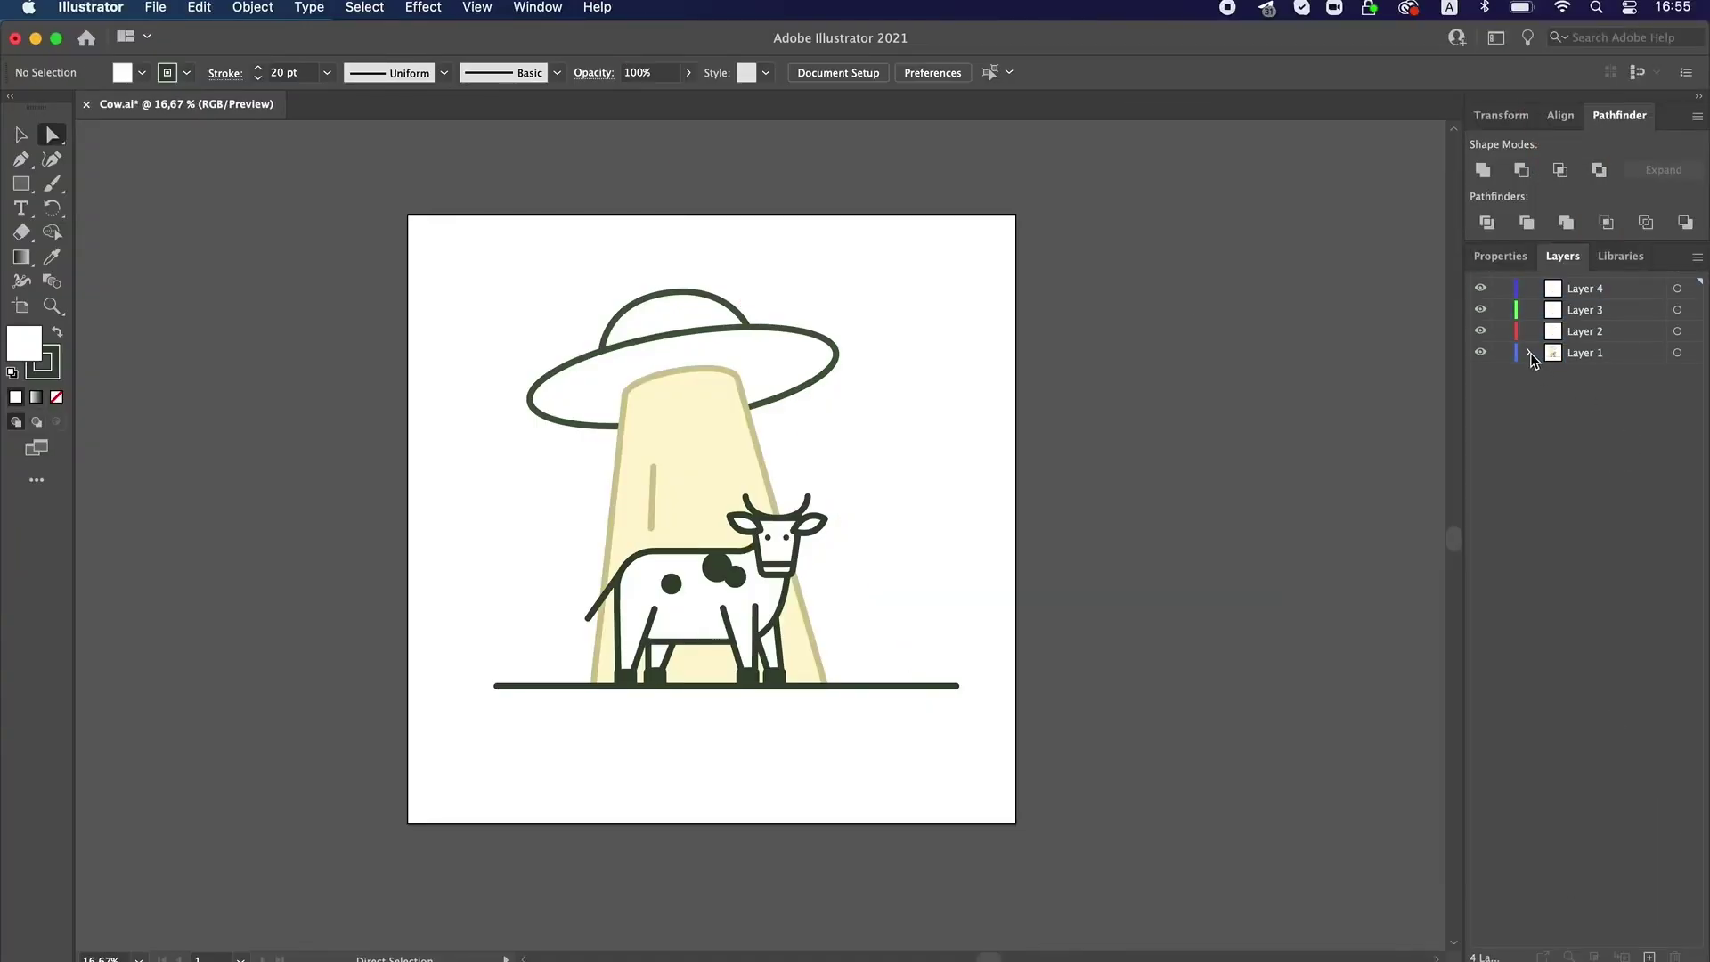
Separate the paths of Layer 1 into named layers such as horns, Head, Body, land, light, ufo and Background.
left_click(1530, 354)
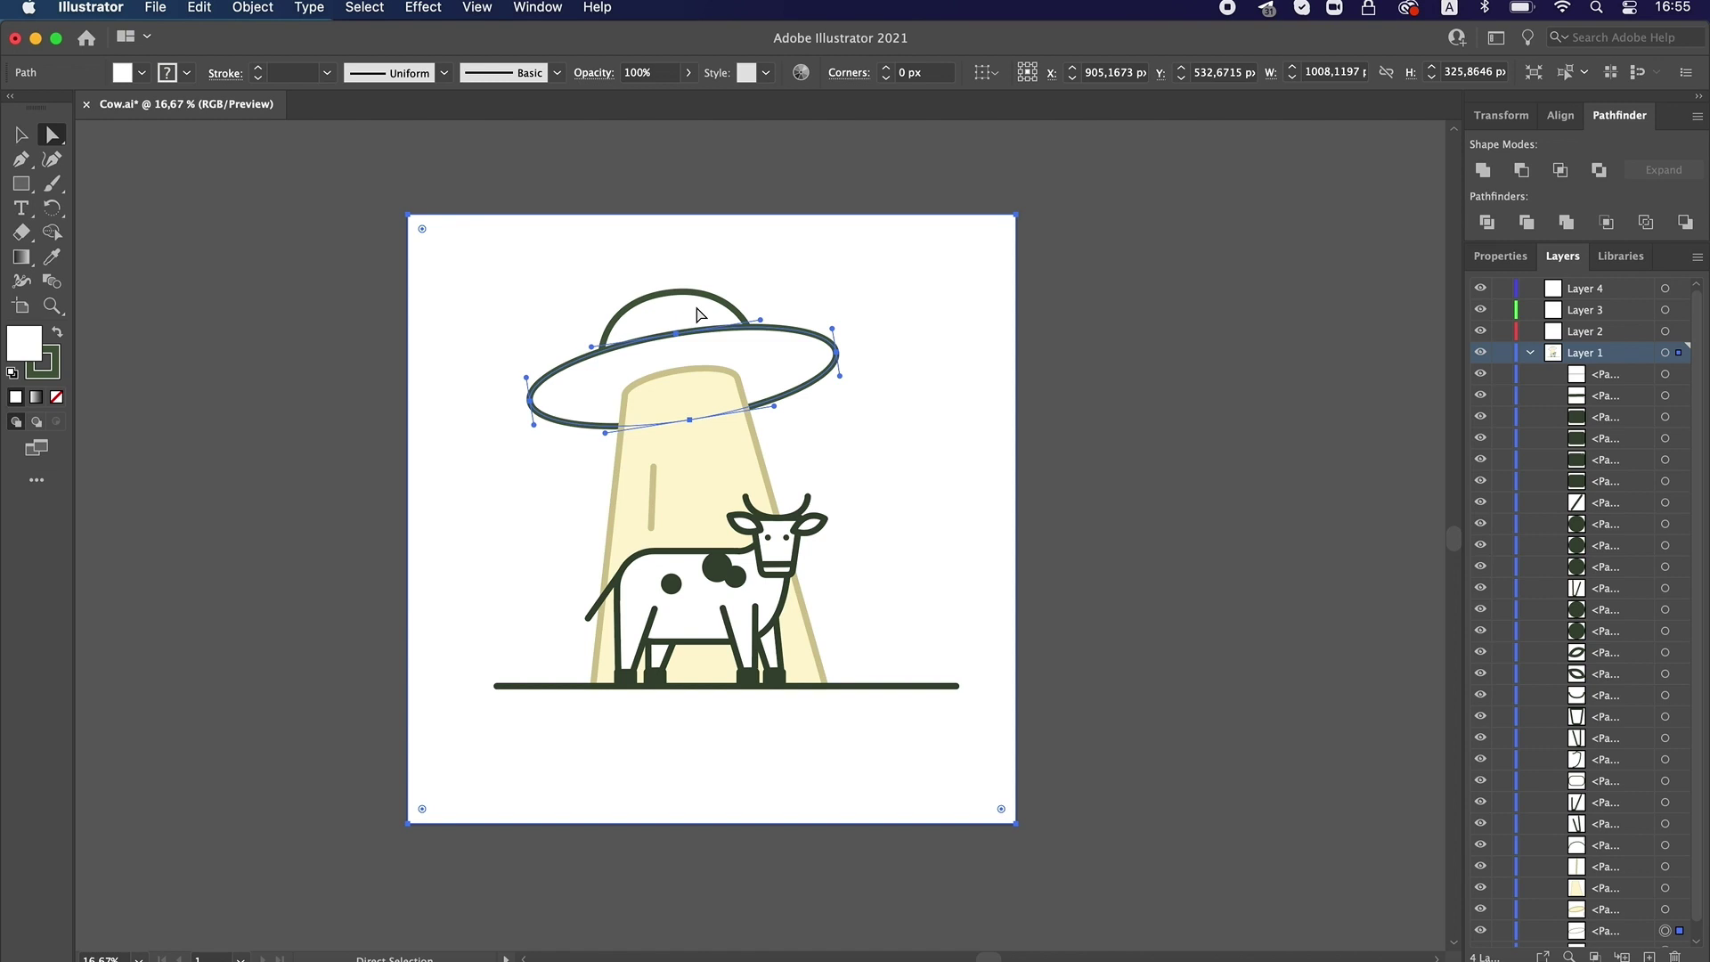
scroll(1594, 610, "down", 1)
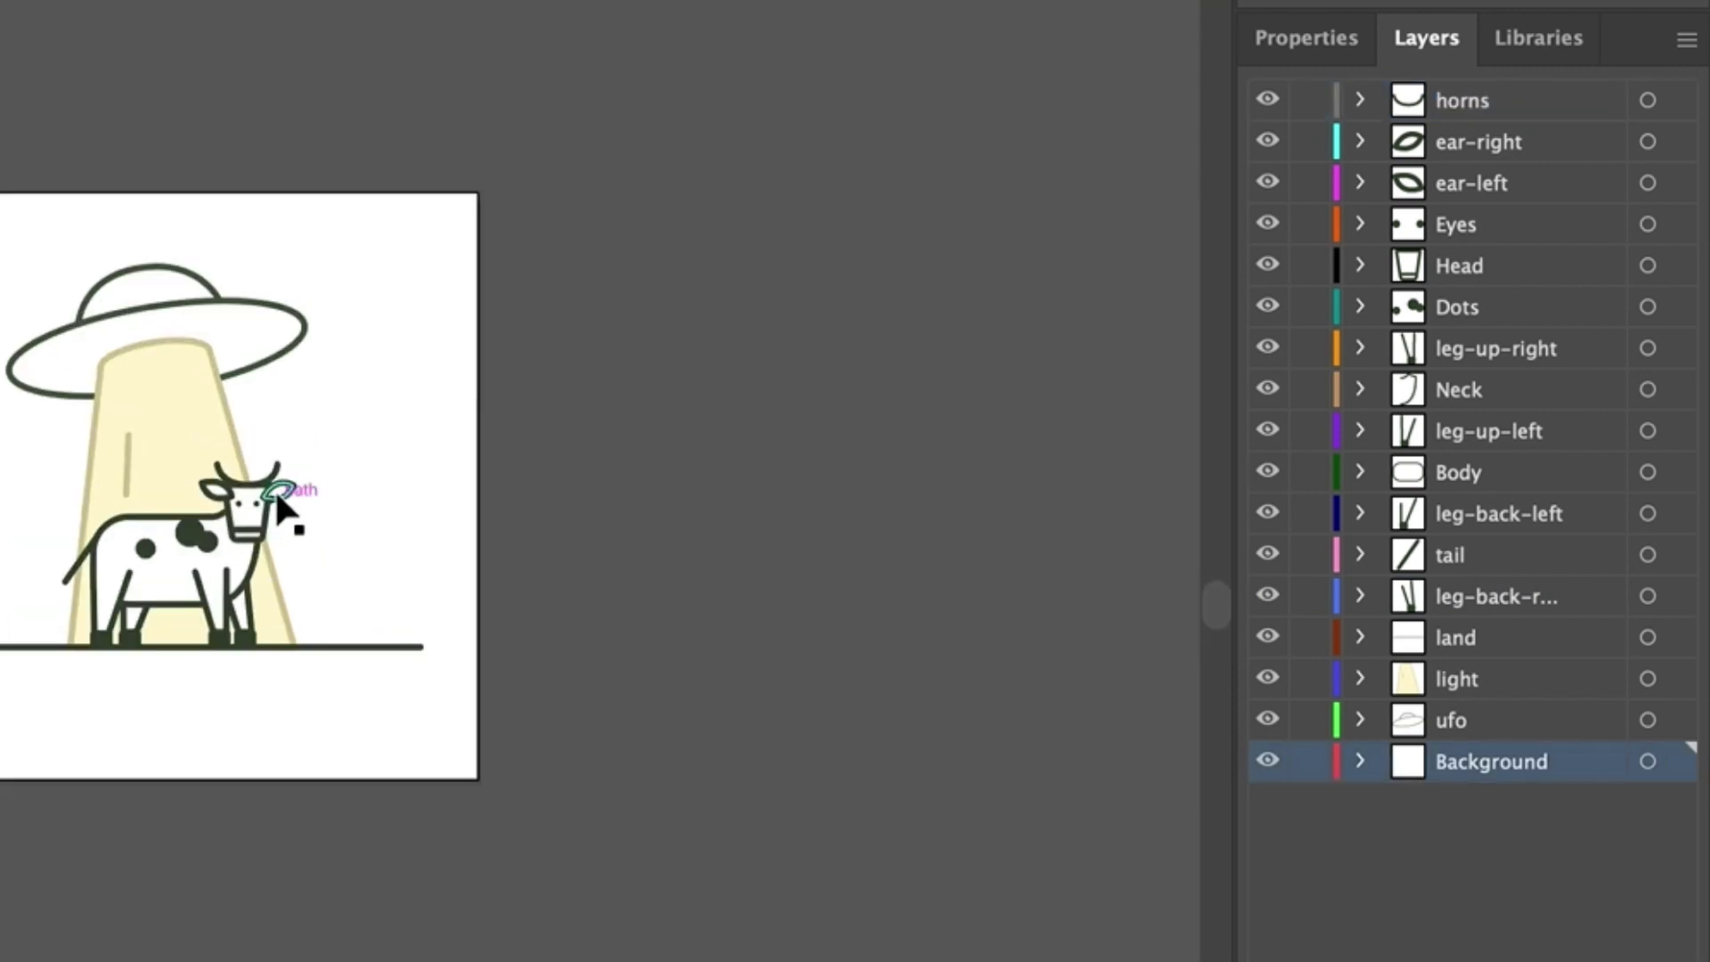
scroll(274, 488, "up", 2)
scroll(275, 488, "right", 2)
left_click(687, 875)
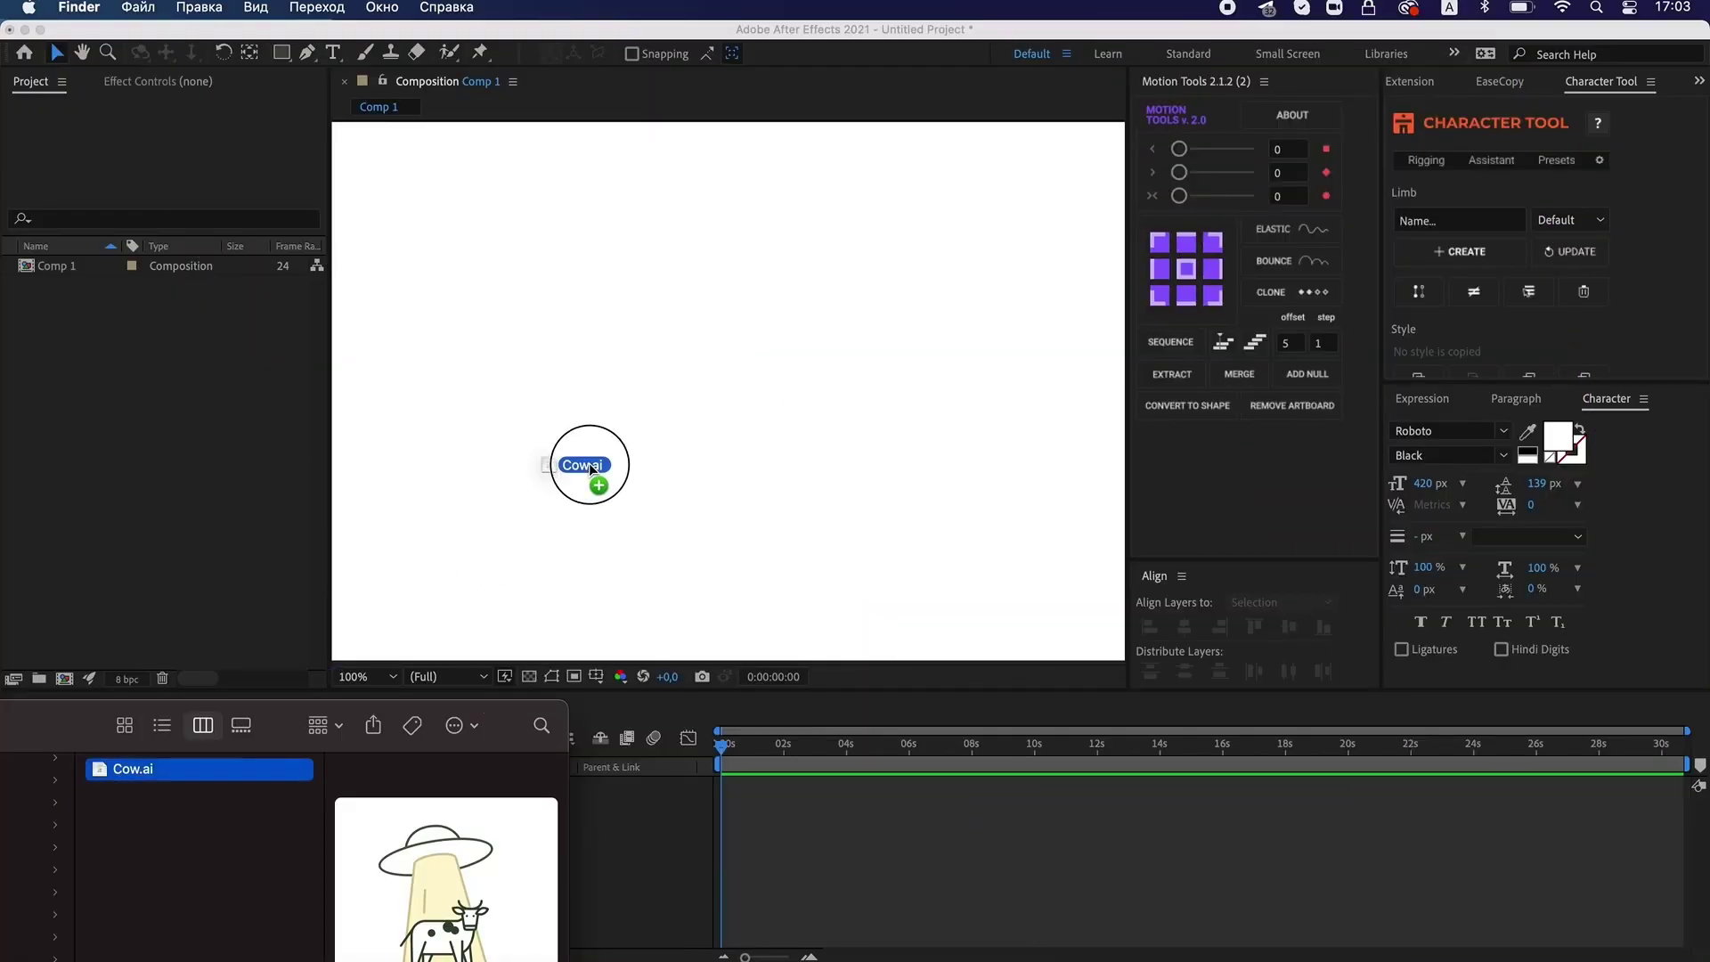
Import Cow.ai into After Effects as a Composition with Document Size footage dimensions, and open the Cow composition.
left_click_drag(589, 463, 592, 465)
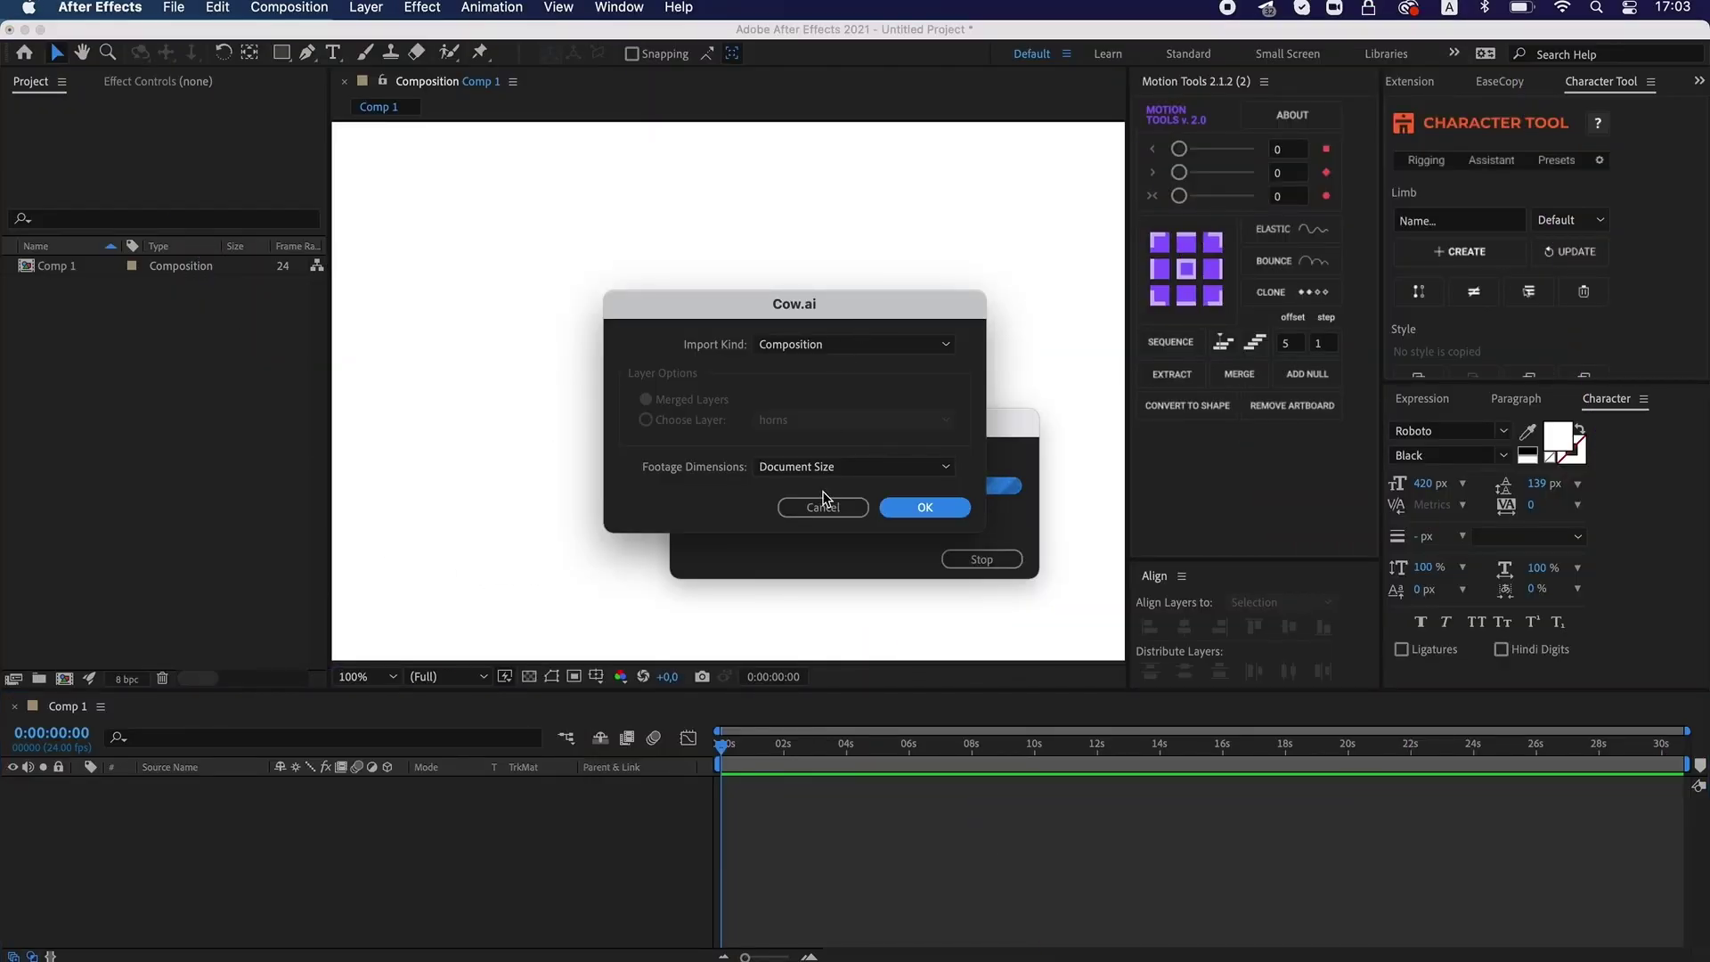
left_click(943, 508)
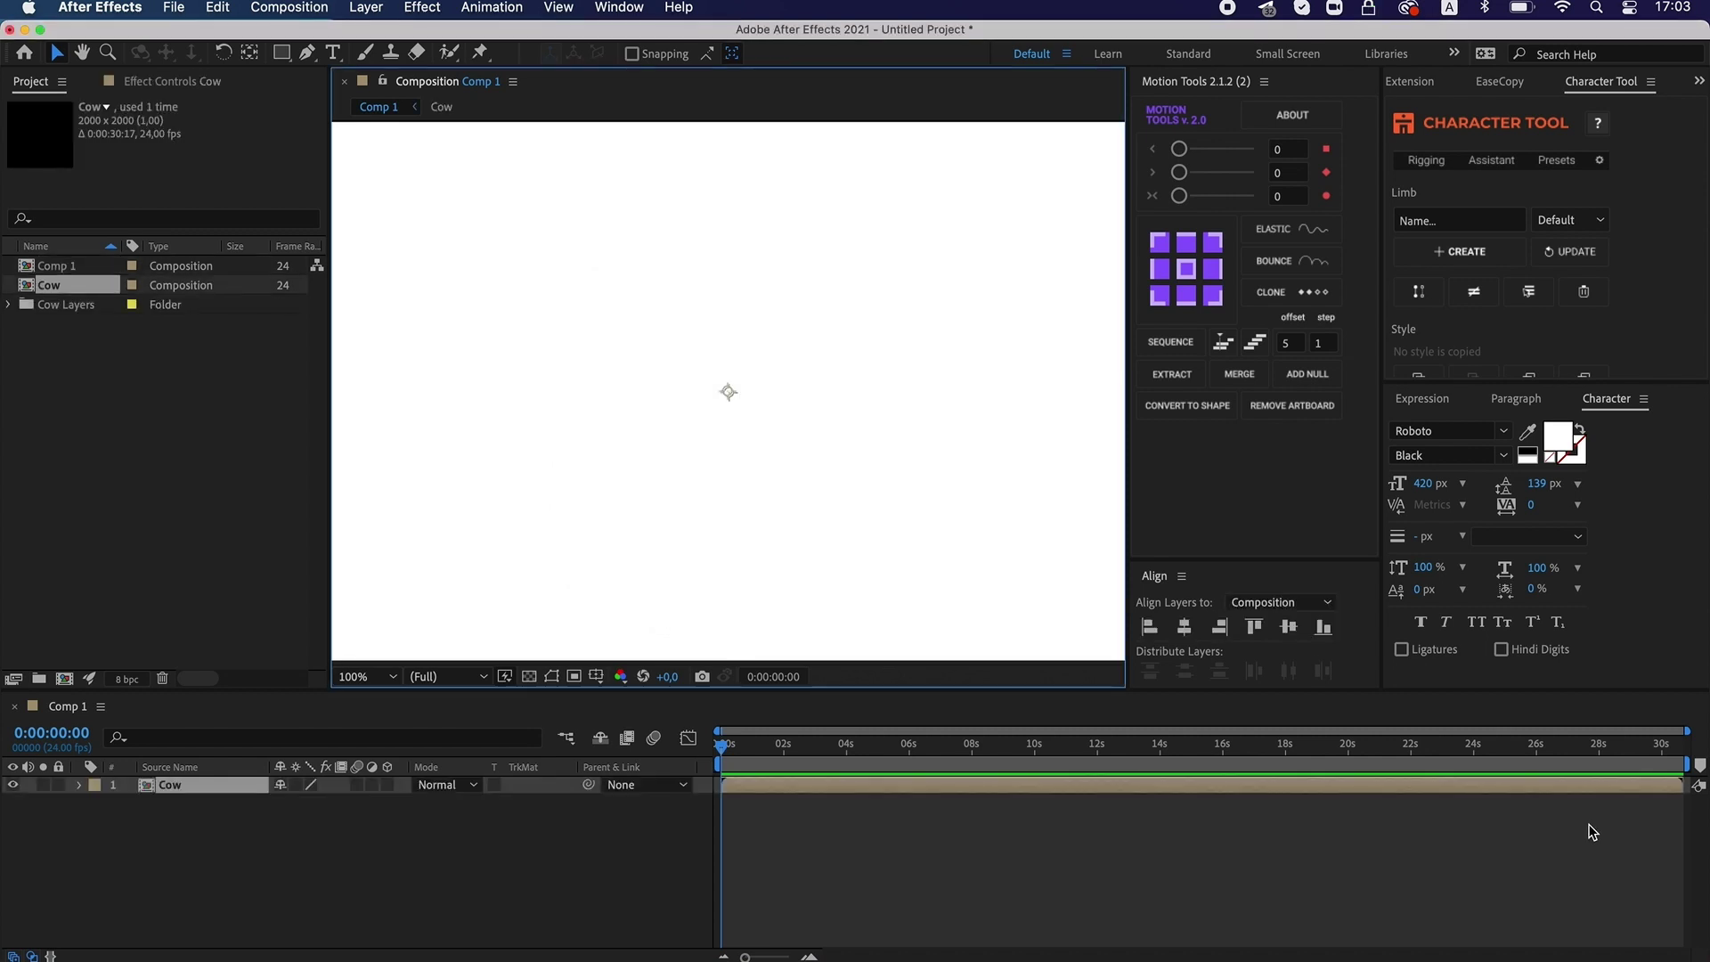
double_click(77, 283)
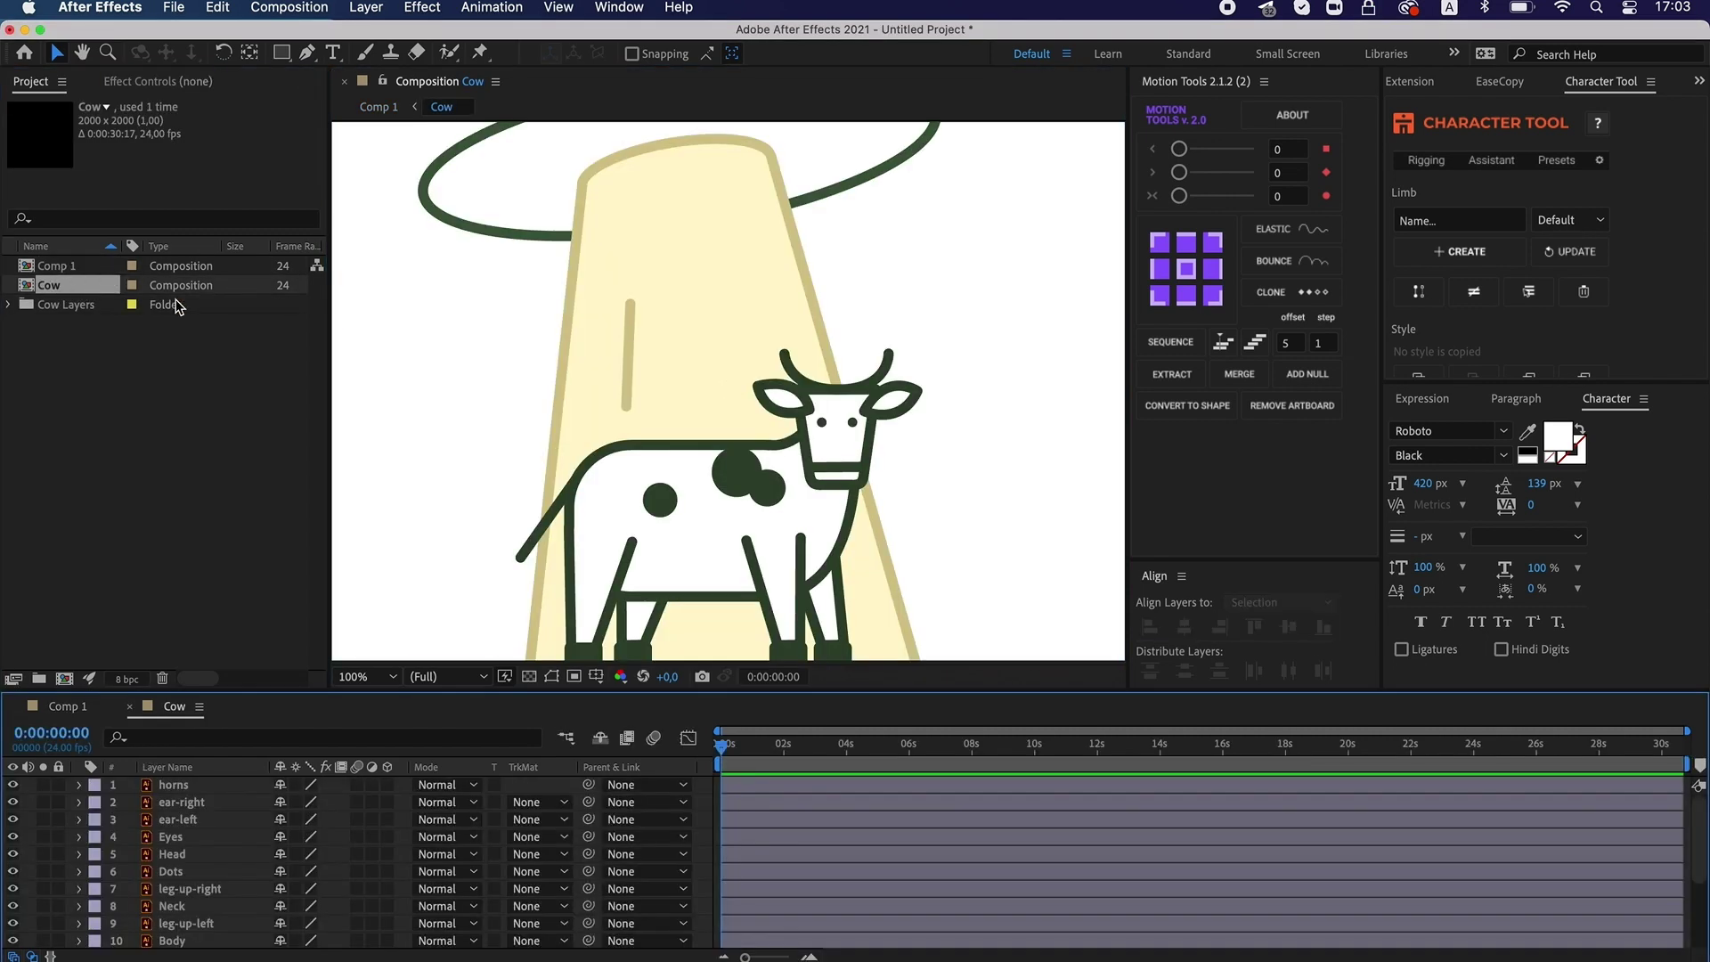
Convert all Cow layers from horns to Background to shape layers.
left_click_drag(389, 692, 401, 506)
left_click_drag(194, 846, 188, 583)
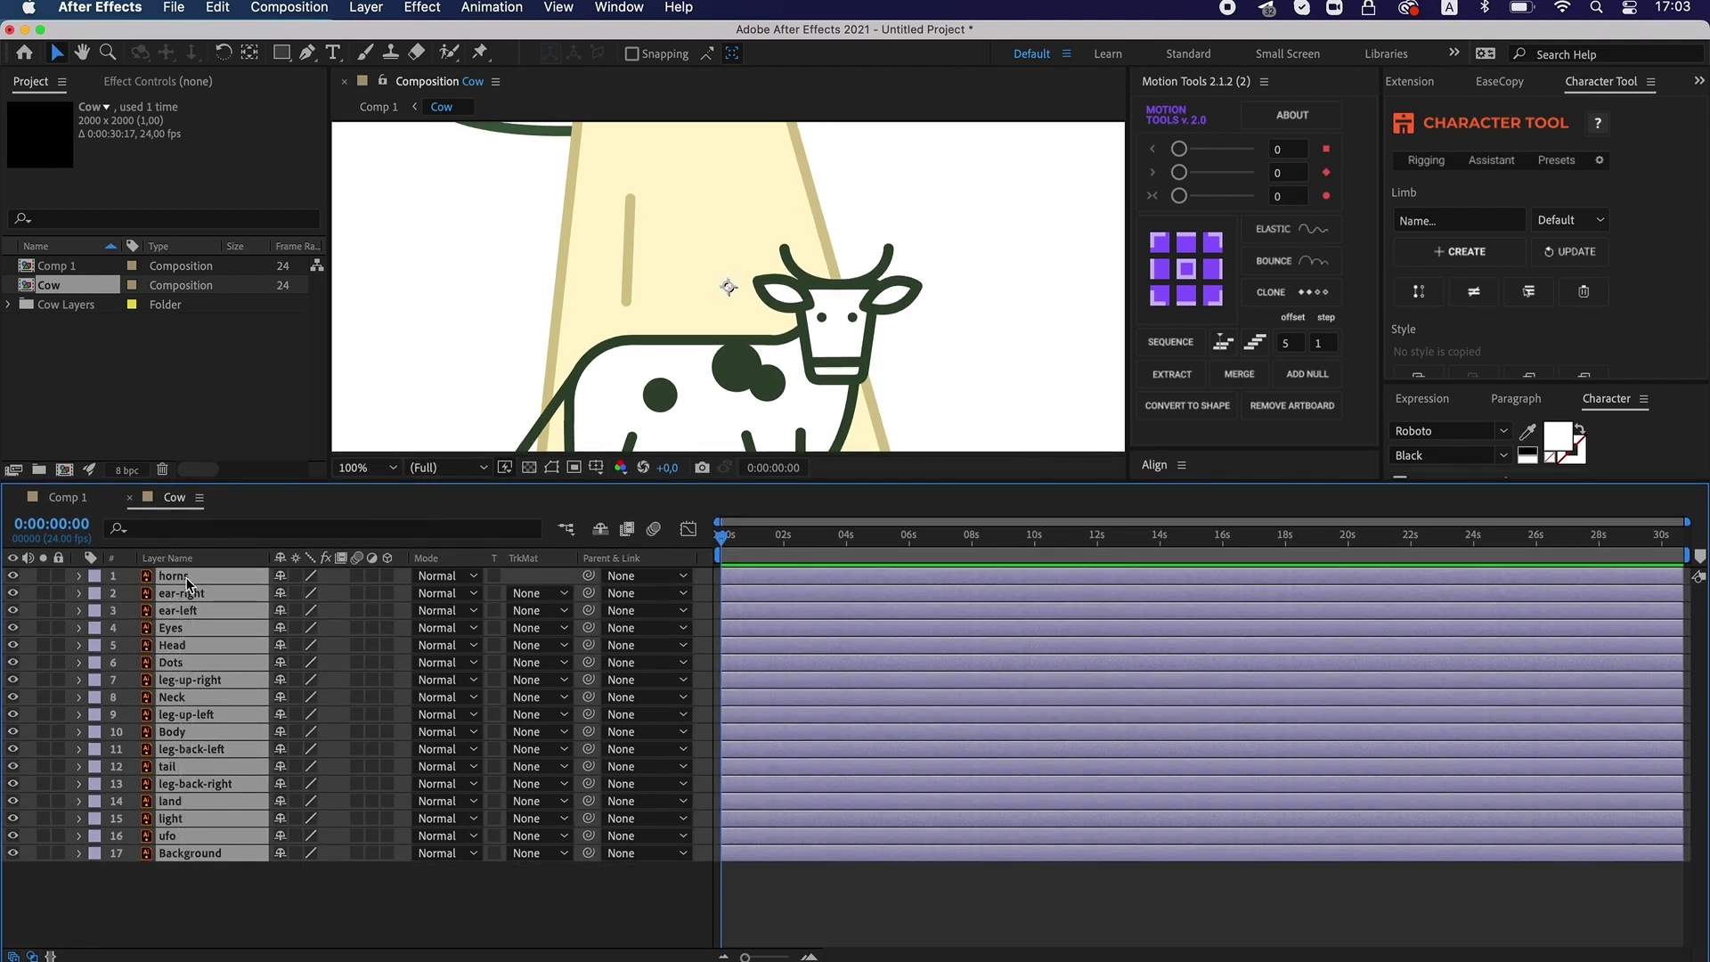
left_click(1201, 409)
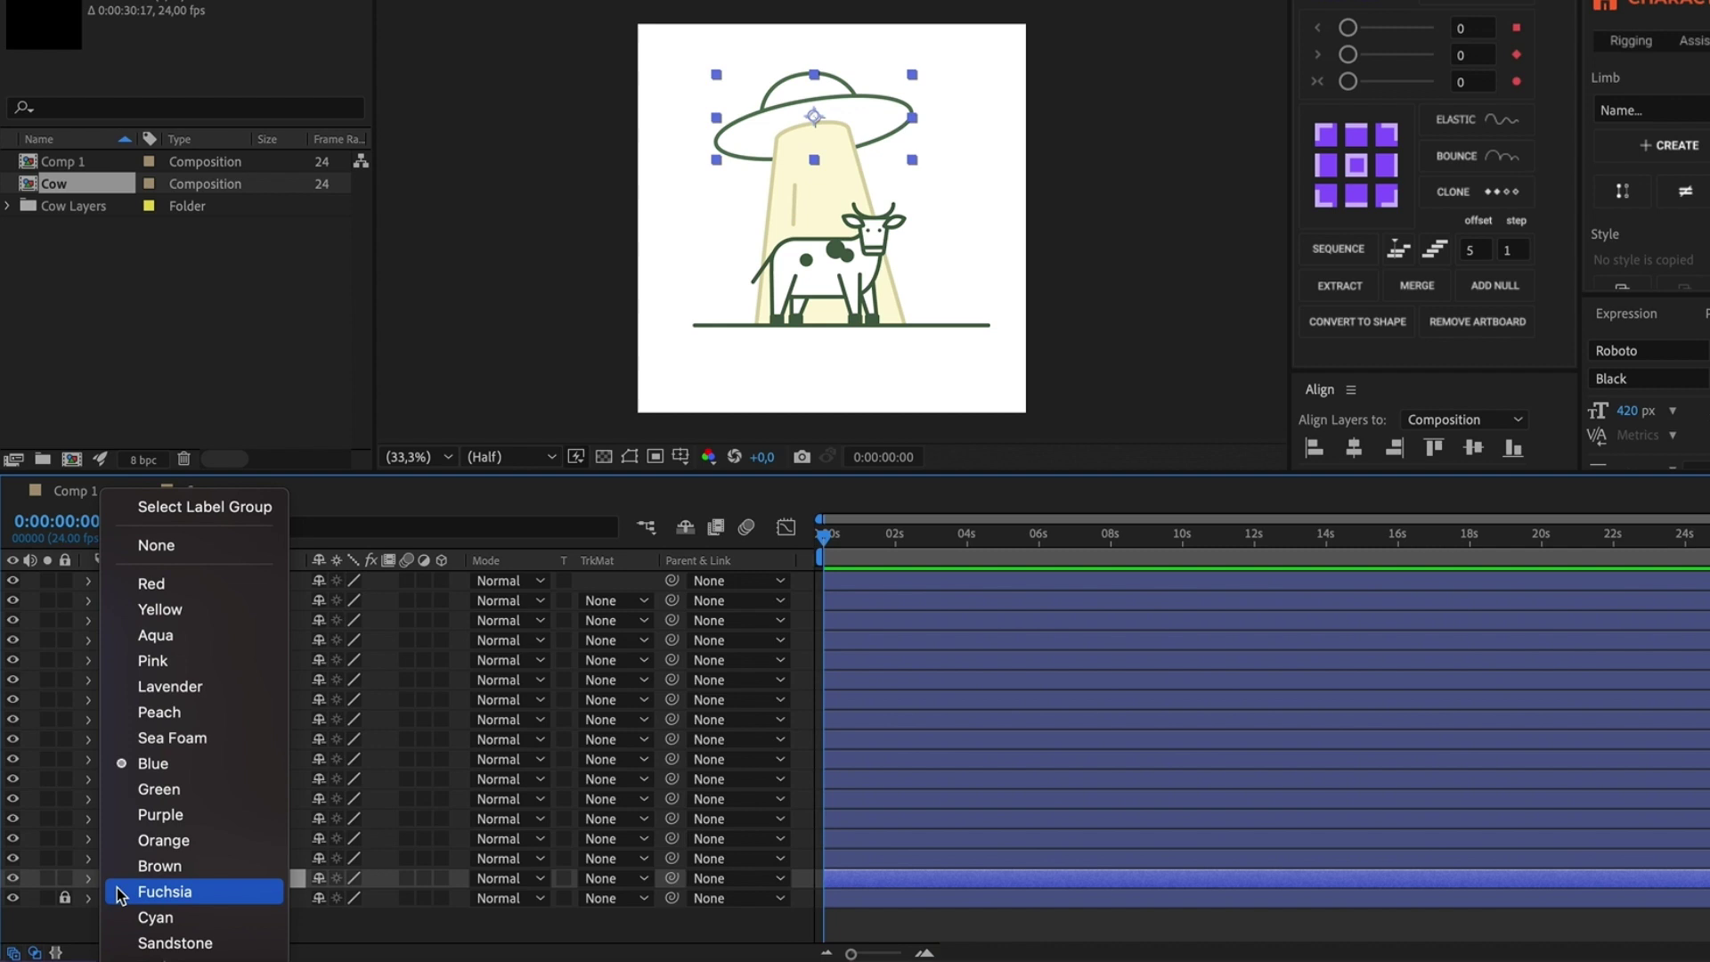
Set the label colours to Aqua for ufo, Yellow for light and Green for land, and lock the land layer.
left_click(185, 835)
left_click(118, 842)
left_click(178, 562)
left_click(118, 821)
left_click(177, 765)
left_click(71, 820)
Set the label colour of the four leg layers to Lavender.
left_click(234, 798)
left_click(233, 754, "super")
left_click(233, 708, "super")
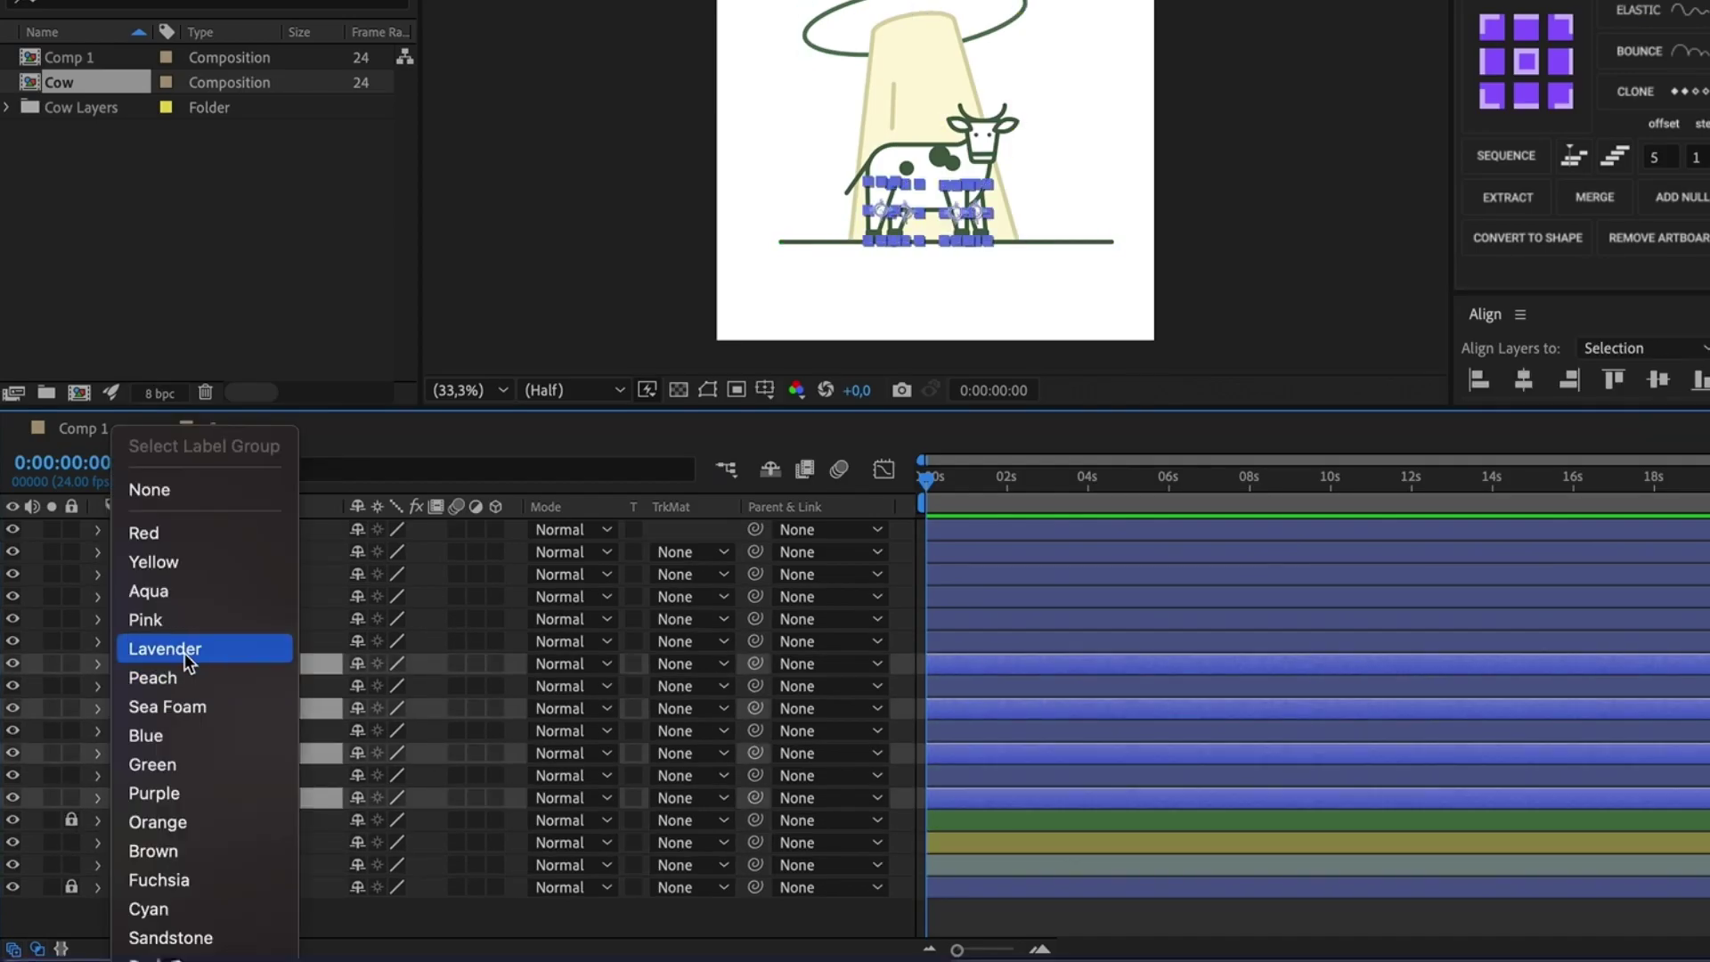
left_click(192, 707)
Set the label colours of the tail to Pink, the Body to Purple and the Neck to Orange.
left_click(118, 776)
left_click(171, 620)
left_click(118, 732)
left_click(179, 793)
left_click(118, 687)
left_click(182, 822)
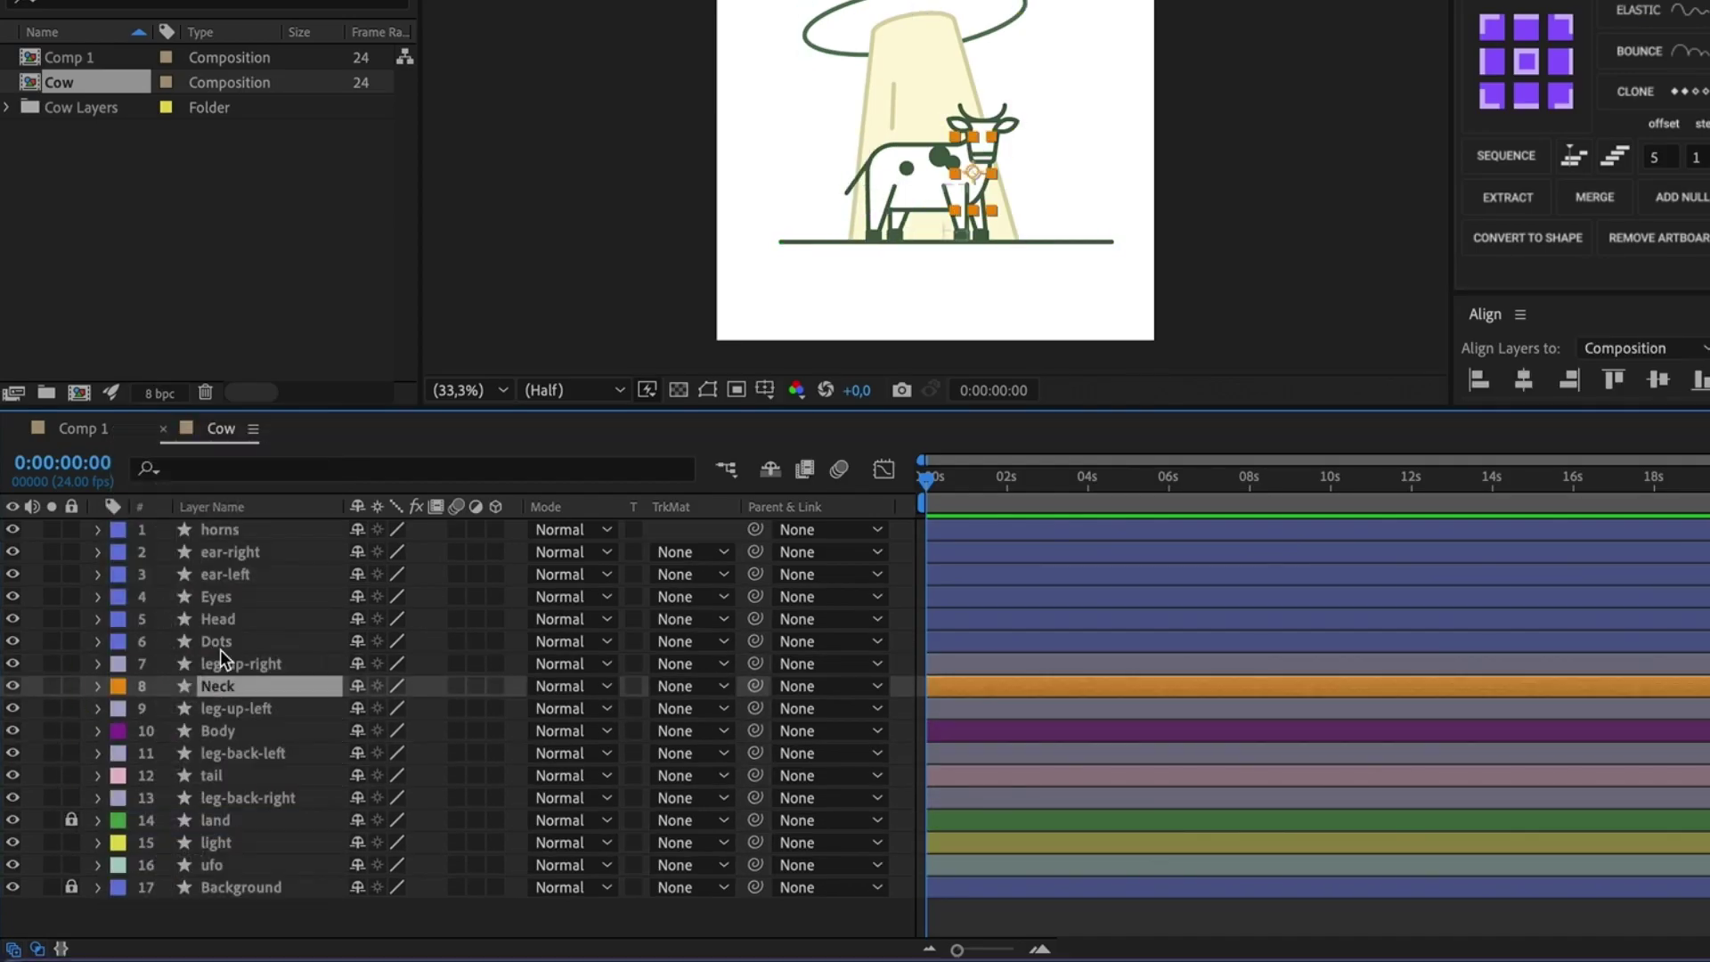
Set the label colours of Dots to Purple, Head to Red and Eyes to Cyan.
left_click(117, 642)
left_click(118, 620)
left_click(178, 532)
left_click(117, 597)
left_click(182, 908)
Set the label colour of the ear-left, ear-right and horns layers to Sandstone.
left_click(244, 574)
left_click(242, 553, "shift")
left_click(118, 554)
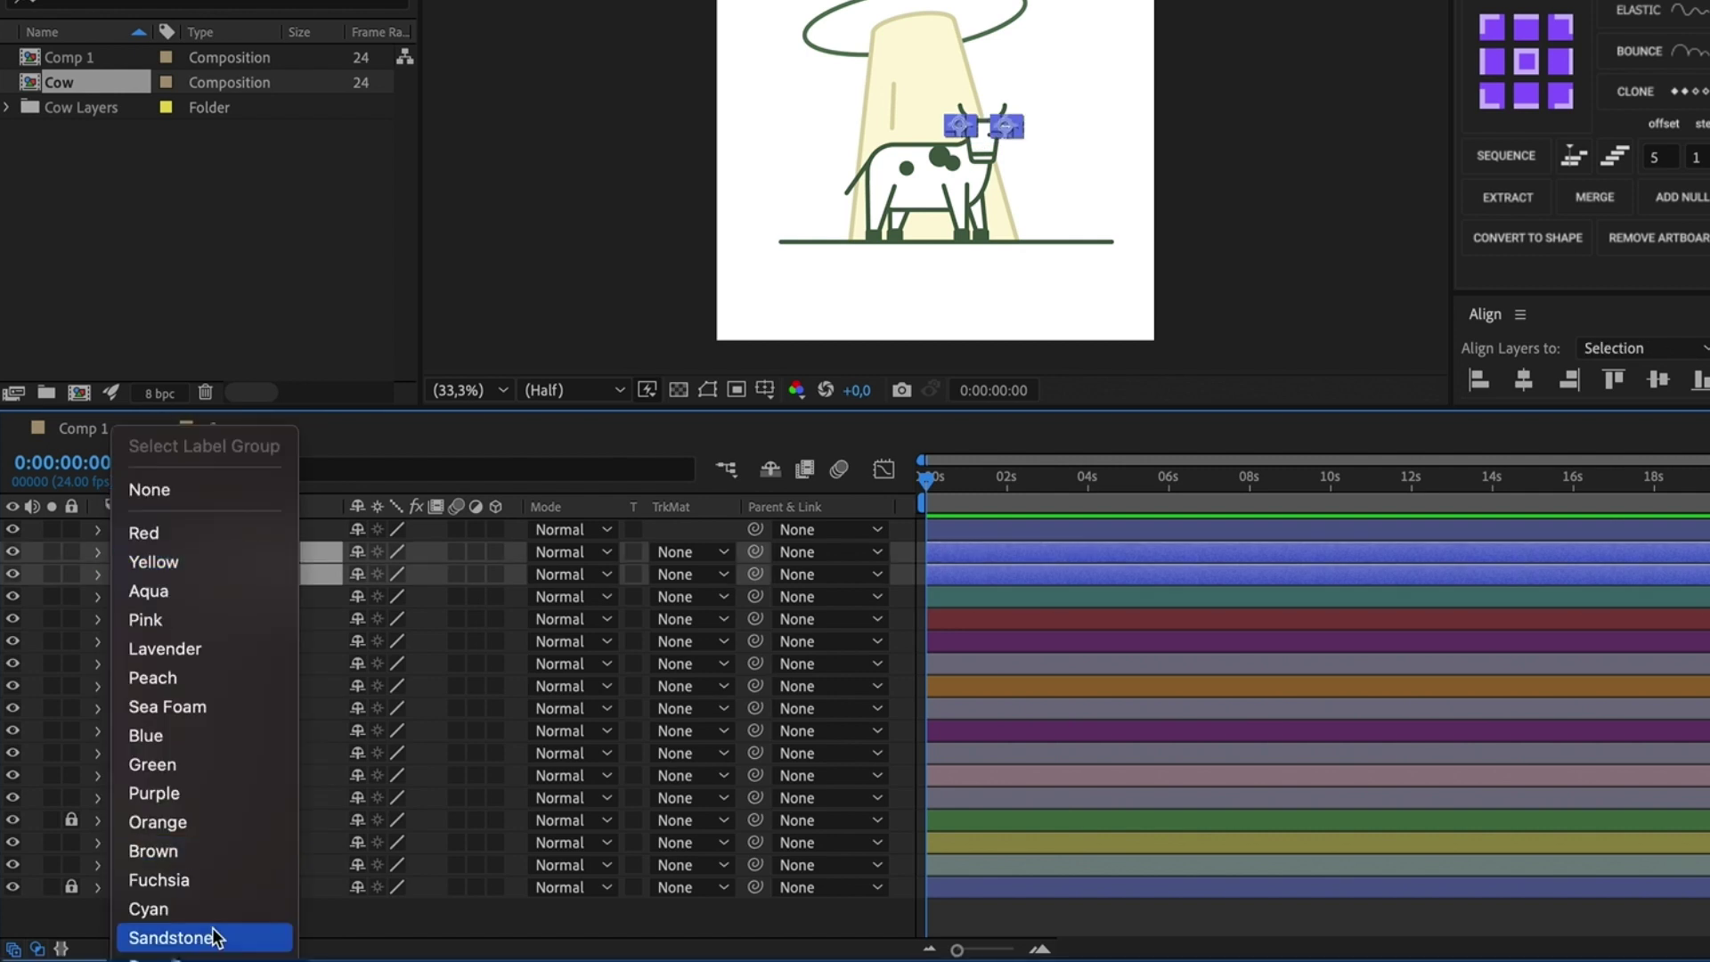
left_click(217, 937)
left_click(116, 531)
left_click(276, 937)
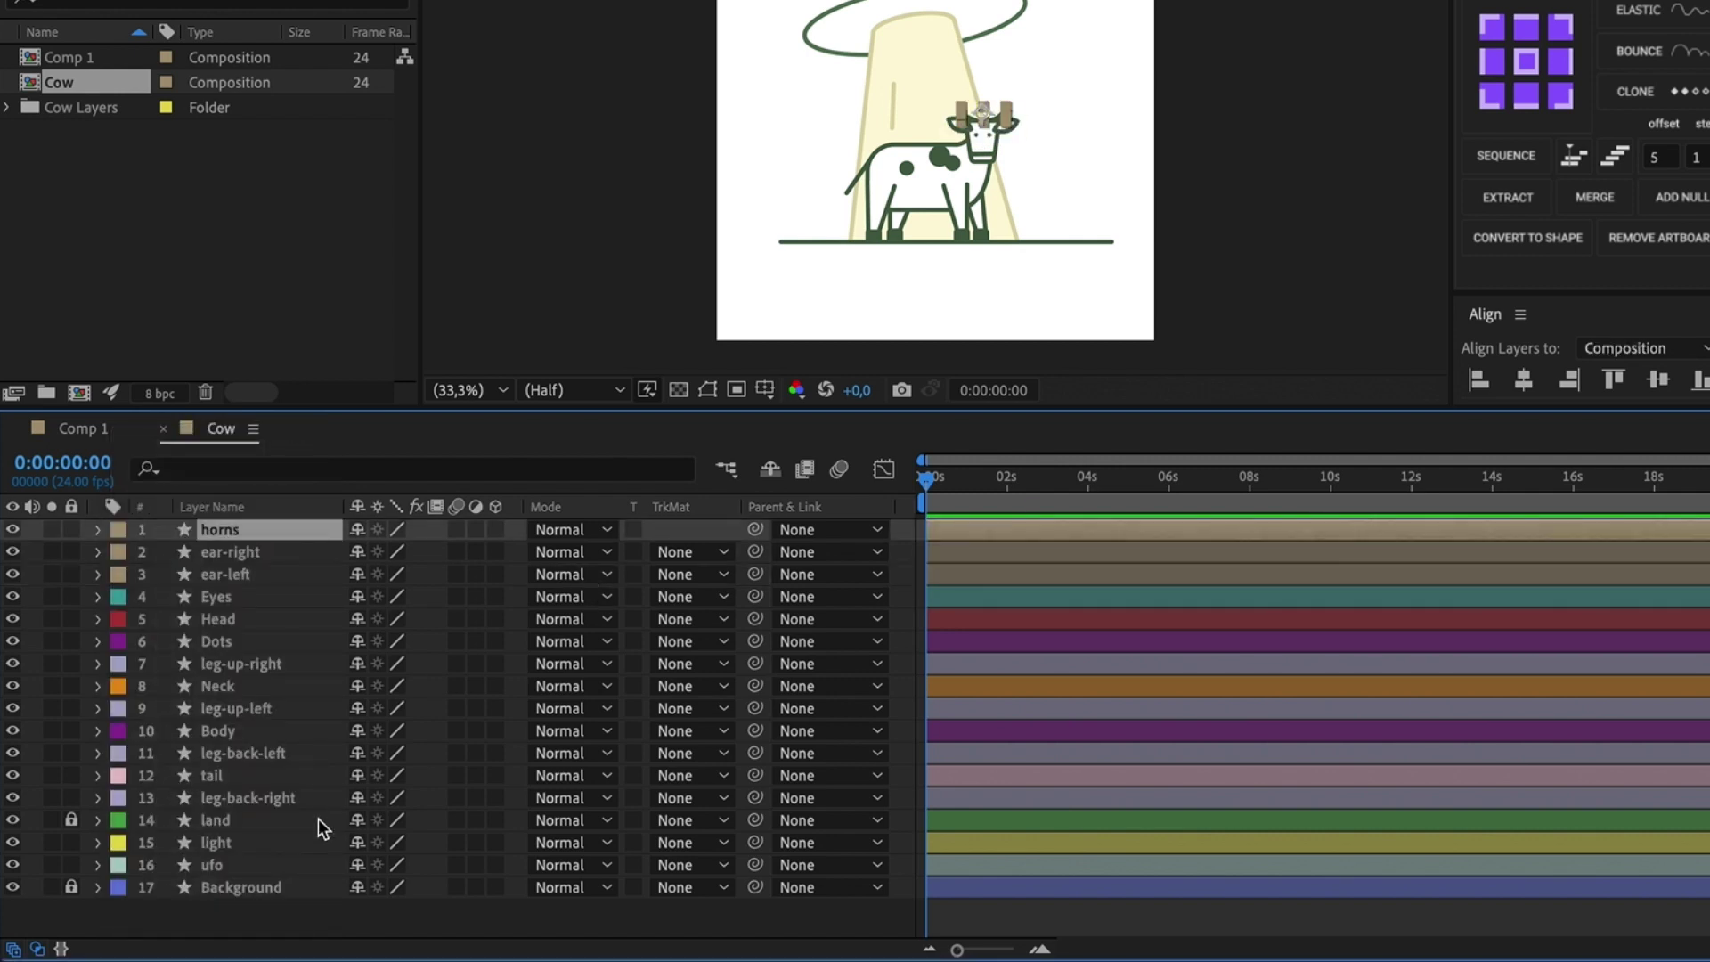
left_click(269, 915)
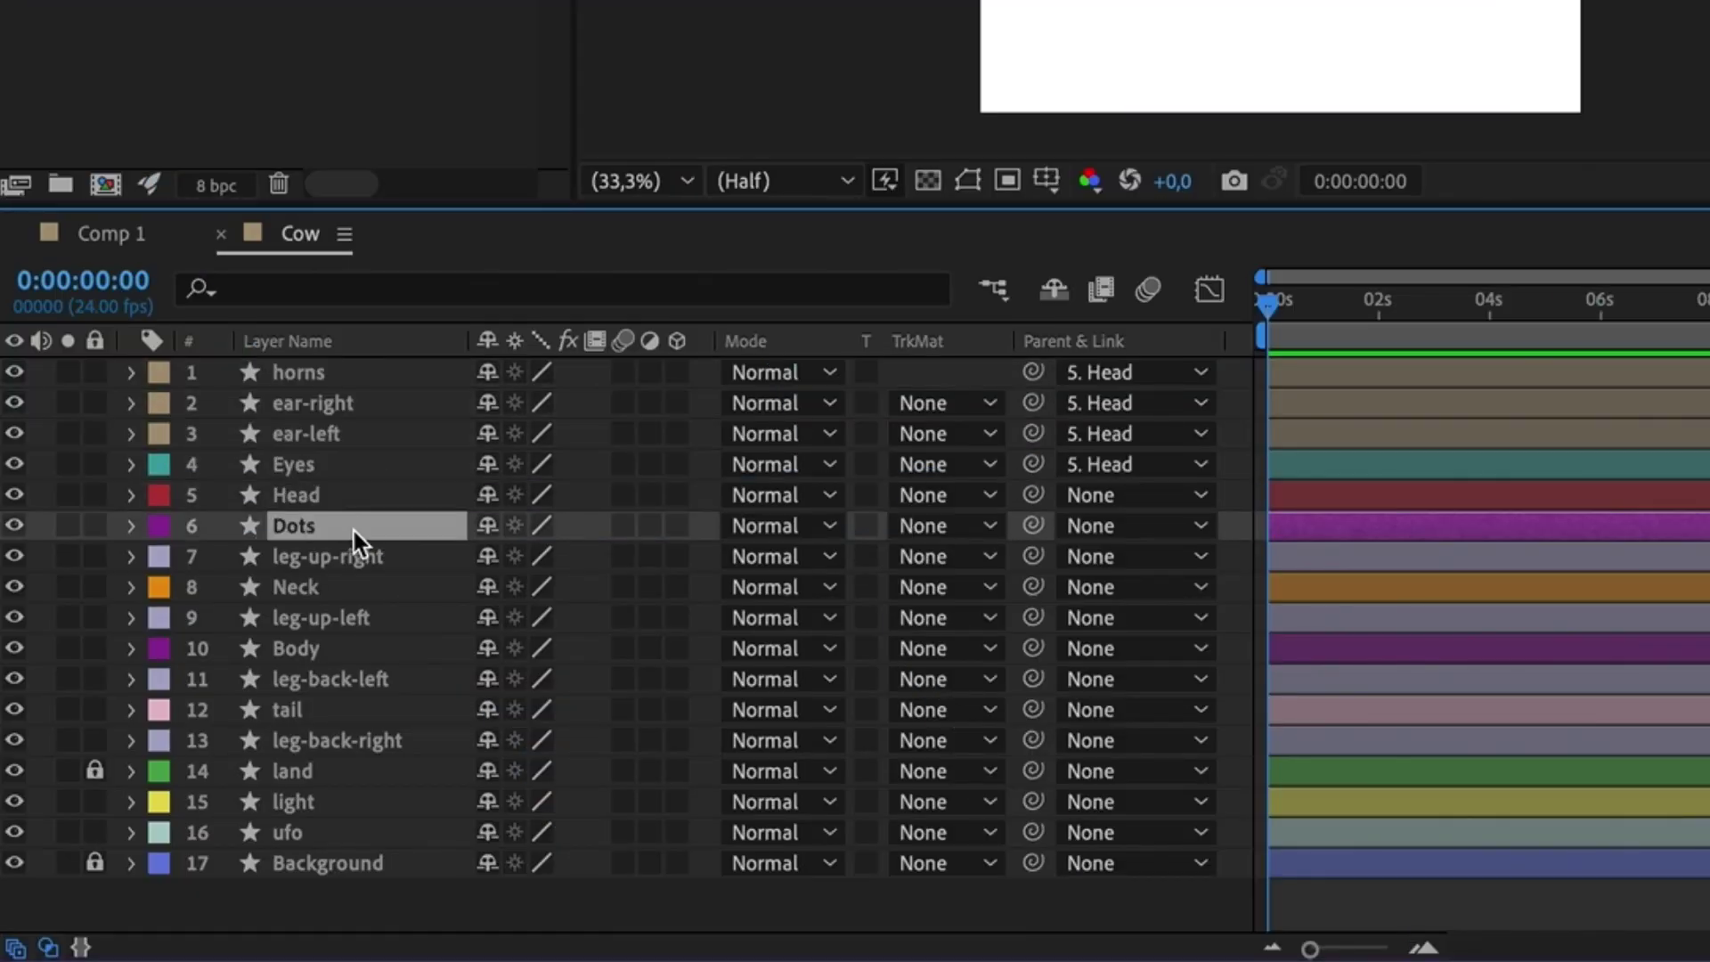
Parent the Head, Dots, Neck, tail and four leg layers to the Body layer.
left_click(347, 587, "super")
left_click_drag(1033, 586, 318, 653)
left_click(343, 556)
left_click(343, 618, "super")
left_click(343, 679, "super")
left_click(343, 710, "super")
left_click(342, 741, "super")
left_click_drag(1033, 682, 330, 650)
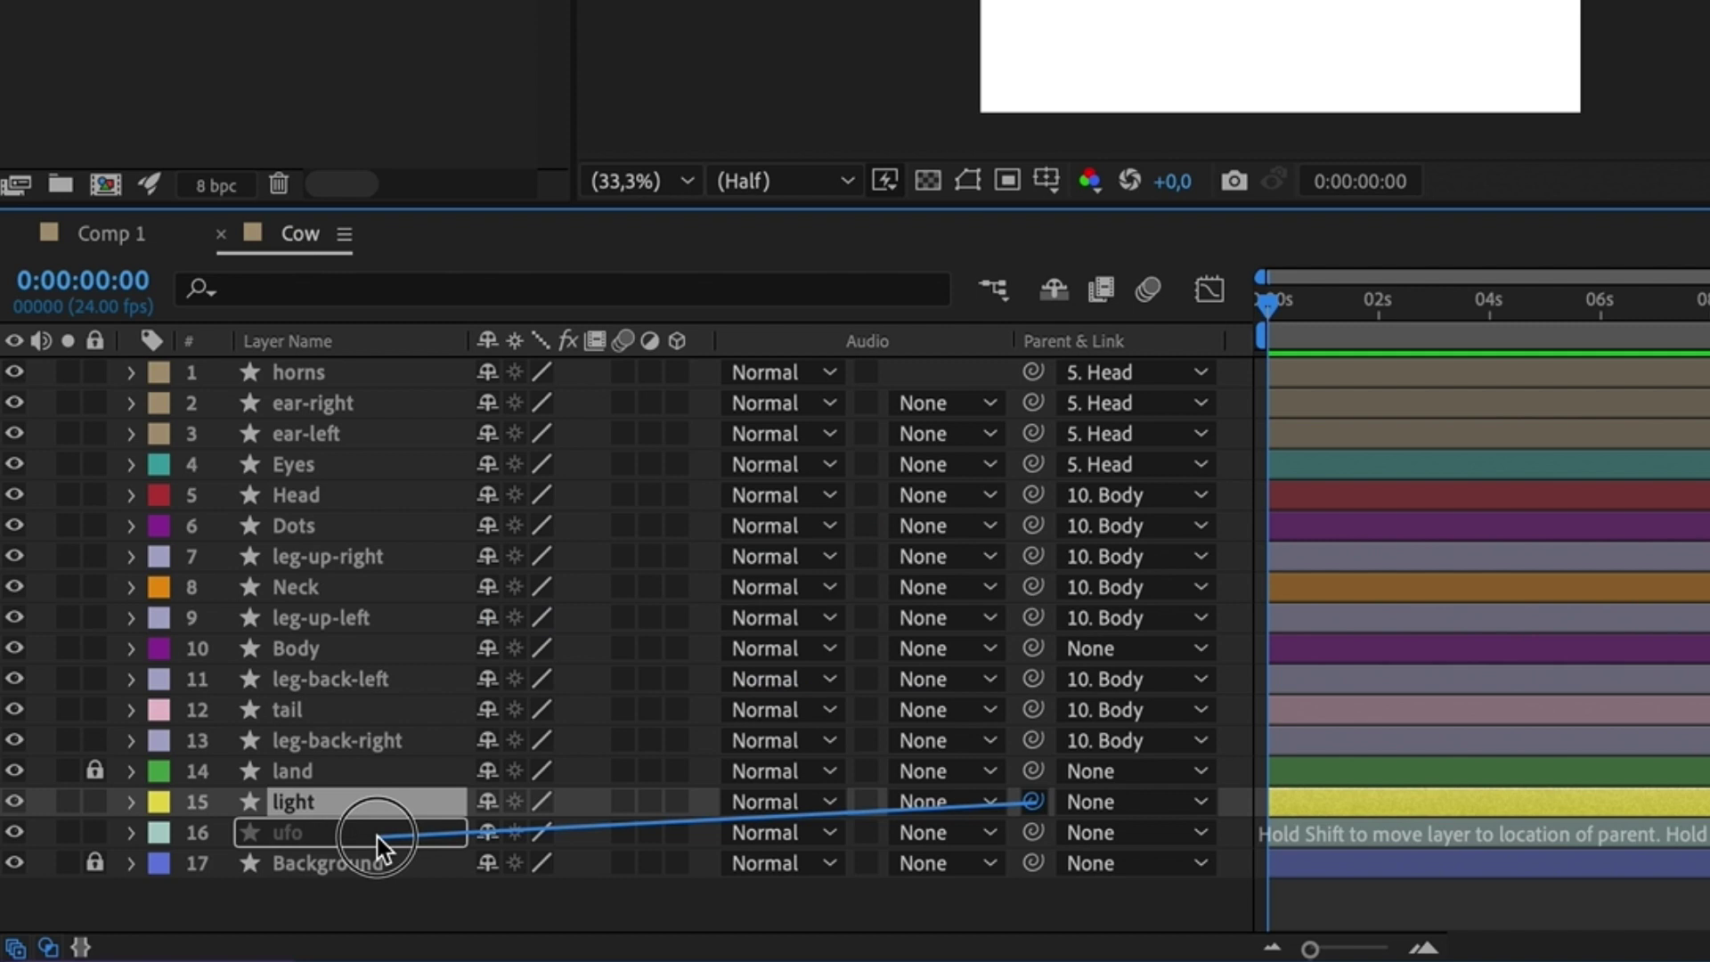
Parent the light layer to the ufo layer.
left_click_drag(376, 837, 377, 836)
left_click(372, 801)
left_click(276, 648)
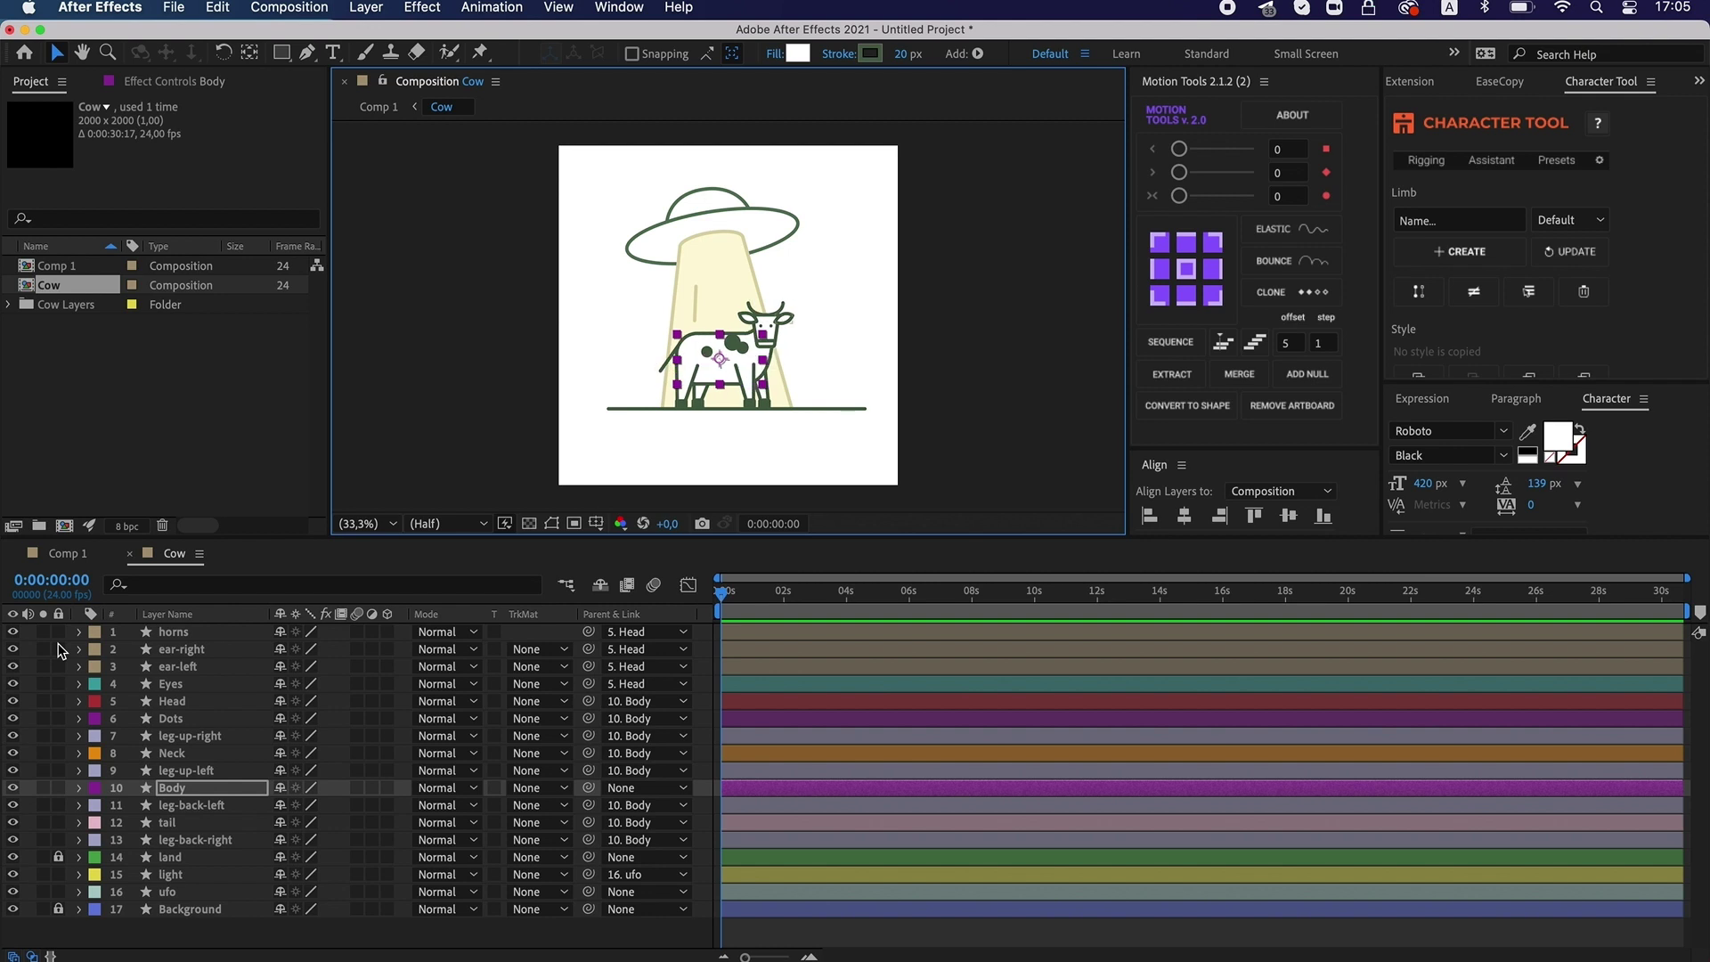
left_click(481, 365)
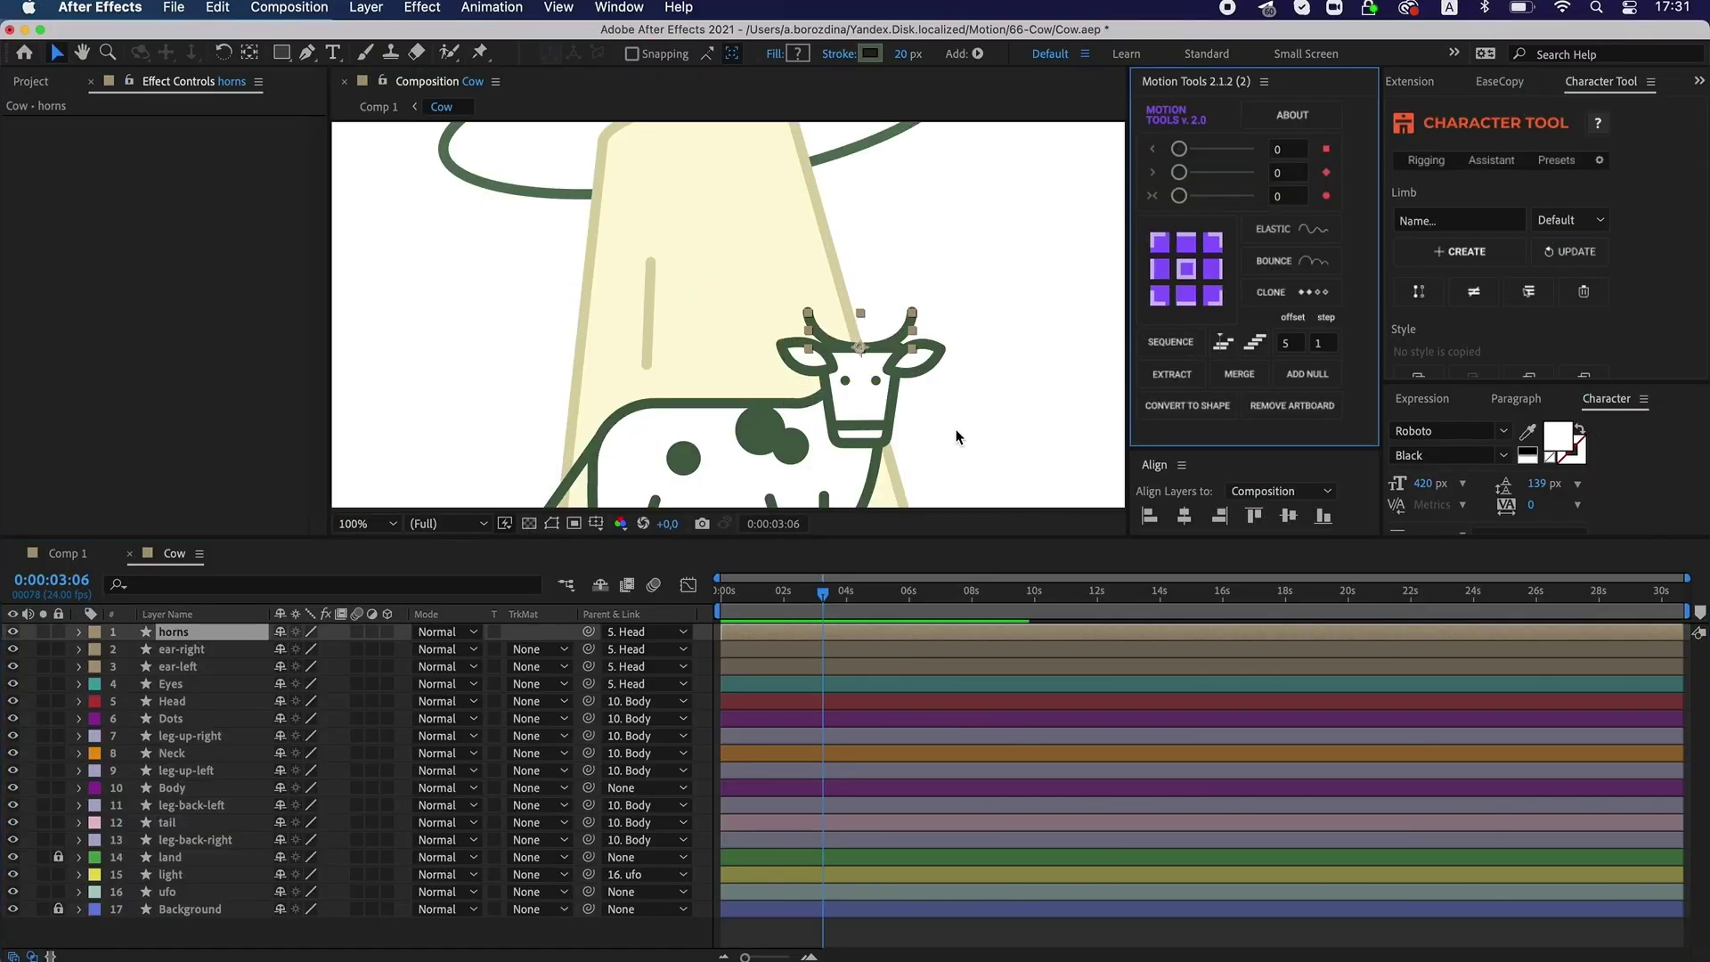
Move the ear-right anchor point to its bottom-left corner and the ear-left anchor point to its bottom-right corner.
left_click(957, 437)
left_click_drag(958, 436, 962, 303)
left_click(178, 649)
left_click(1158, 296)
left_click(178, 666)
left_click(1212, 296)
Move the anchor points of leg-up-right and leg-up-left to their top centre and the Neck's to its middle-left edge.
left_click(171, 684)
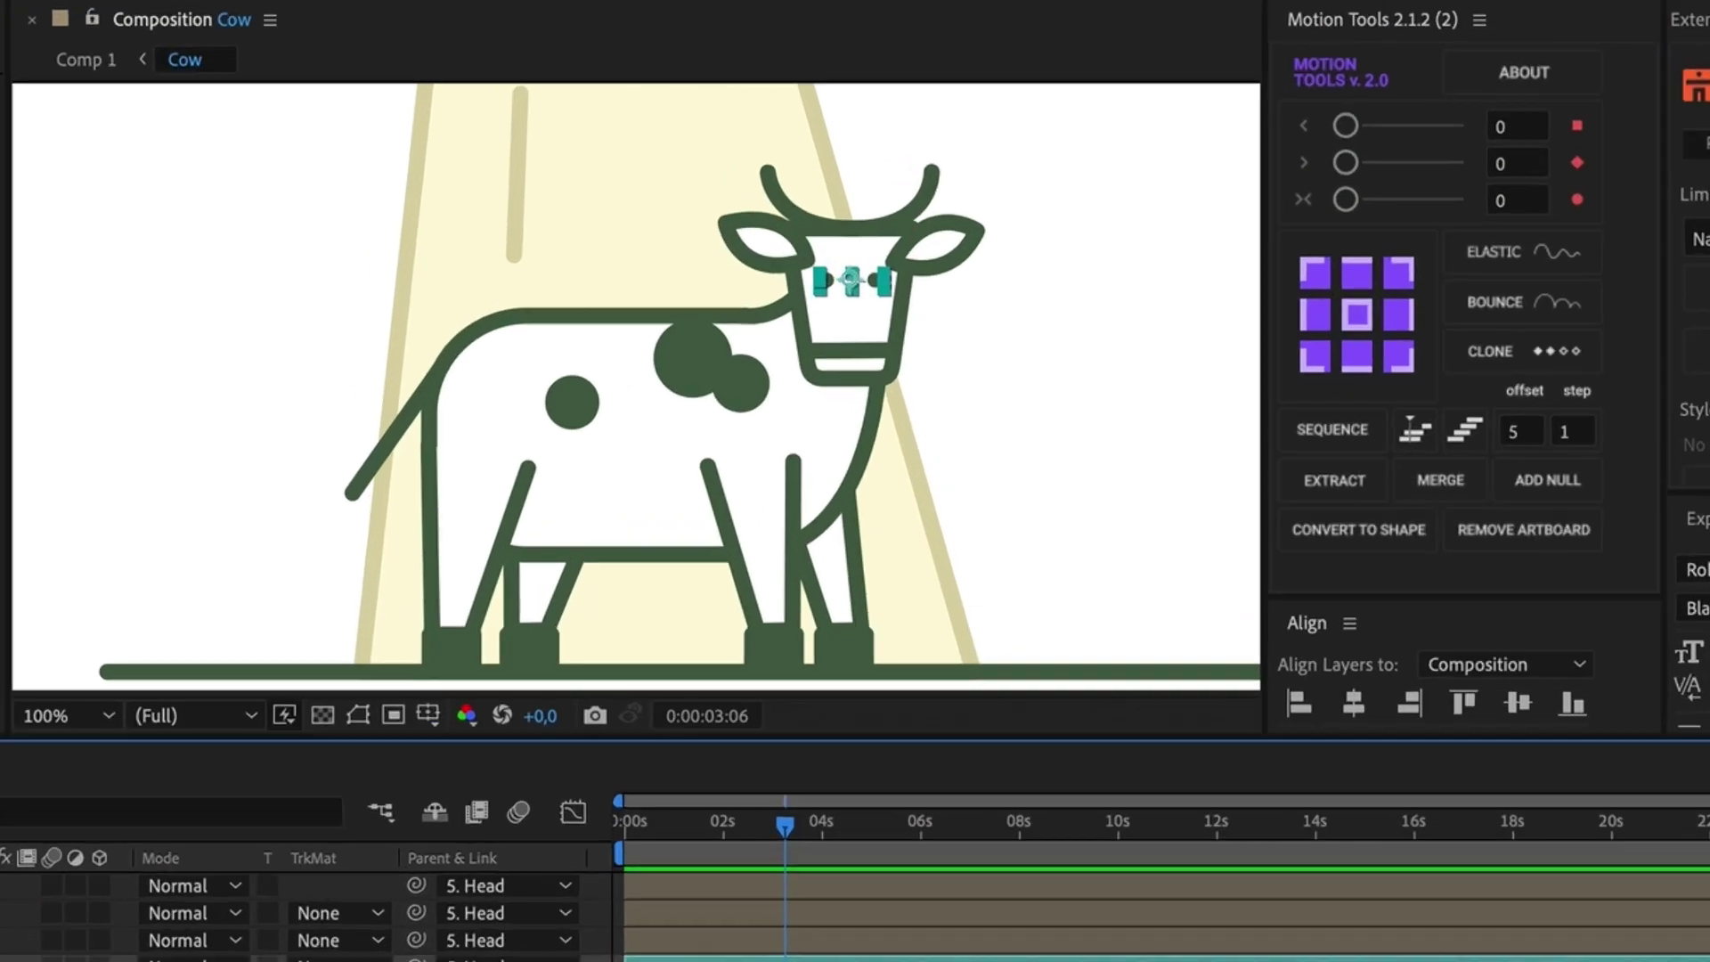
key("super+Down")
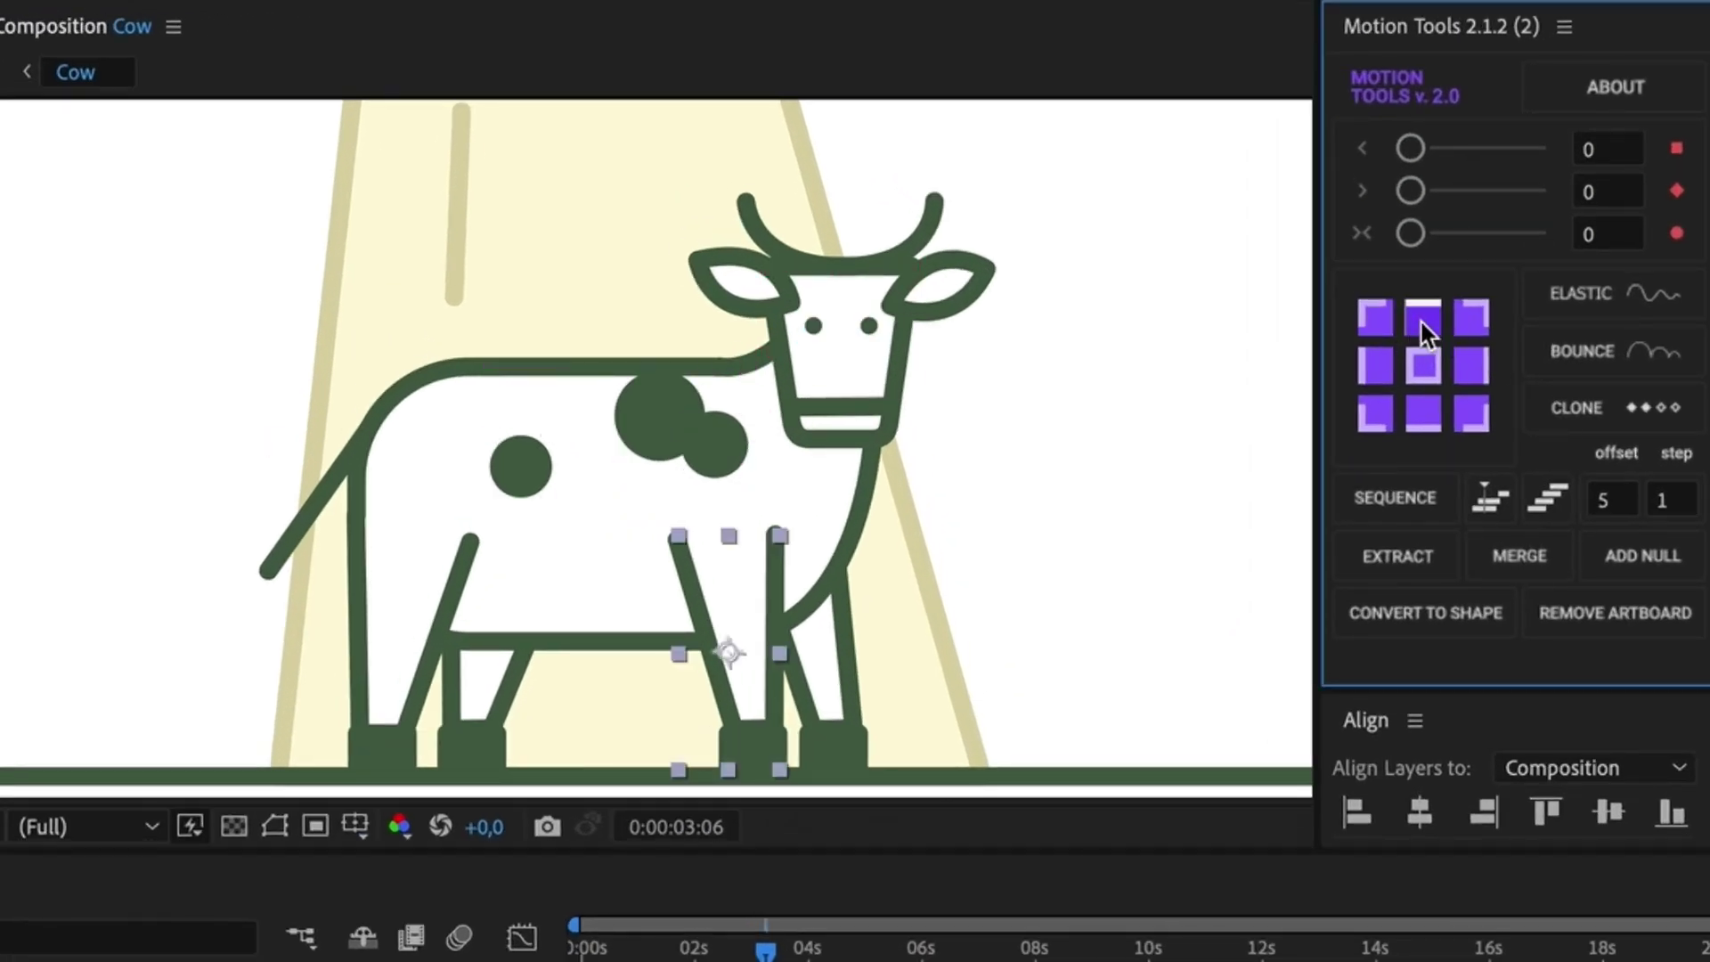
left_click(1421, 322)
key("super+Down")
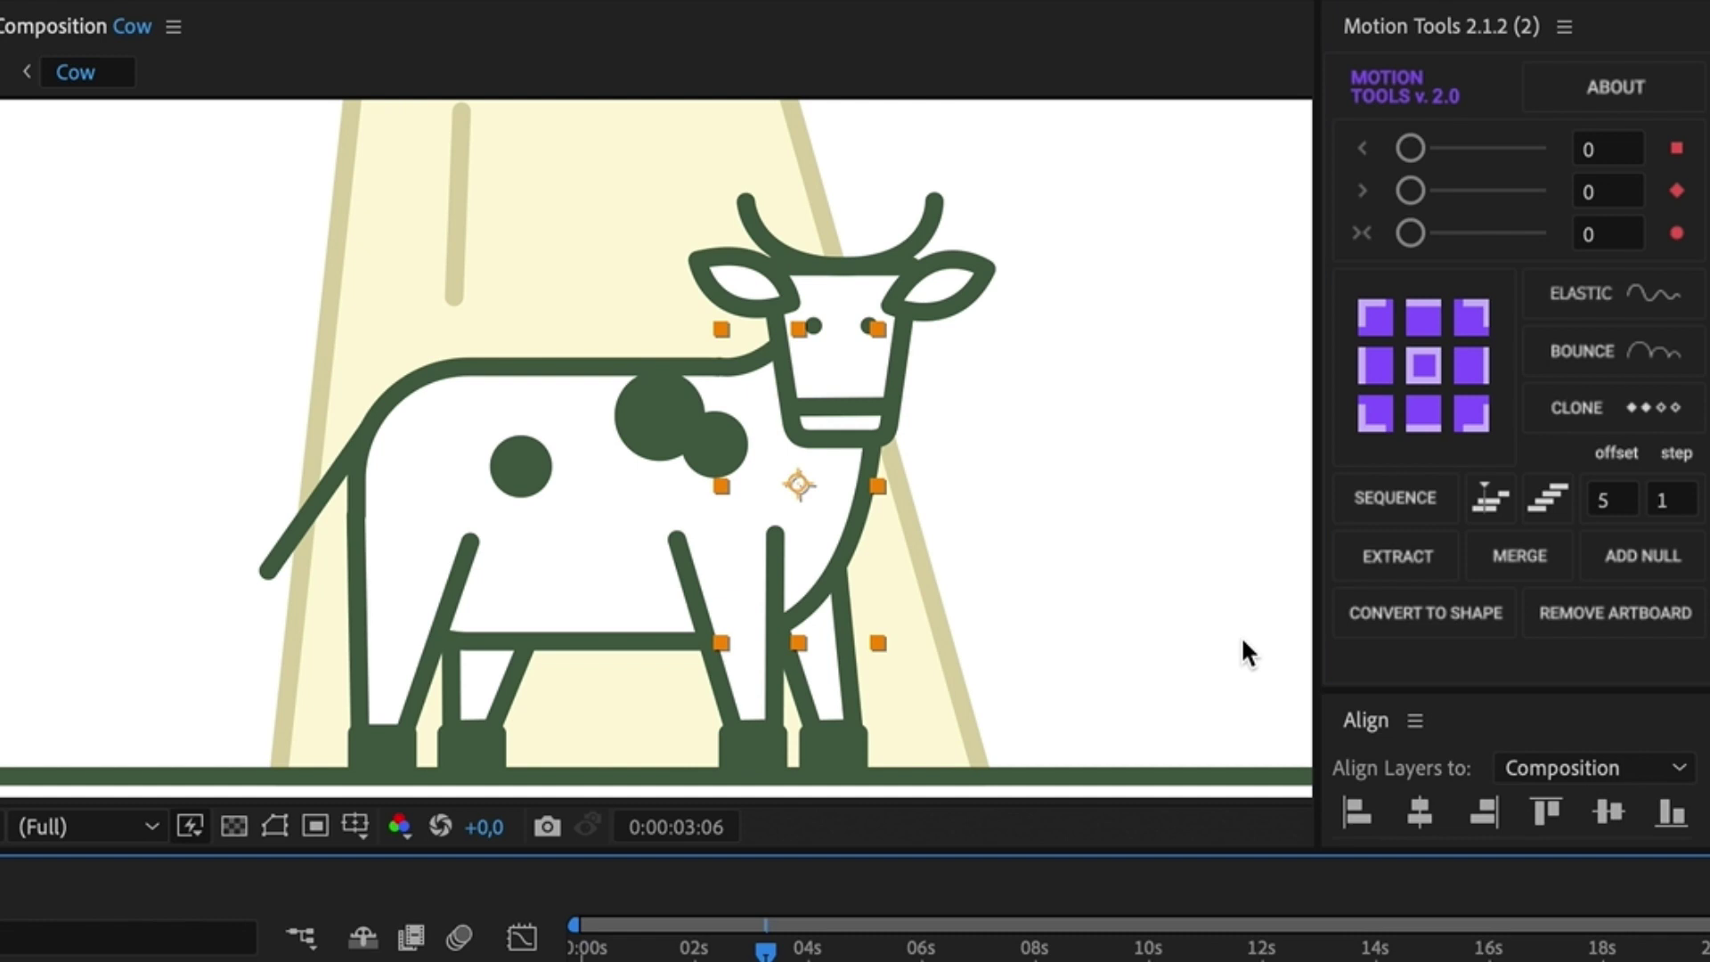
left_click(1380, 372)
key("super+Down")
left_click(1423, 325)
Place the anchor points at the Body's bottom centre, the tail's top-right corner and the top centre of both back legs.
key("super+Down")
left_click(1423, 415)
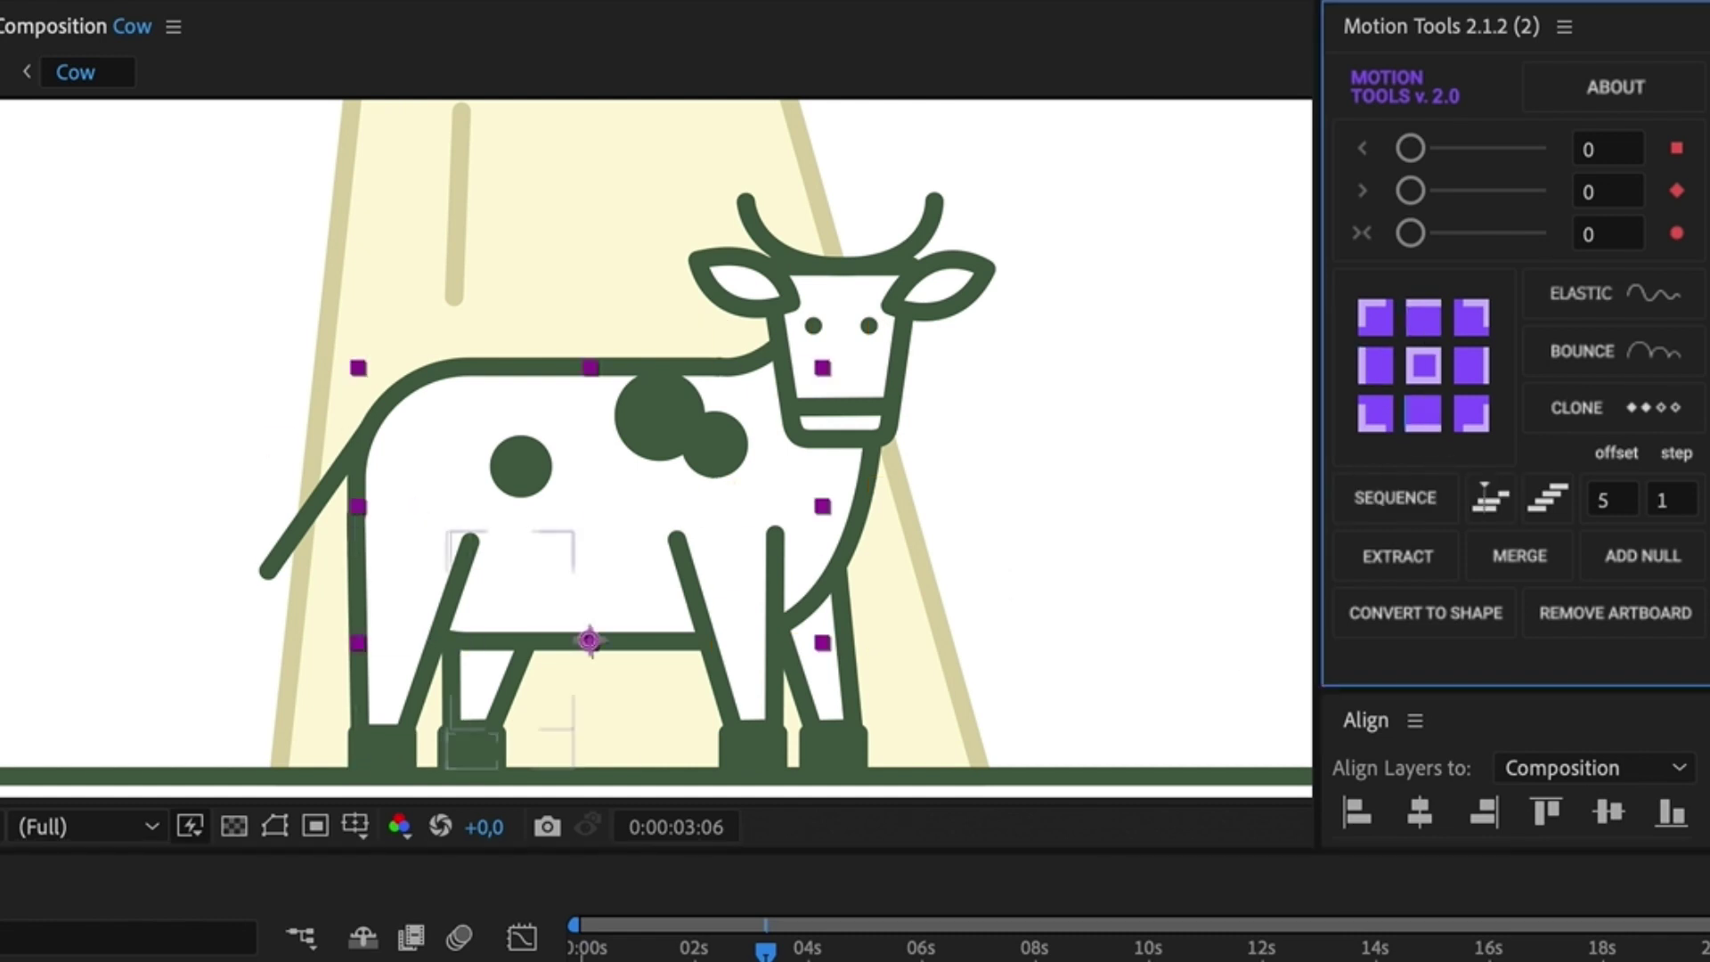
key("super+Down")
left_click(1422, 326)
key("super+Down")
left_click(1471, 319)
key("super+Down")
left_click(1423, 322)
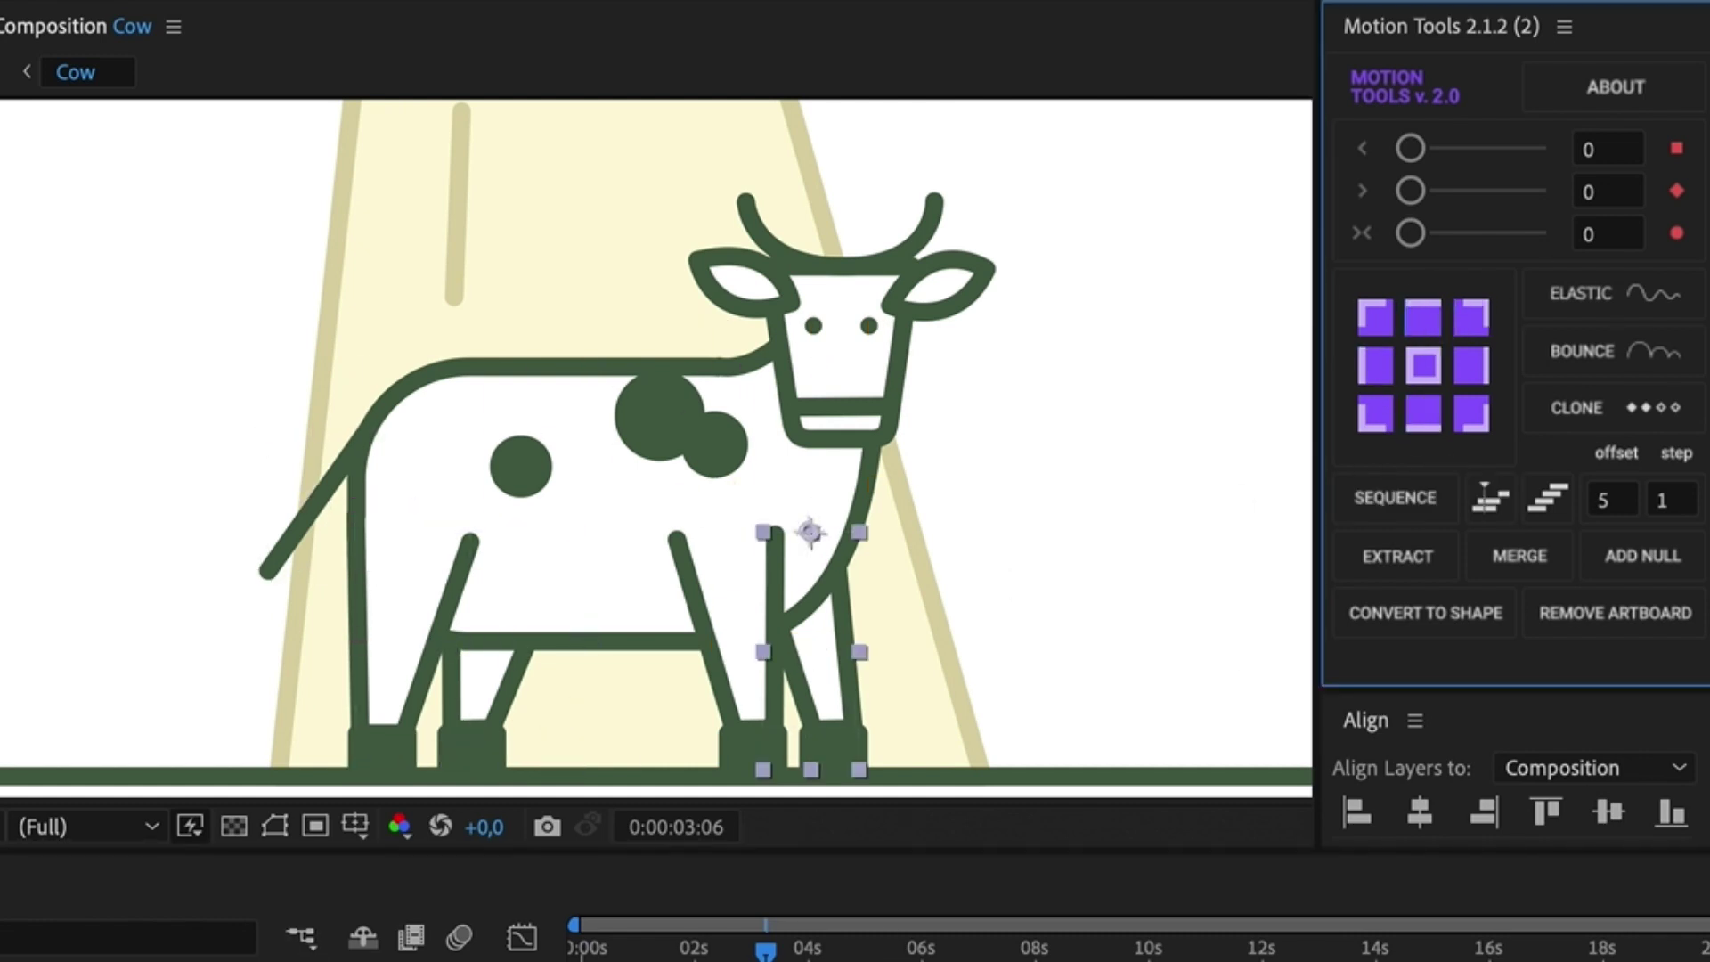
Move the light layer's anchor point from its top centre into the middle of the beam's opening under the saucer.
key("super+Down")
scroll(814, 417, "down", 1)
left_click(1423, 320)
left_click(871, 950)
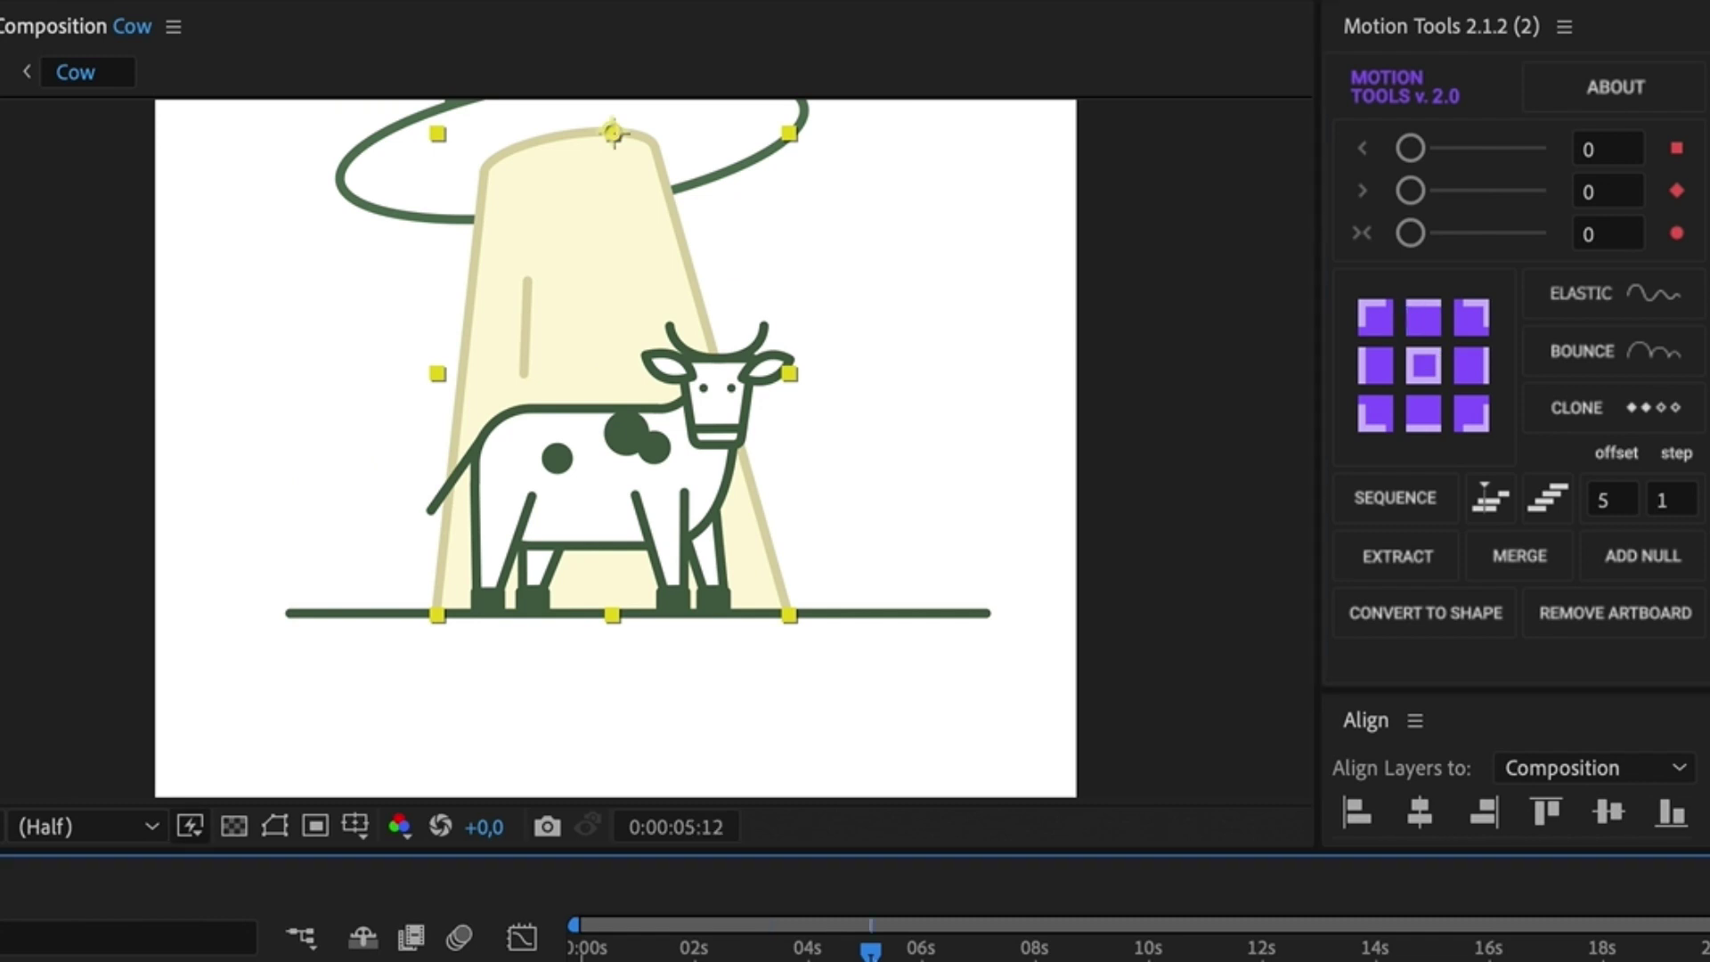
left_click_drag(1013, 317, 1115, 586)
scroll(1115, 586, "up", 1)
key("y")
left_click_drag(844, 374, 753, 439)
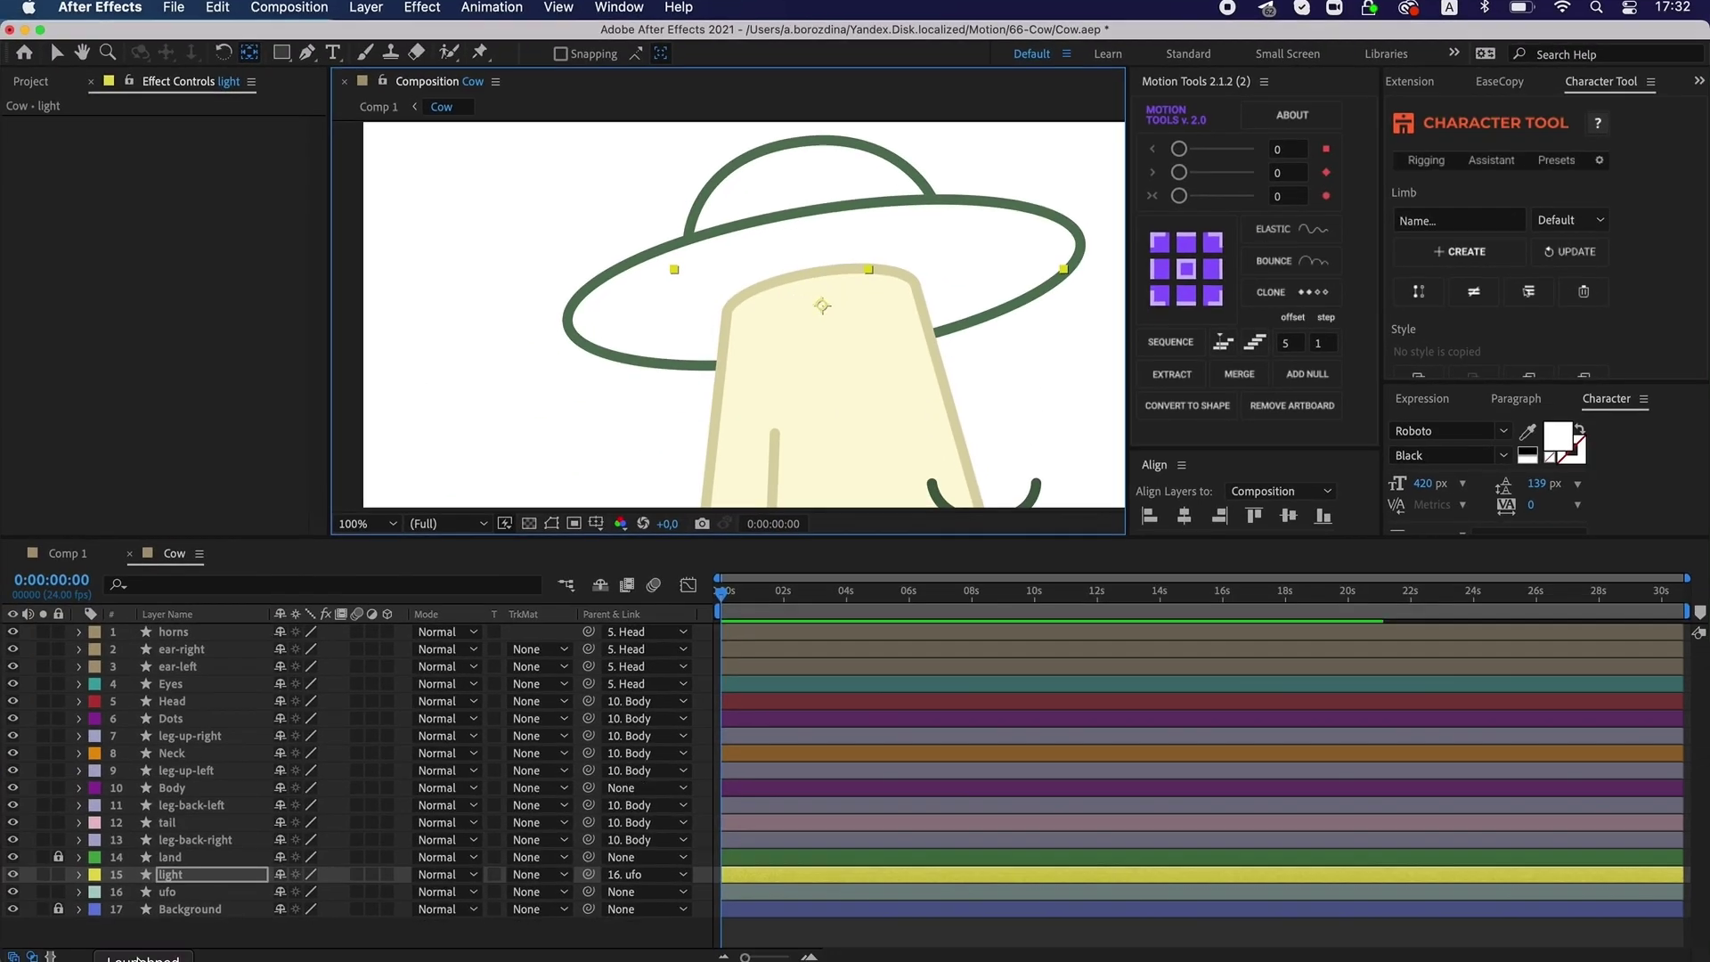
Select all unlocked layers from ufo up to horns to review their anchor points.
key("super+Down")
scroll(737, 501, "down", 3)
key("v")
left_click(190, 632, "shift")
scroll(909, 432, "up", 3)
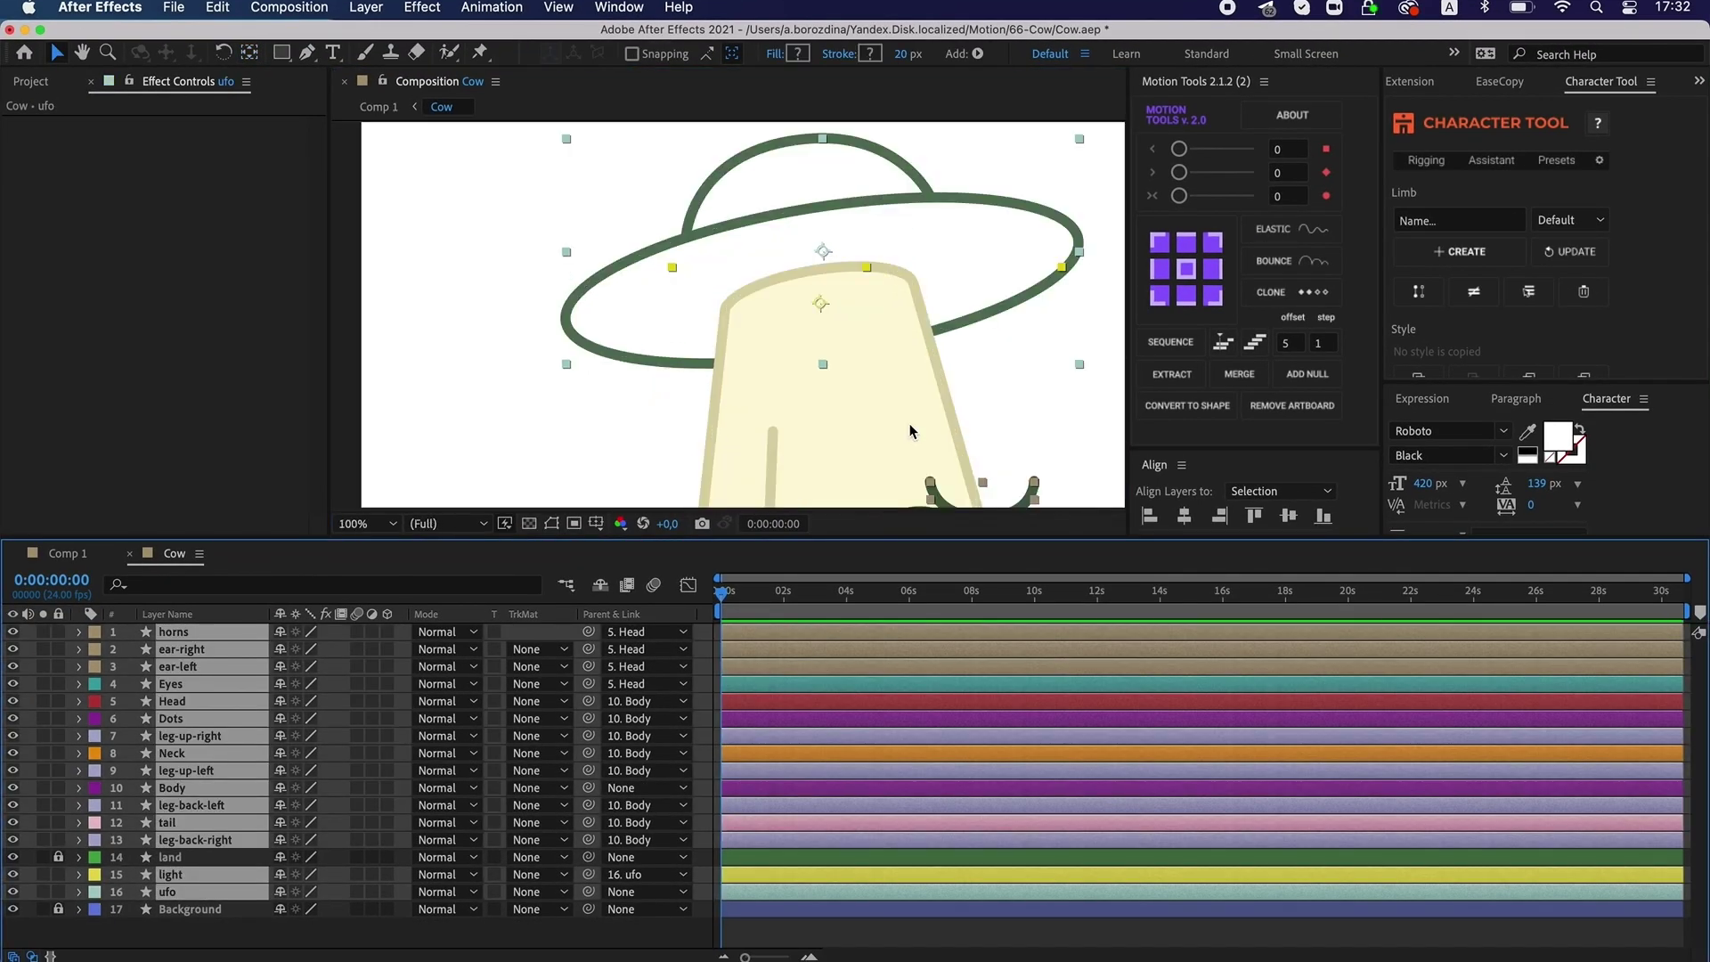
scroll(1001, 448, "down", 10)
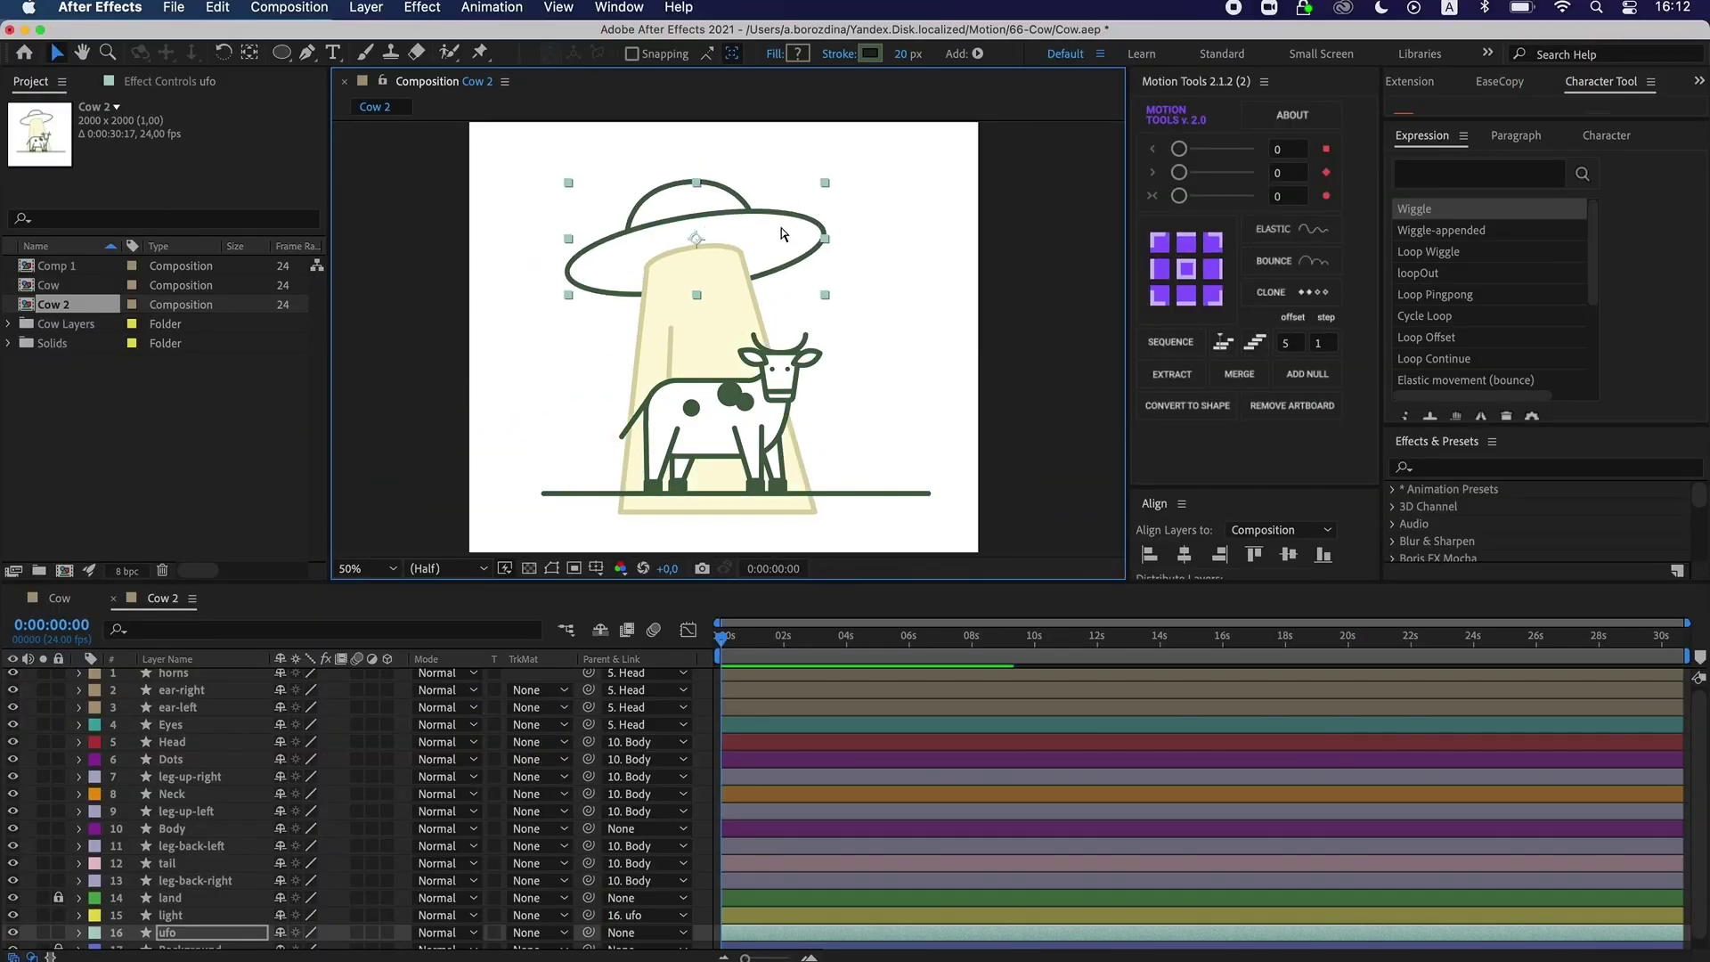
Hide the light layer and start Position keyframing on the ufo layer.
left_click(170, 915)
left_click(12, 914)
left_click(190, 929)
key("p")
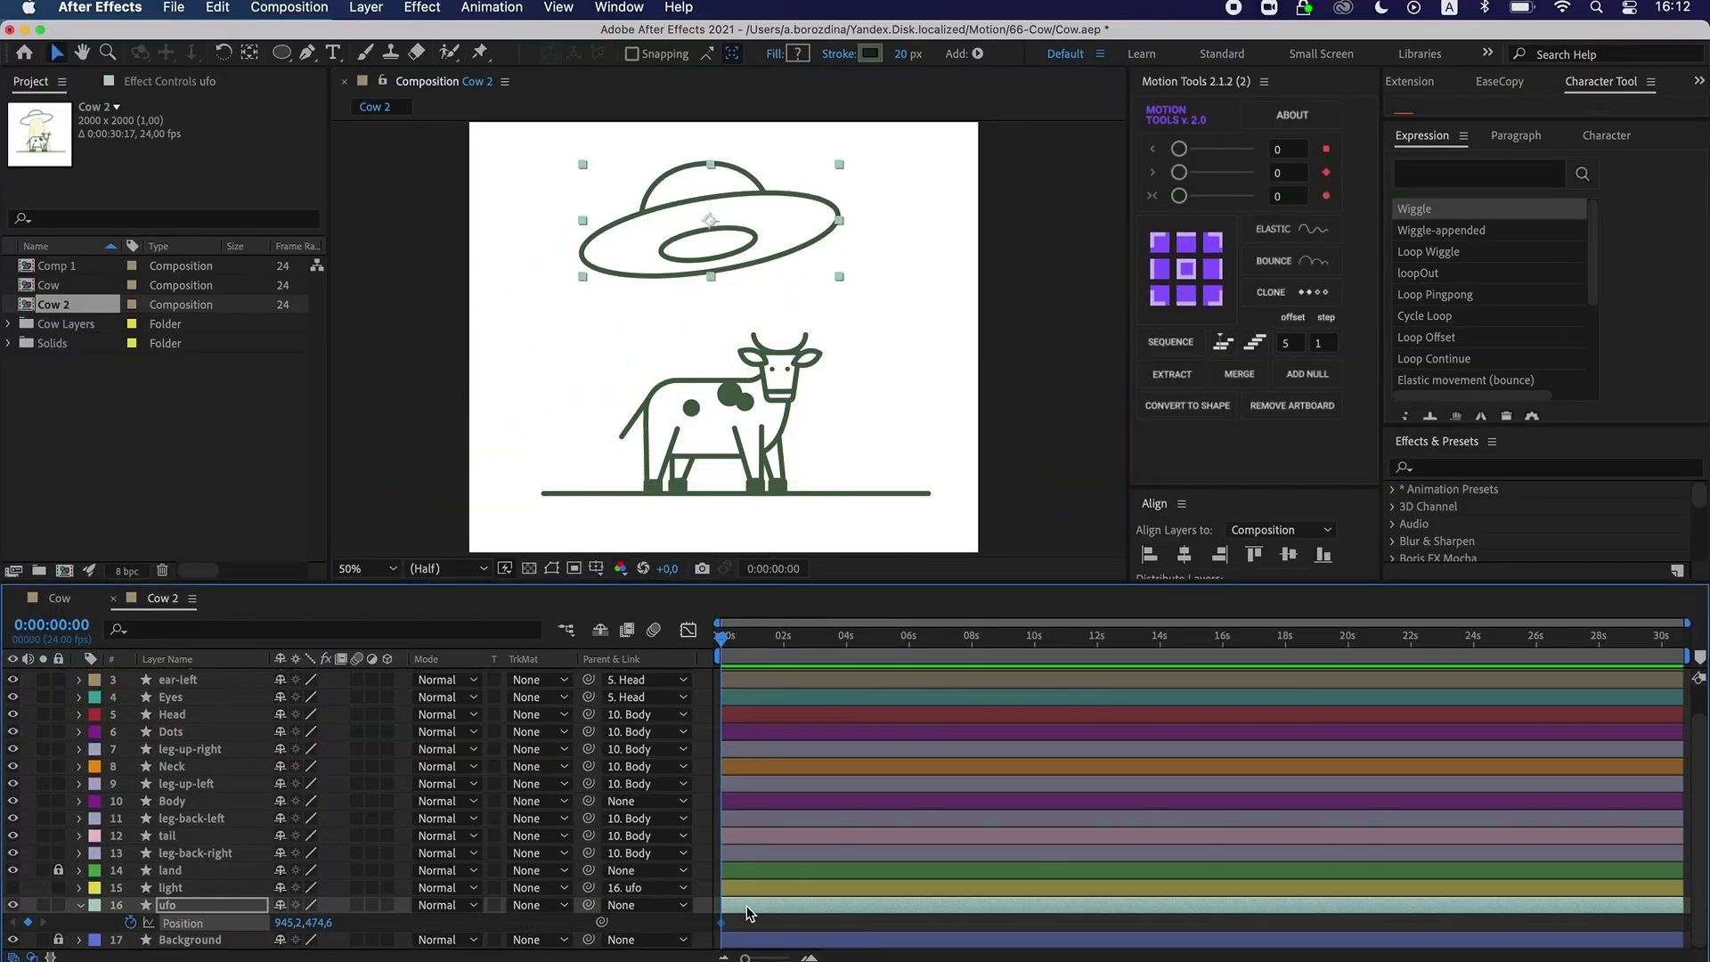
Start the ufo's flight off-canvas at position 2553,2, 1534,6 and curve its motion path below and around the cow's left side.
left_click_drag(671, 271, 1003, 481)
left_click_drag(549, 491, 331, 504)
key("comma")
key("comma")
left_click(720, 279)
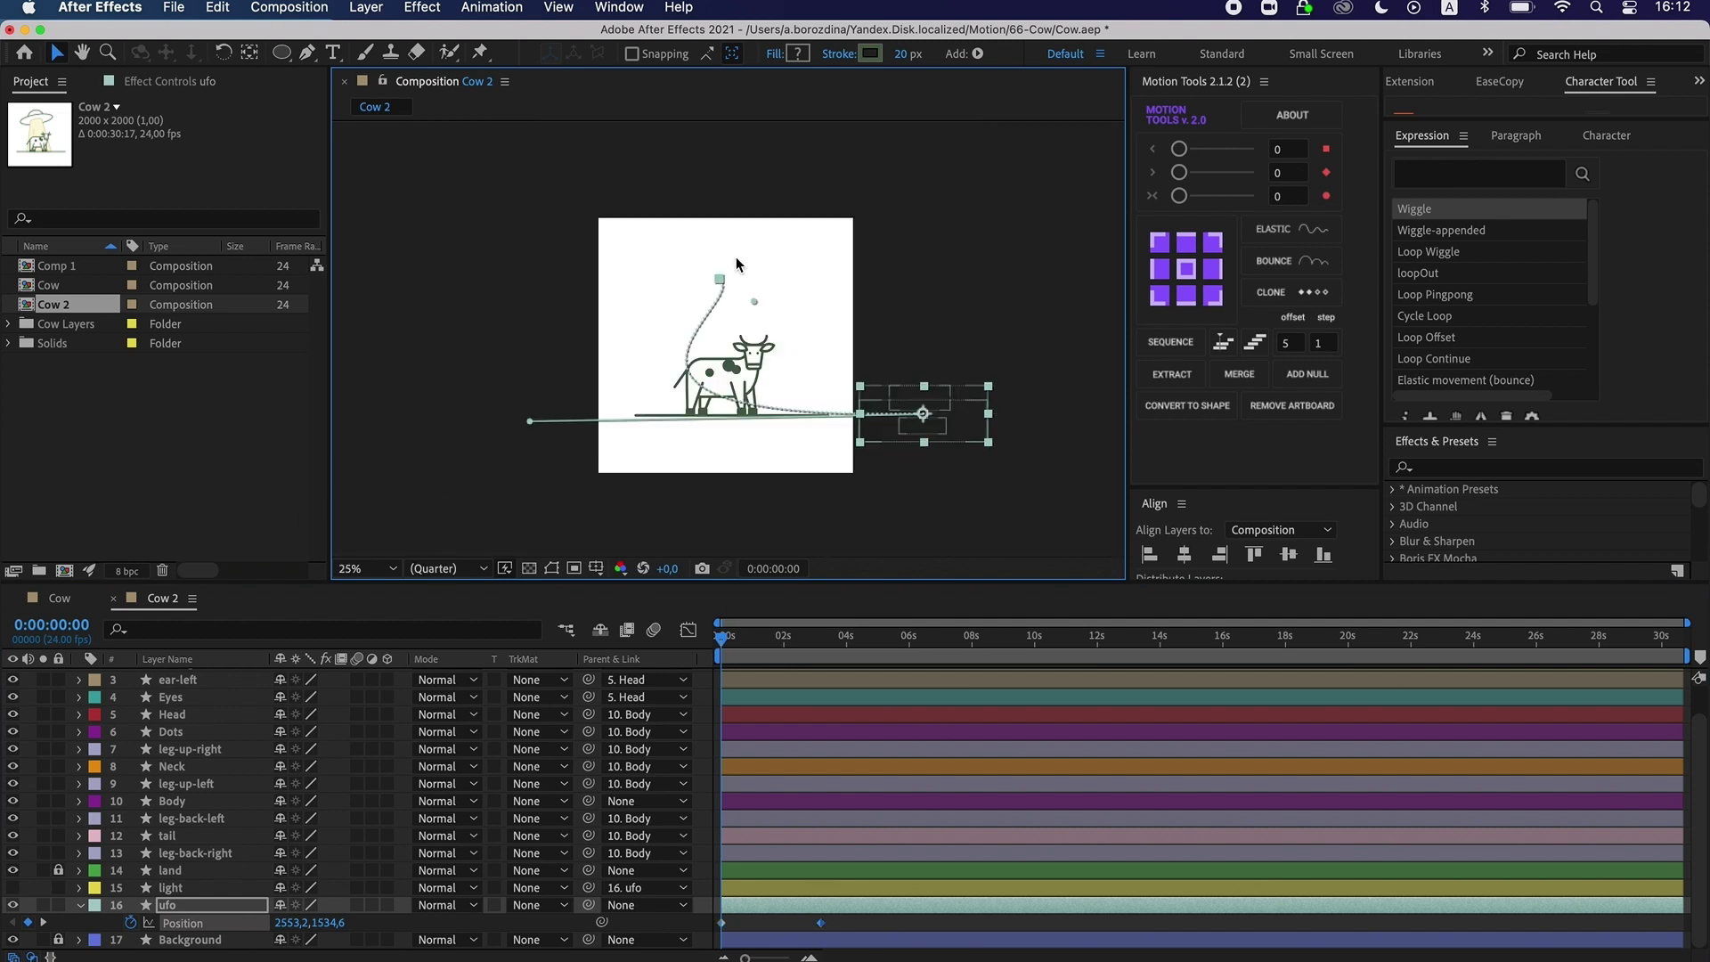
left_click(722, 305)
key("super+z")
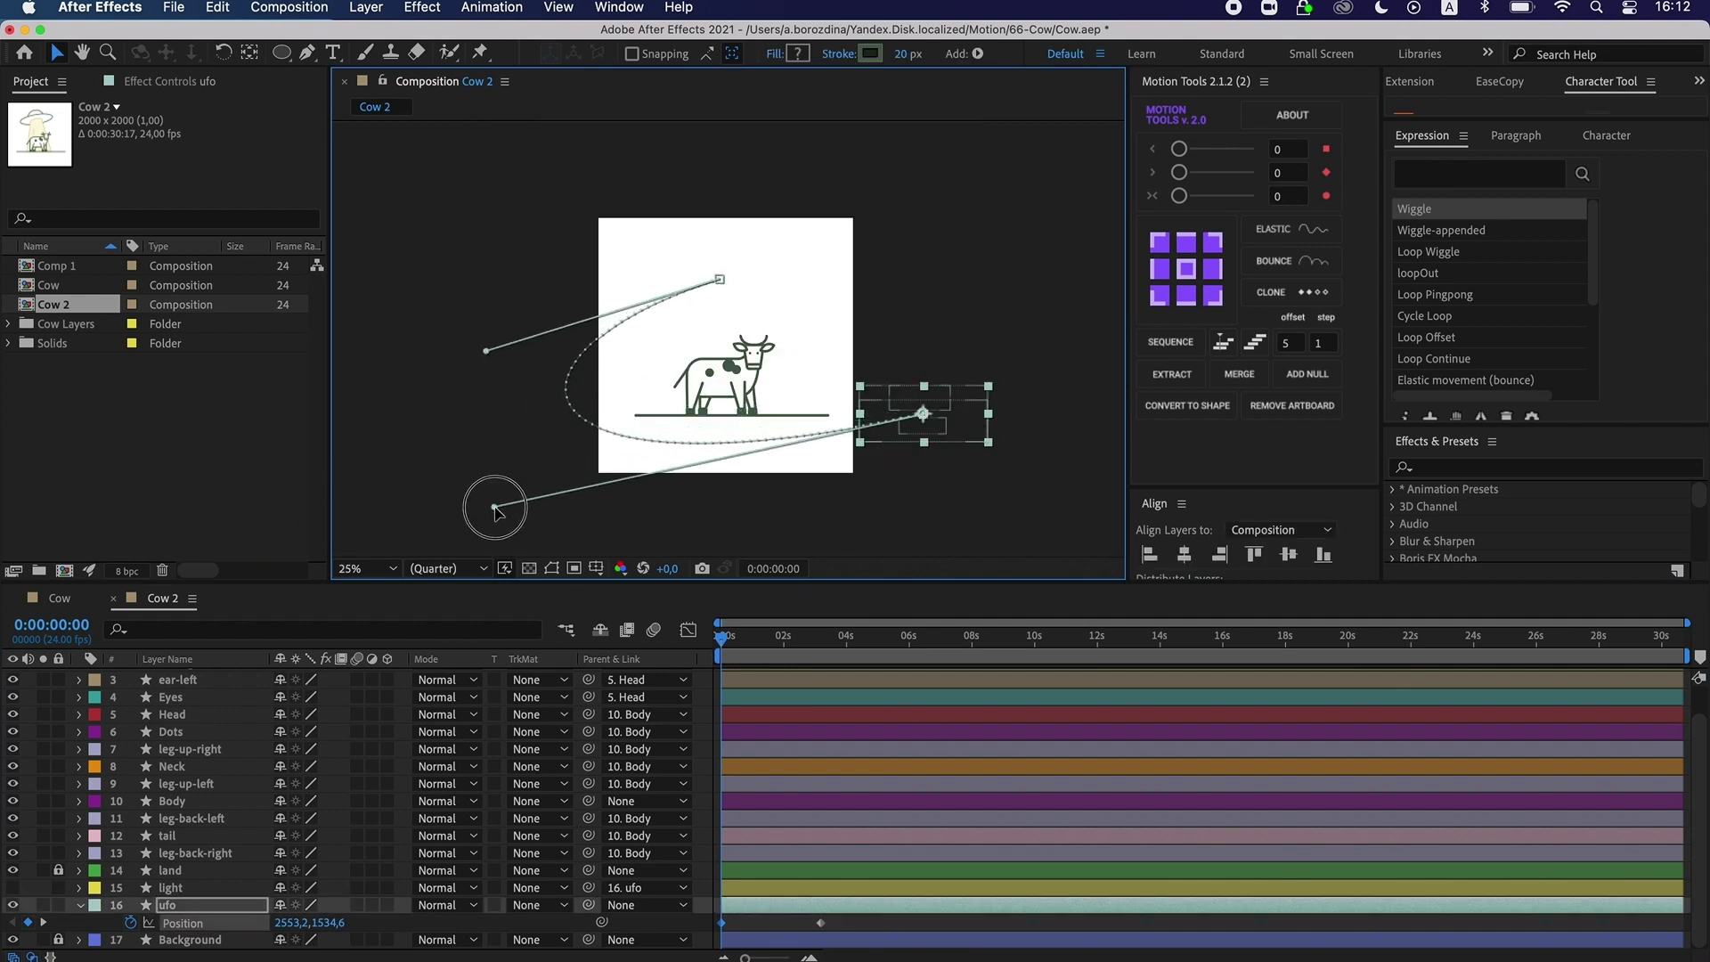
Retime the ufo's final Position keyframe to 0:00:01:00 and preview the flight.
left_click(830, 927)
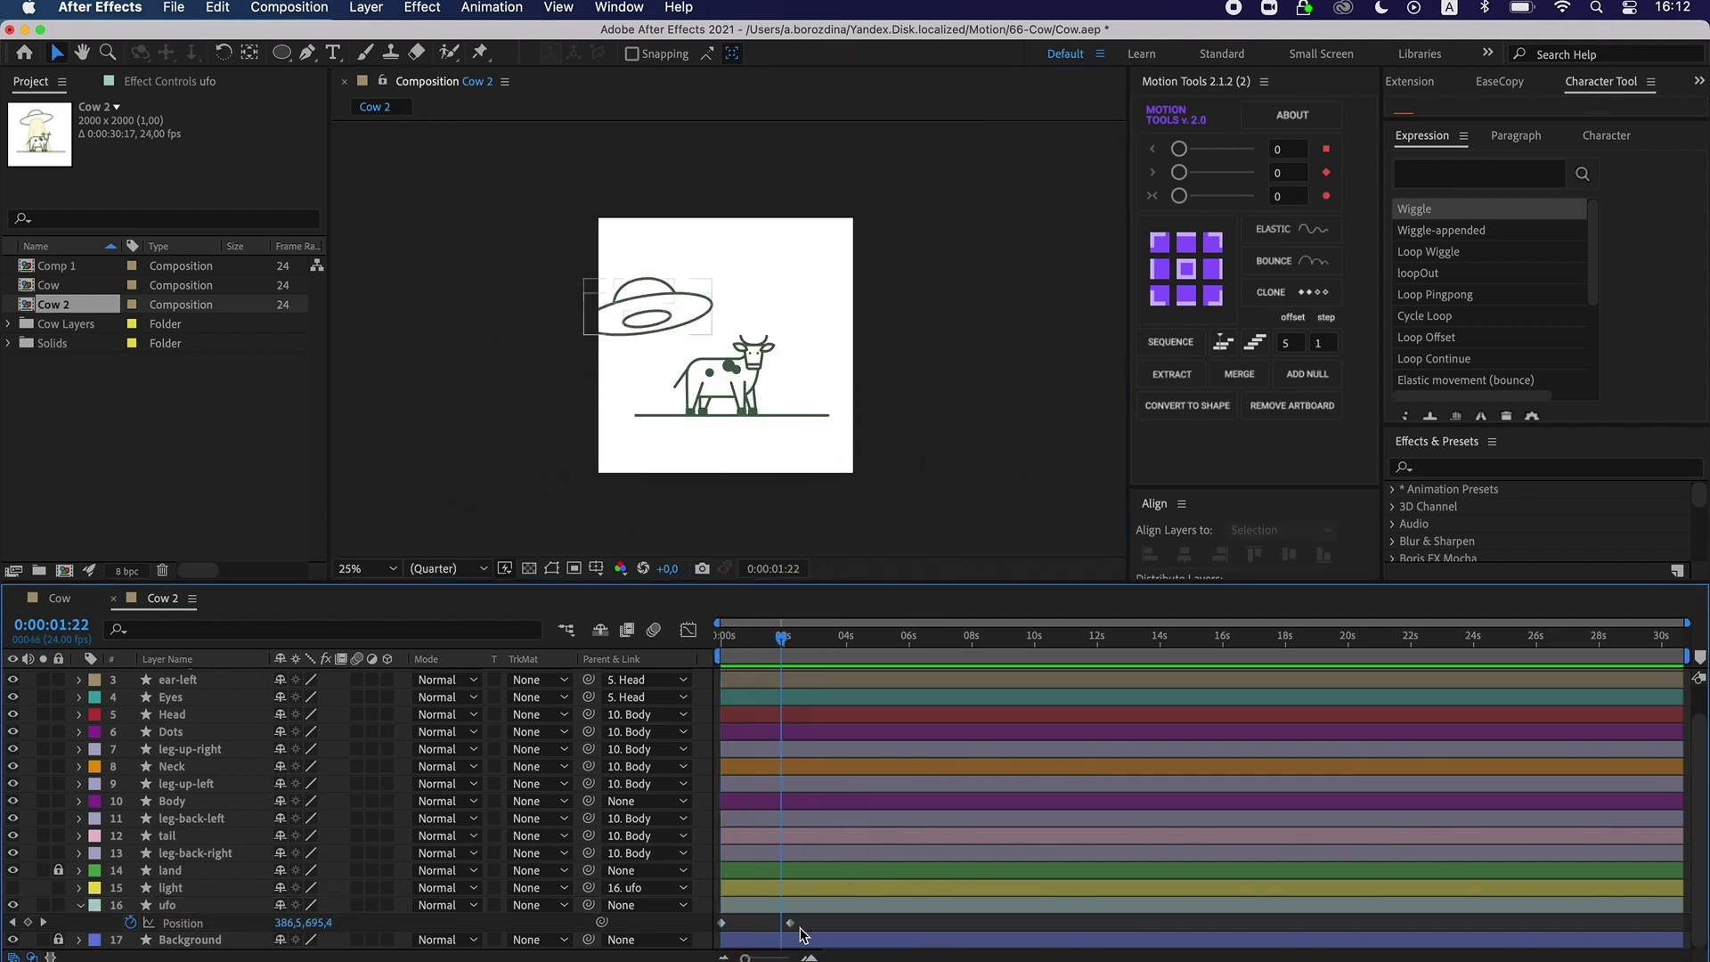
left_click_drag(789, 923, 917, 923)
key("space")
left_click(820, 926)
Set the composition's duration to 0:00:15:17.
left_click(289, 7)
left_click(334, 70)
left_click(1043, 699)
key("Return")
Apply Easy Ease to the ufo's Position keyframes, check their graph and preview the flight from the start.
key("F9")
left_click(688, 629)
left_click(688, 629)
key("Home")
left_click(1000, 332)
key("space")
key("space")
left_click(966, 923)
key("Home")
key("space")
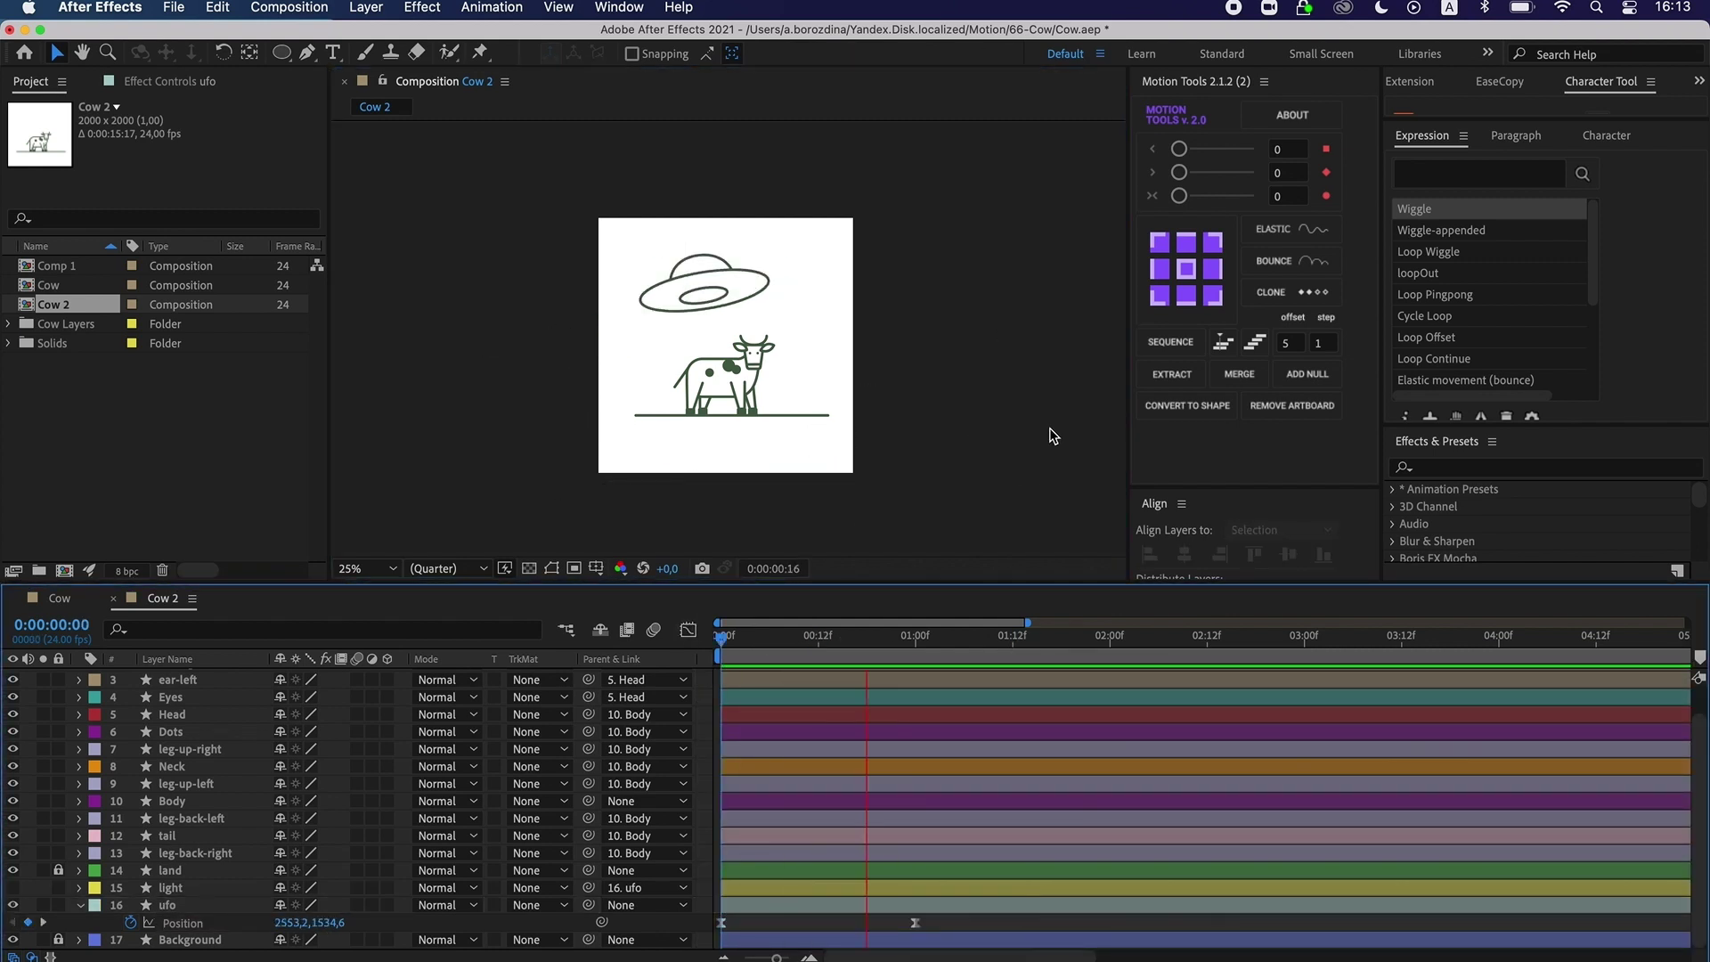
End the work area at about 0:00:02:15 and preview the shortened range from the start.
left_click_drag(1155, 649, 1229, 643)
key("n")
key("Home")
key("space")
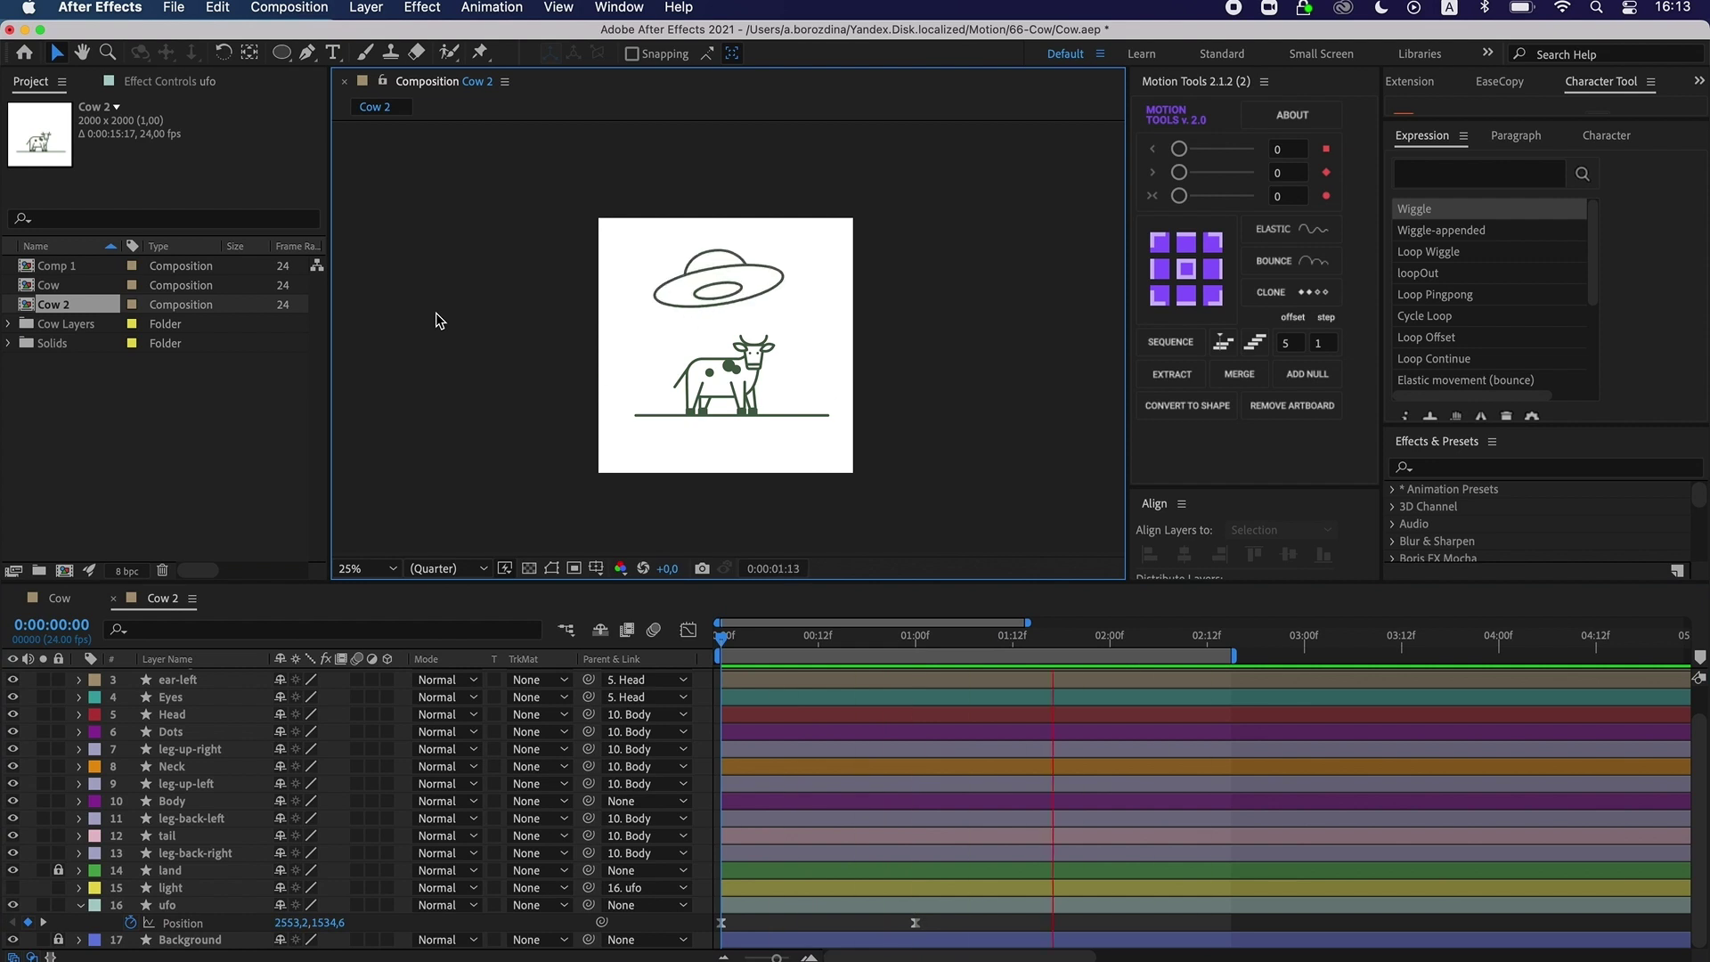
key("space")
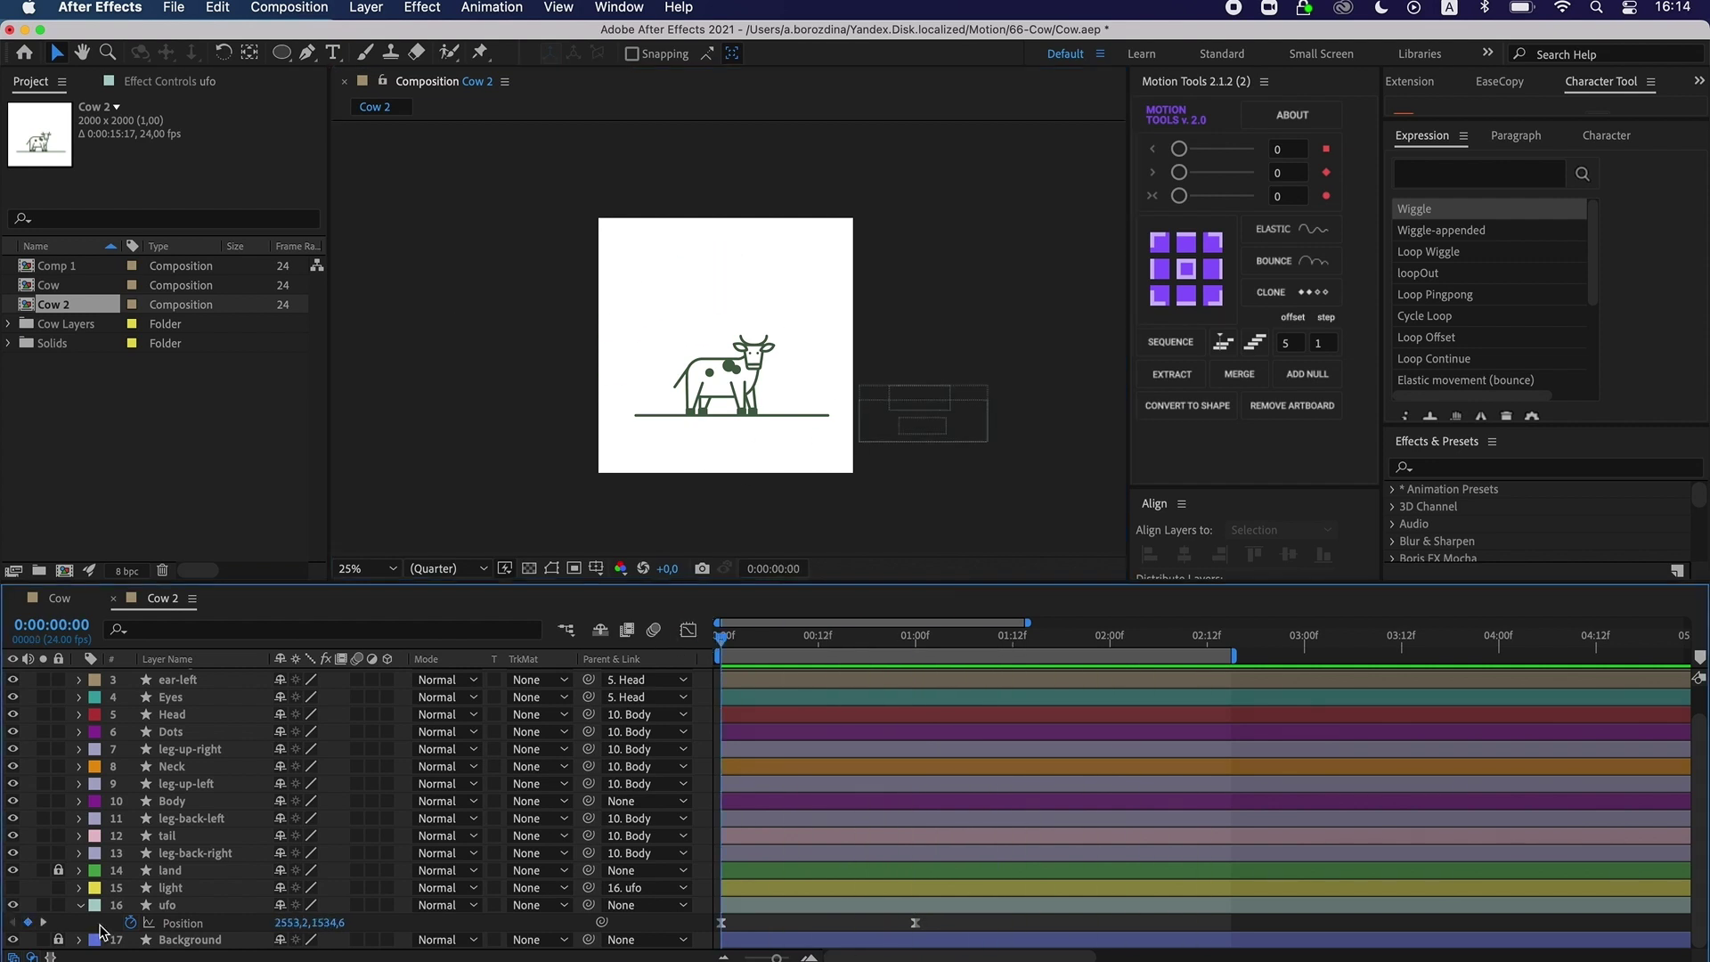
Keyframe the ufo's Rotation along its flight from -33° at the start to 0° at 0:00:01:00.
left_click(167, 905)
key("shift+r")
left_click(130, 940)
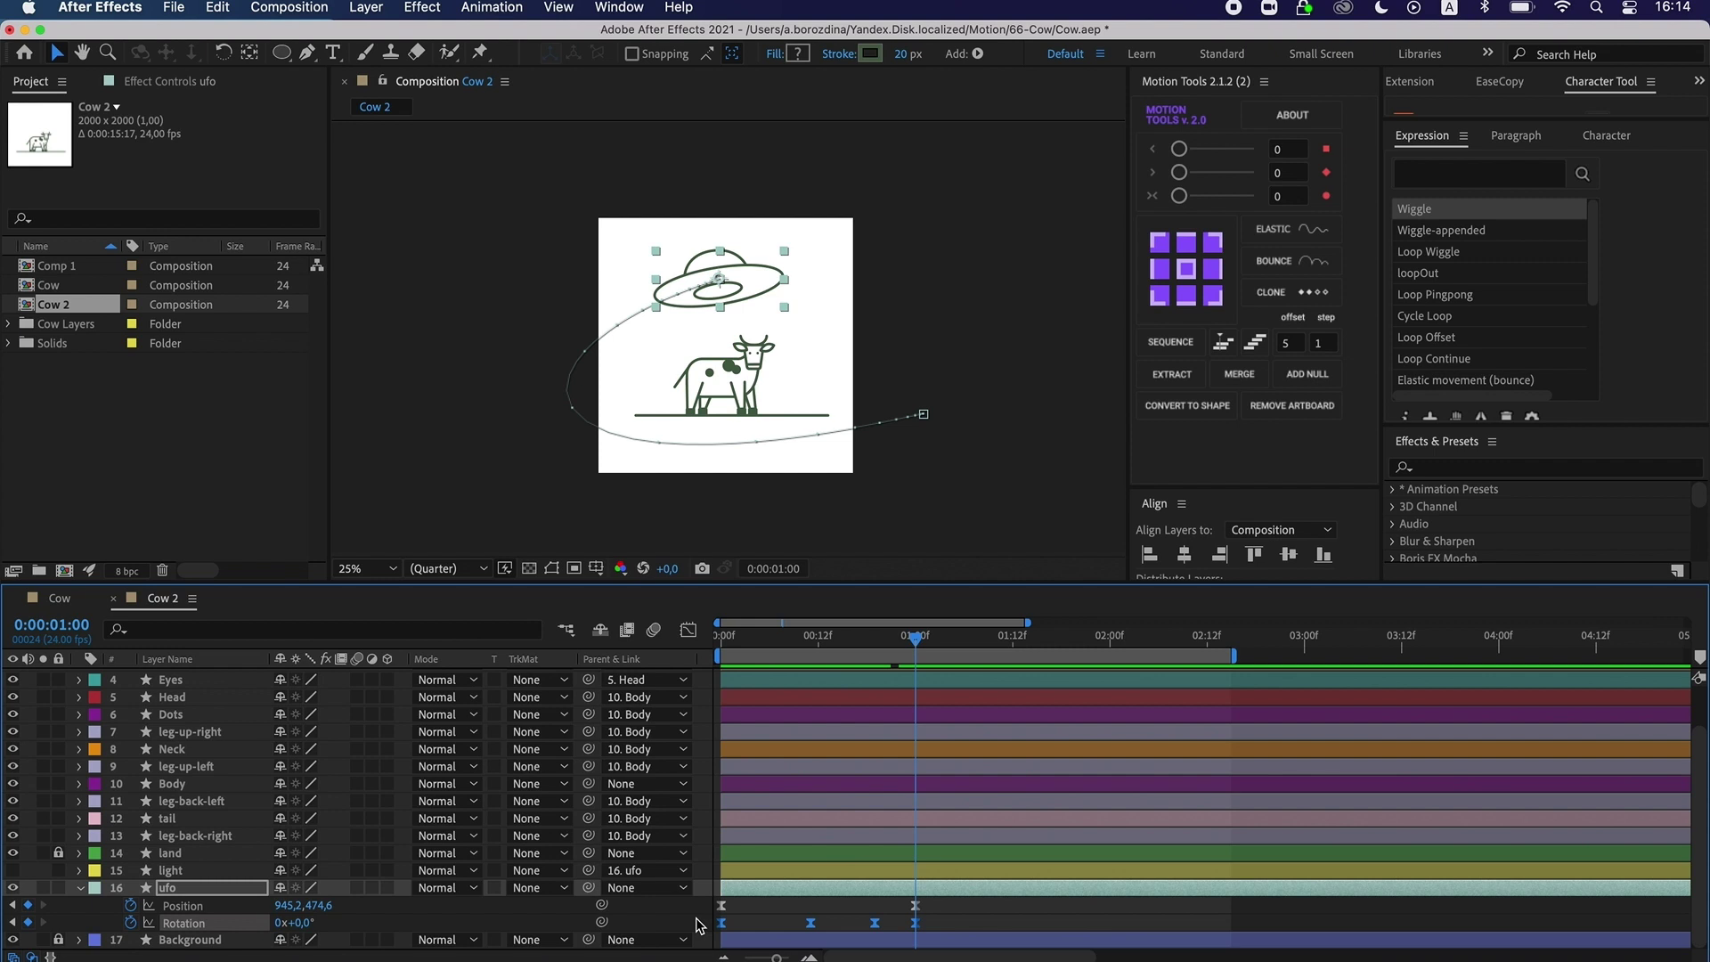
Apply the Elastic movement (bounce) expression to the ufo's Rotation and Position.
left_click(1454, 382)
left_click(1405, 416)
left_click(183, 905)
left_click(1405, 415)
left_click(1024, 915)
Keyframe the ufo's Scale at 130% at the start with a second keyframe at 0:00:01:00, and preview the flight.
left_click_drag(916, 639, 722, 639)
left_click(168, 888)
key("shift+s")
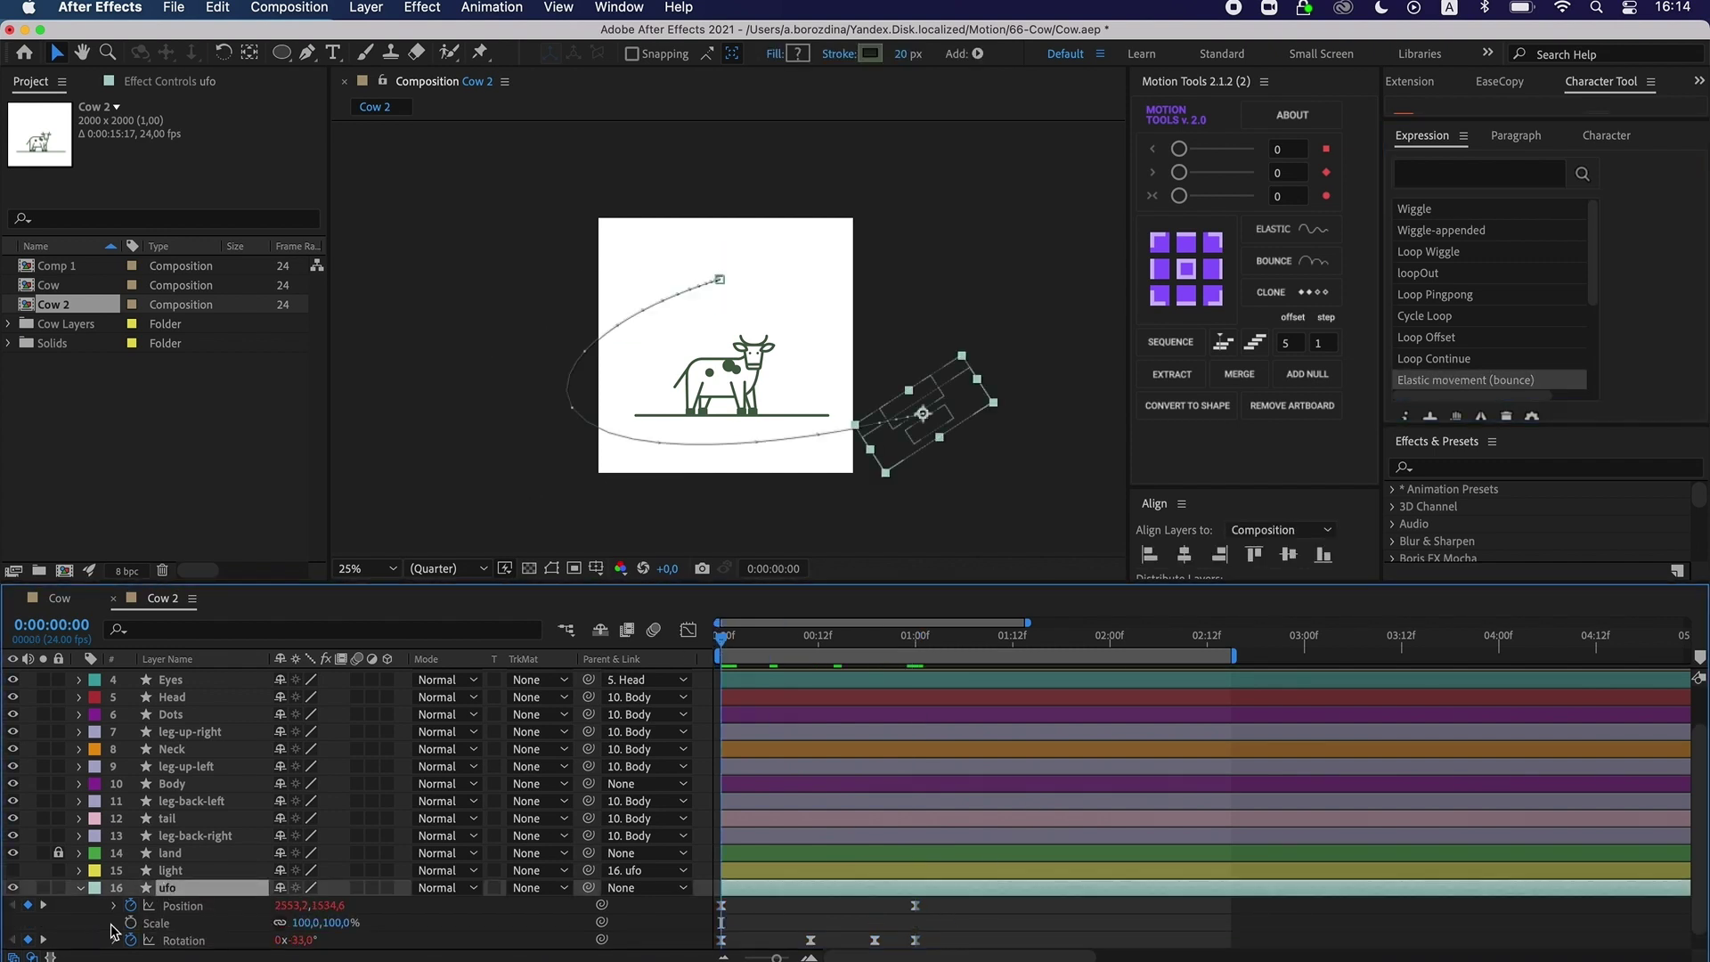
left_click(512, 504)
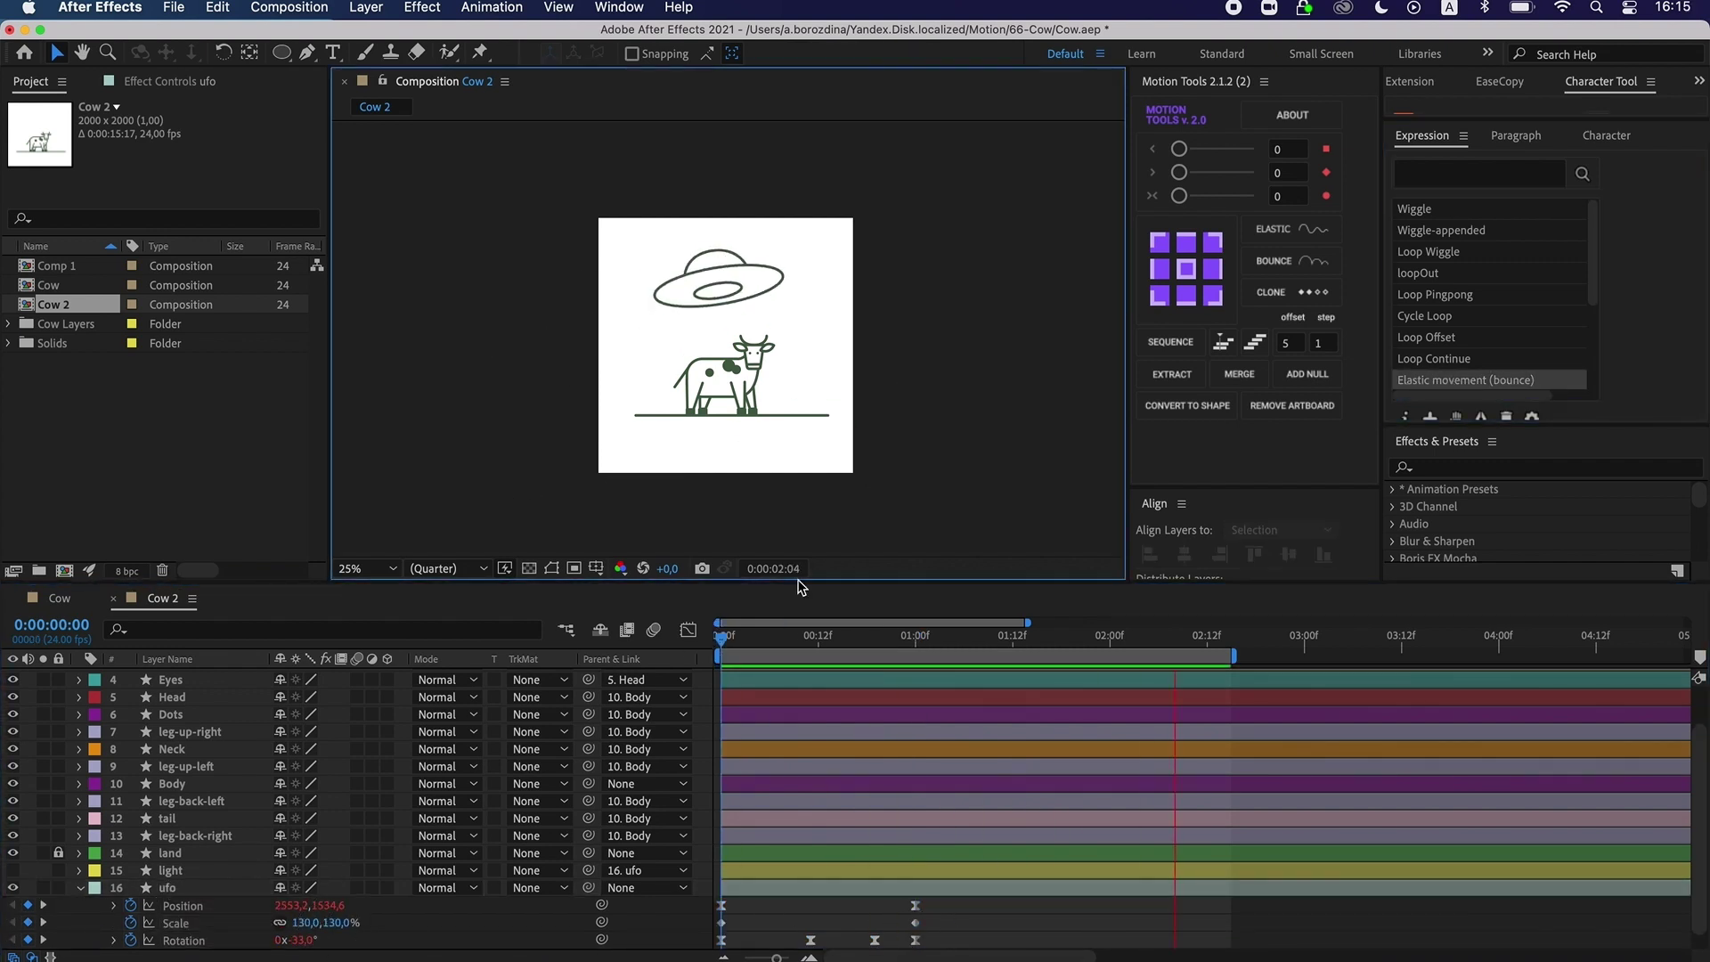
Apply Easy Ease to the ufo's Scale keyframes and preview the flight.
key("space")
left_click(176, 924)
key("F9")
left_click(997, 932)
key("space")
key("space")
scroll(996, 932, "down", 2)
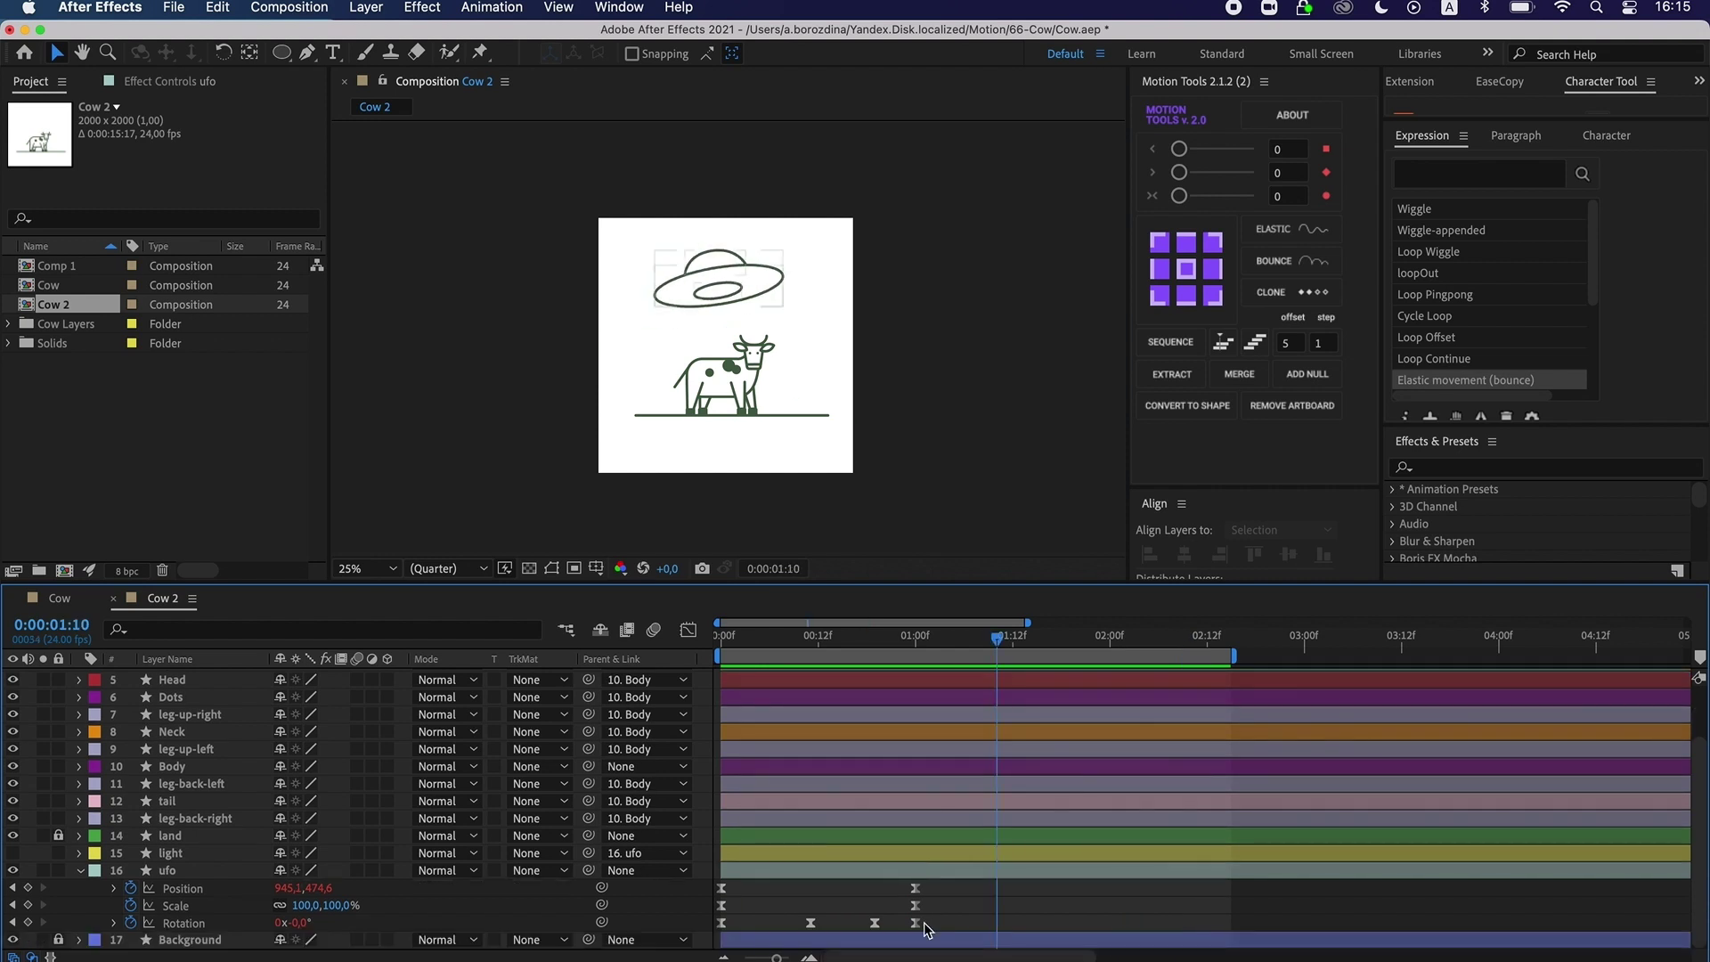
Examine the bounce expressions on the ufo's Rotation and Position.
left_click(183, 923)
left_click(114, 924)
left_click(784, 923)
left_click(1024, 891)
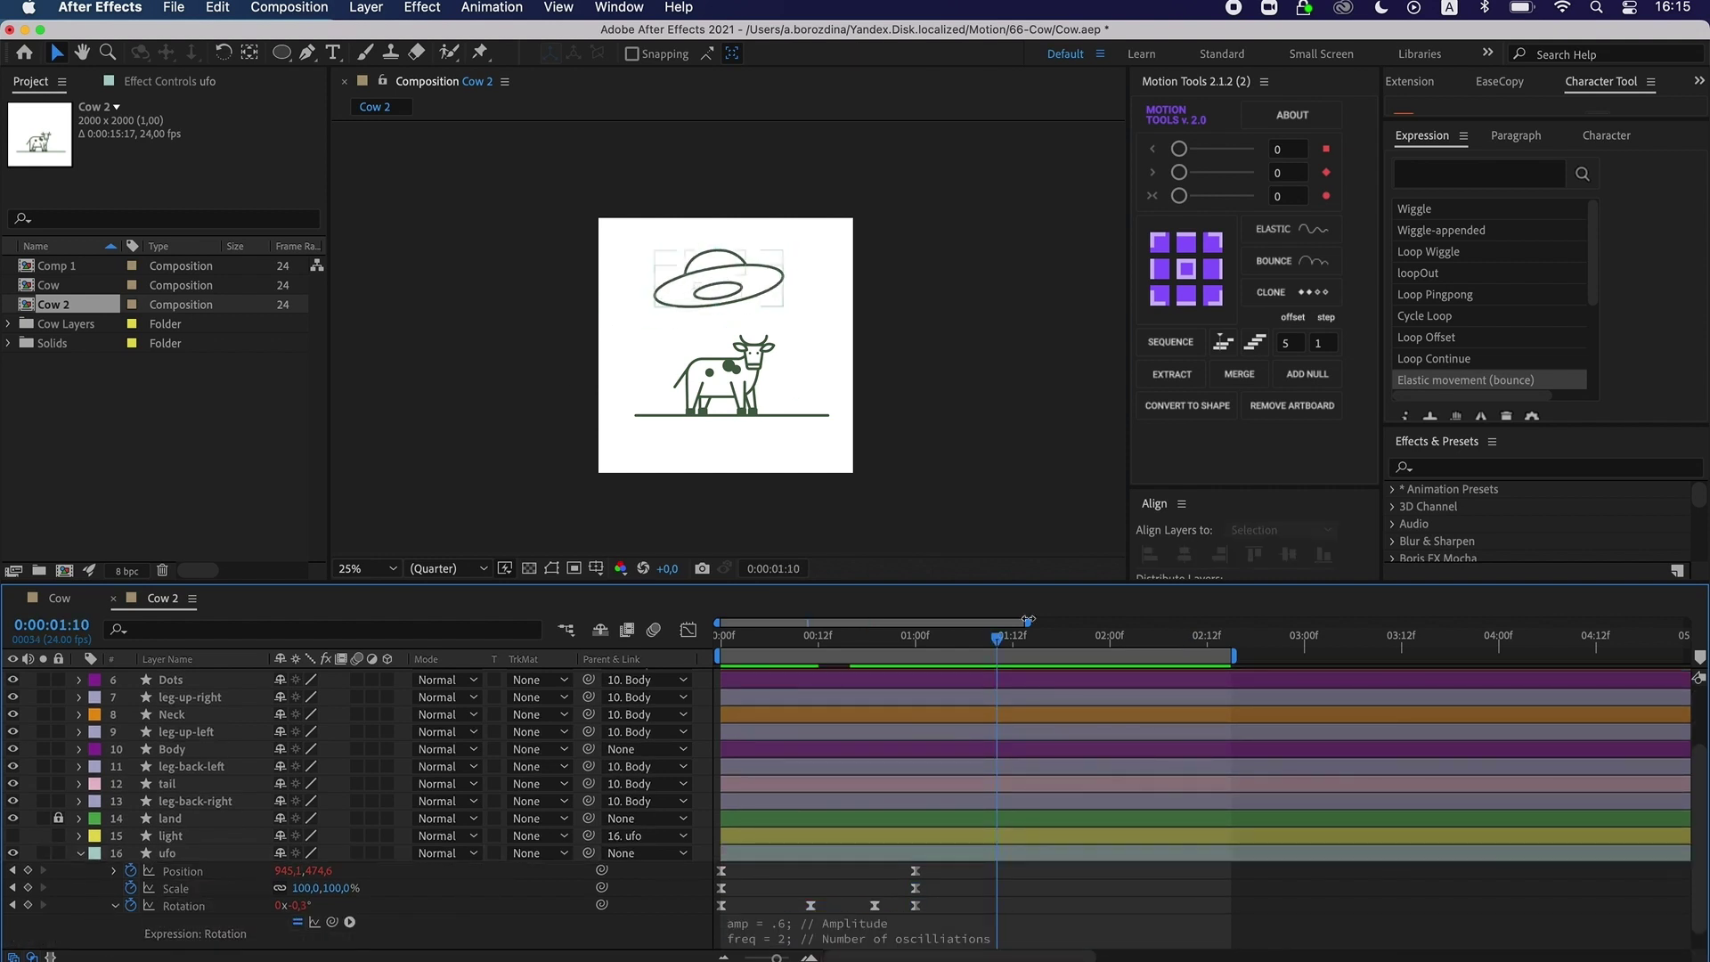
left_click(114, 871)
left_click(846, 888)
left_click(1006, 872)
Apply the Elastic movement (bounce) expression to the ufo's Scale and preview the flight from the start.
left_click(189, 889)
double_click(1465, 380)
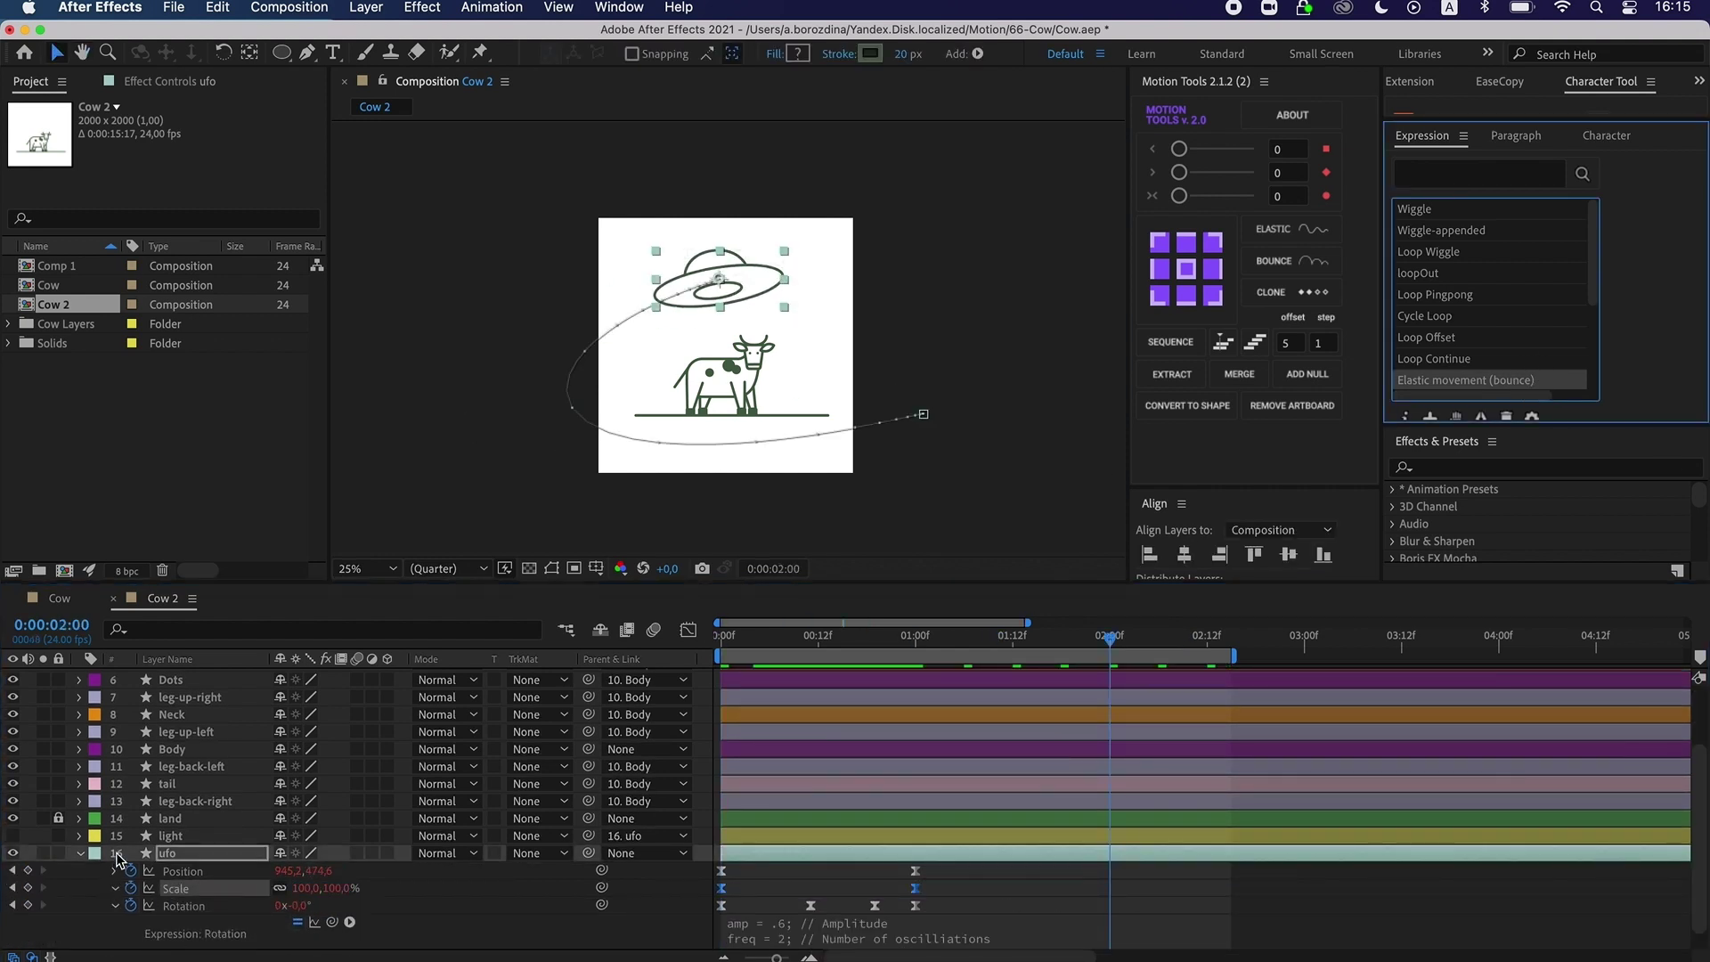
left_click(114, 889)
left_click(811, 907)
left_click(1073, 877)
left_click_drag(1110, 637, 519, 526)
key("space")
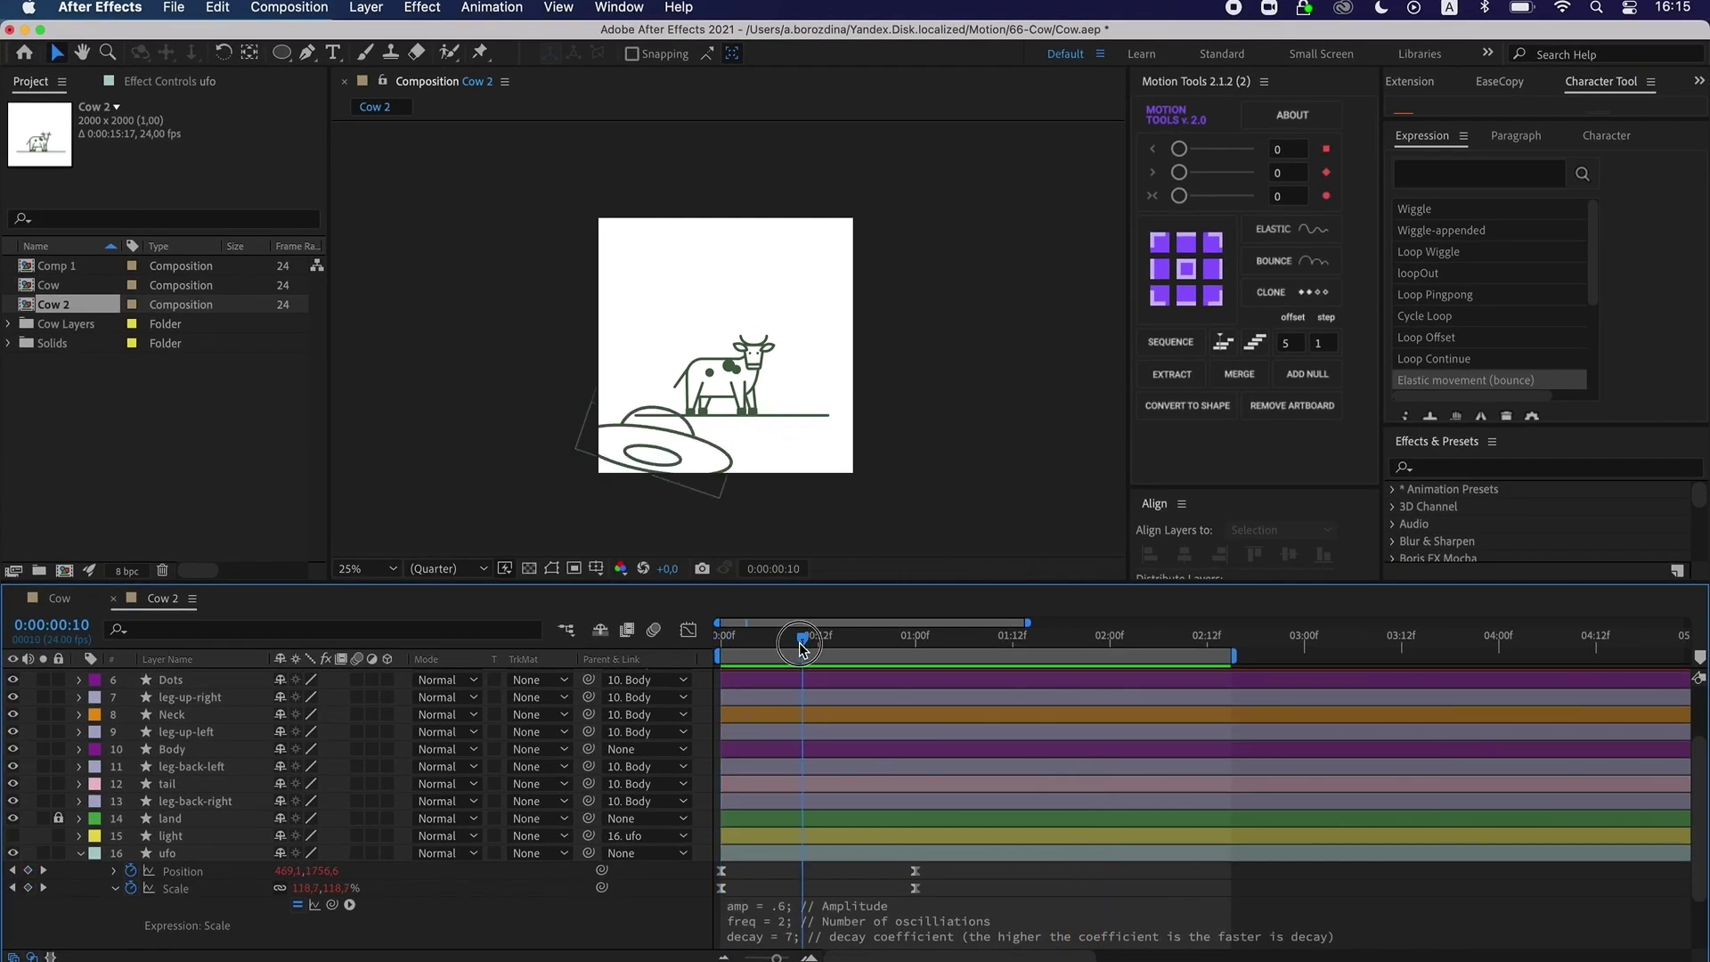
Collapse the ufo's keyframed properties, then unlock and delete the land layer.
left_click(168, 853)
key("u")
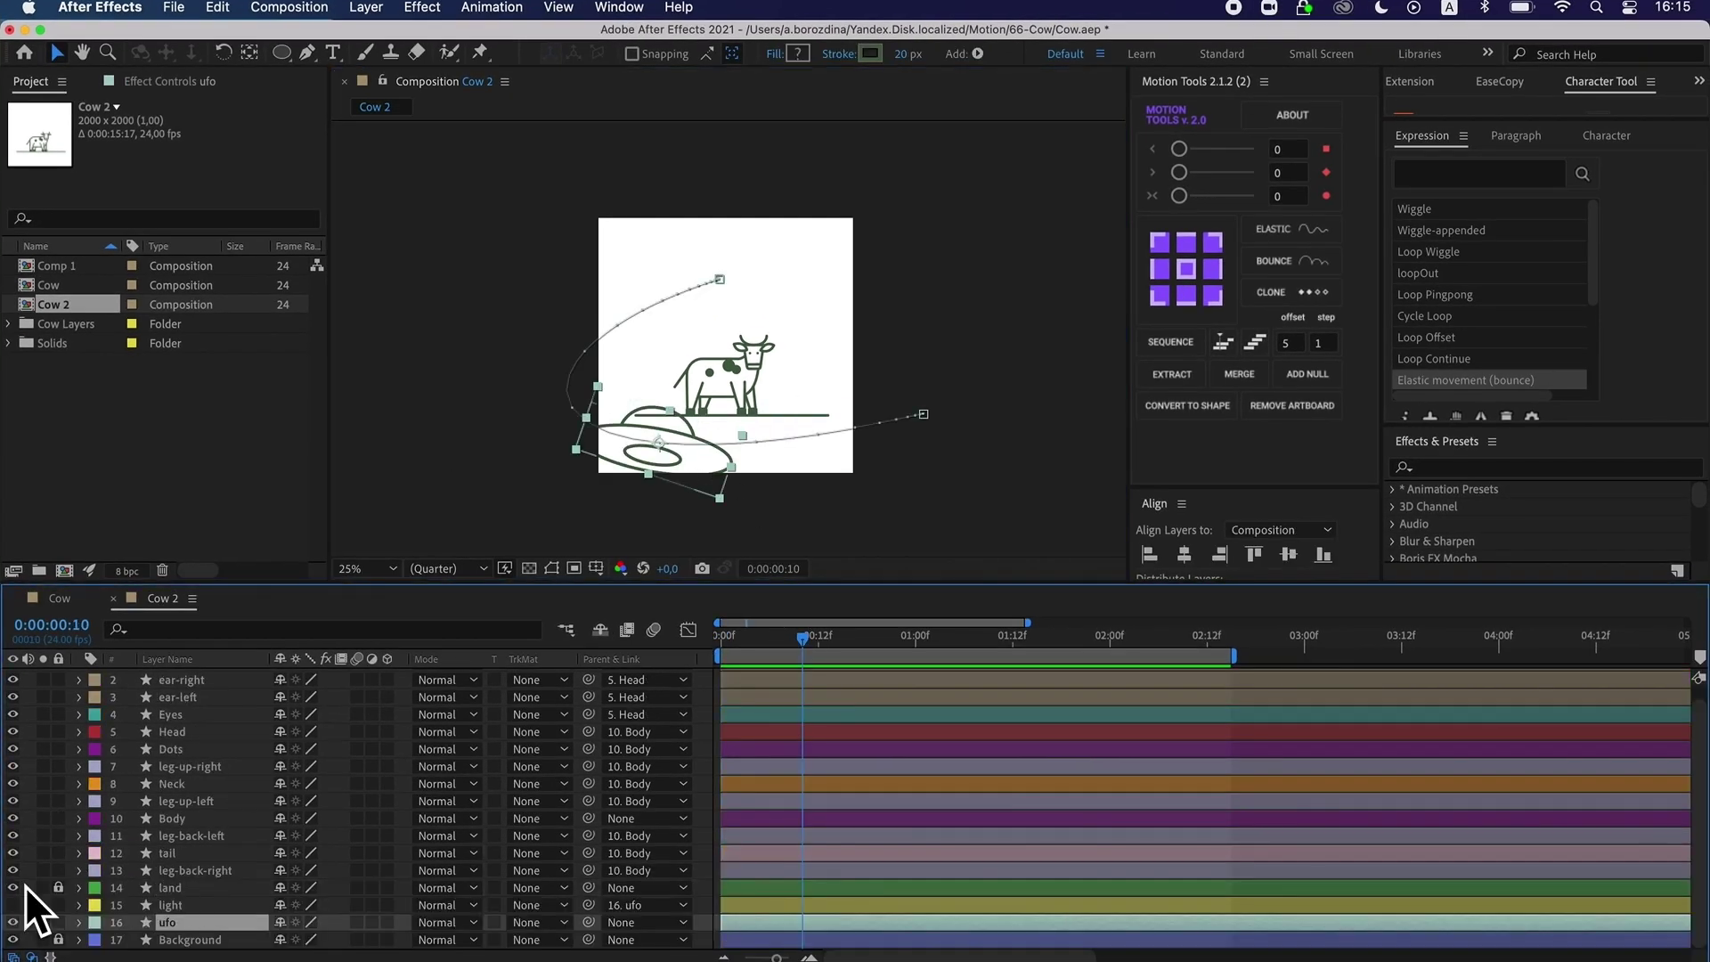
left_click(59, 888)
left_click(173, 889)
key("Delete")
Move the light and ufo layers above all the cow layers and turn on the light layer's visibility.
left_click(187, 902)
left_click(182, 919, "shift")
left_click_drag(183, 916, 195, 682)
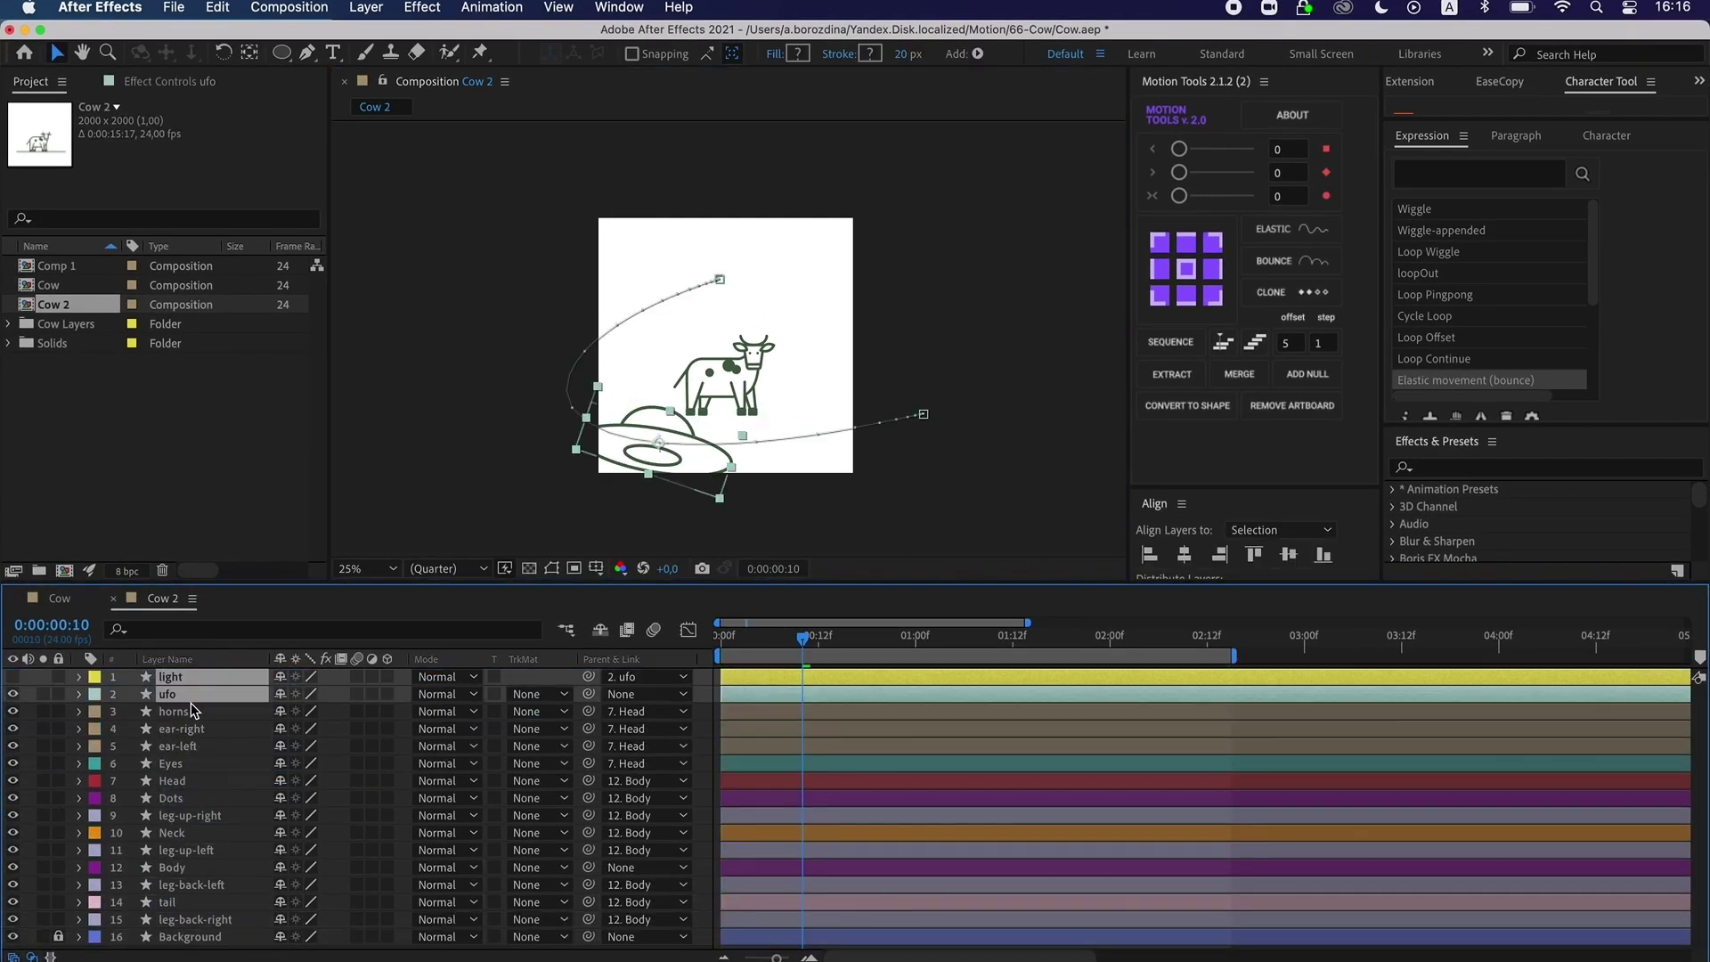
left_click_drag(802, 638, 875, 642)
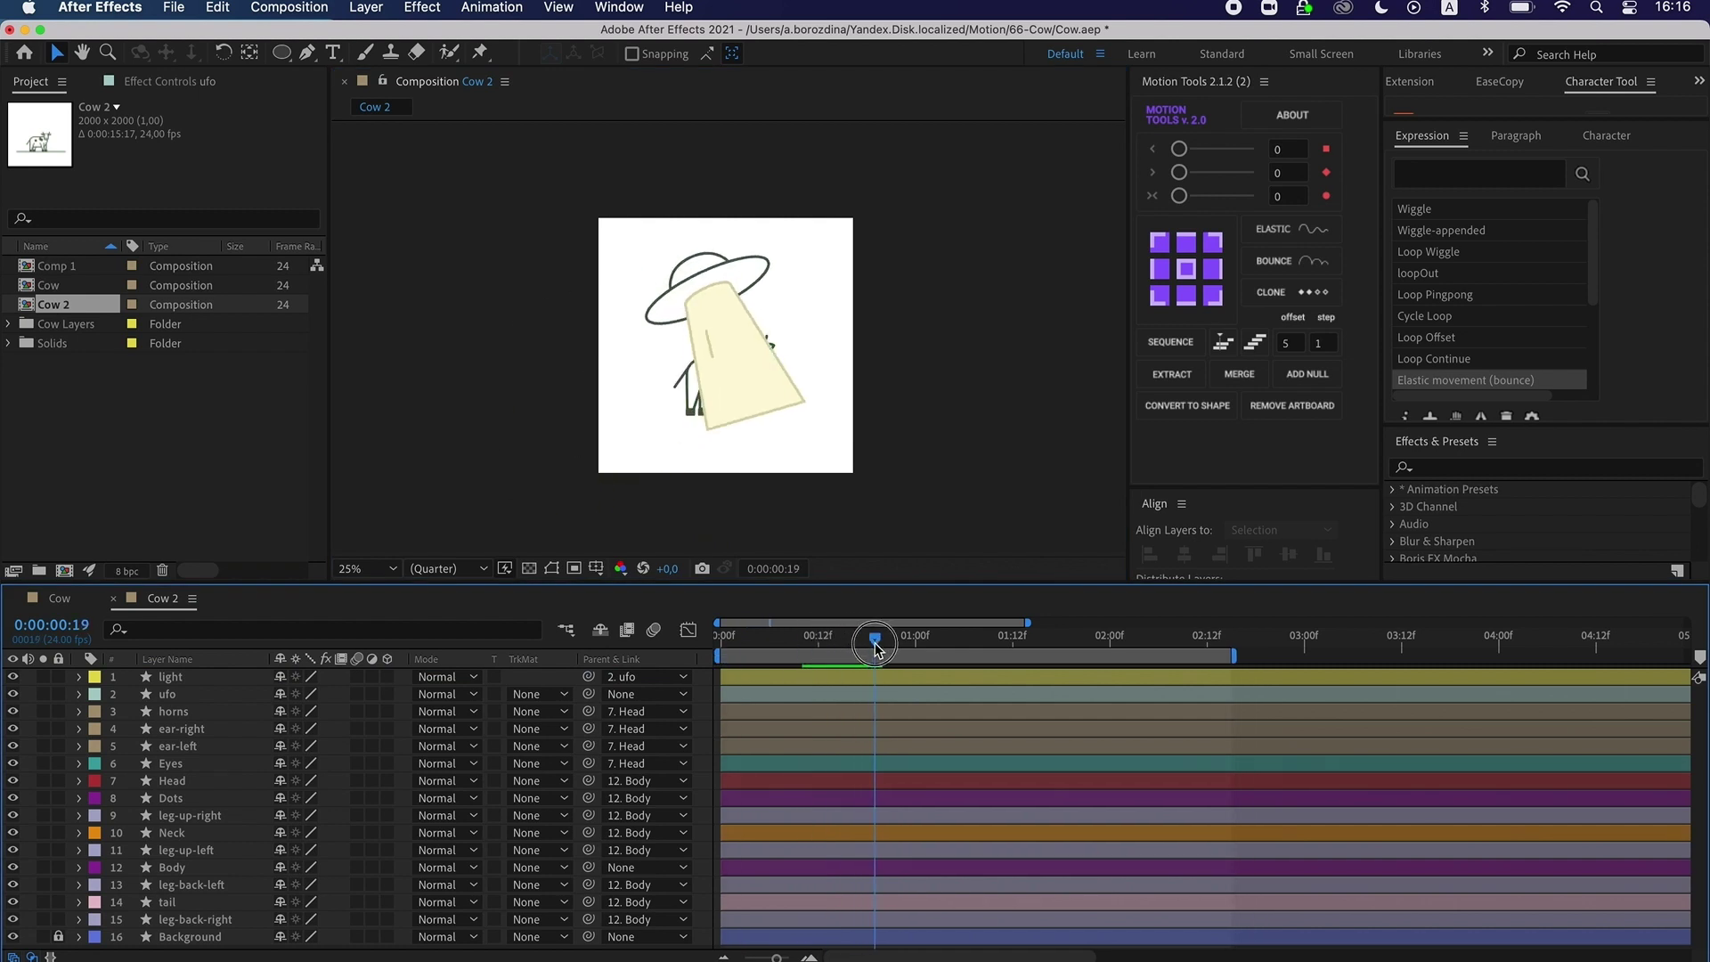
left_click(998, 675)
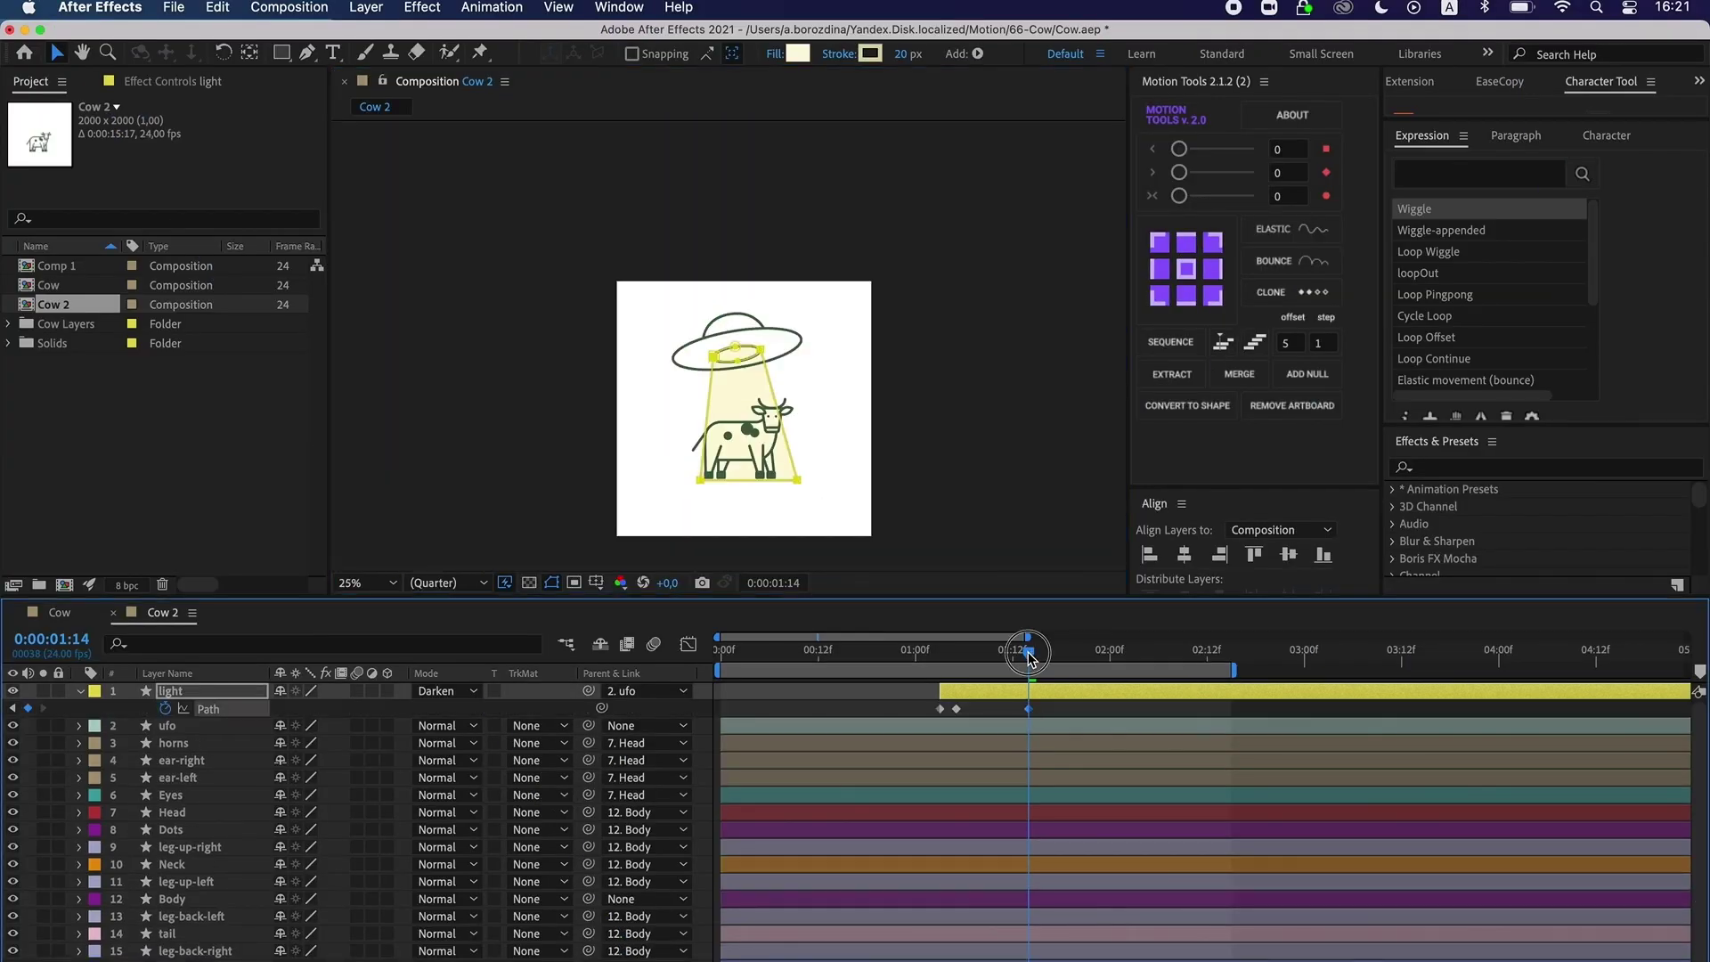
Raise the lower edge of the light beam's path towards the ufo and preview the beam with the composition fitted to the viewer.
left_click_drag(794, 482, 769, 393)
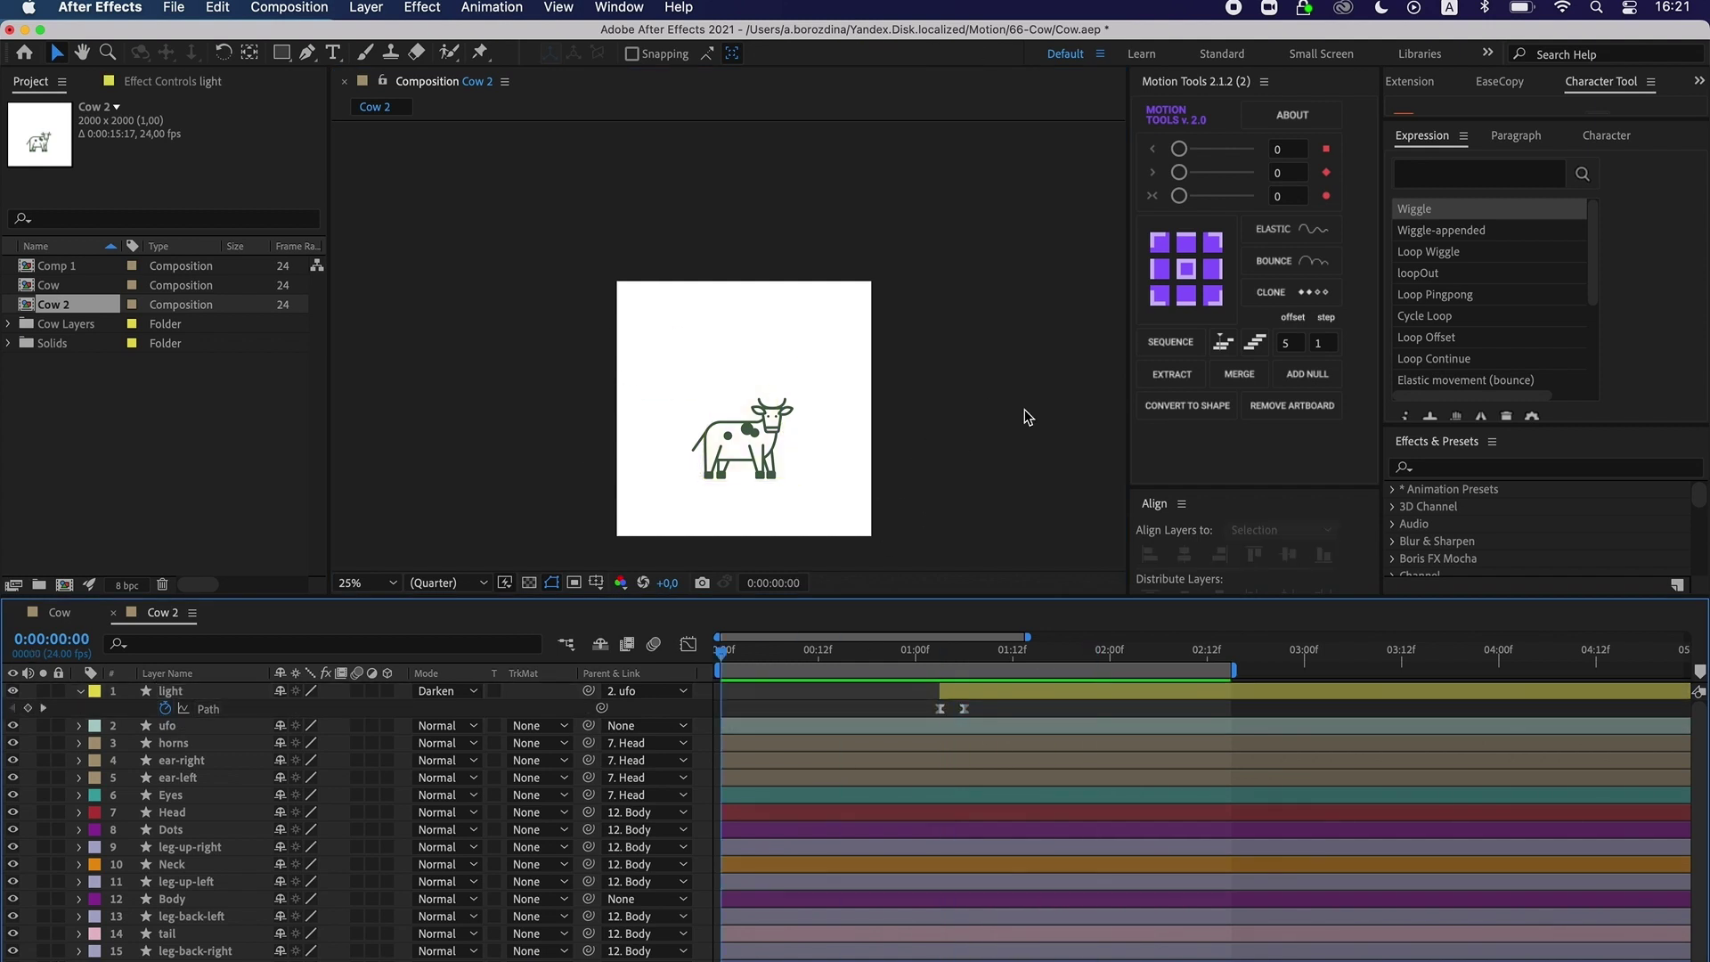
key("space")
left_click(392, 580)
left_click(390, 608)
key("space")
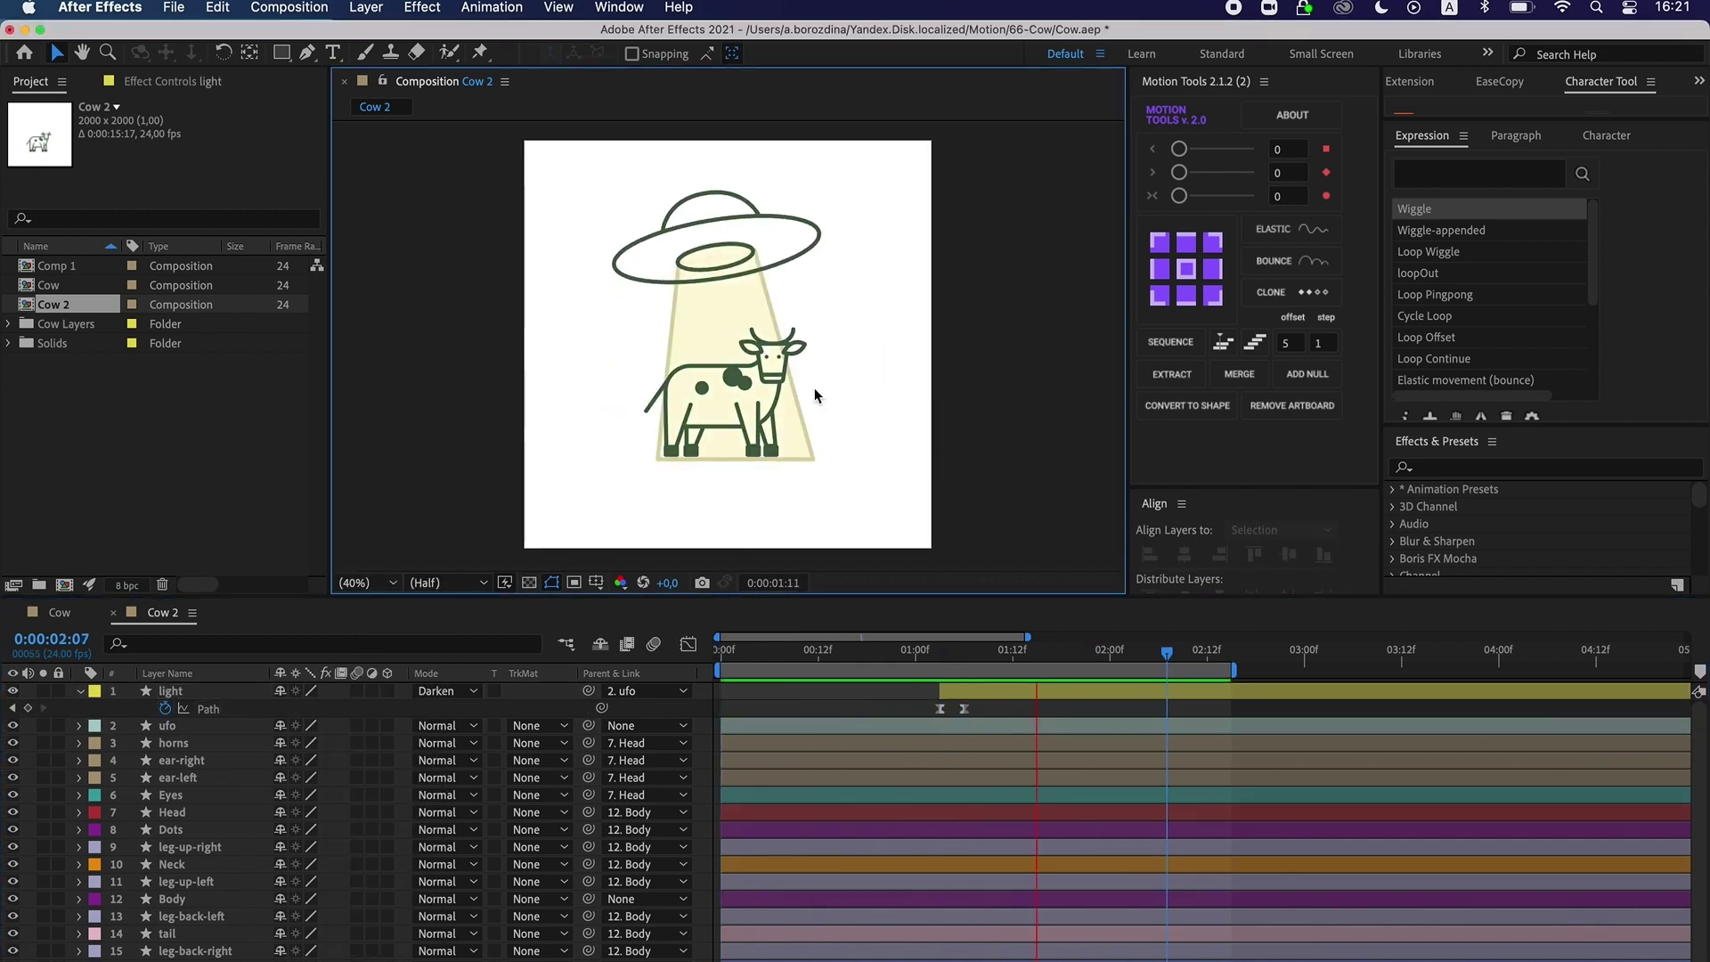
Add a point to the light path's lower edge at 0:00:01:06 and round that edge into a downward curve.
left_click(963, 708)
left_click(307, 51)
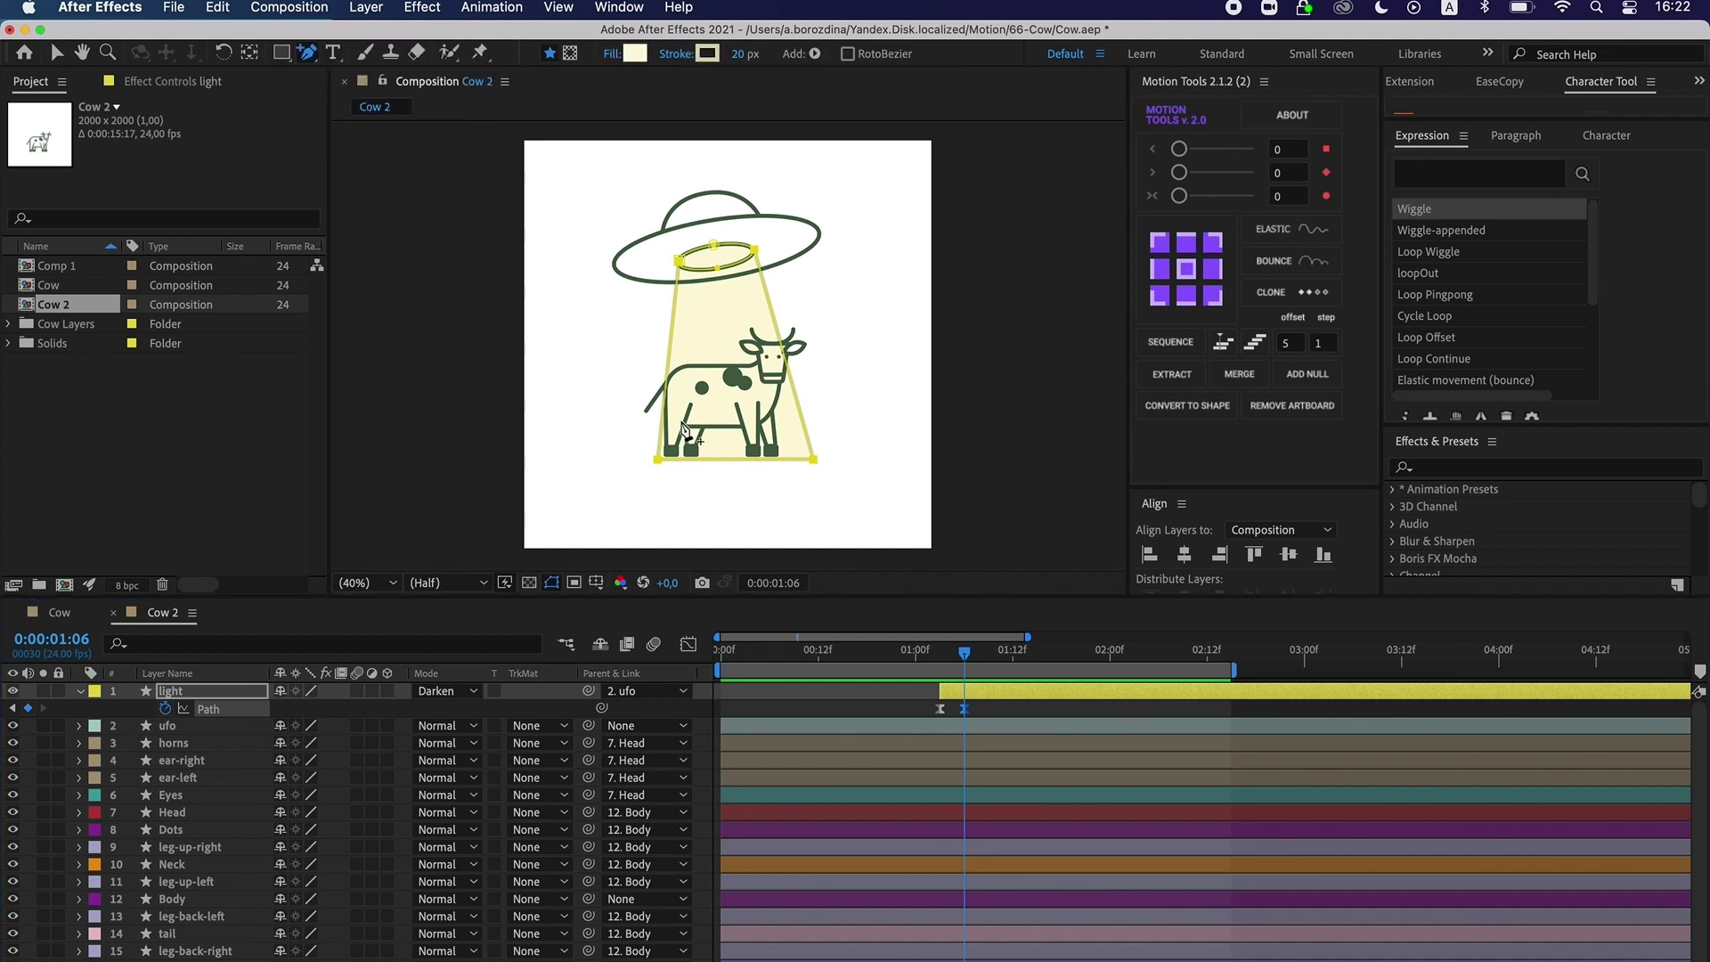
left_click(738, 459)
key("v")
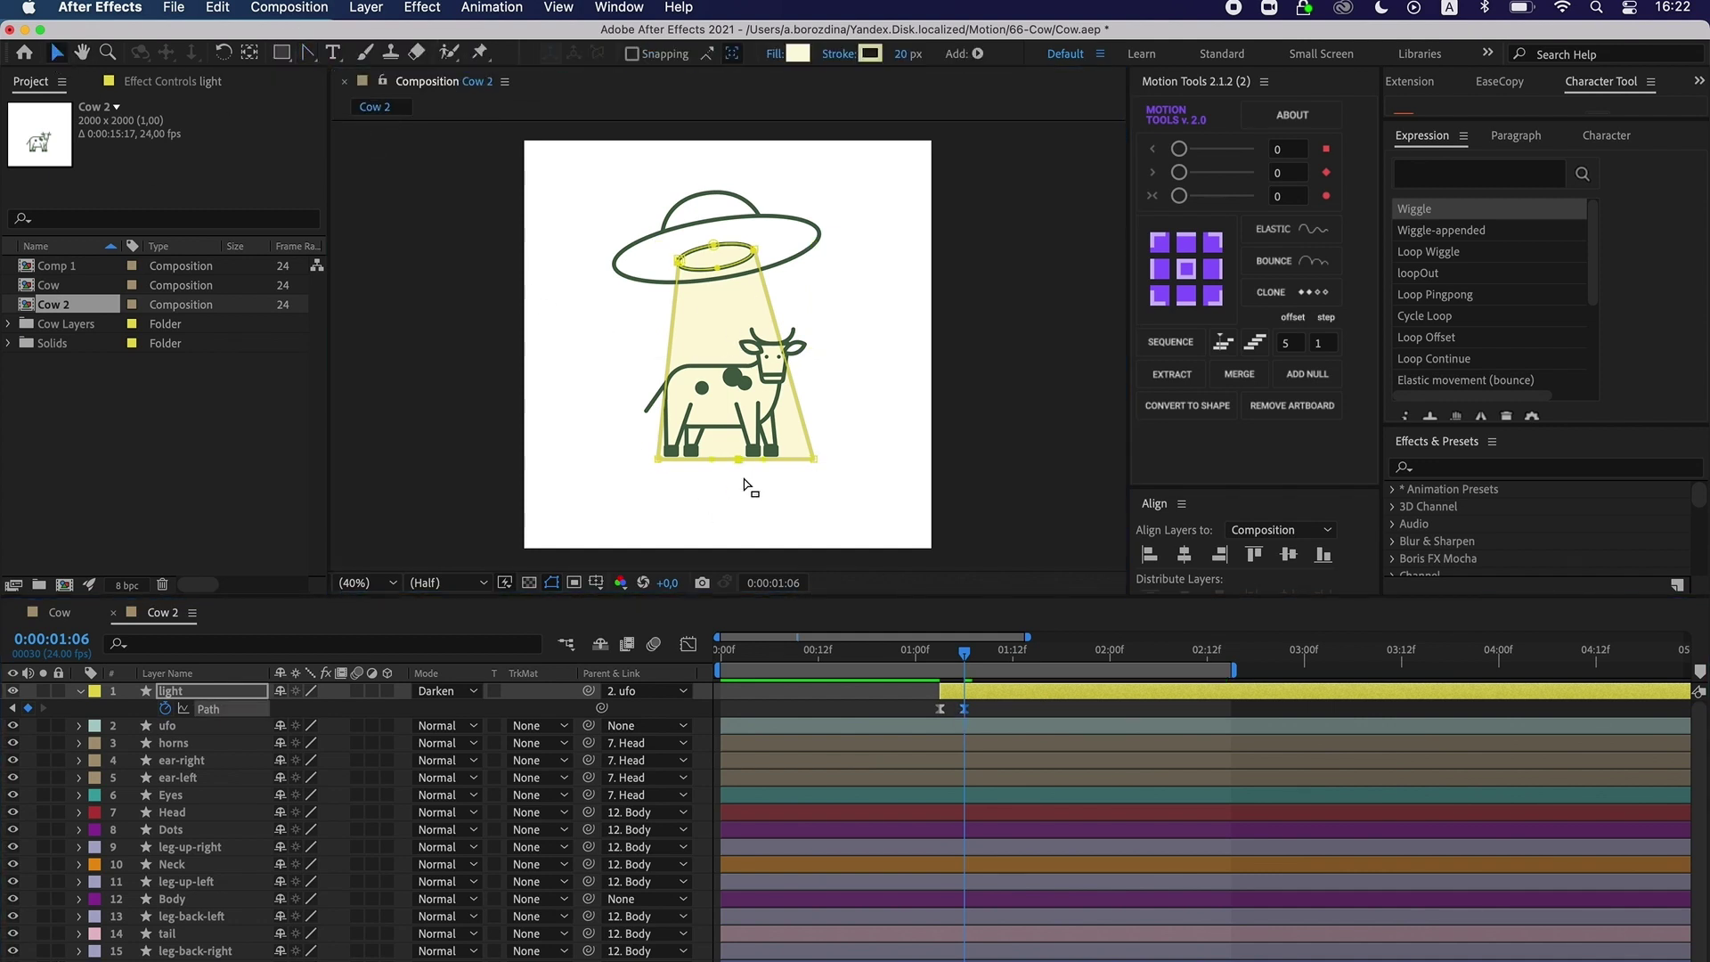
left_click(988, 477)
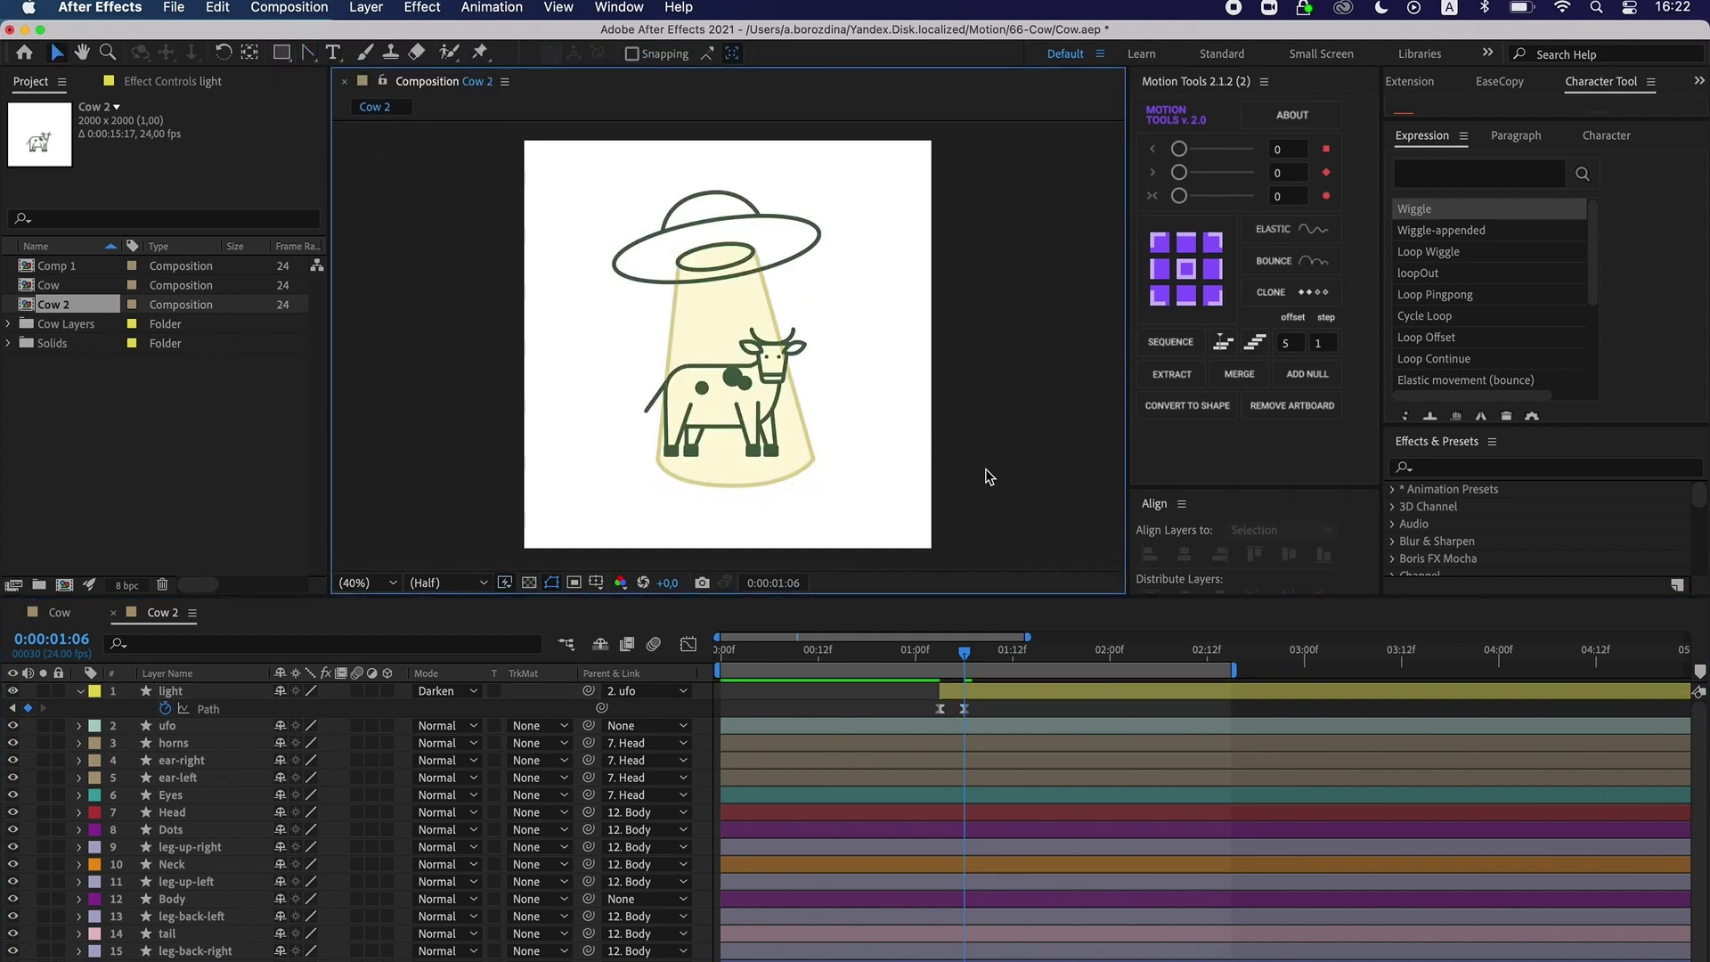
Apply Wave Warp to the light layer with Wave Width 300 and Direction -8°, and preview the wave.
left_click(969, 691)
left_click_drag(965, 654, 940, 660)
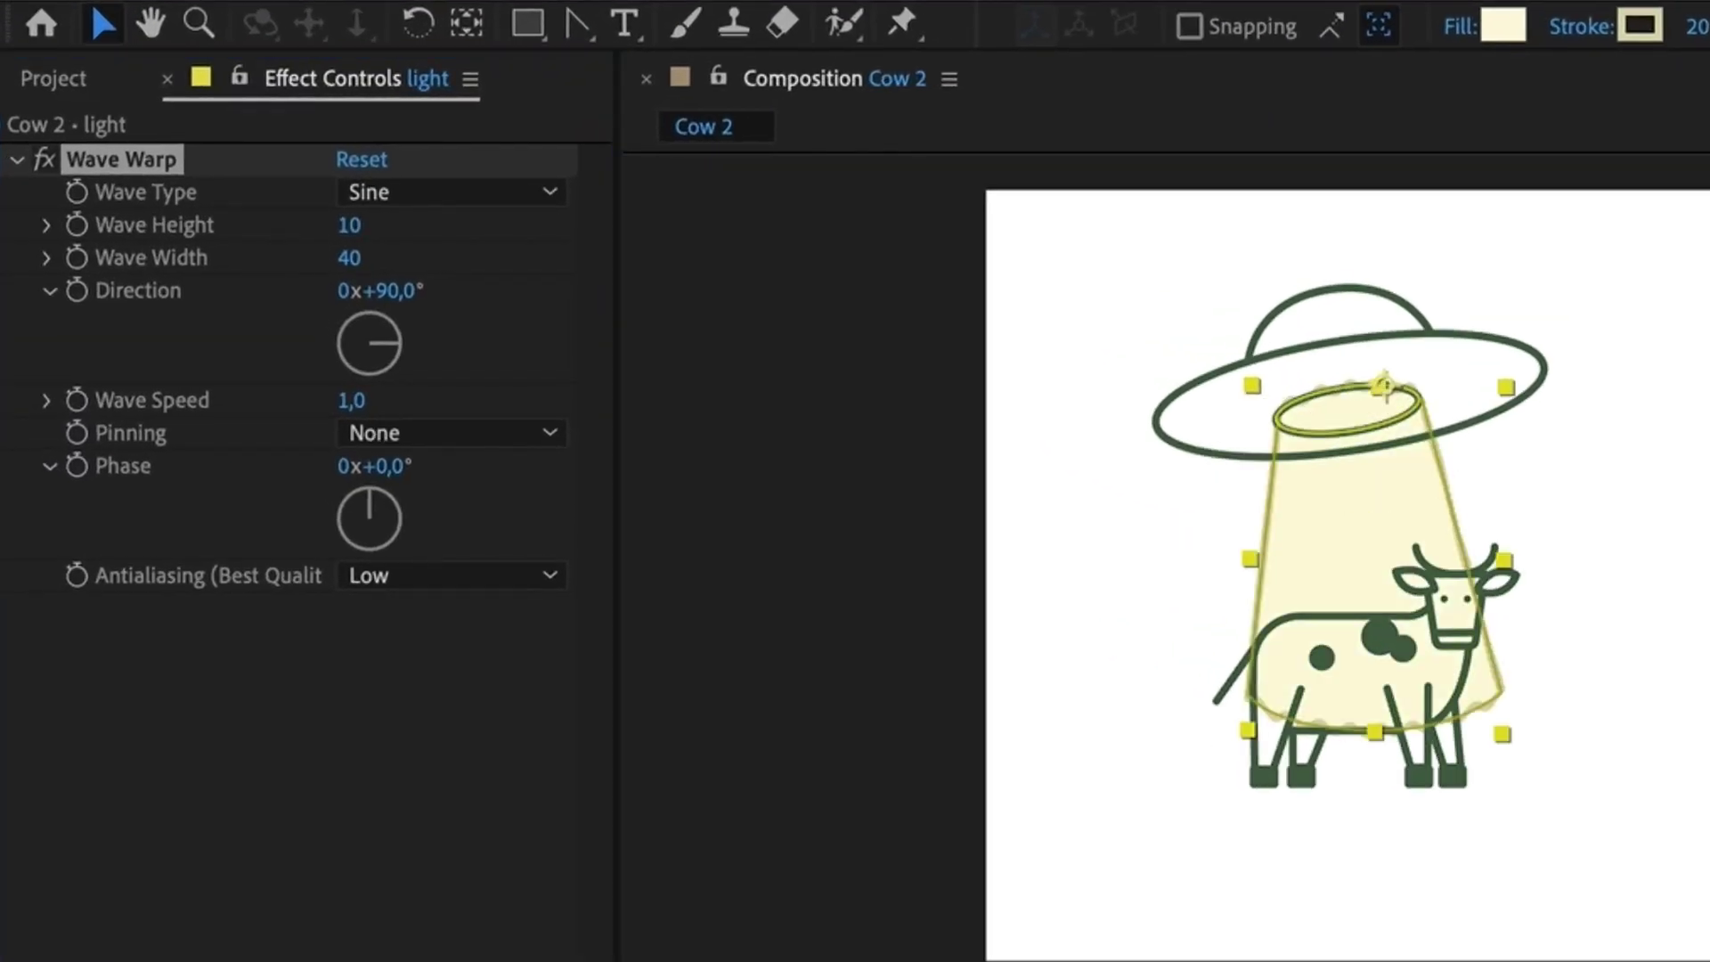
left_click(199, 218)
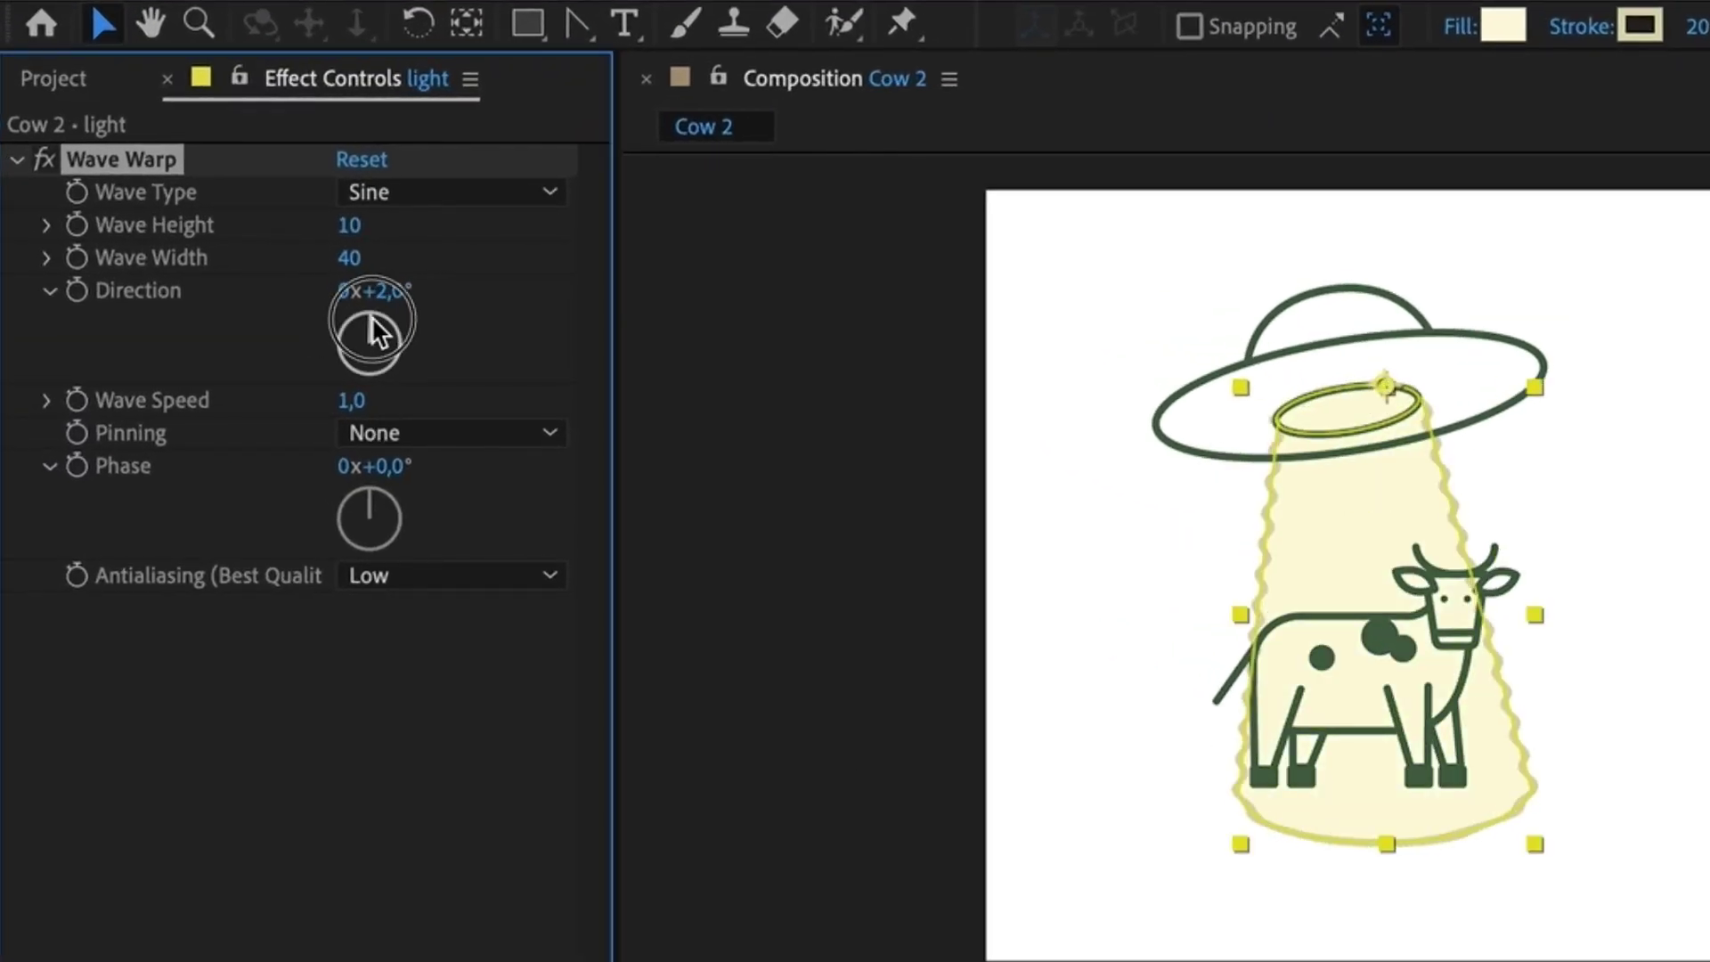
left_click(465, 736)
key("space")
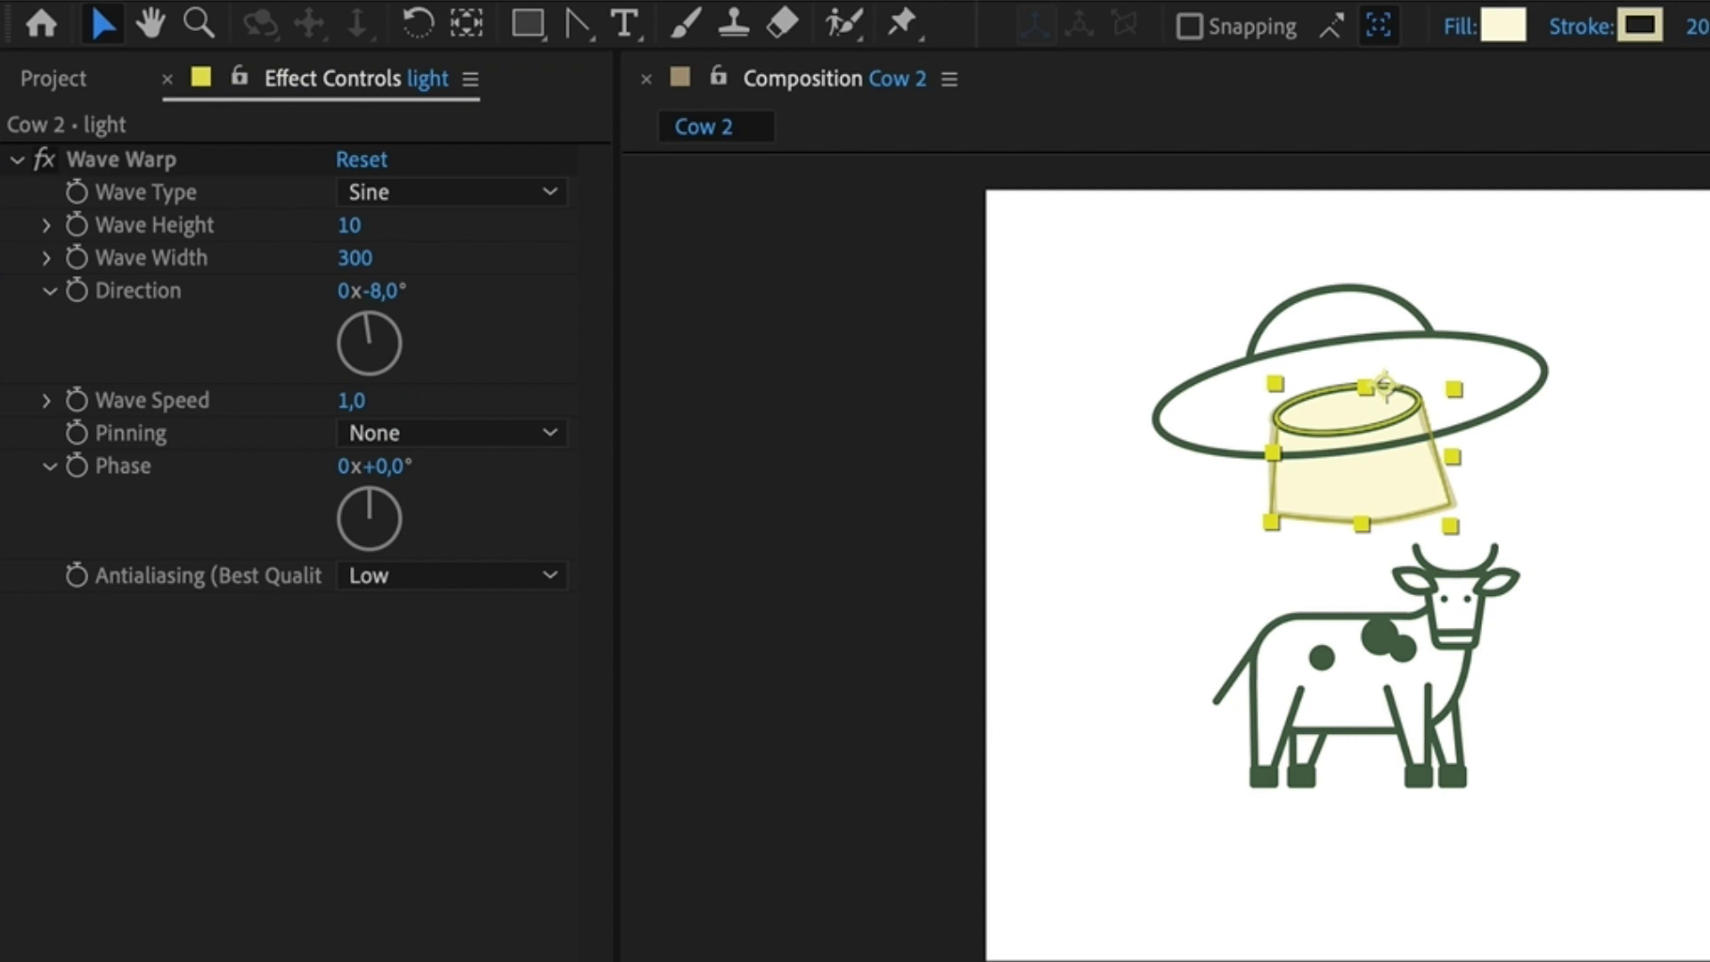
Preview the light beam's opening and closing from the start of the composition.
left_click(843, 686)
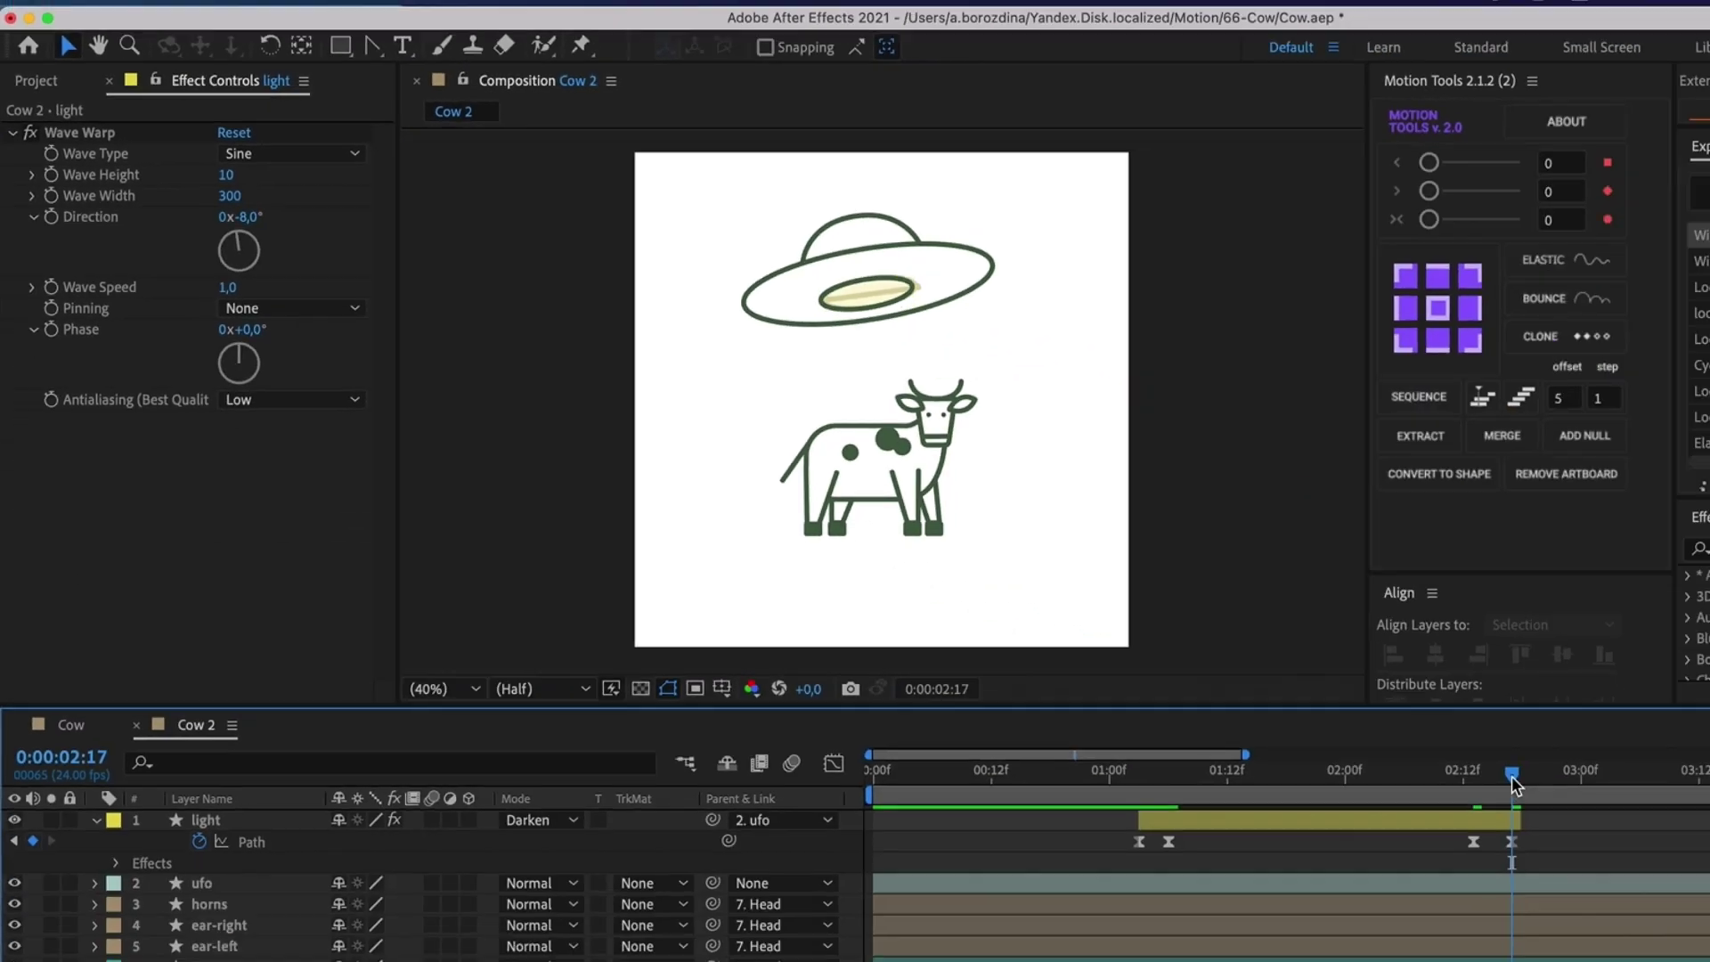
left_click_drag(1515, 783, 721, 652)
key("space")
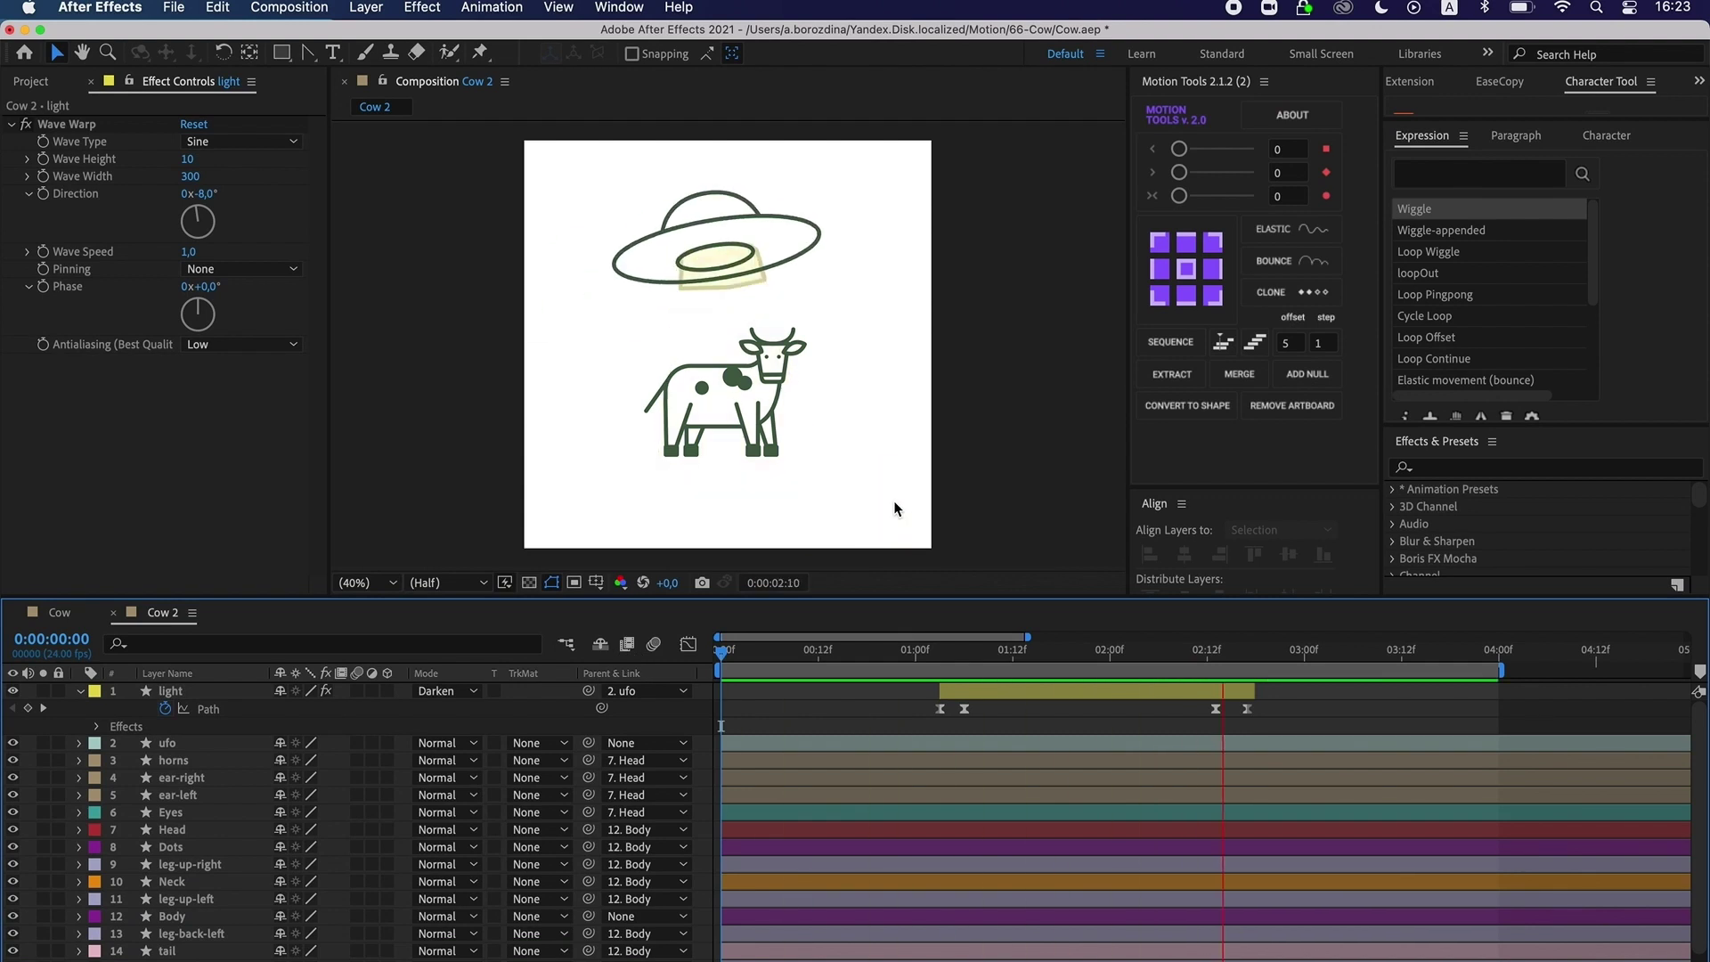
Split the ufo layer at 0:00:01:21 and remove all Position, Scale and Rotation keyframes from the second part.
left_click(182, 744)
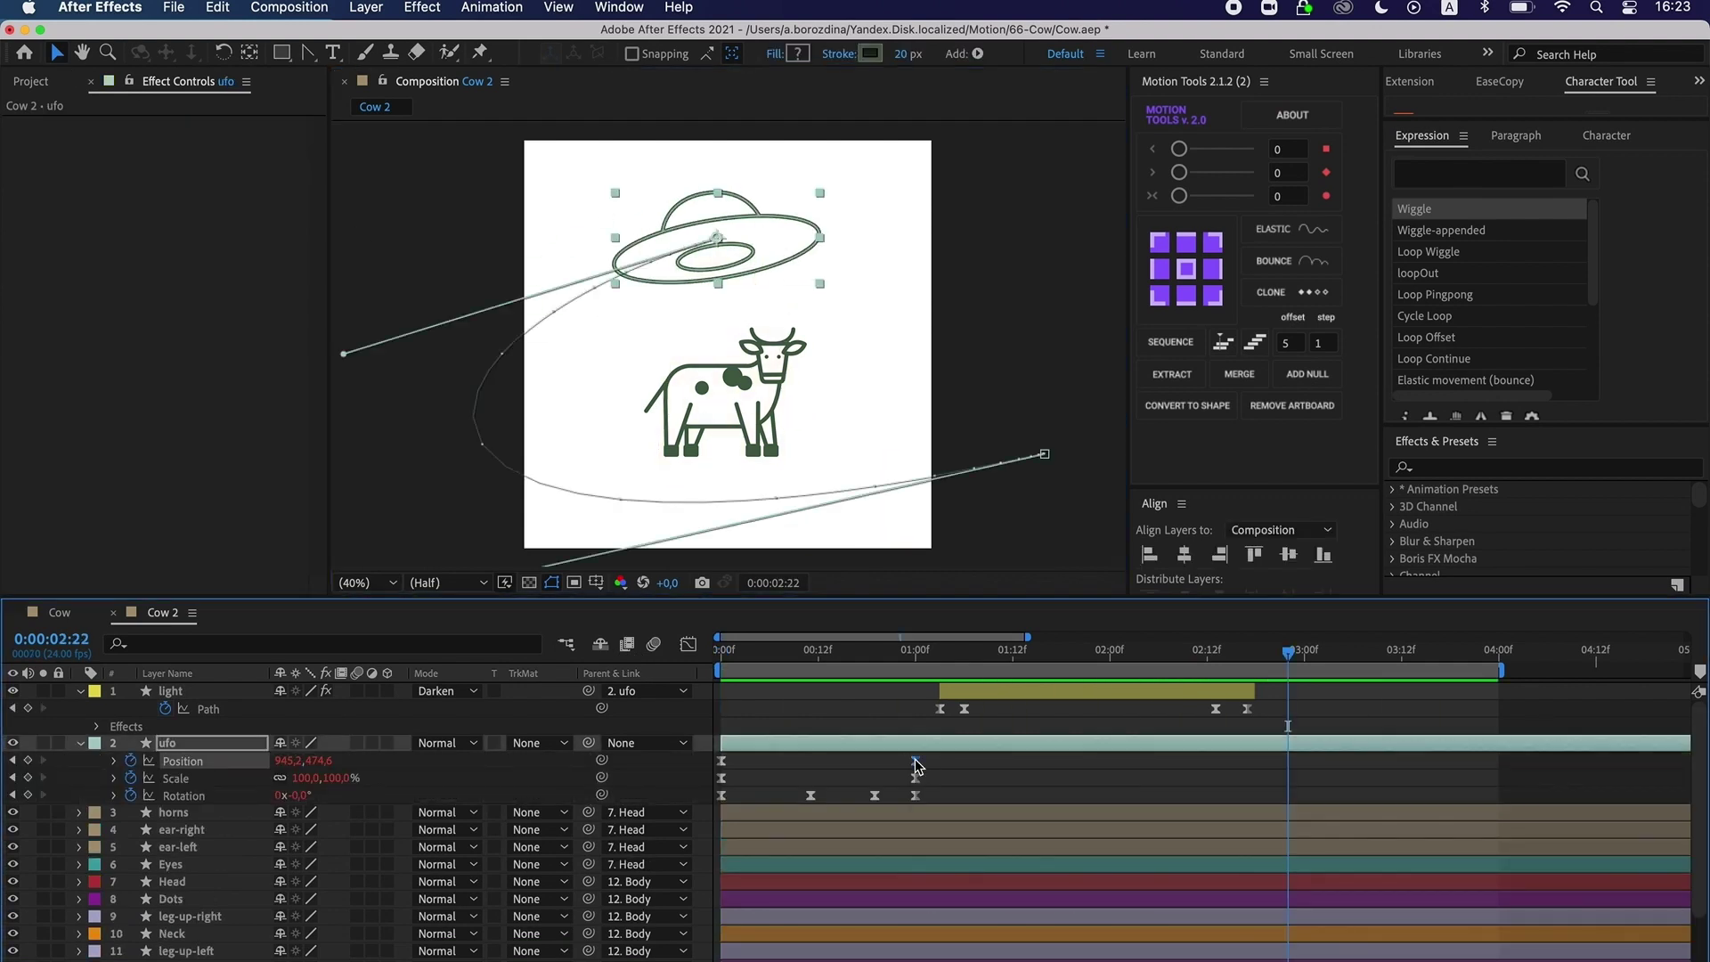
left_click_drag(1260, 664, 1085, 663)
key("super+shift+d")
left_click_drag(937, 797, 723, 762)
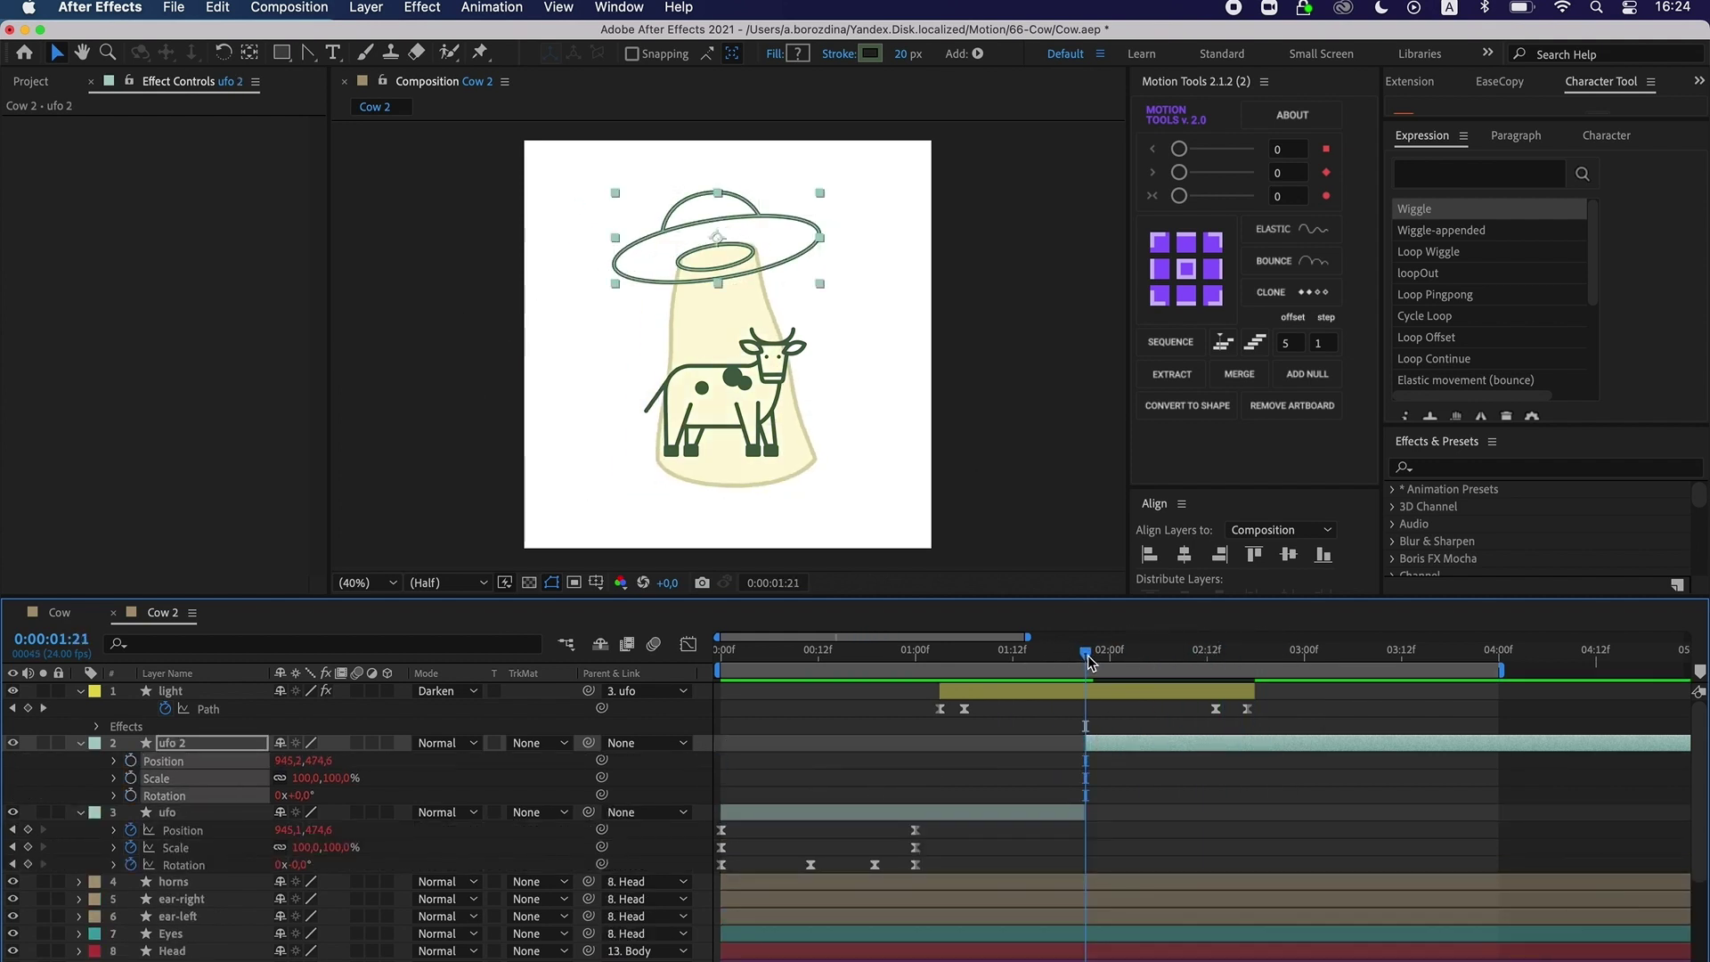
Keyframe ufo 2's Position at 0:00:02:07, slightly back to the left at 0:00:02:16, and out past the right edge at 0:00:03:23.
left_click(131, 763)
left_click(1240, 664)
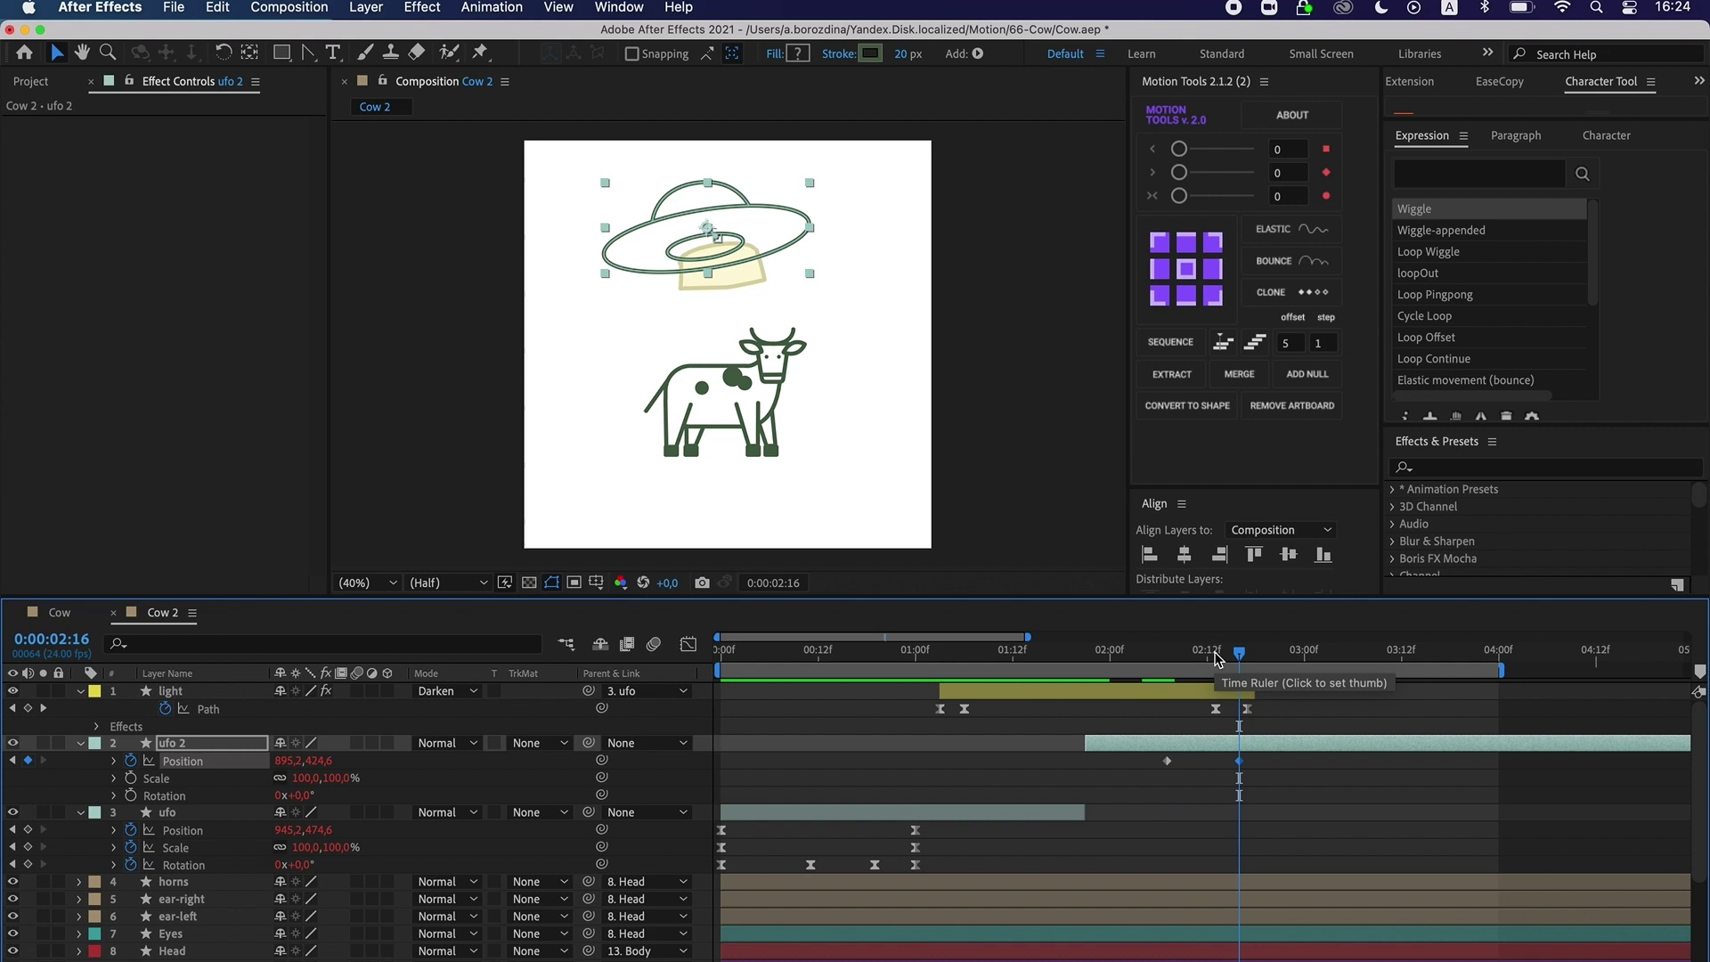
left_click_drag(1484, 668, 1491, 668)
left_click_drag(691, 254, 1070, 222)
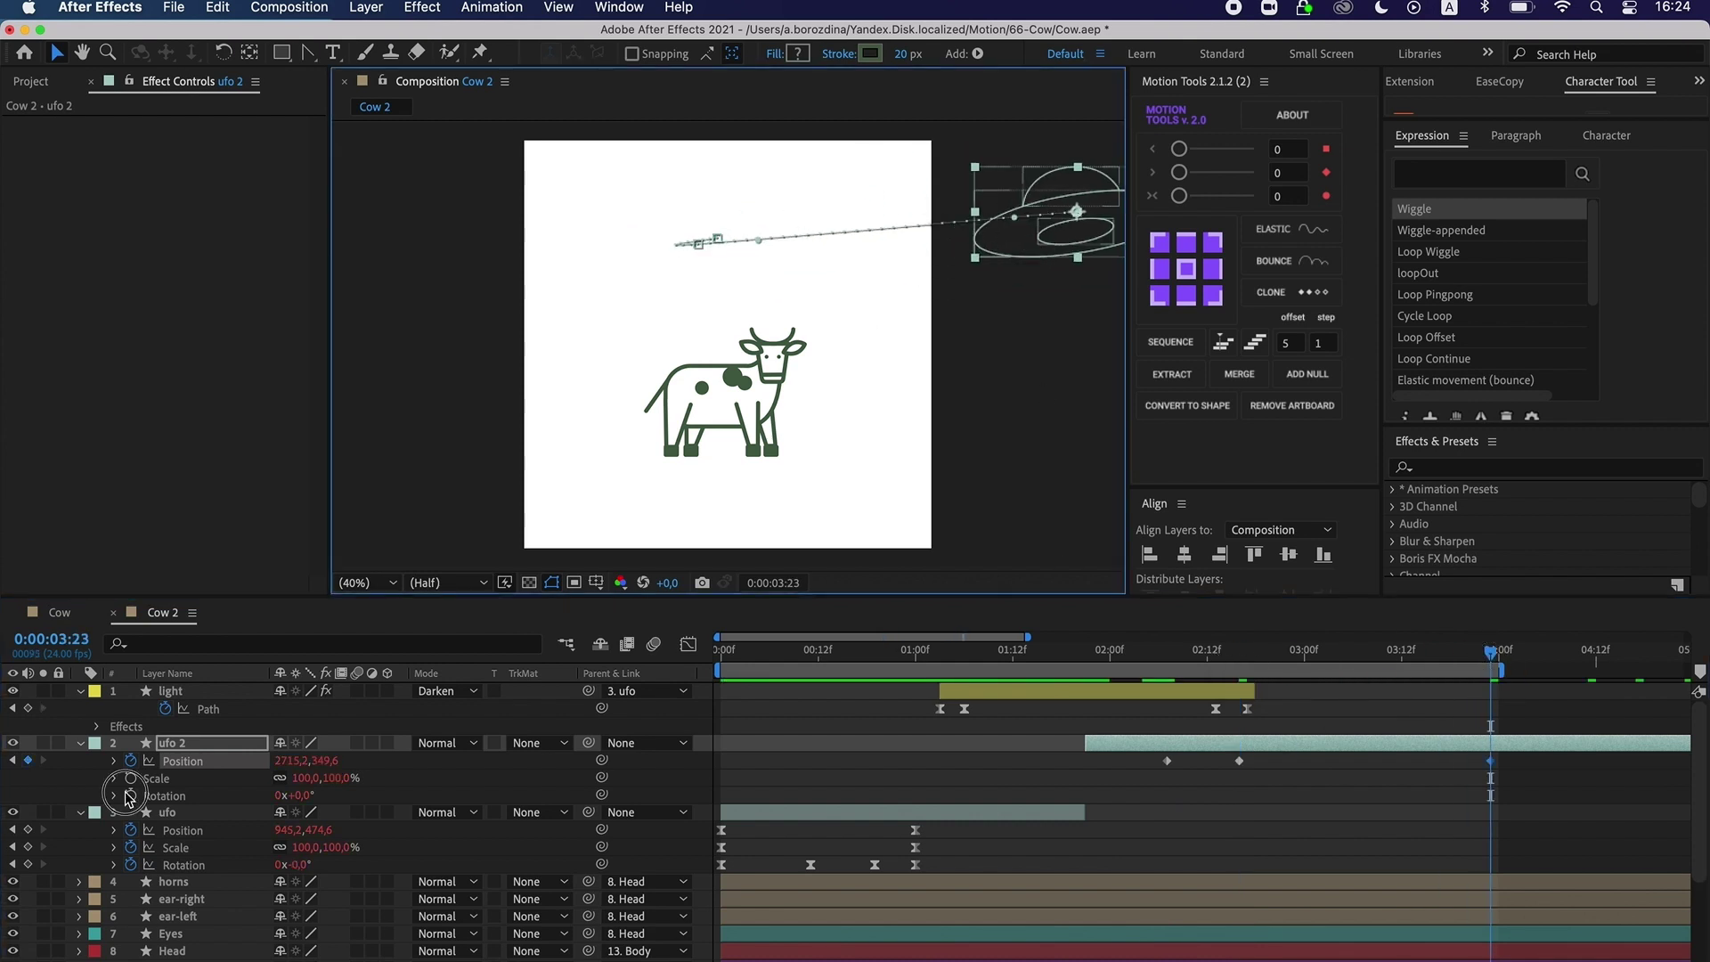
Keyframe ufo 2's Rotation from 0° at 0:00:02:16 to 35° at 0:00:03:23.
left_click(131, 796)
left_click_drag(1491, 795, 1237, 795)
left_click_drag(341, 794, 343, 794)
left_click_drag(965, 438, 885, 451)
Refine ufo 2's pull-back before the exit, shifting its middle Position keyframe to 0:00:02:15, and preview the animation.
left_click(637, 252)
scroll(624, 245, "up", 2)
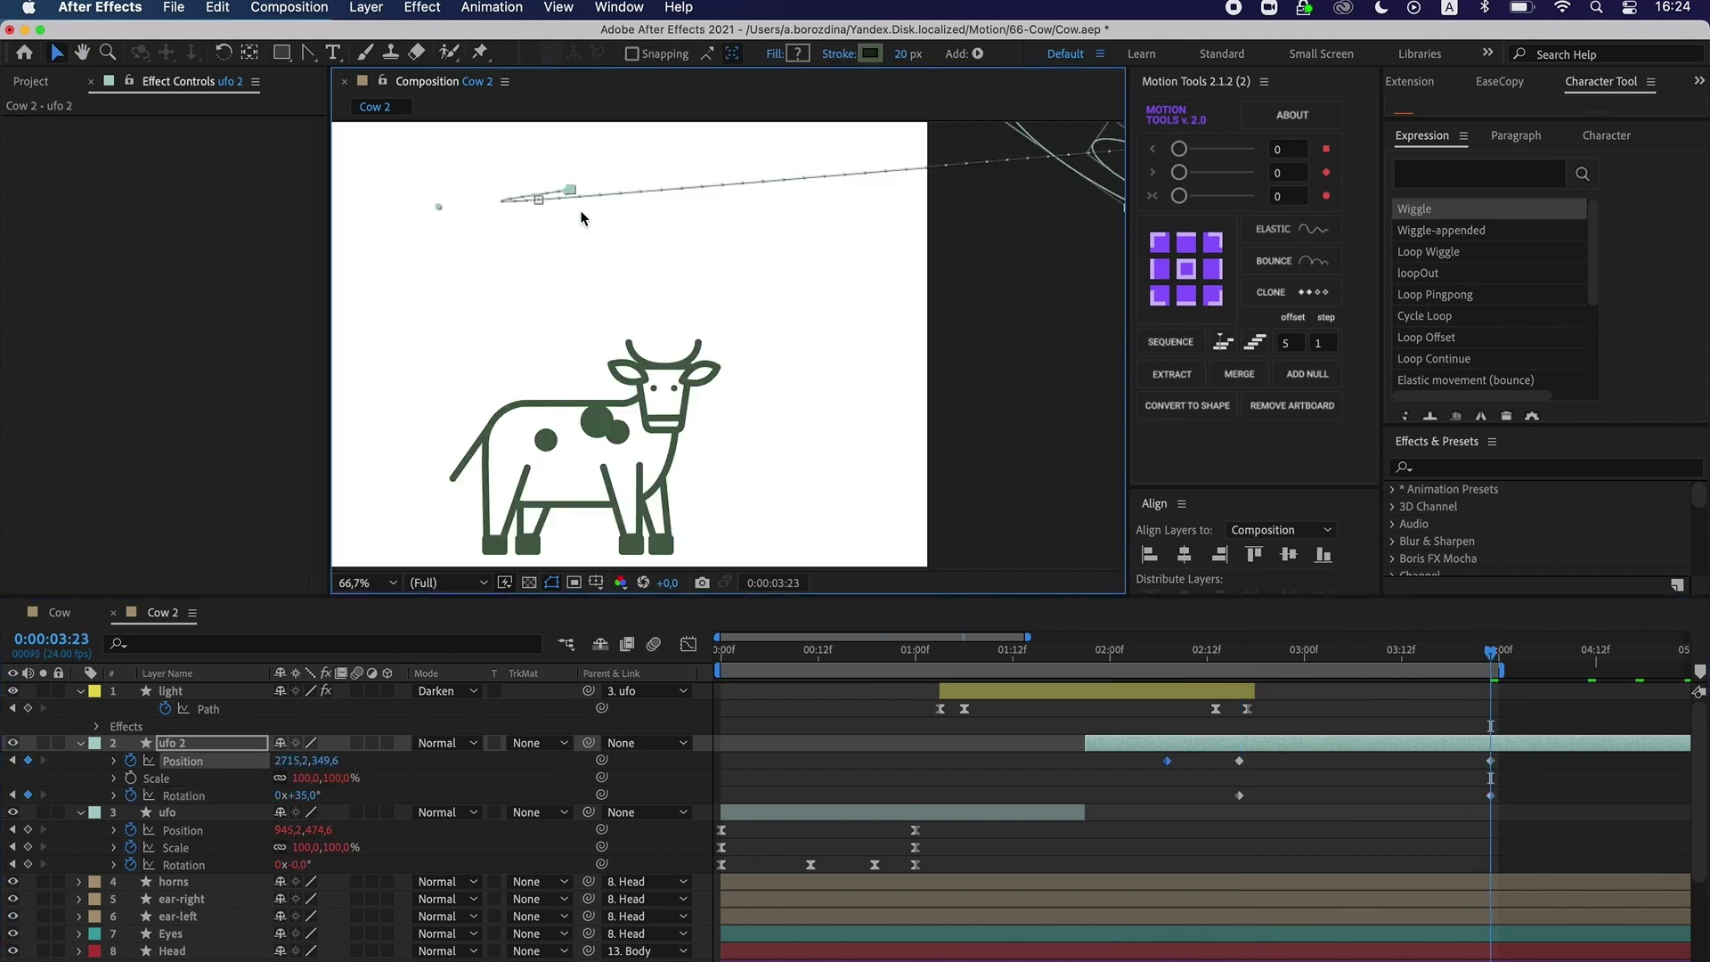
left_click_drag(1239, 760, 1231, 761)
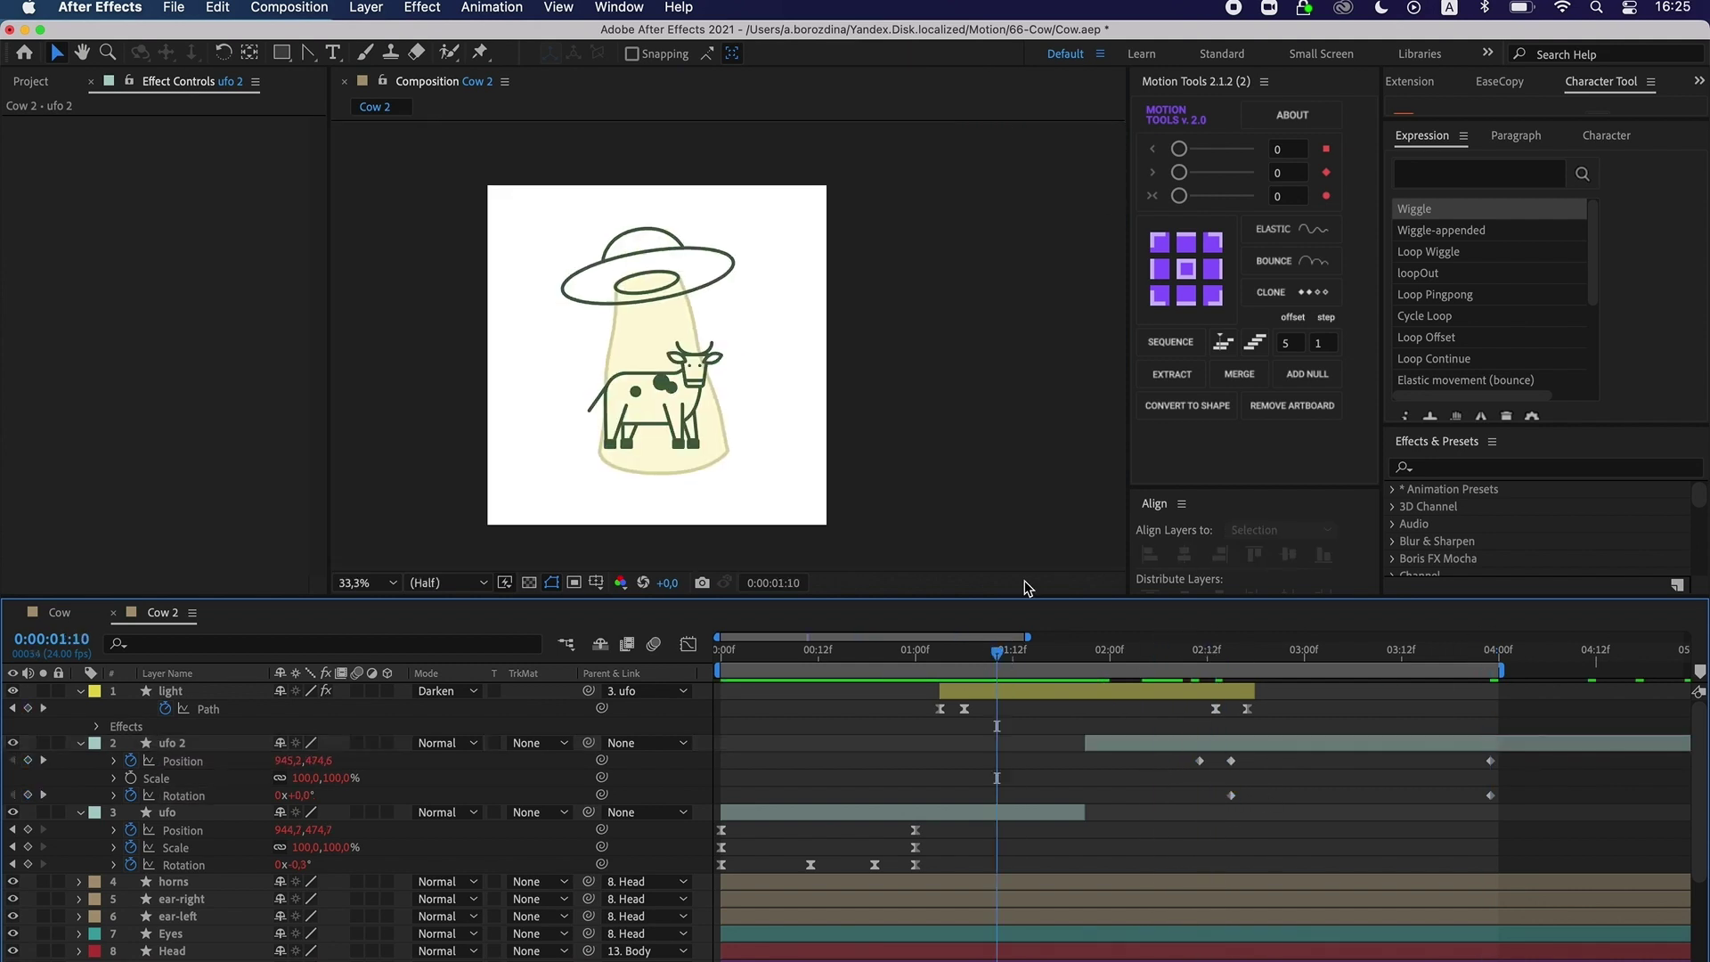
key("space")
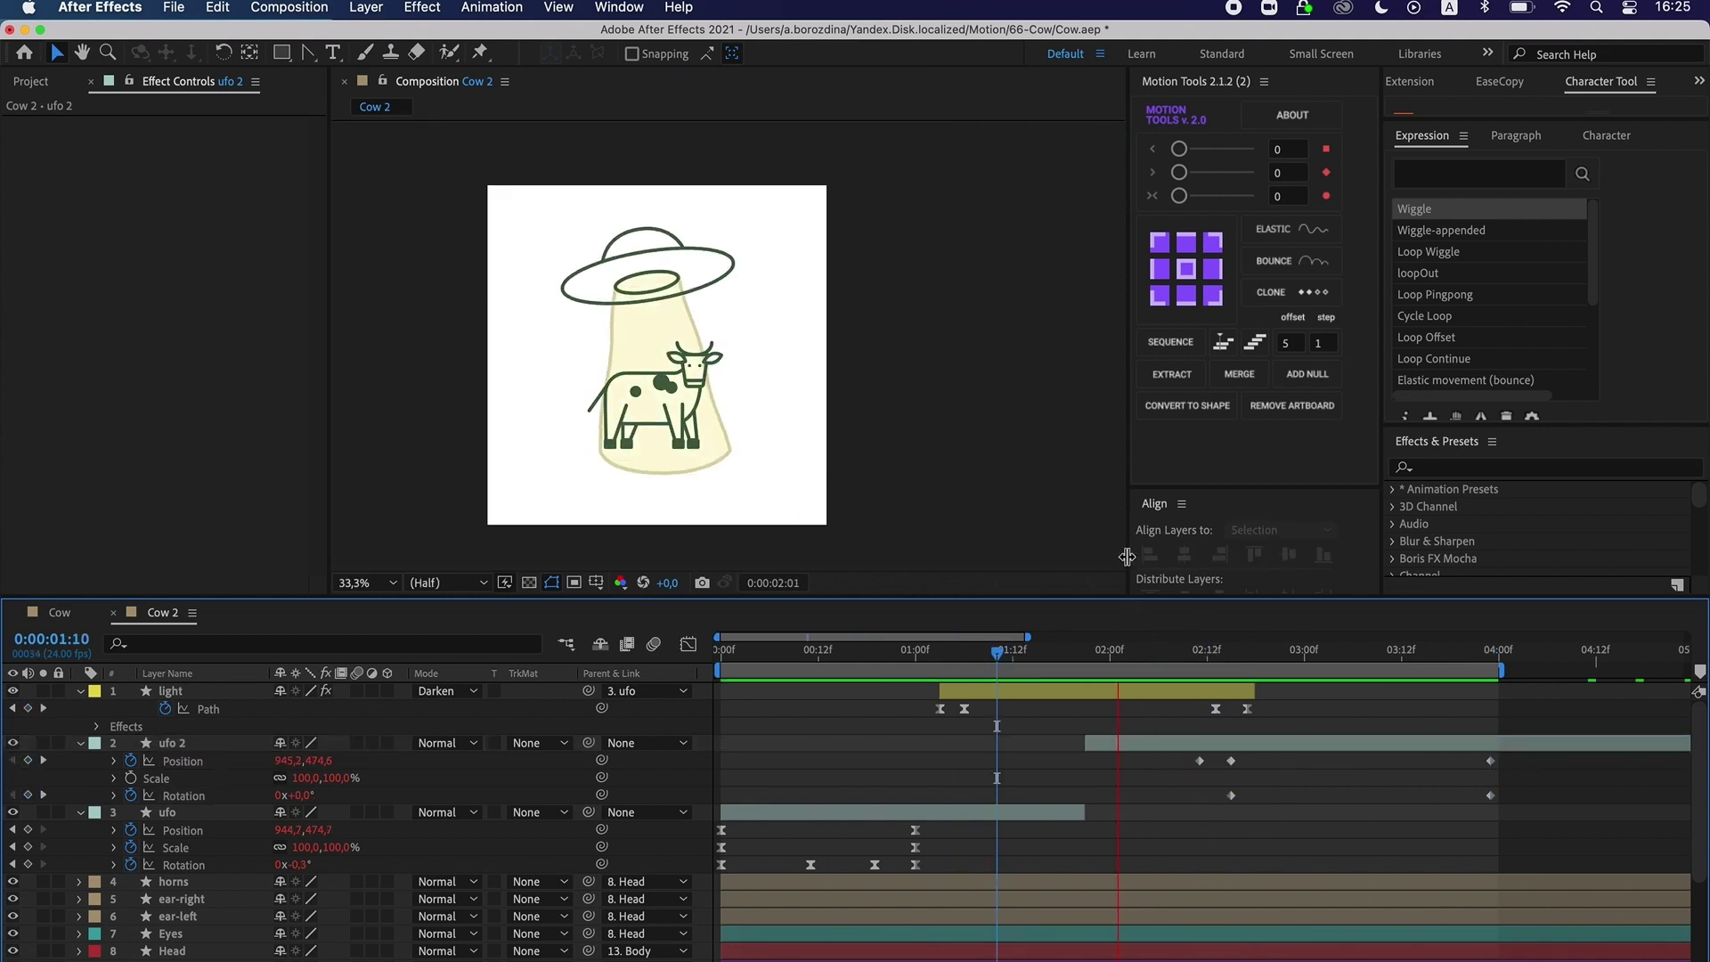
Apply Easy Ease to ufo 2's Position and Rotation keyframes and shift the first Position keyframe to 0:00:02:13.
left_click(1264, 652)
left_click_drag(1199, 761, 1537, 795)
left_click(1541, 799)
left_click(1218, 674)
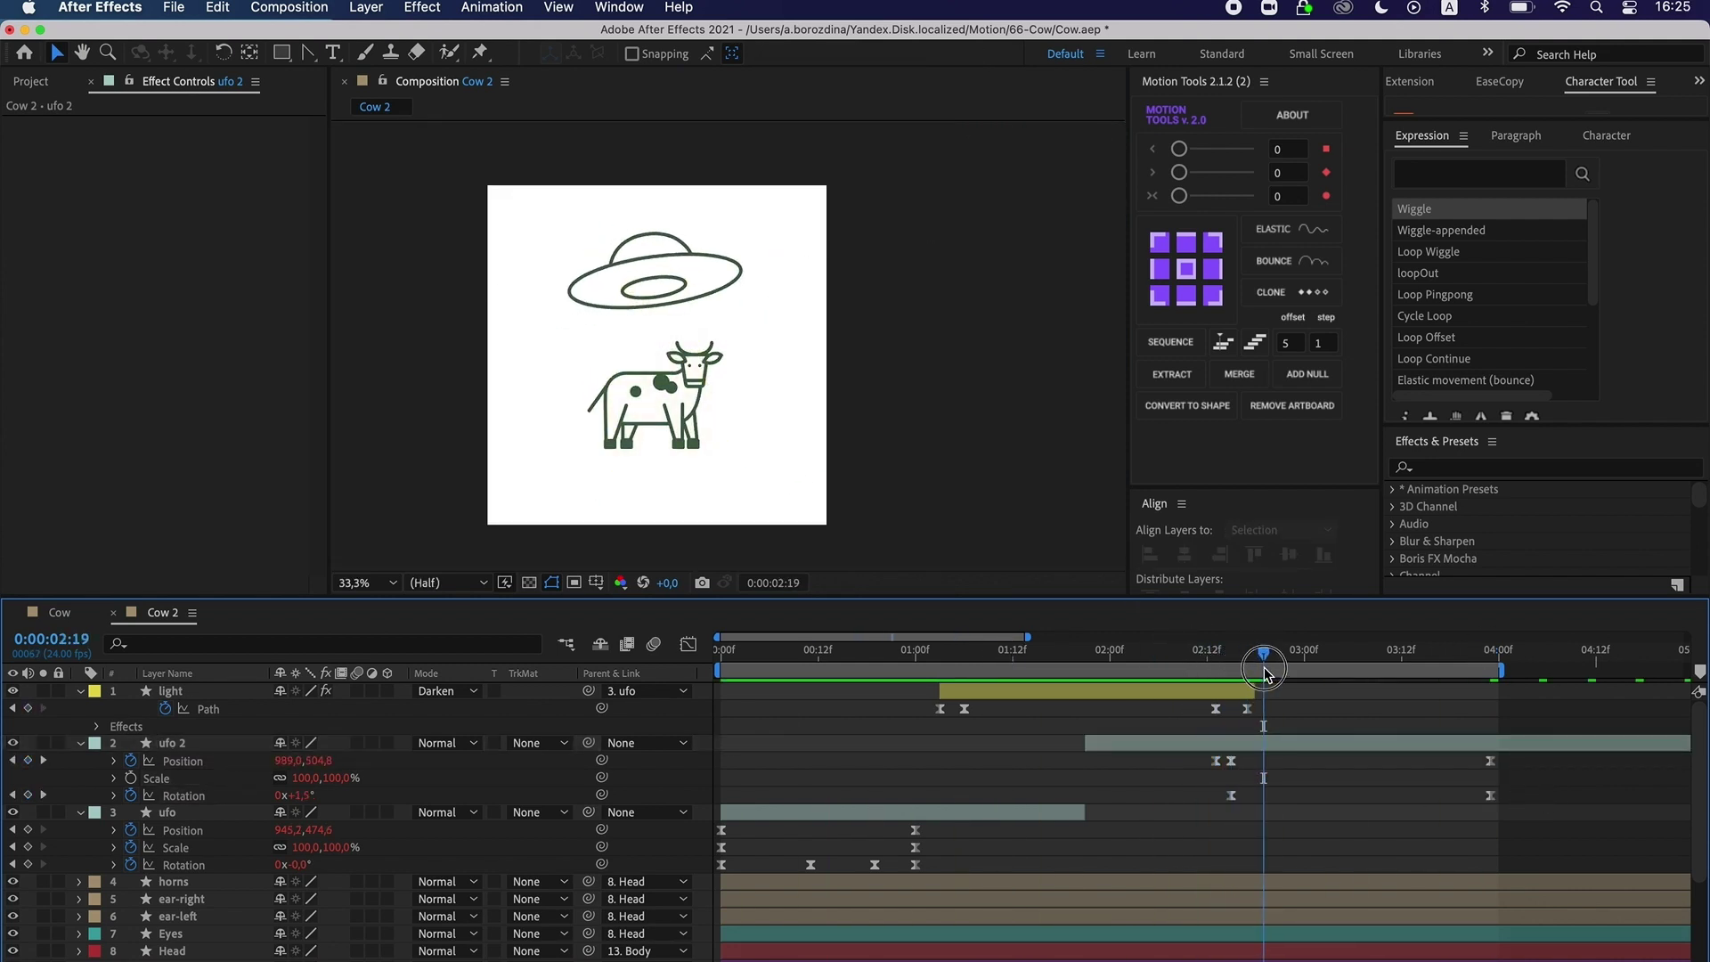
Retime ufo 2's exit so the Position and Rotation keyframes start around 0:00:02:19 and end at 0:00:03:07.
left_click_drag(1264, 669, 1256, 672)
left_click_drag(1195, 752, 1244, 800)
left_click_drag(1216, 760, 1246, 761)
left_click(1016, 526)
key("space")
key("space")
left_click_drag(1472, 753, 1361, 795)
left_click_drag(1248, 762, 1255, 763)
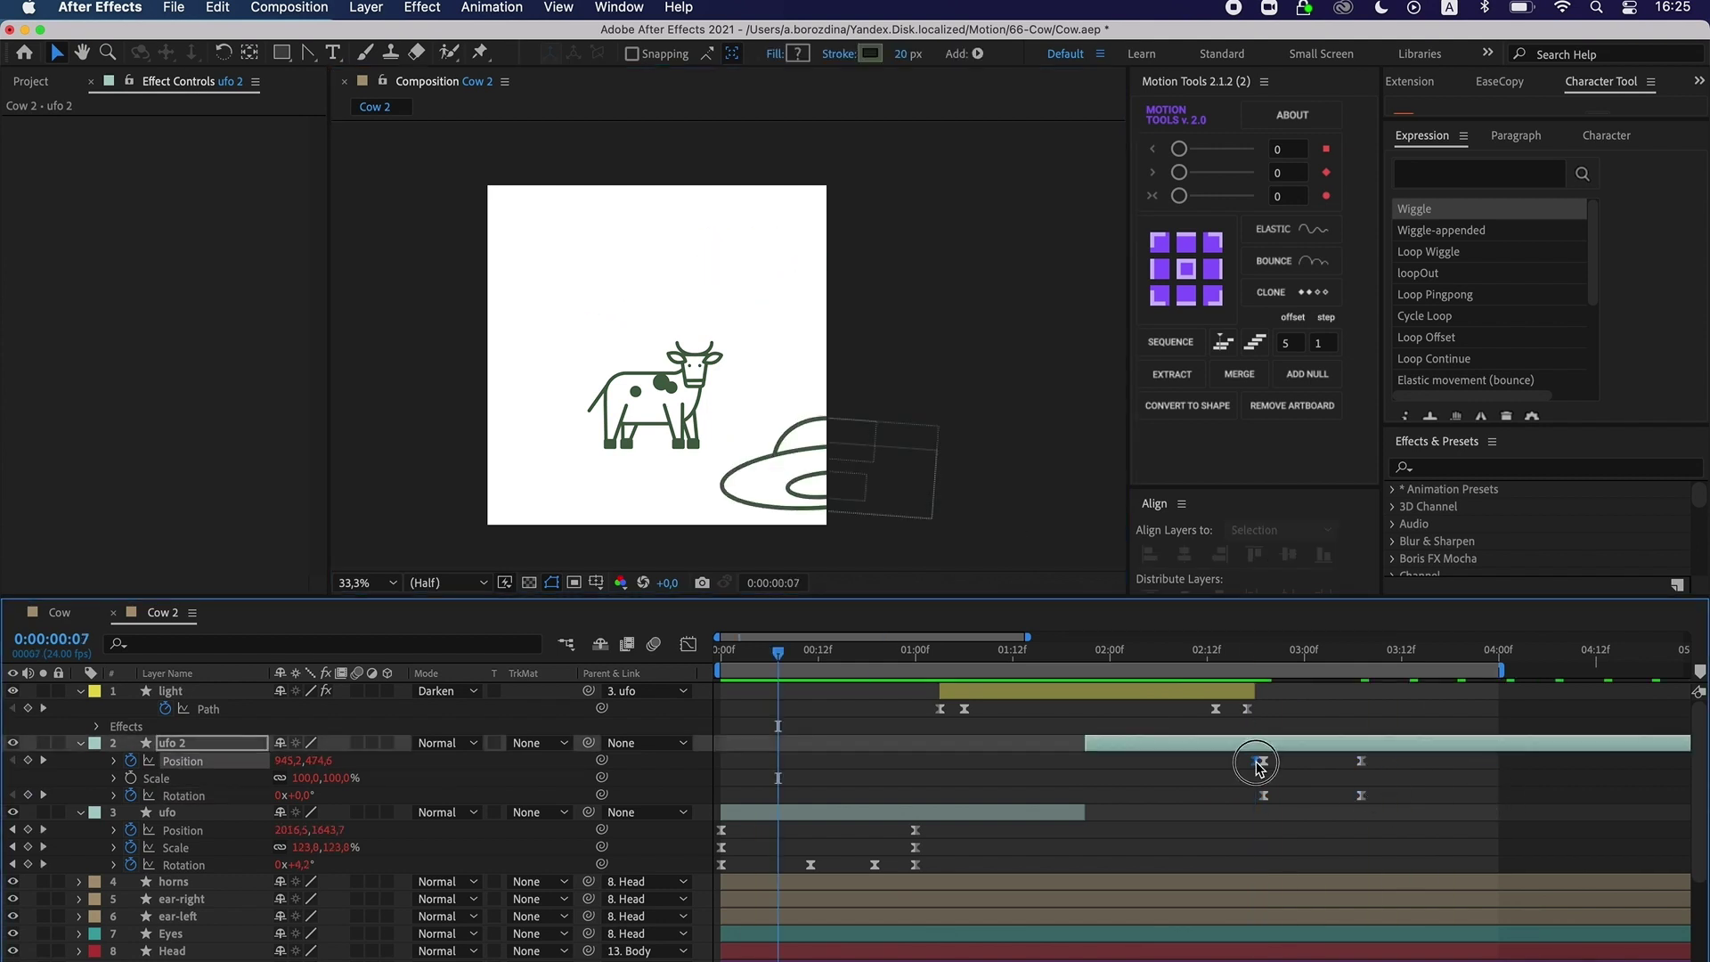
left_click(1314, 773)
Curve ufo 2's exit path upward and move its end position at 0:00:03:07 to 2835.2, 229.6.
left_click(1256, 668)
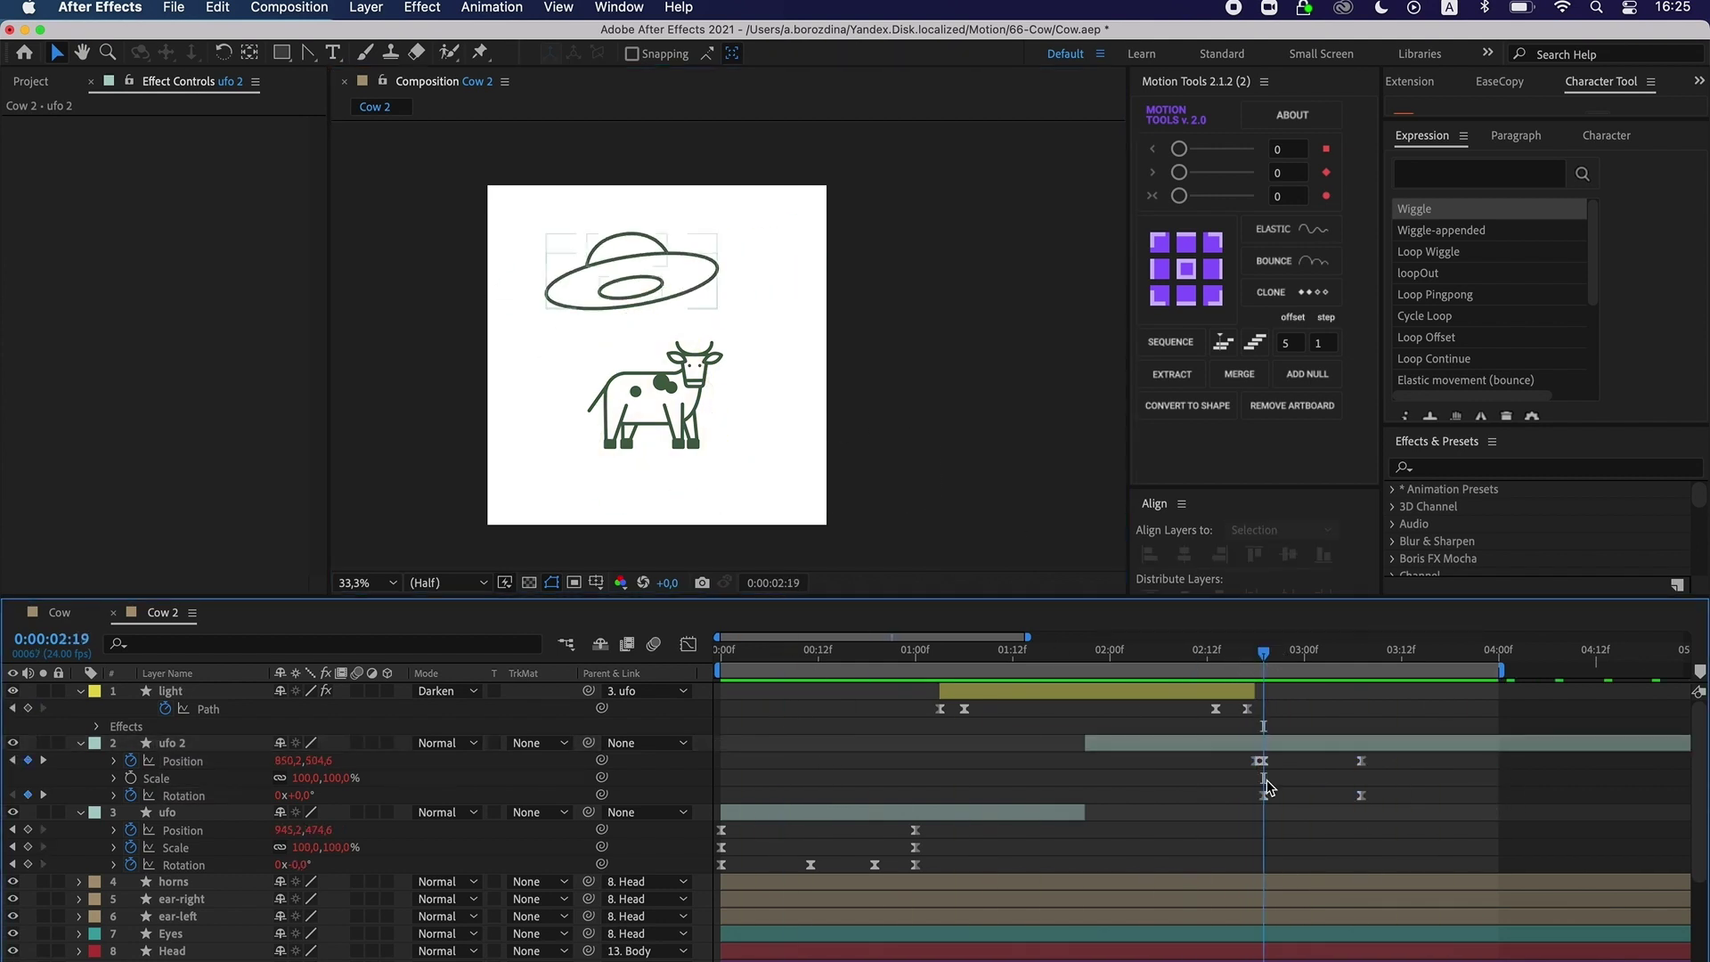
left_click(1358, 762)
left_click_drag(684, 266, 729, 206)
left_click(961, 427)
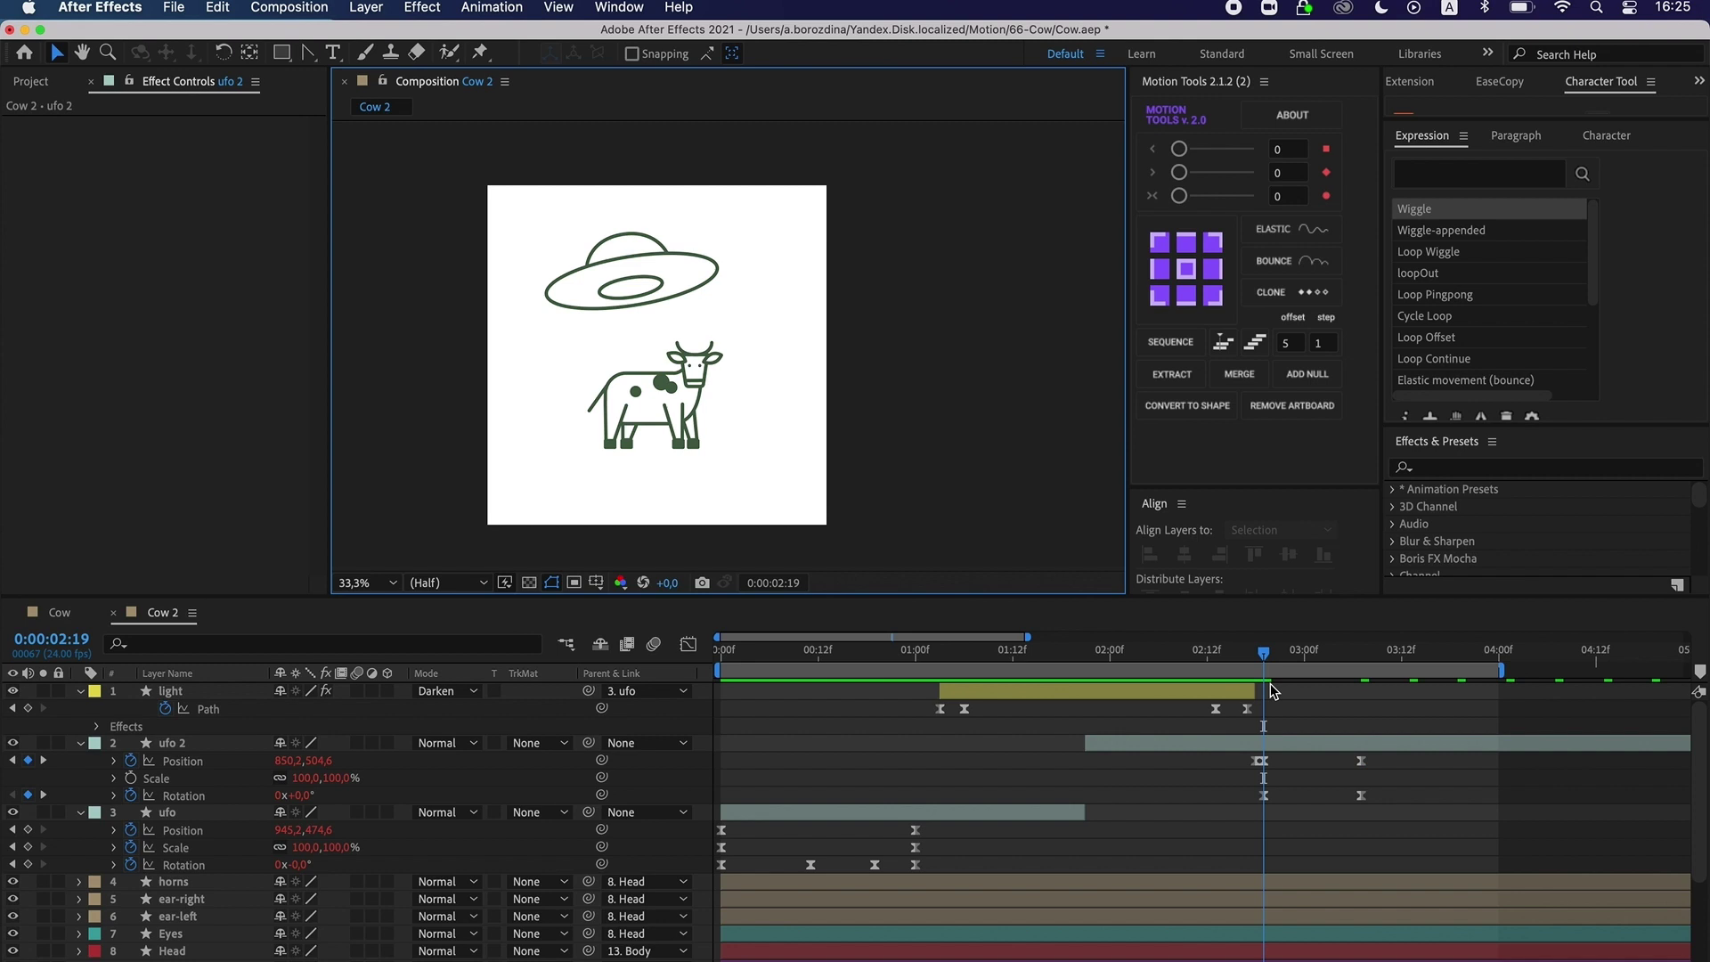
left_click_drag(1267, 669, 1361, 679)
left_click(1362, 796)
left_click(1361, 761)
left_click_drag(945, 244, 969, 223)
Keyframe ufo 2's Scale from 100% at 0:00:02:19 to 76% at 0:00:03:07 with Easy Ease, and preview the exit.
left_click(130, 779)
left_click_drag(1361, 779, 1266, 785)
left_click_drag(304, 778, 294, 777)
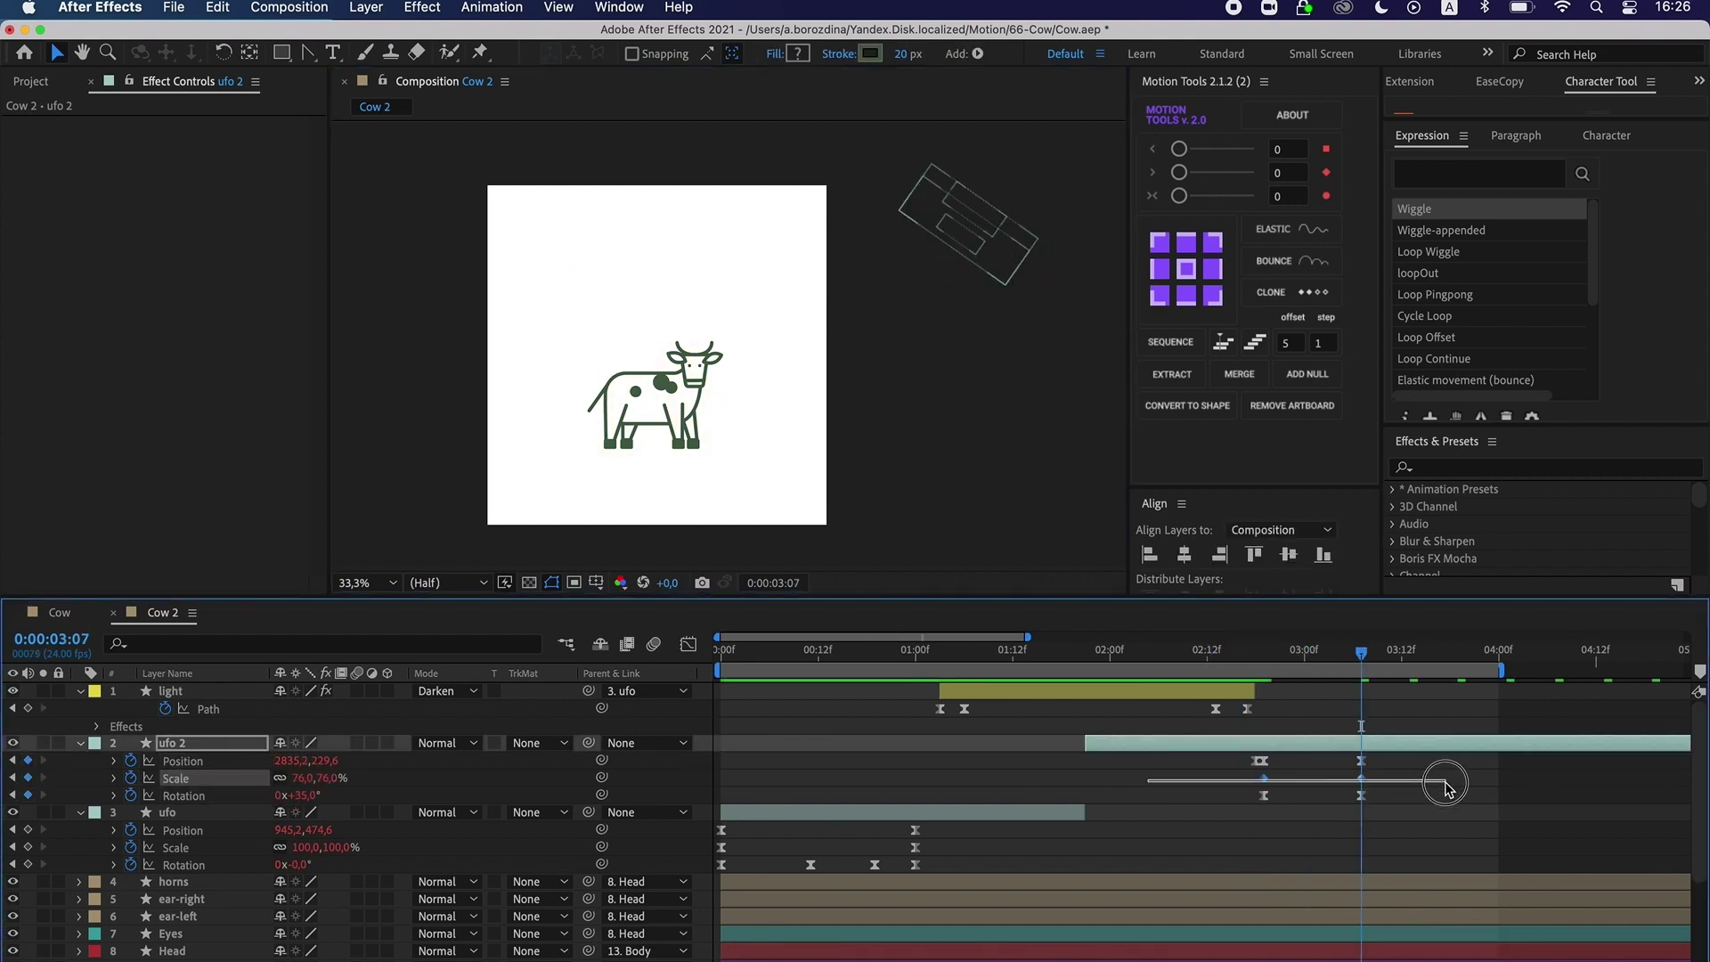
left_click(1387, 782)
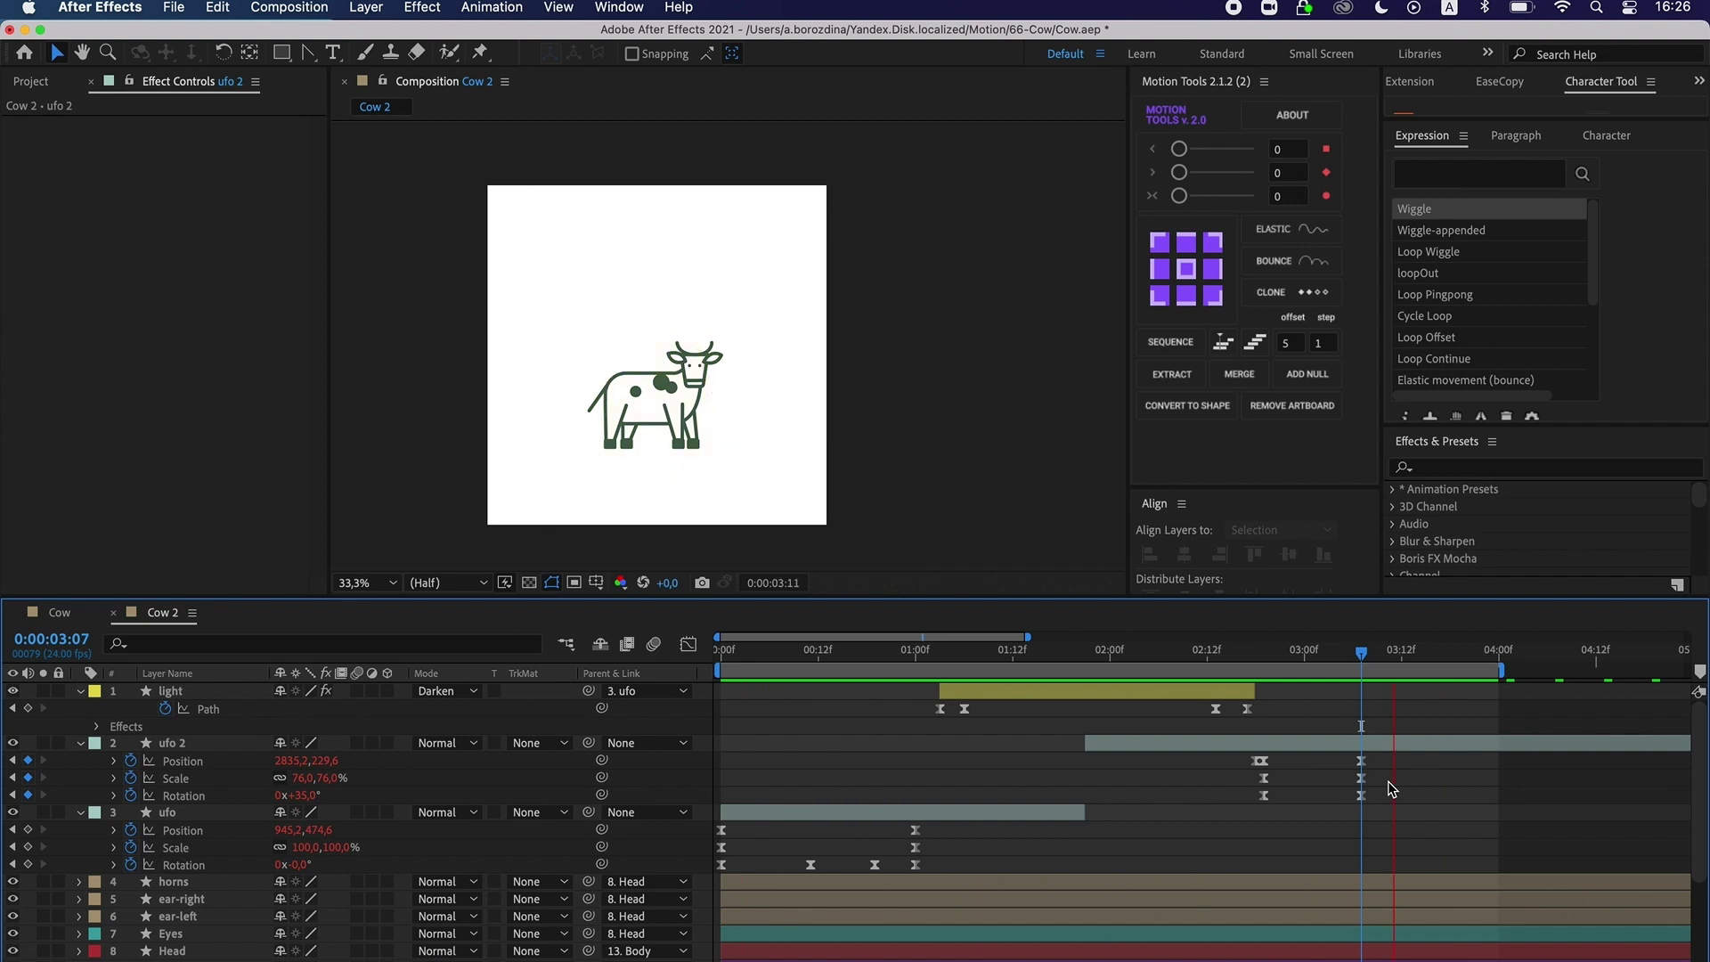
left_click(1400, 650)
left_click_drag(1280, 702, 1126, 730)
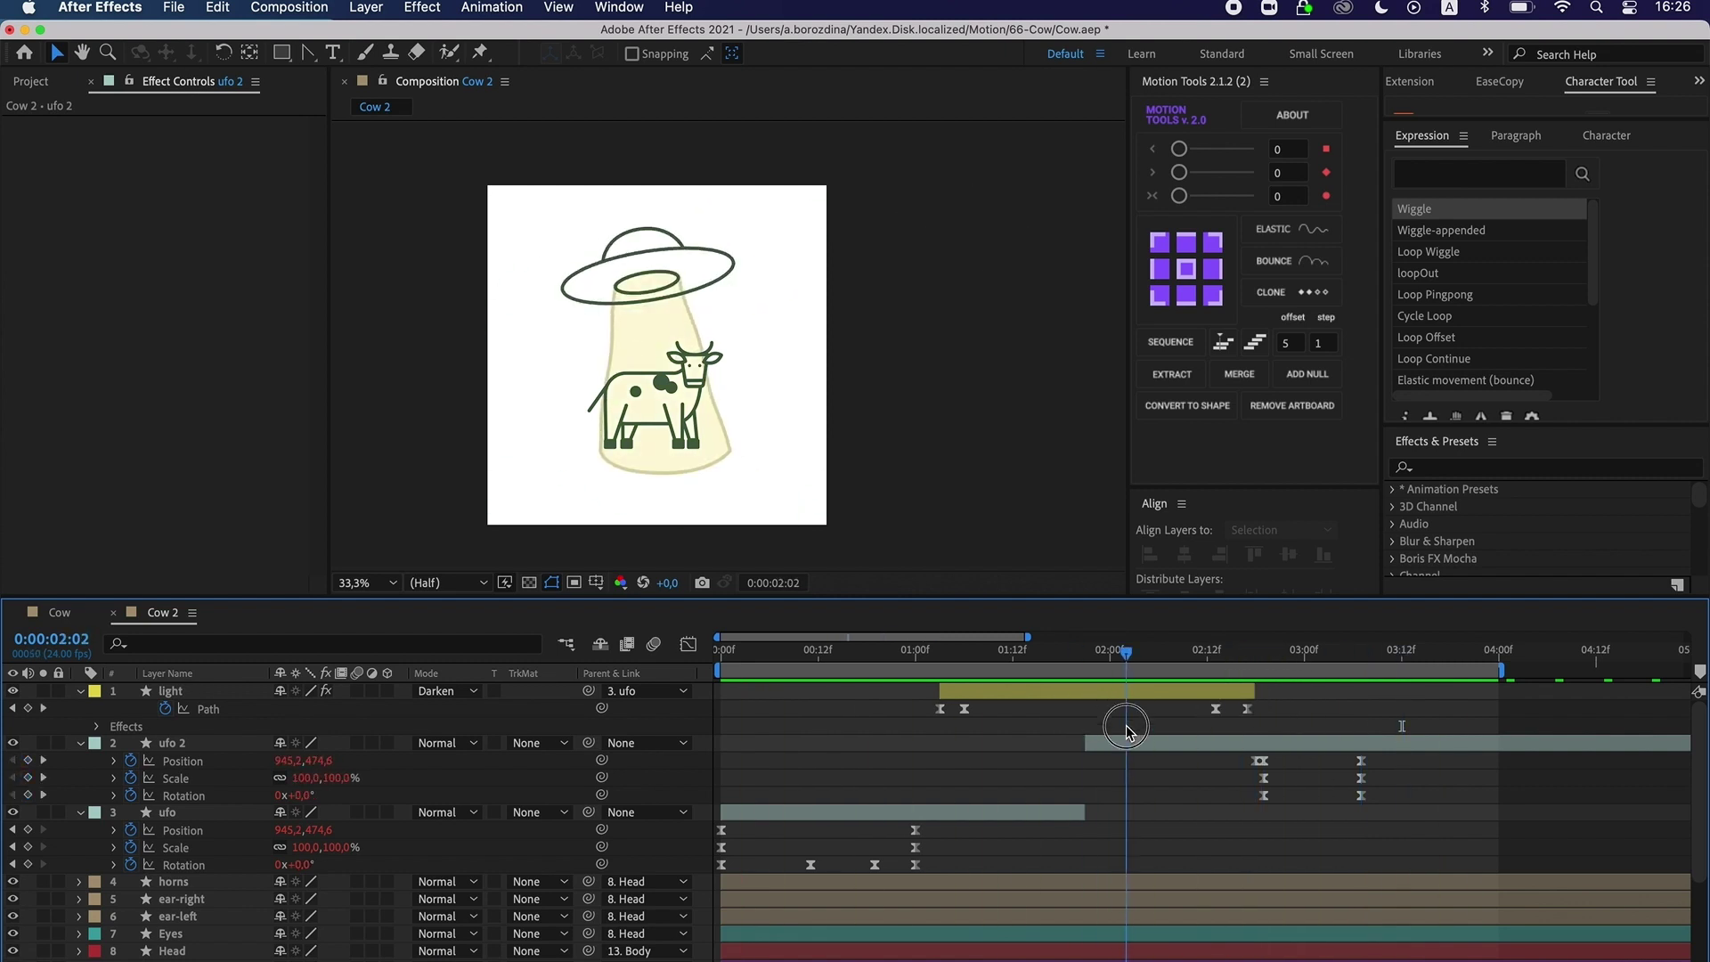
Lower ufo 2's Position at 0:00:02:19 to 933.2, 548.6, adjust the path there, and preview the animation.
left_click_drag(1269, 757, 1265, 759)
left_click(1264, 761)
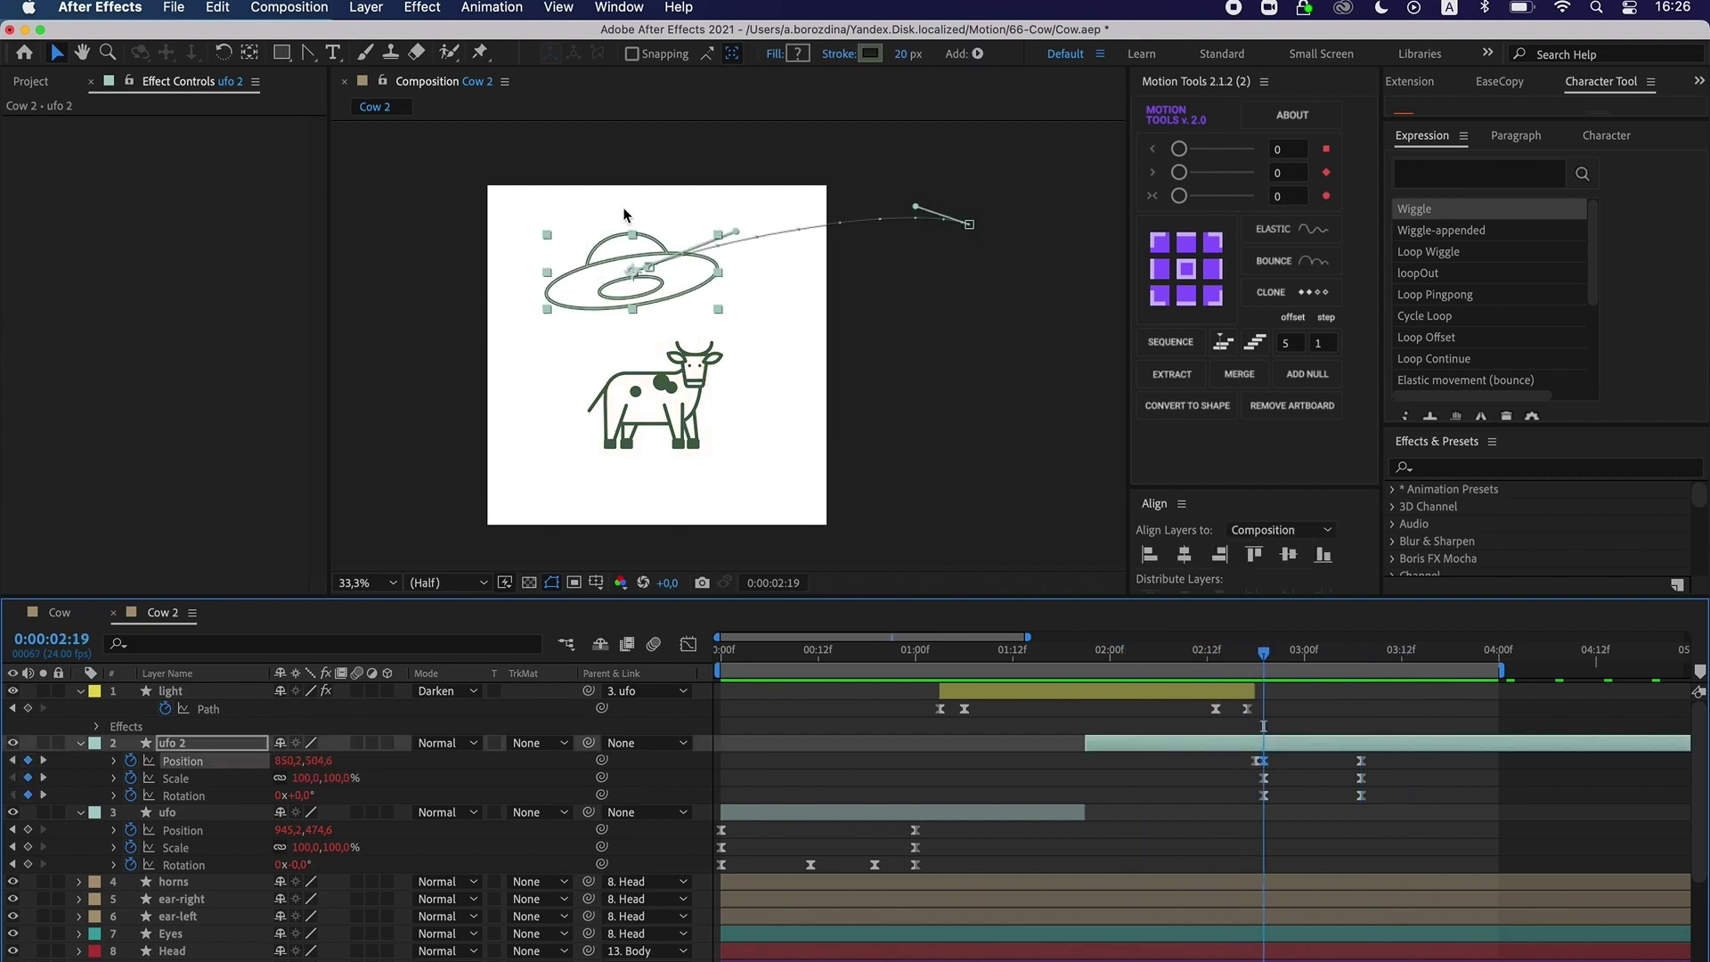
scroll(649, 264, "up", 3)
left_click_drag(954, 462, 942, 392)
scroll(873, 434, "down", 1)
scroll(872, 429, "down", 3)
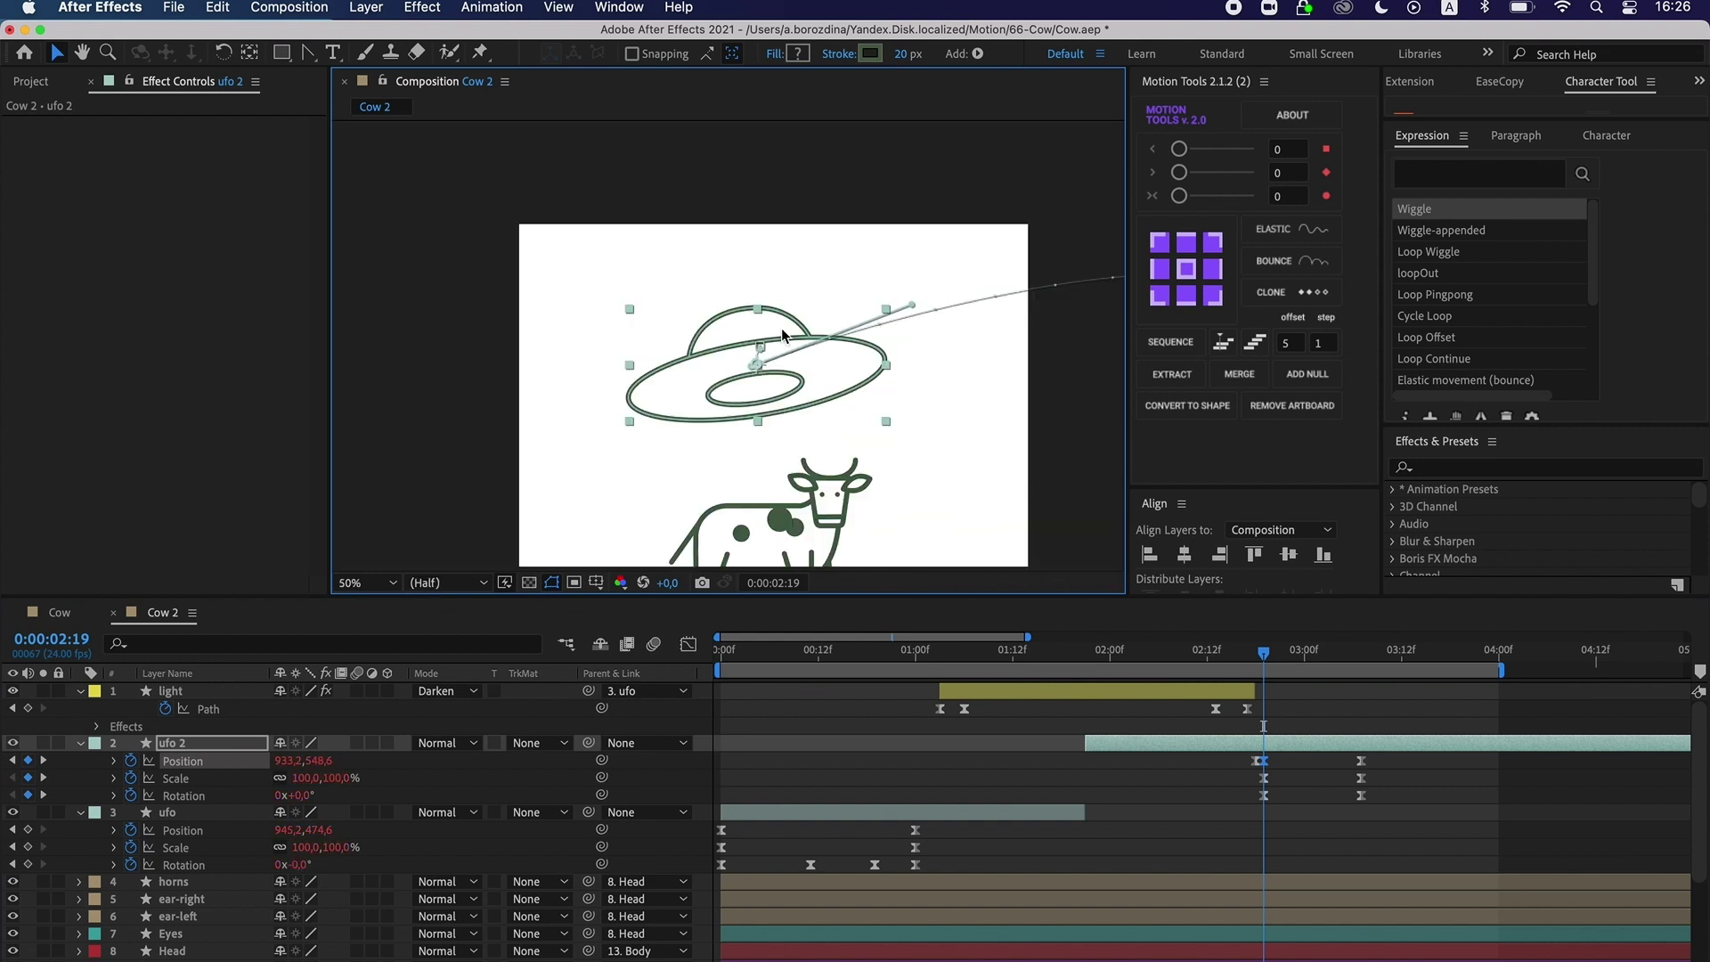
left_click(758, 262)
left_click_drag(1240, 652, 1216, 653)
key("space")
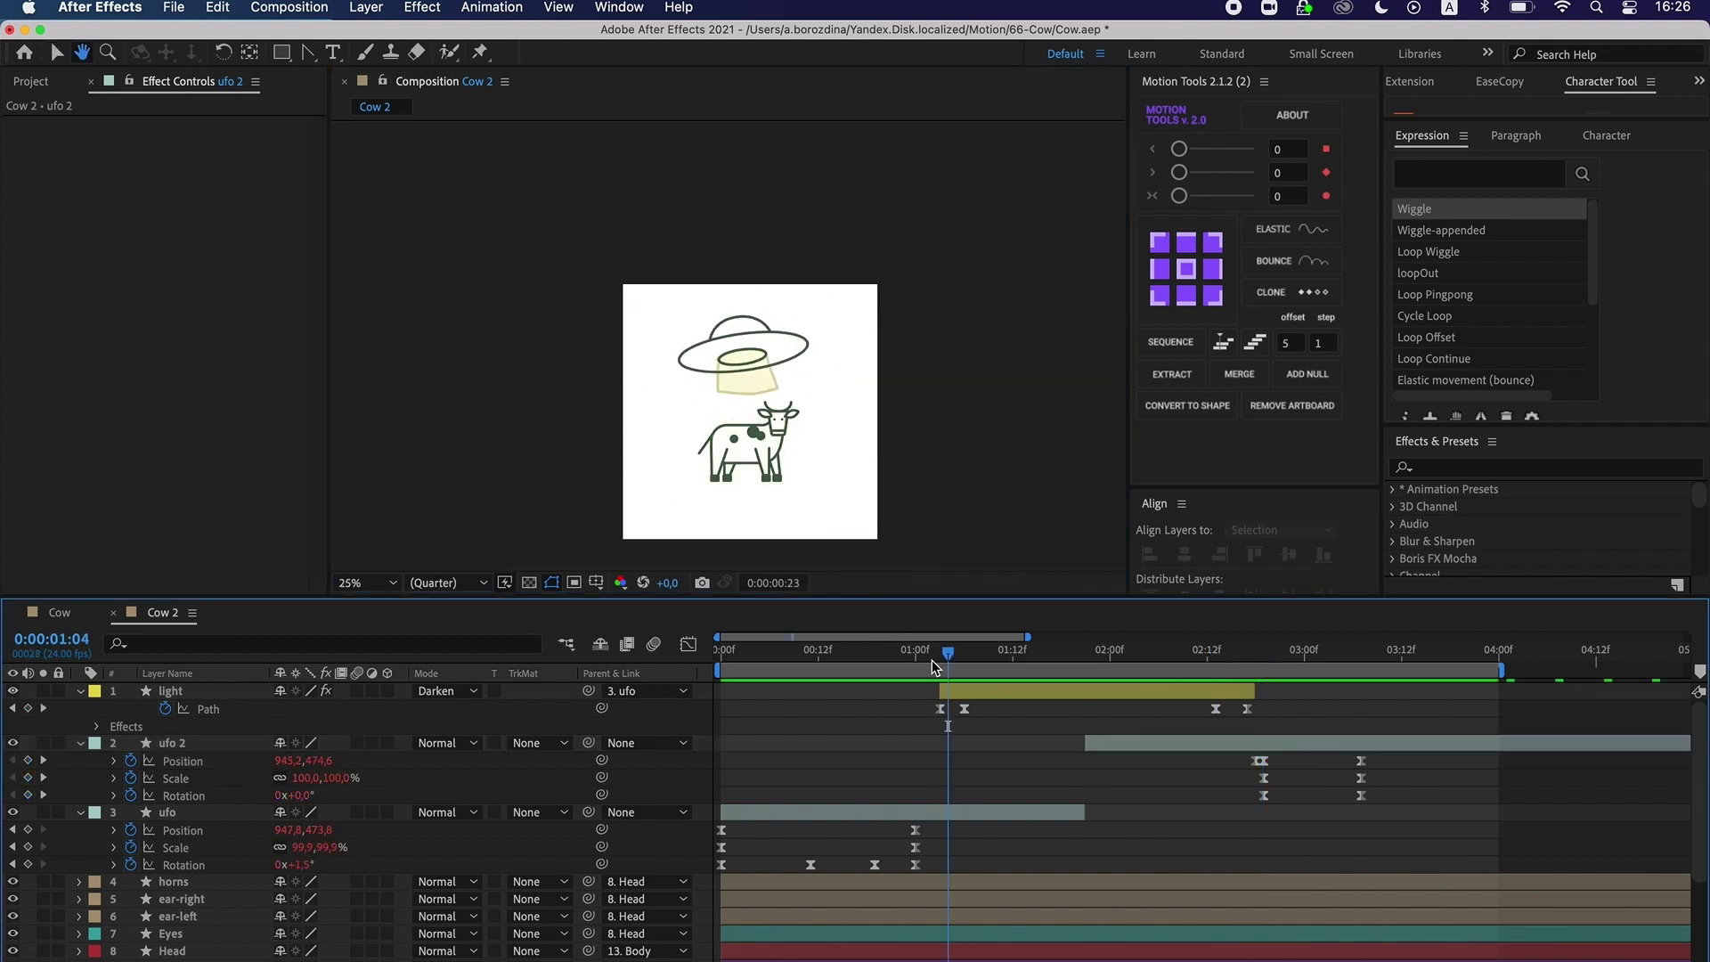
Move ufo 2's first Rotation keyframe to 0:00:02:18 and add another Rotation keyframe at 0:00:02:19.
left_click_drag(1264, 798, 1259, 802)
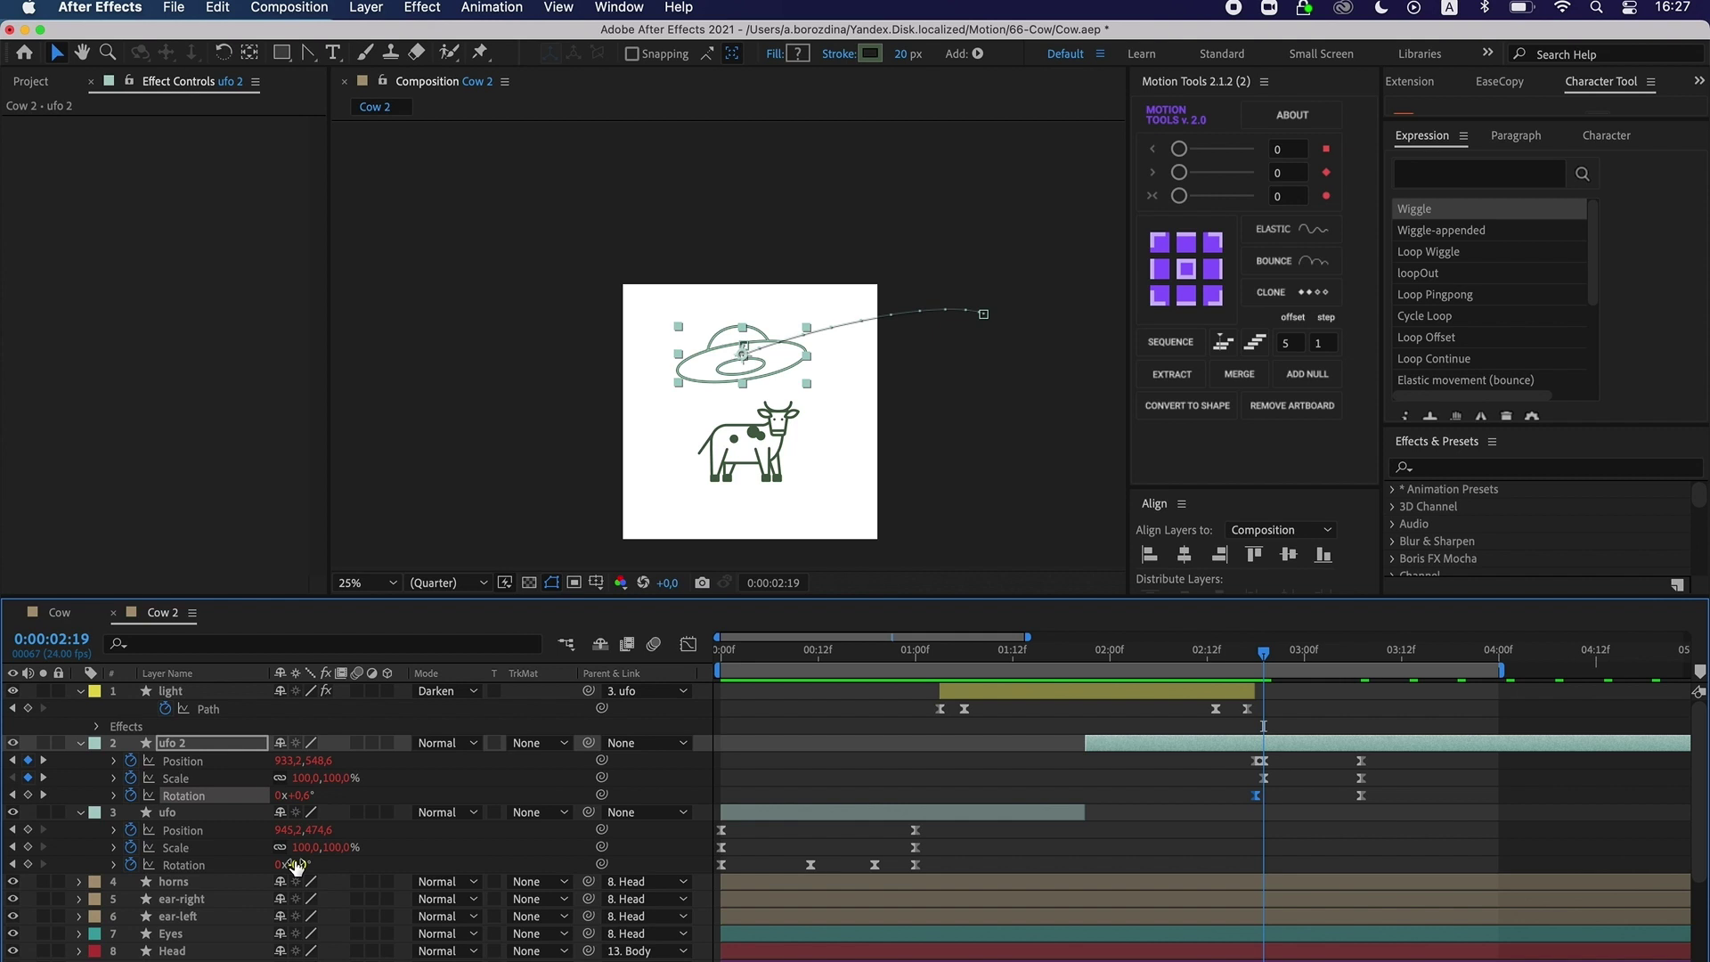
left_click_drag(293, 862, 288, 864)
key("super+z")
left_click_drag(1264, 653, 1237, 687)
left_click(113, 795)
left_click(756, 814)
key("super+a")
key("BackSpace")
left_click(1019, 457)
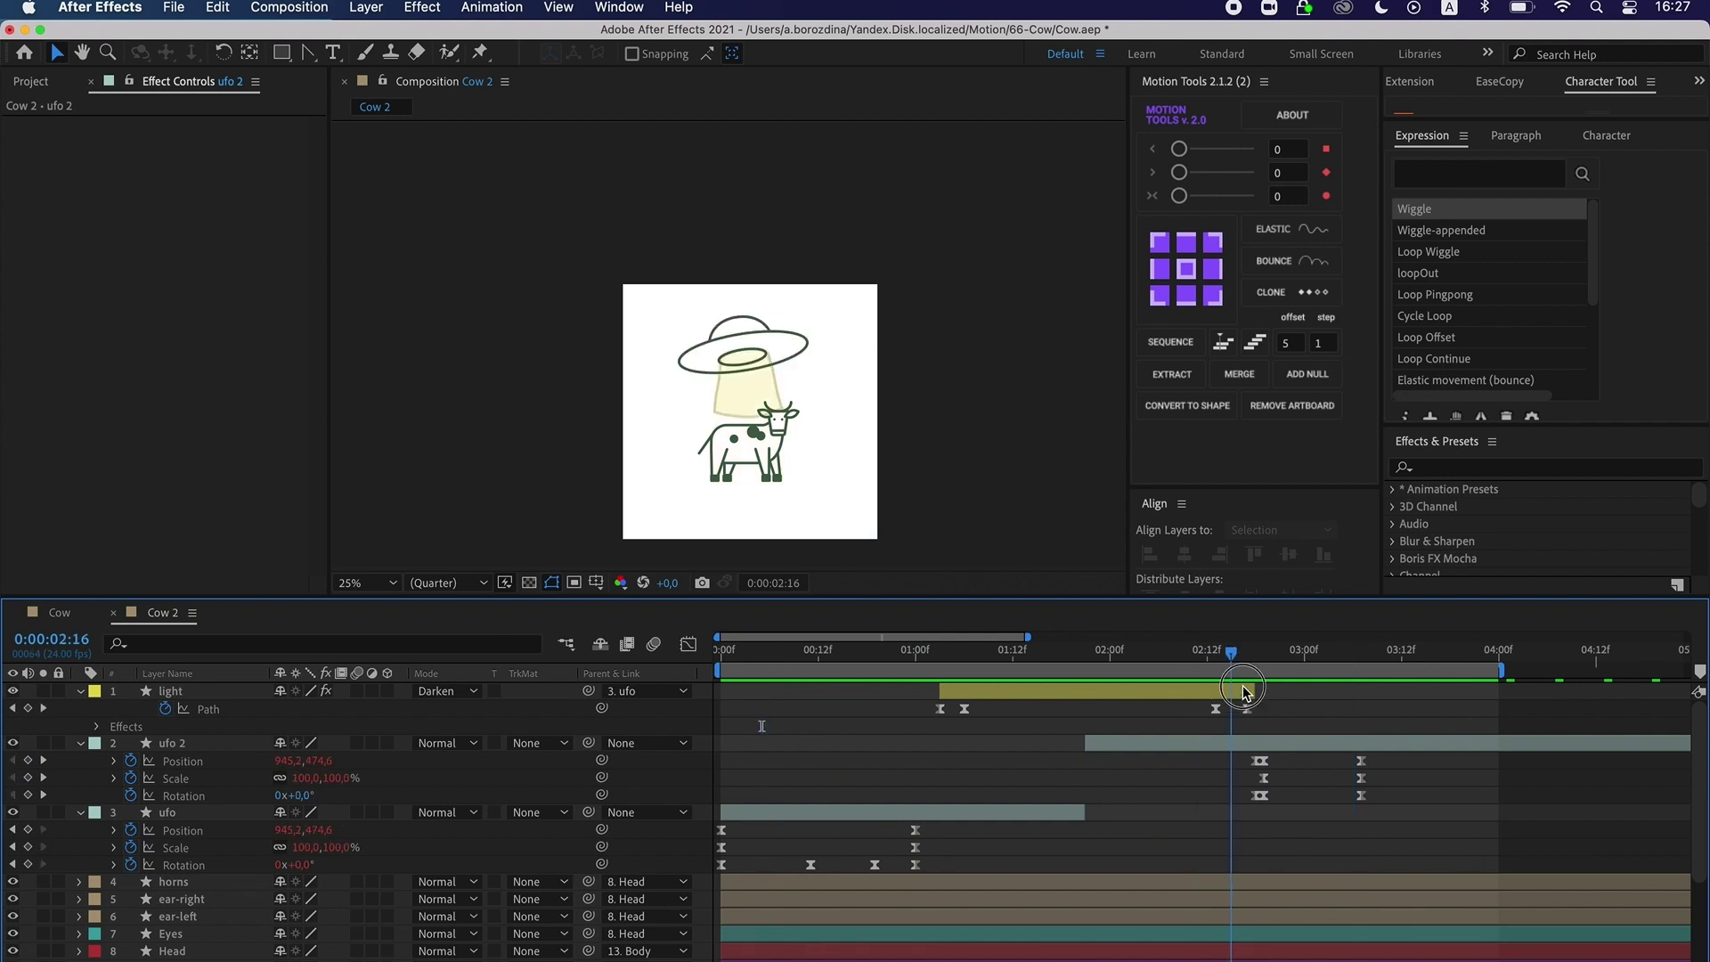
Shift ufo 2's Position, Scale and Rotation keyframes at 0:00:02:19 to 0:00:02:20 and preview the exit.
left_click_drag(1284, 757, 1275, 796)
left_click(1296, 774)
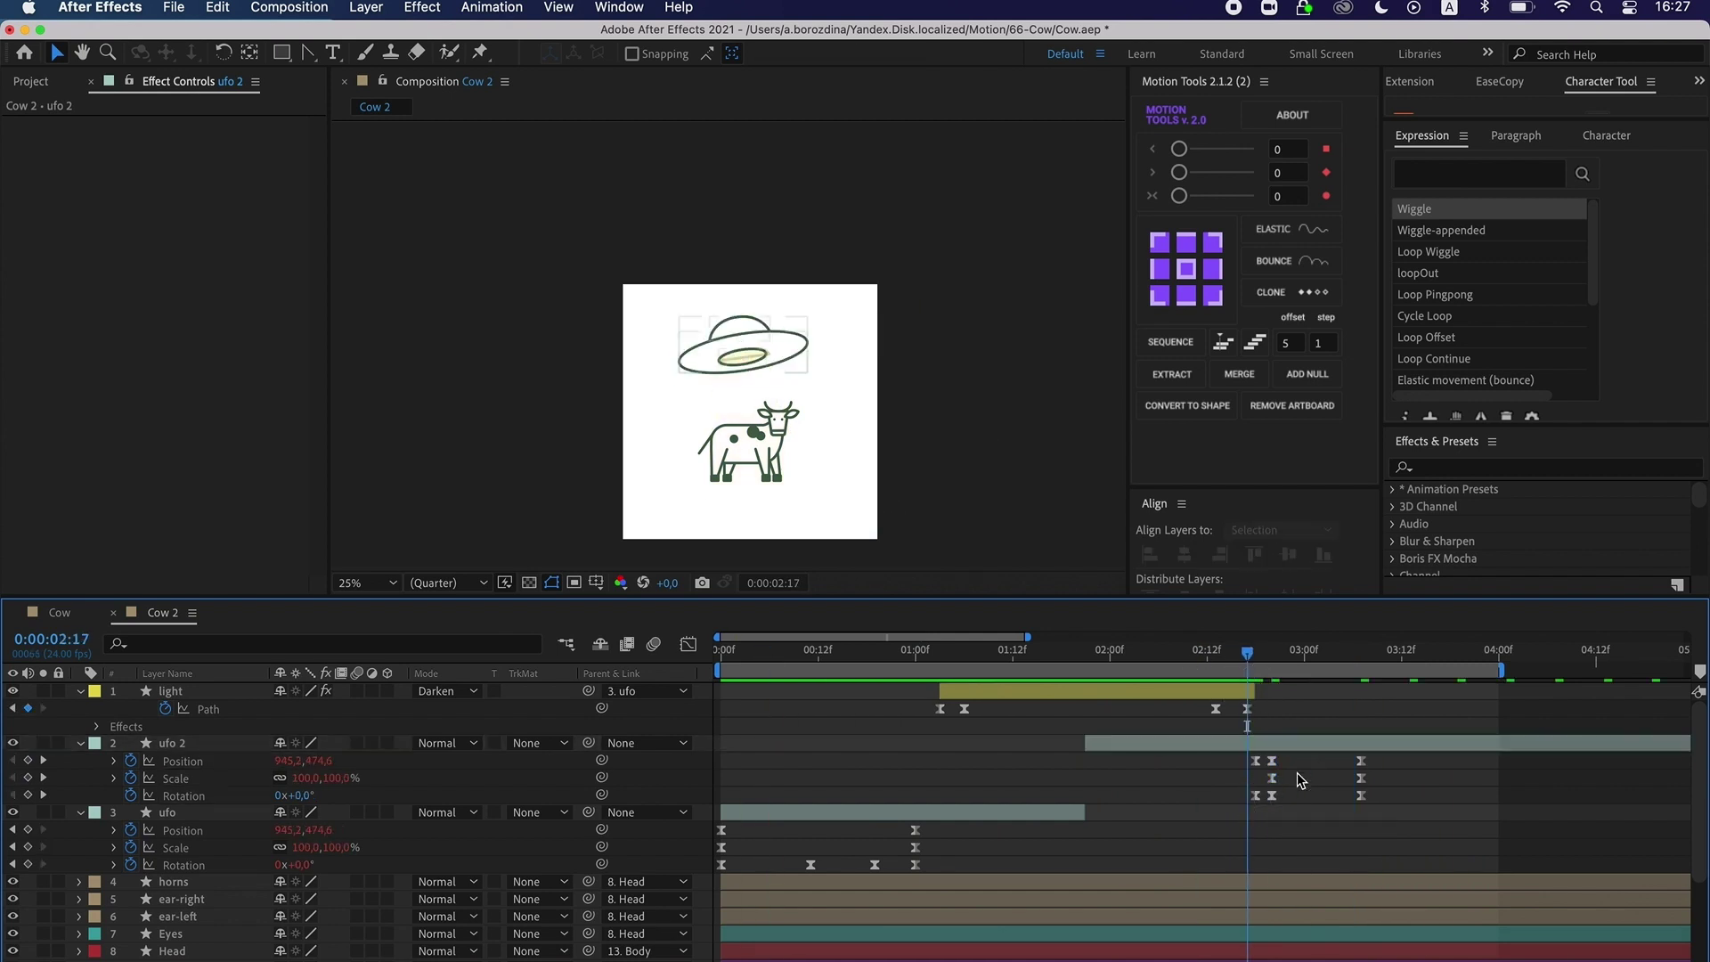
key("space")
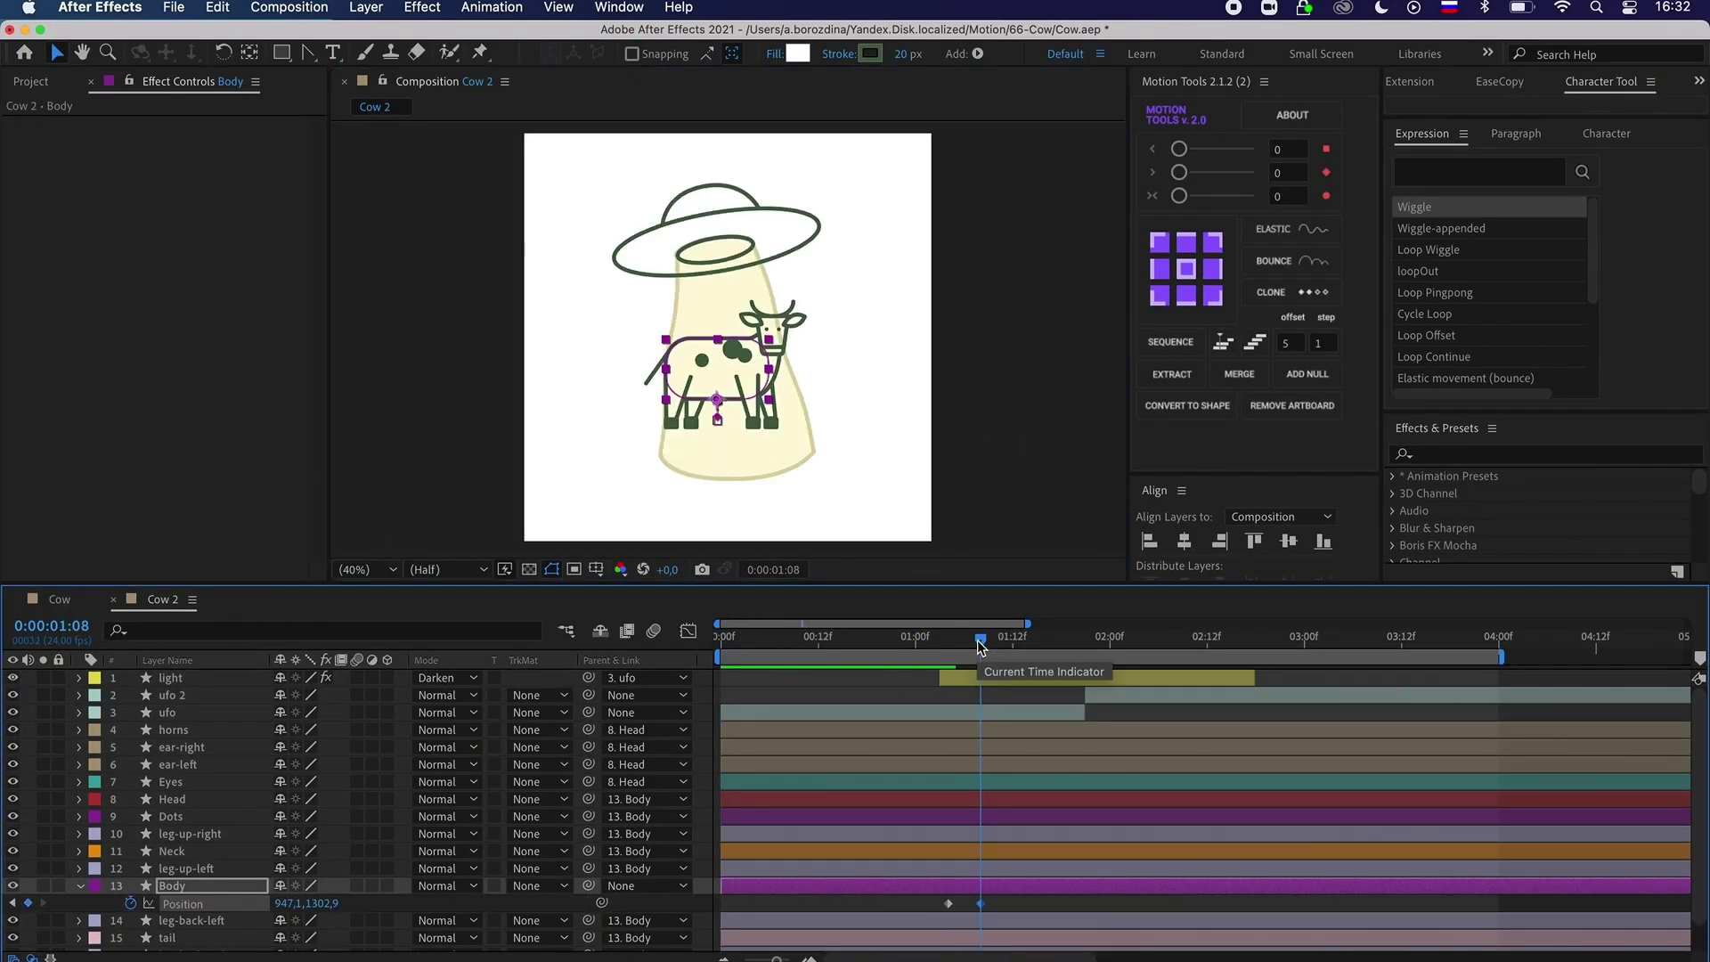
Keyframe the Body's Rotation at 0:00:01:04 and 0:00:01:08, and set Position 997.1, 1302.9 and Rotation 8° at 0:00:01:22.
key("shift+r")
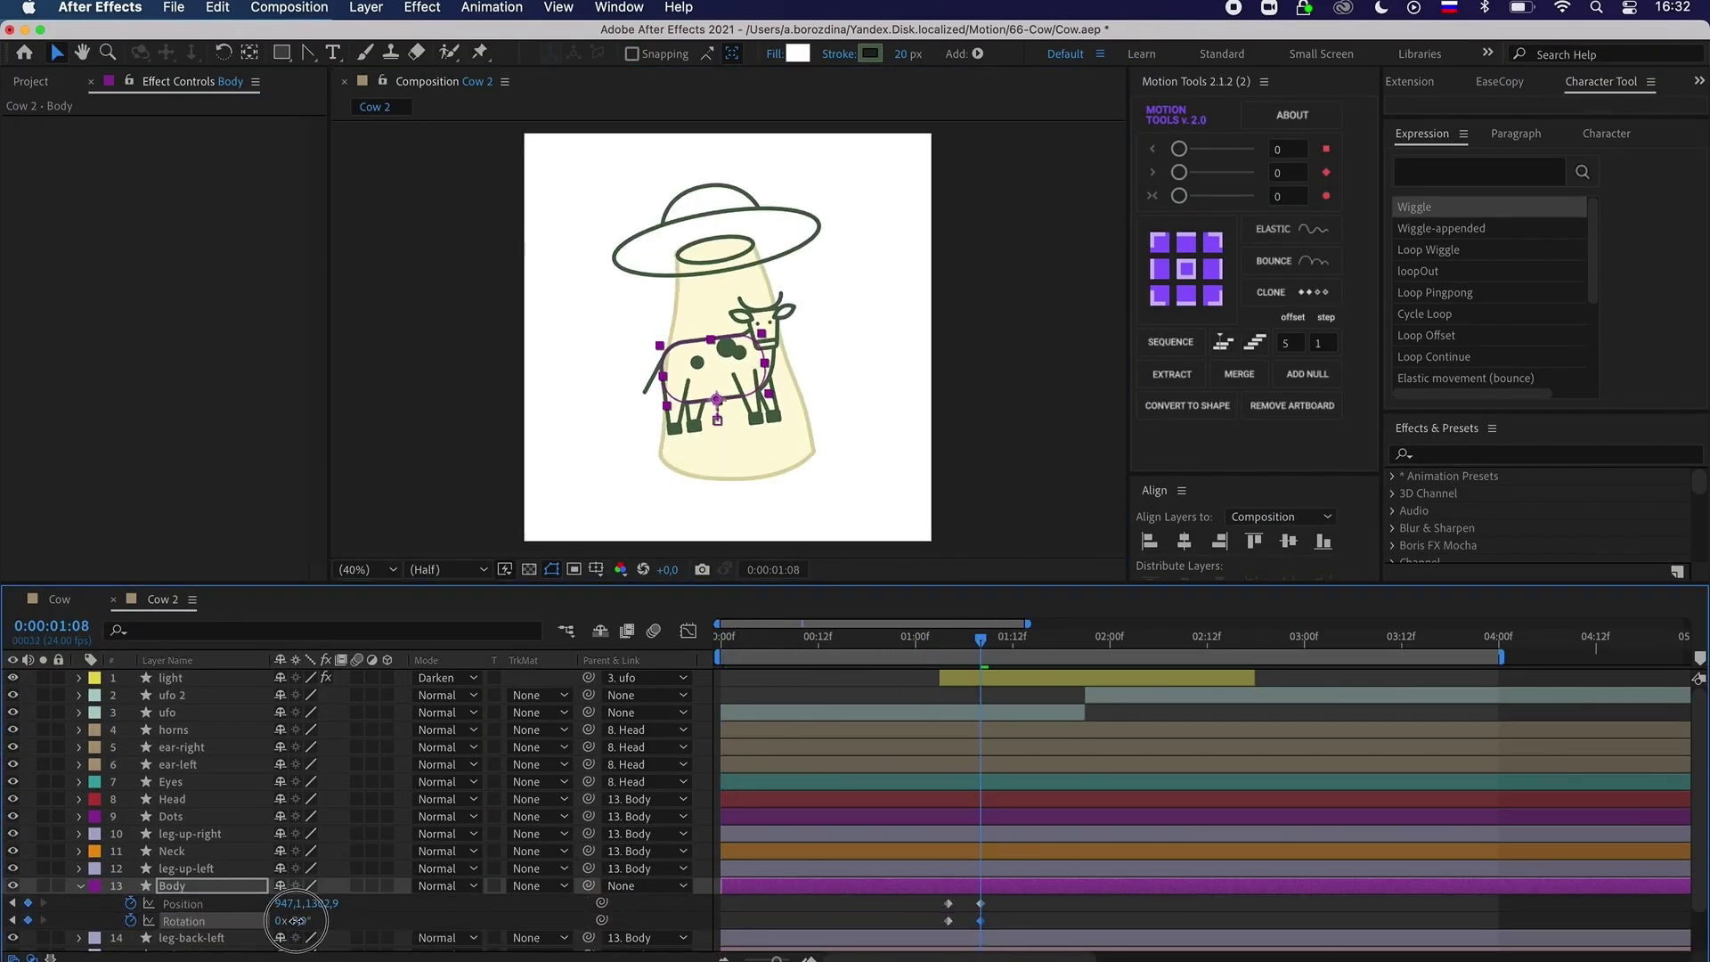
left_click_drag(288, 904, 332, 904)
left_click_drag(299, 921, 312, 920)
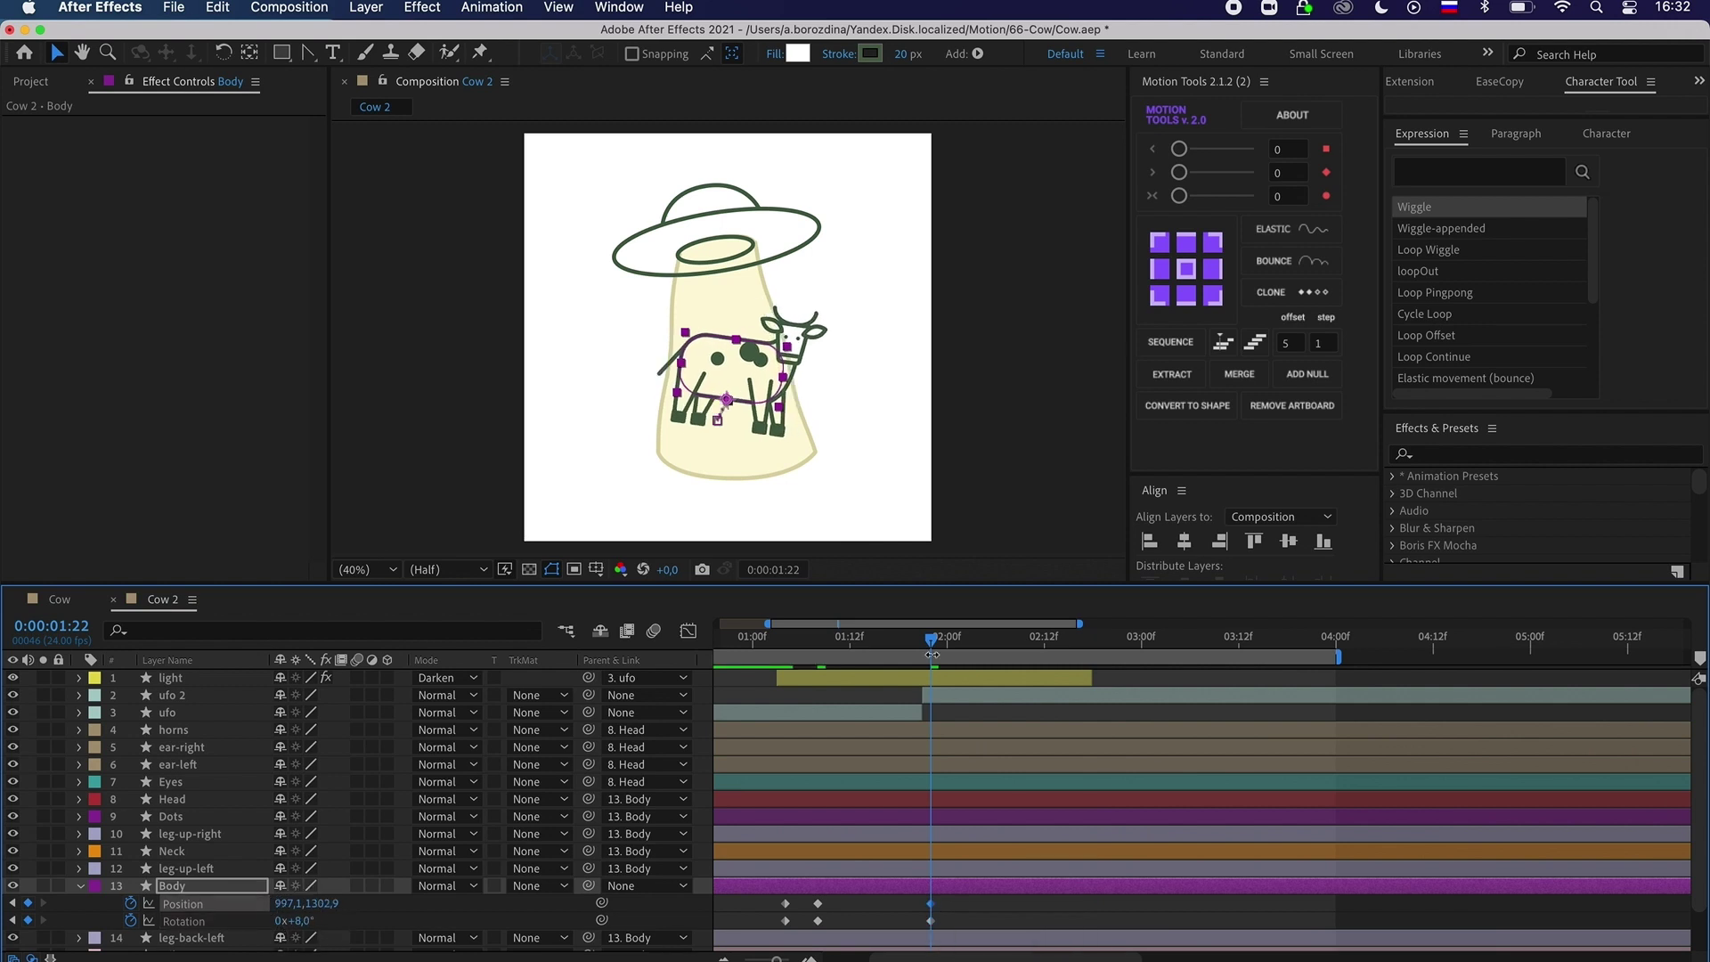
Keyframe the Body's Rotation as -7° at 0:00:02:15, restore its starting pose at 0:00:02:18, Easy Ease all keyframes, and preview.
left_click_drag(931, 654, 1094, 648)
key("super+v")
left_click_drag(1107, 928, 750, 901)
key("F9")
left_click_drag(1092, 654, 1168, 661)
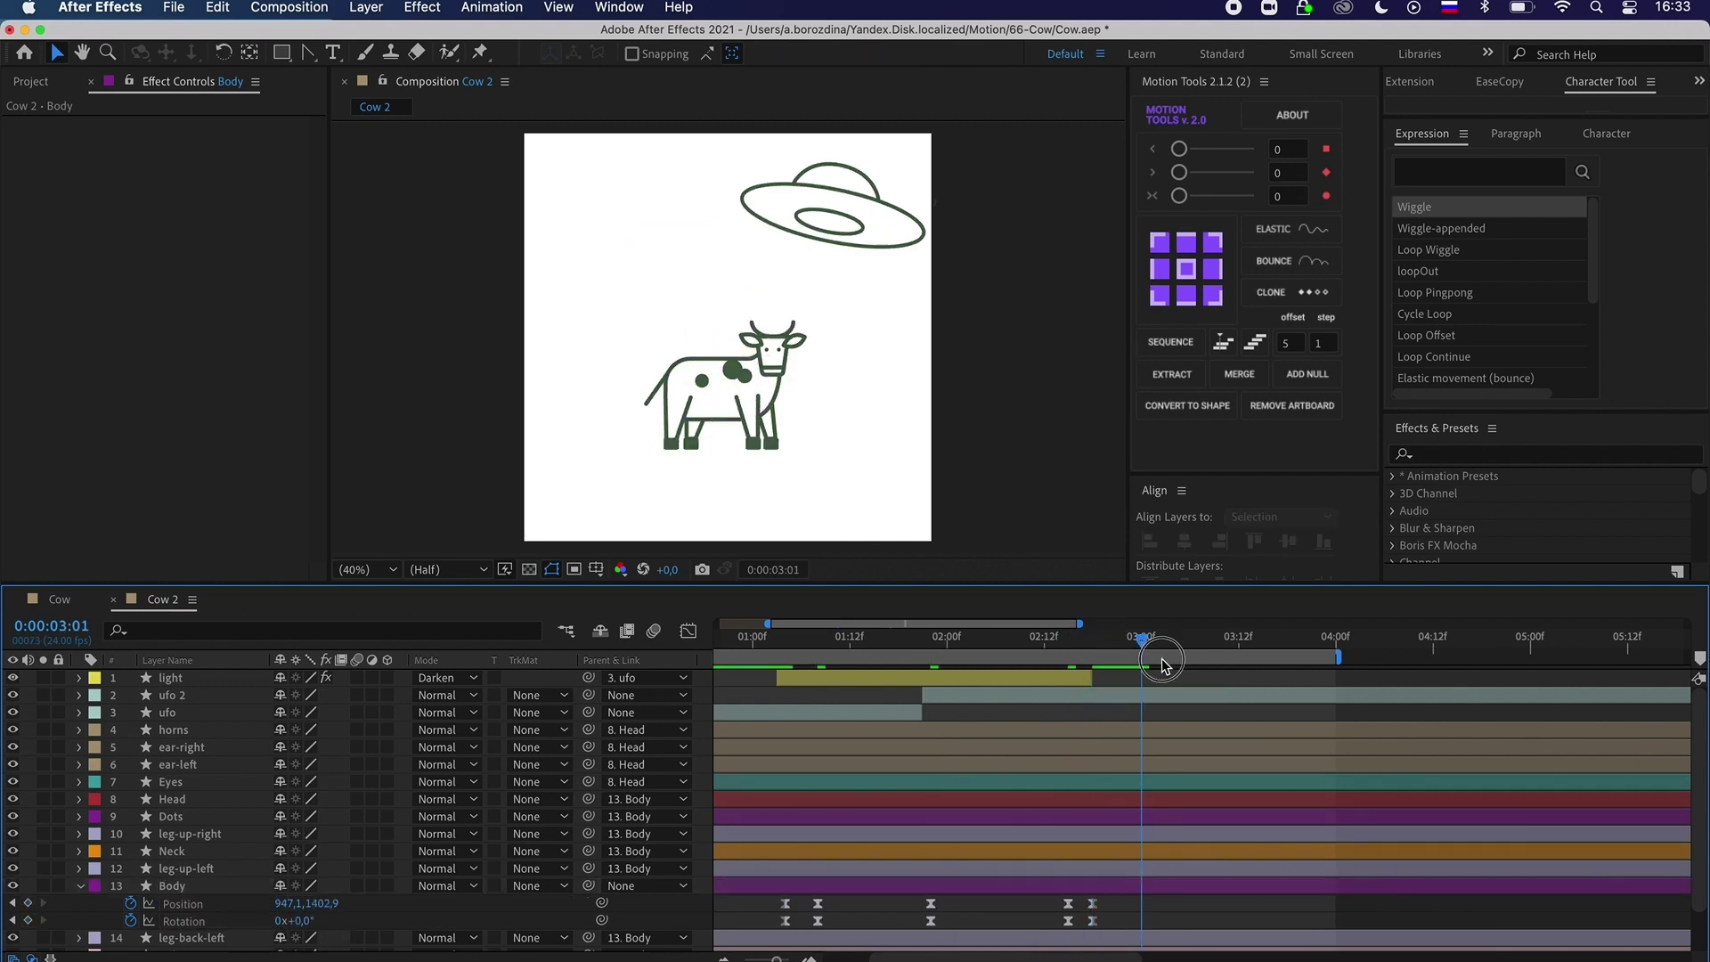
scroll(1157, 766, "left", 3)
key("space")
Keyframe the Body's Scale to 105, 95% at 0:00:02:18 and to 100% at 0:00:02:15.
left_click(1444, 644)
left_click_drag(1444, 643, 1241, 645)
left_click(1241, 903)
left_click(172, 886)
key("shift+s")
left_click(131, 921)
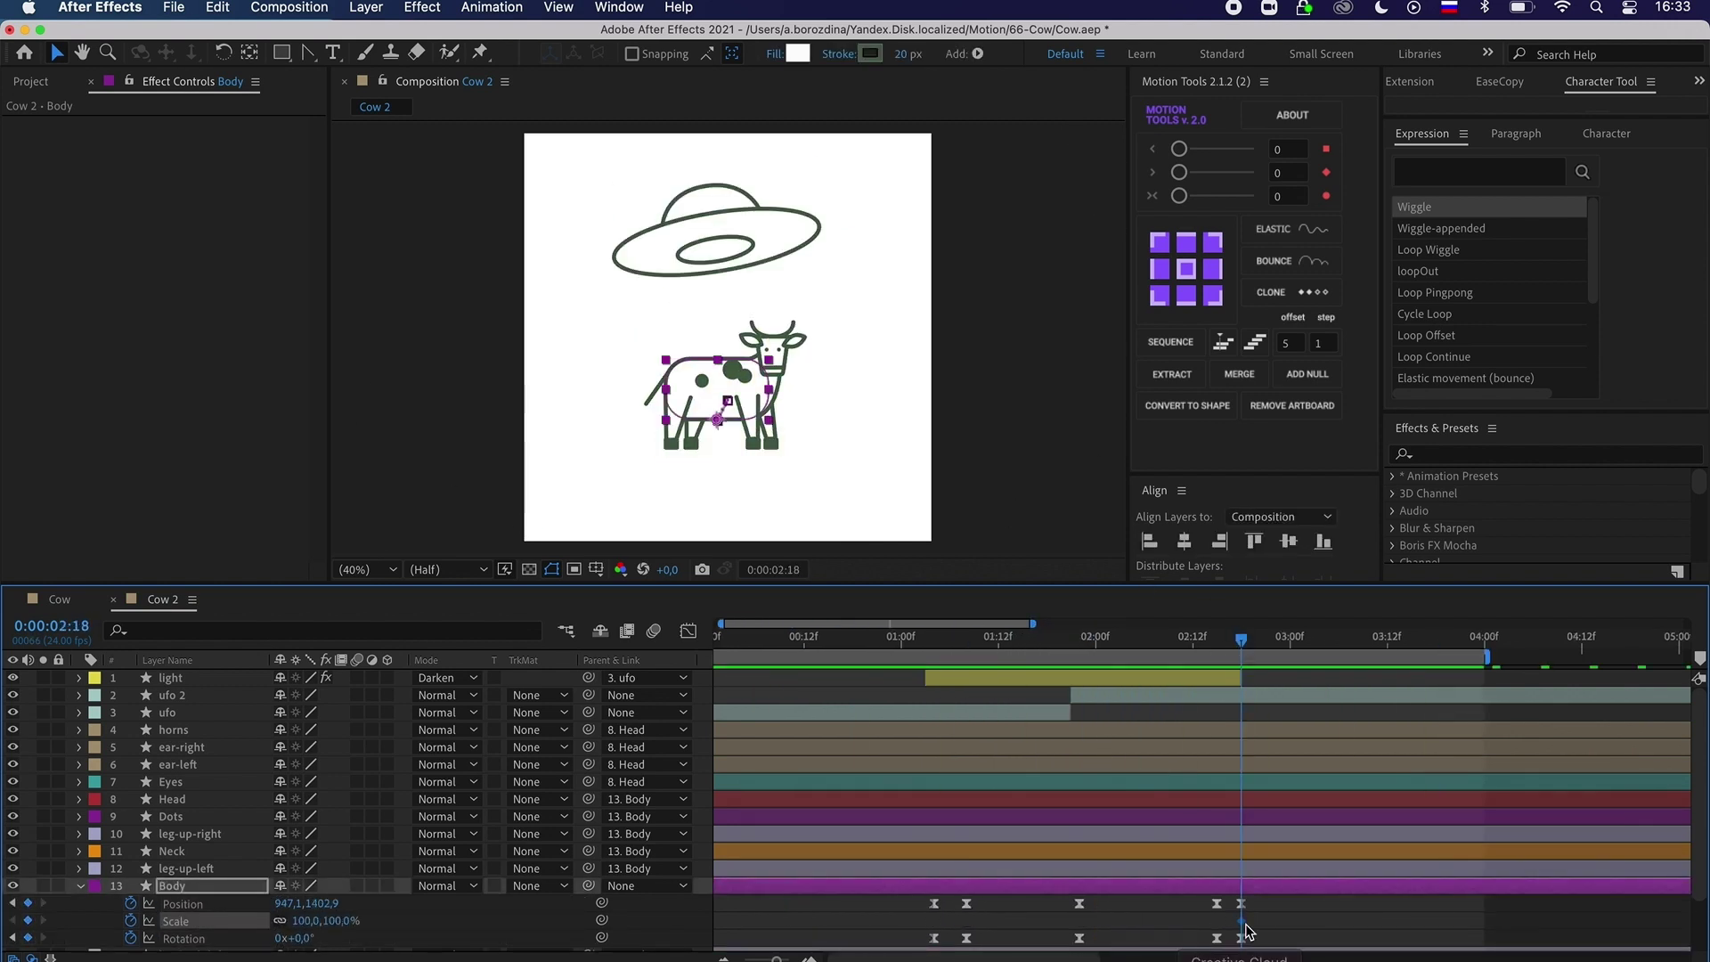
key("Tab")
key("Return")
key("j")
scroll(890, 847, "down", 3)
scroll(962, 836, "up", 3)
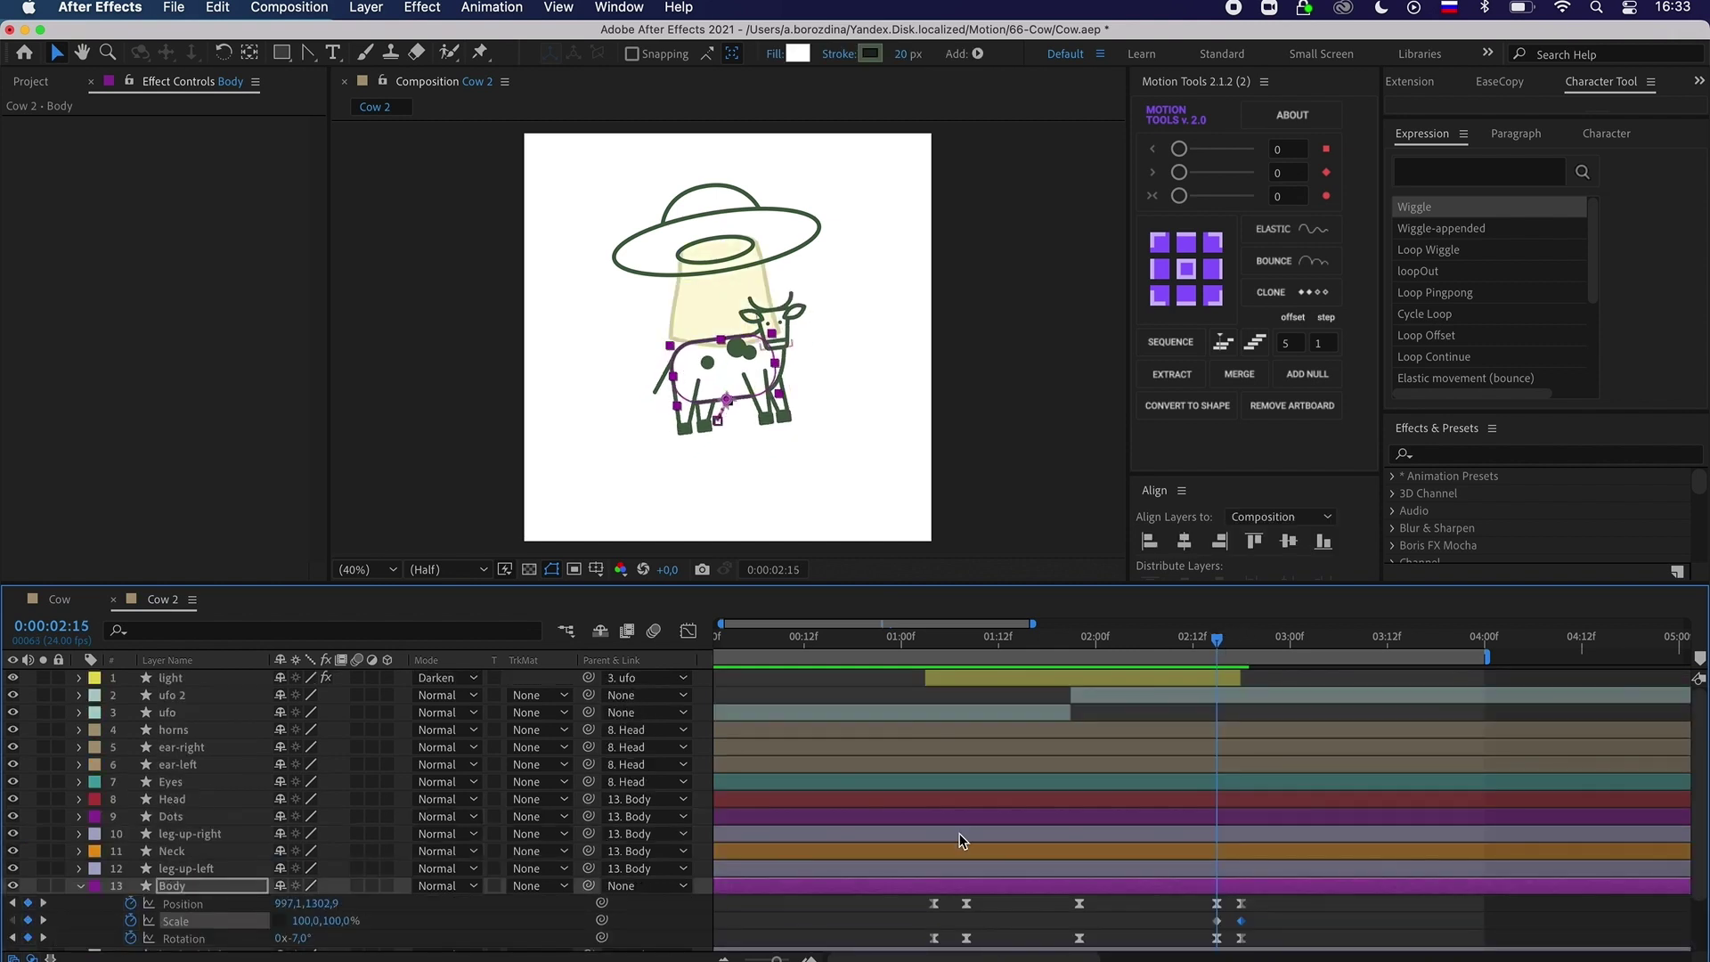
Copy the Body's 100% Scale keyframe to 0:00:02:21 and apply Easy Ease to the Scale keyframes.
scroll(962, 836, "down", 3)
left_click(1217, 855)
key("super+c")
key("super+v")
left_click_drag(1216, 640, 1289, 641)
key("F9")
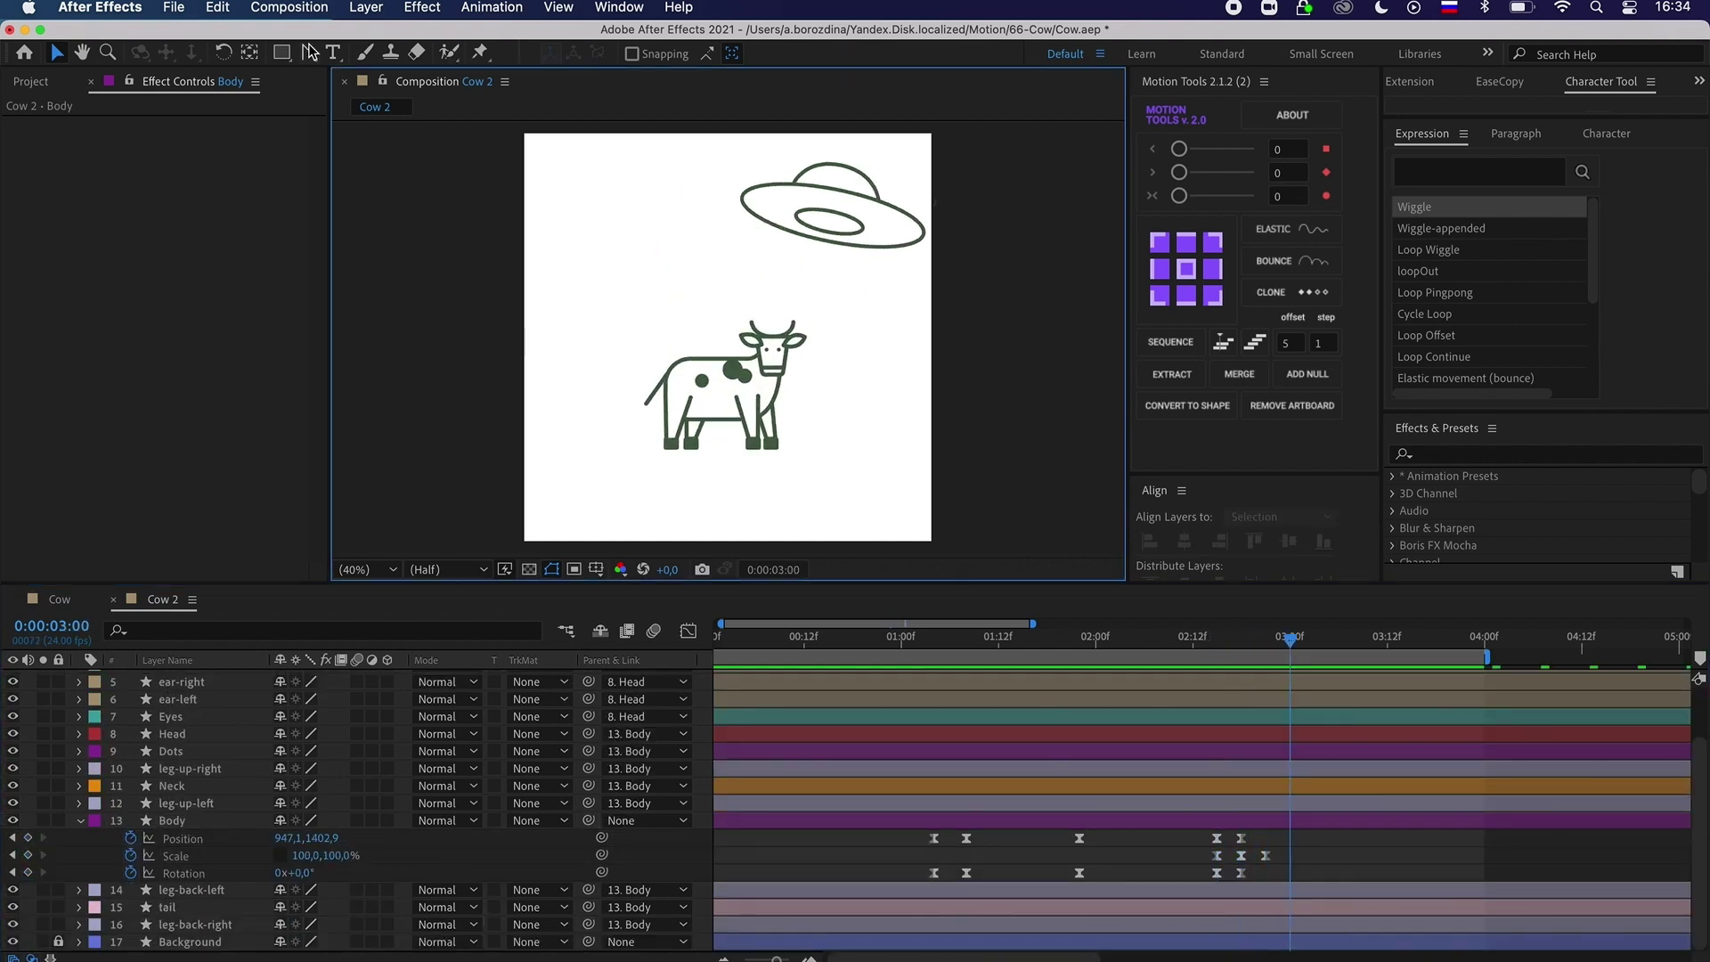
Draw a horizontal reference line under the cow's hooves and set the Body's Scale at 0:00:02:18 to 105, 89%.
key("g")
left_click(643, 448)
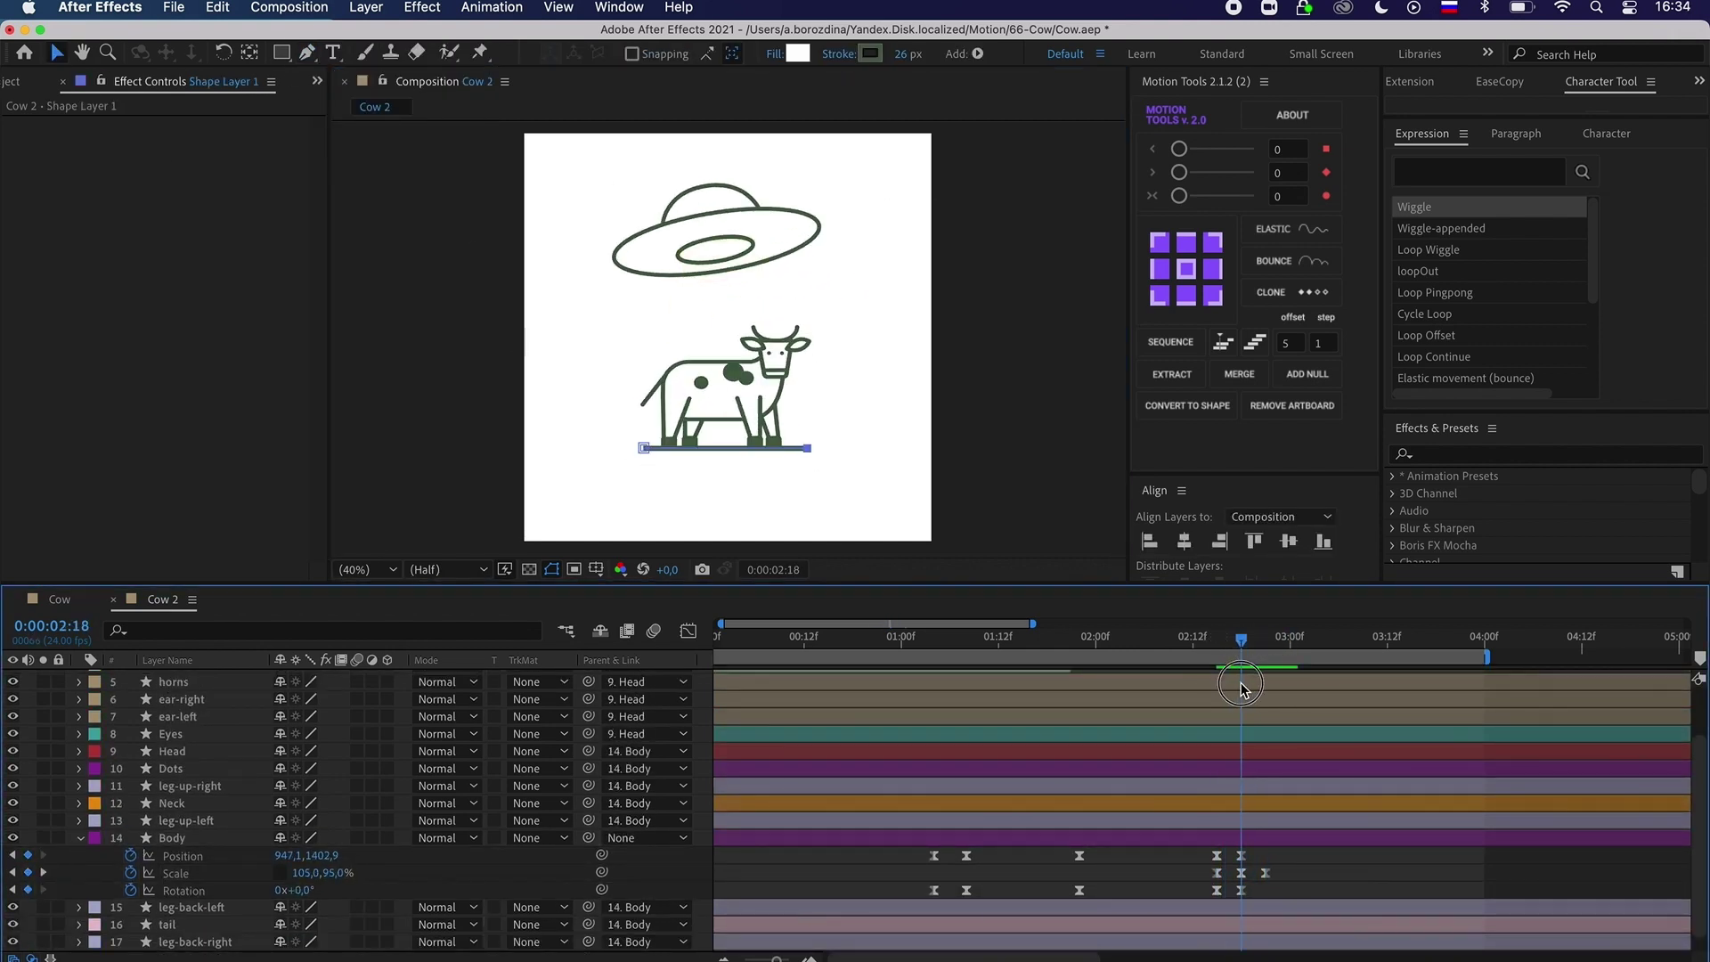
left_click(306, 873)
type("105")
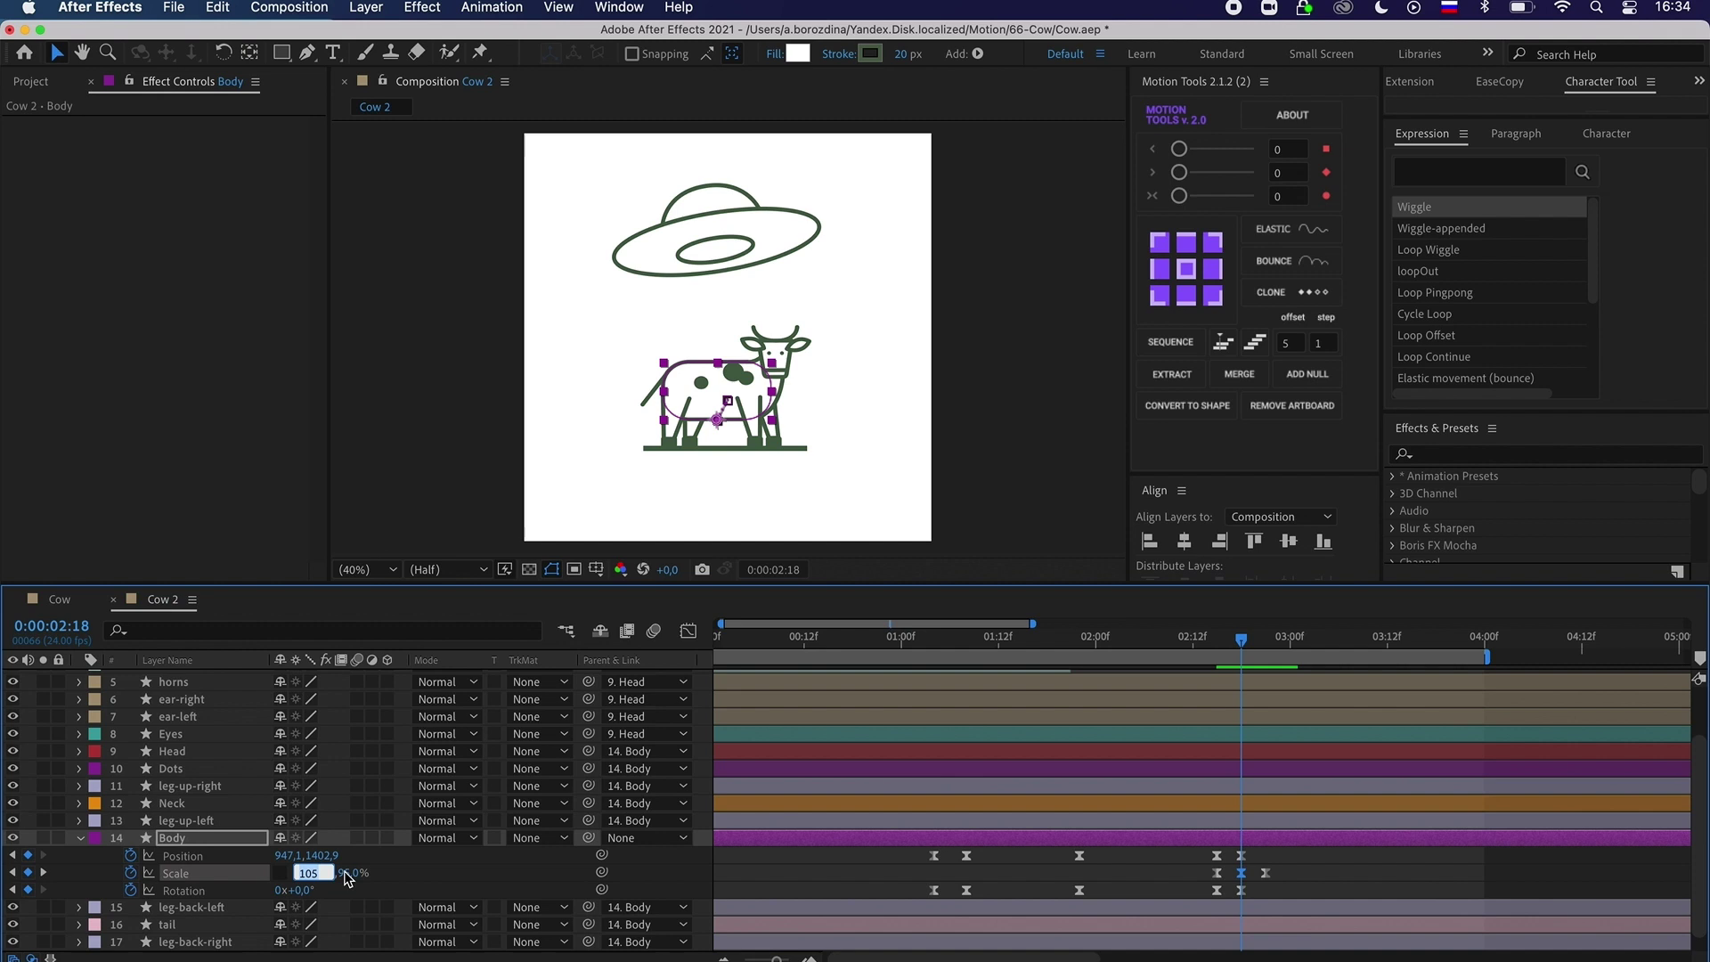
key("Return")
Keyframe a landing bounce in the Body's Position: 947.1, 1367.9 at 0:00:02:21 and back to 947.1, 1402.9 at 0:00:03:01.
left_click_drag(1234, 641, 1266, 648)
key("super+c")
key("super+v")
left_click_drag(1297, 641, 1300, 717)
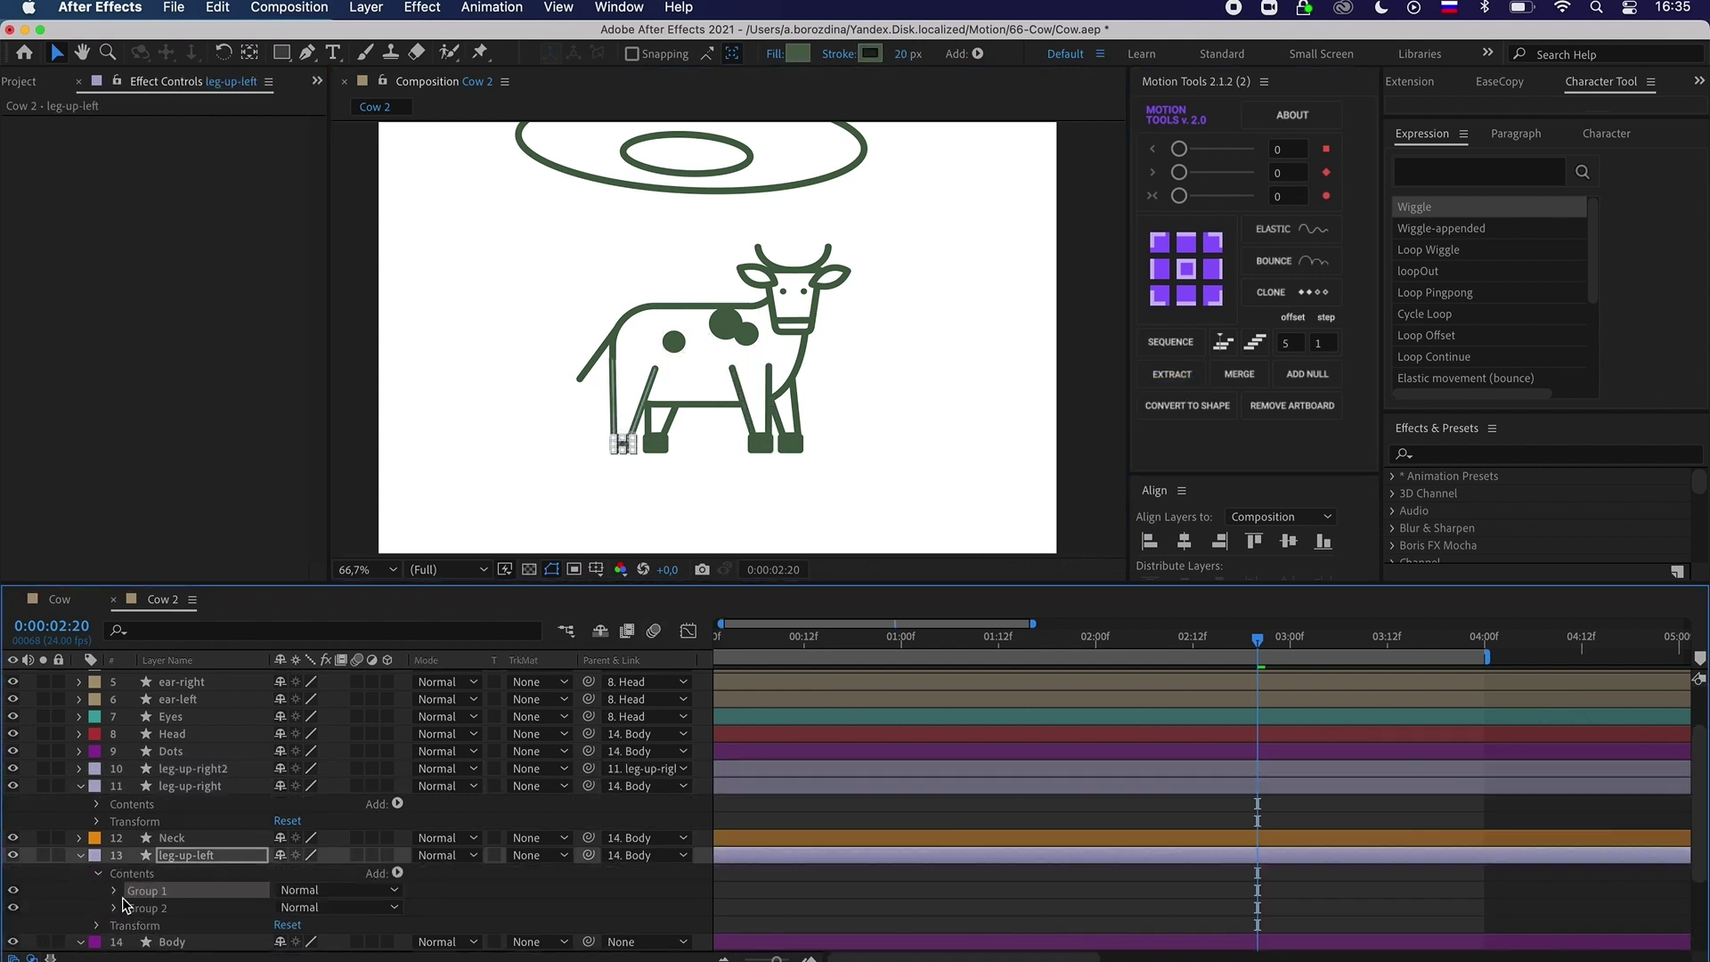
Extract the hooves of leg-up-left and leg-back-left into separate layers and parent leg-up-left2 to leg-up-left.
key("Return")
left_click_drag(588, 855, 125, 881)
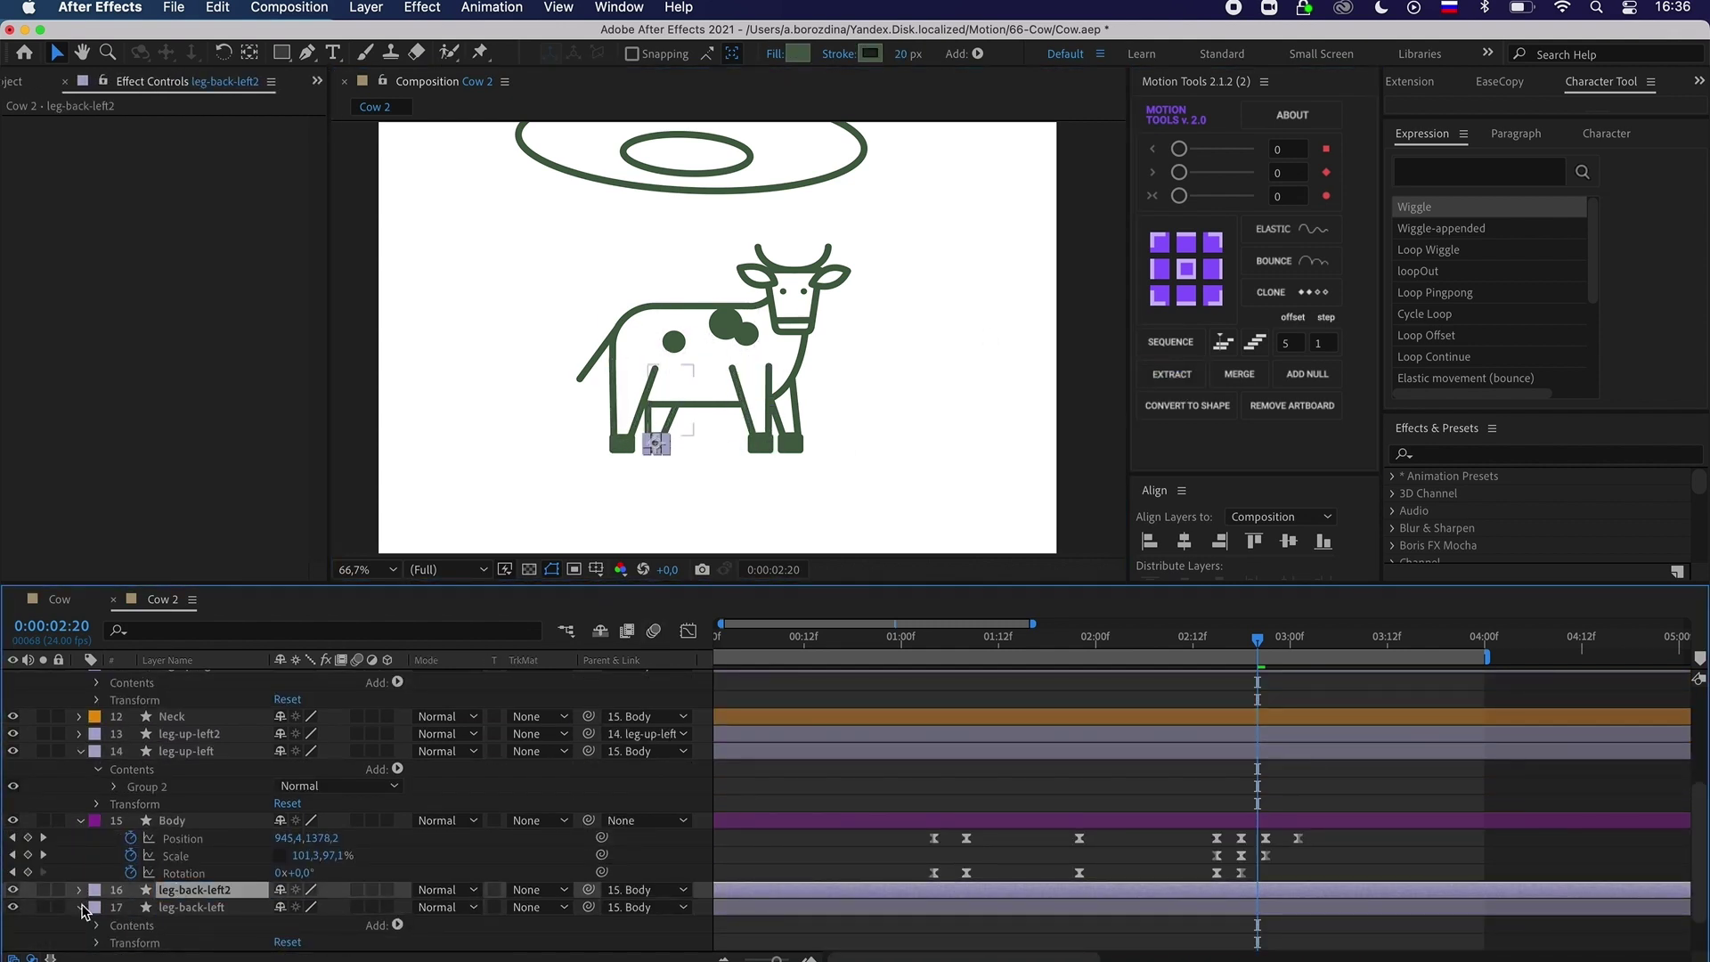
left_click(81, 907)
Extract leg-back-right's hoof group into its own layer with Motion Tools, naming the hoof leg-back-right2 and the leg leg-back-right.
left_click(200, 888)
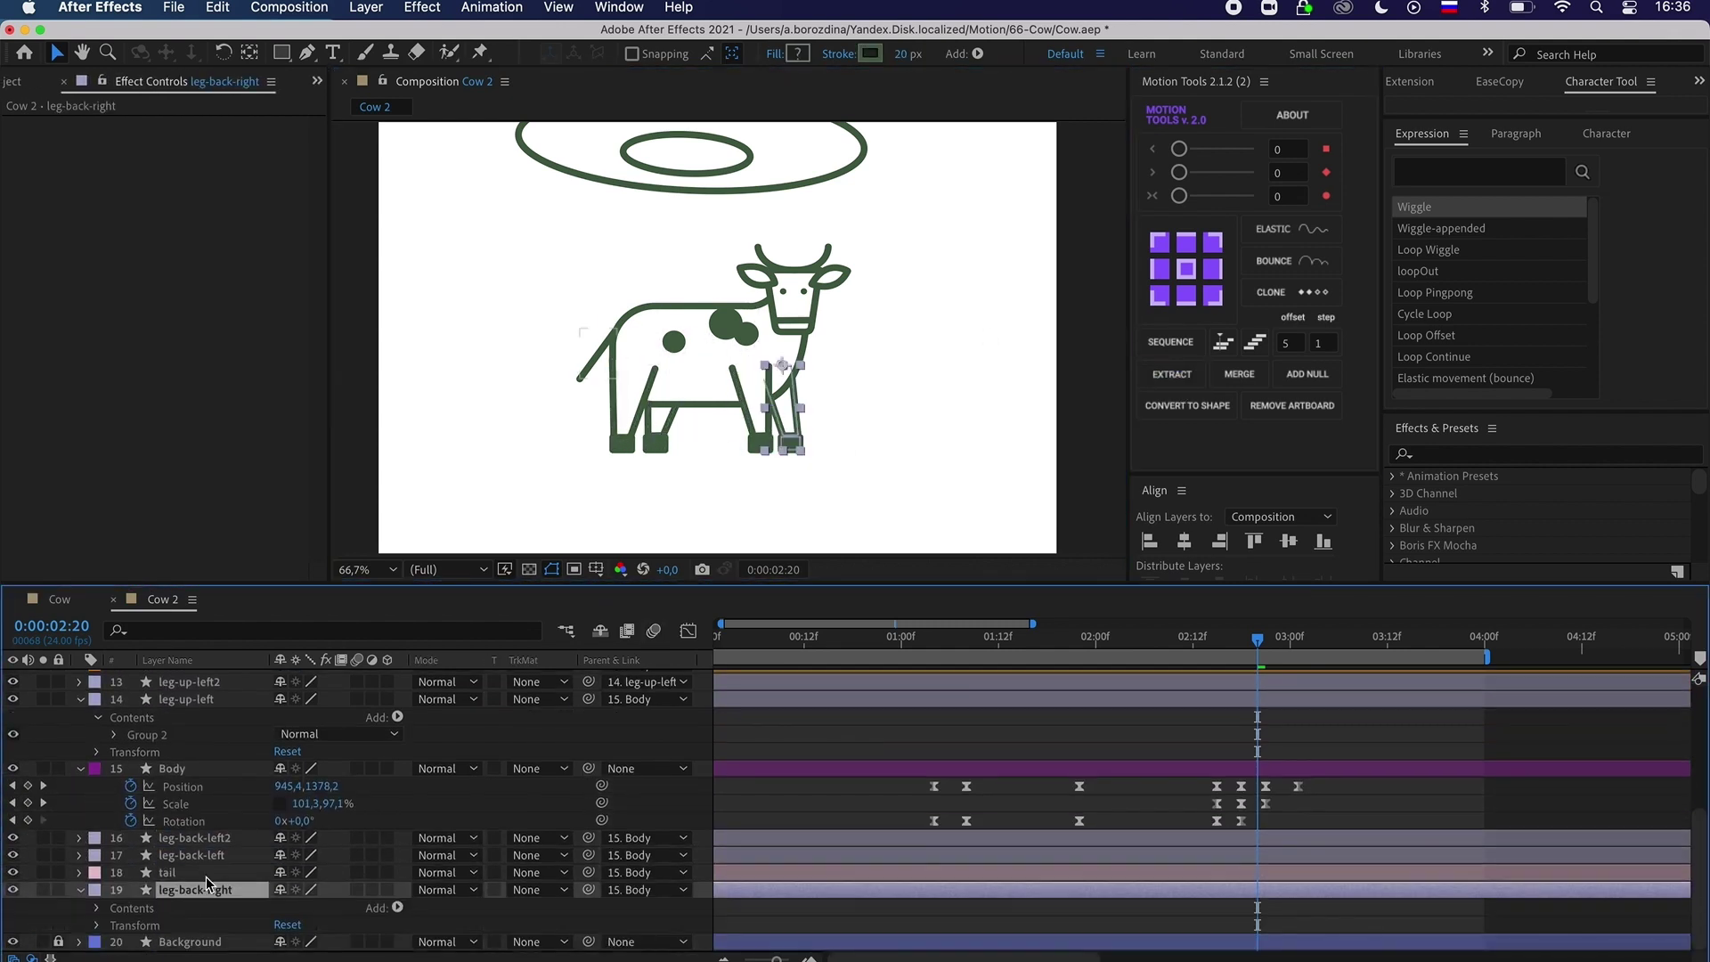
left_click(97, 906)
left_click(147, 924)
left_click(1179, 375)
left_click(196, 908)
key("Return")
left_click(183, 890)
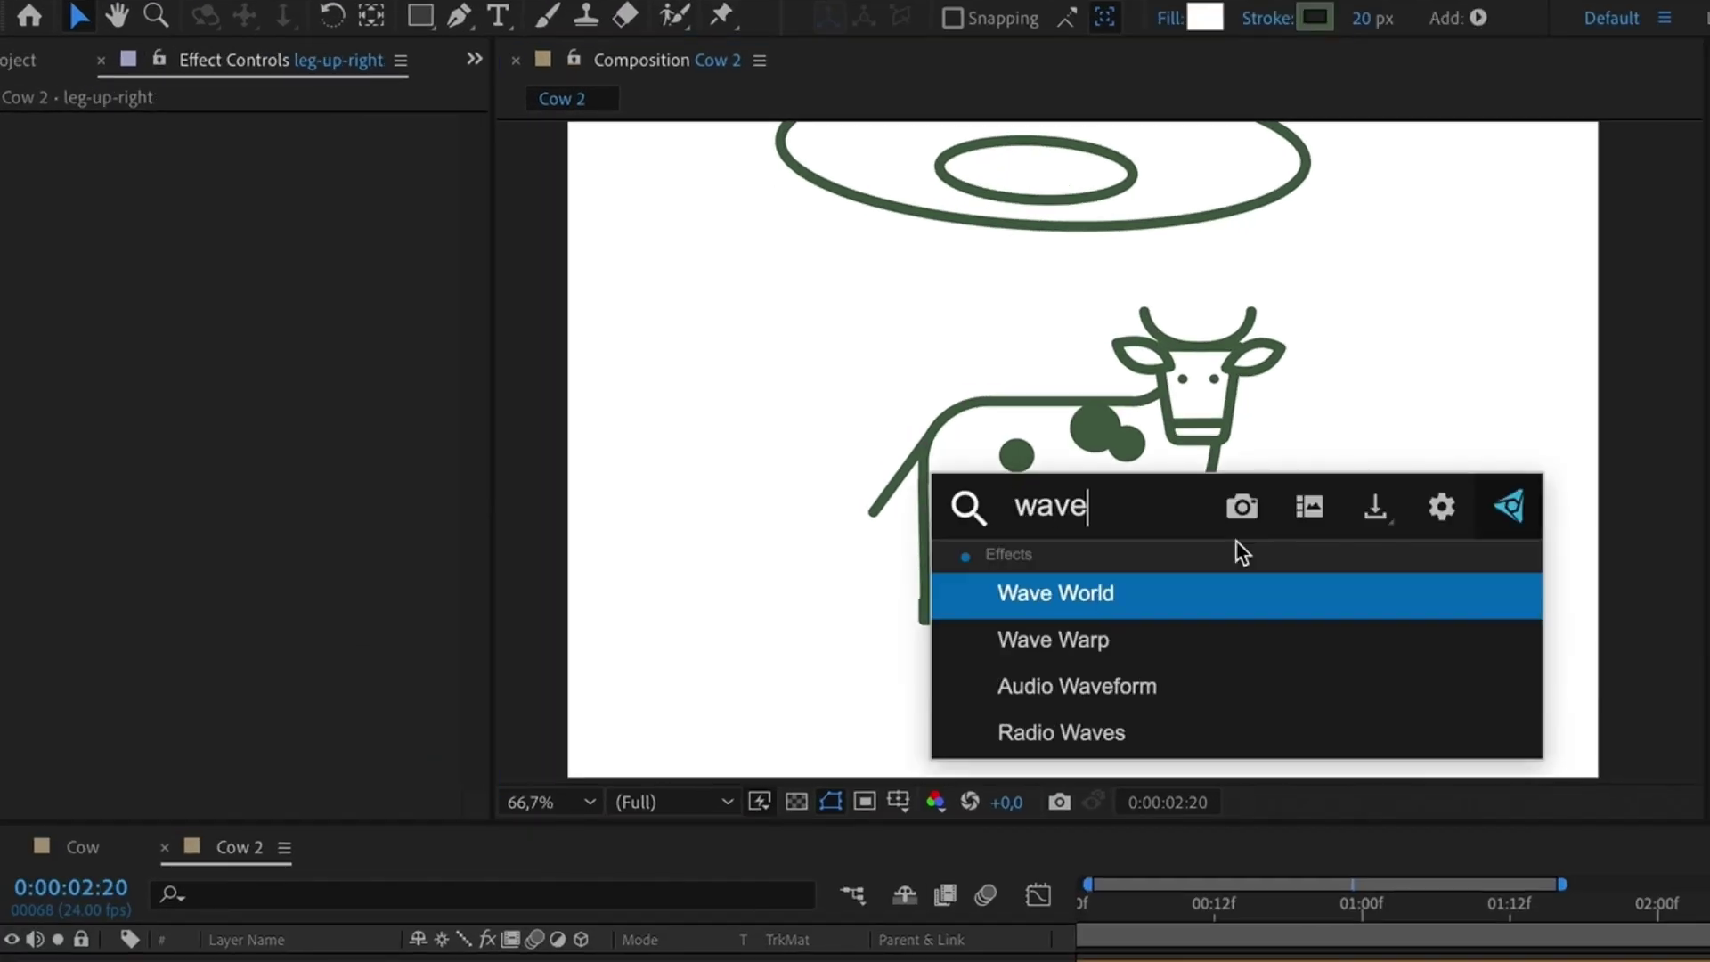
Apply Wave Warp to leg-up-right with Wave Width 150, Direction -15° and Wave Speed 2, and preview the leg's movement.
left_click(1158, 639)
left_click(298, 207)
key("space")
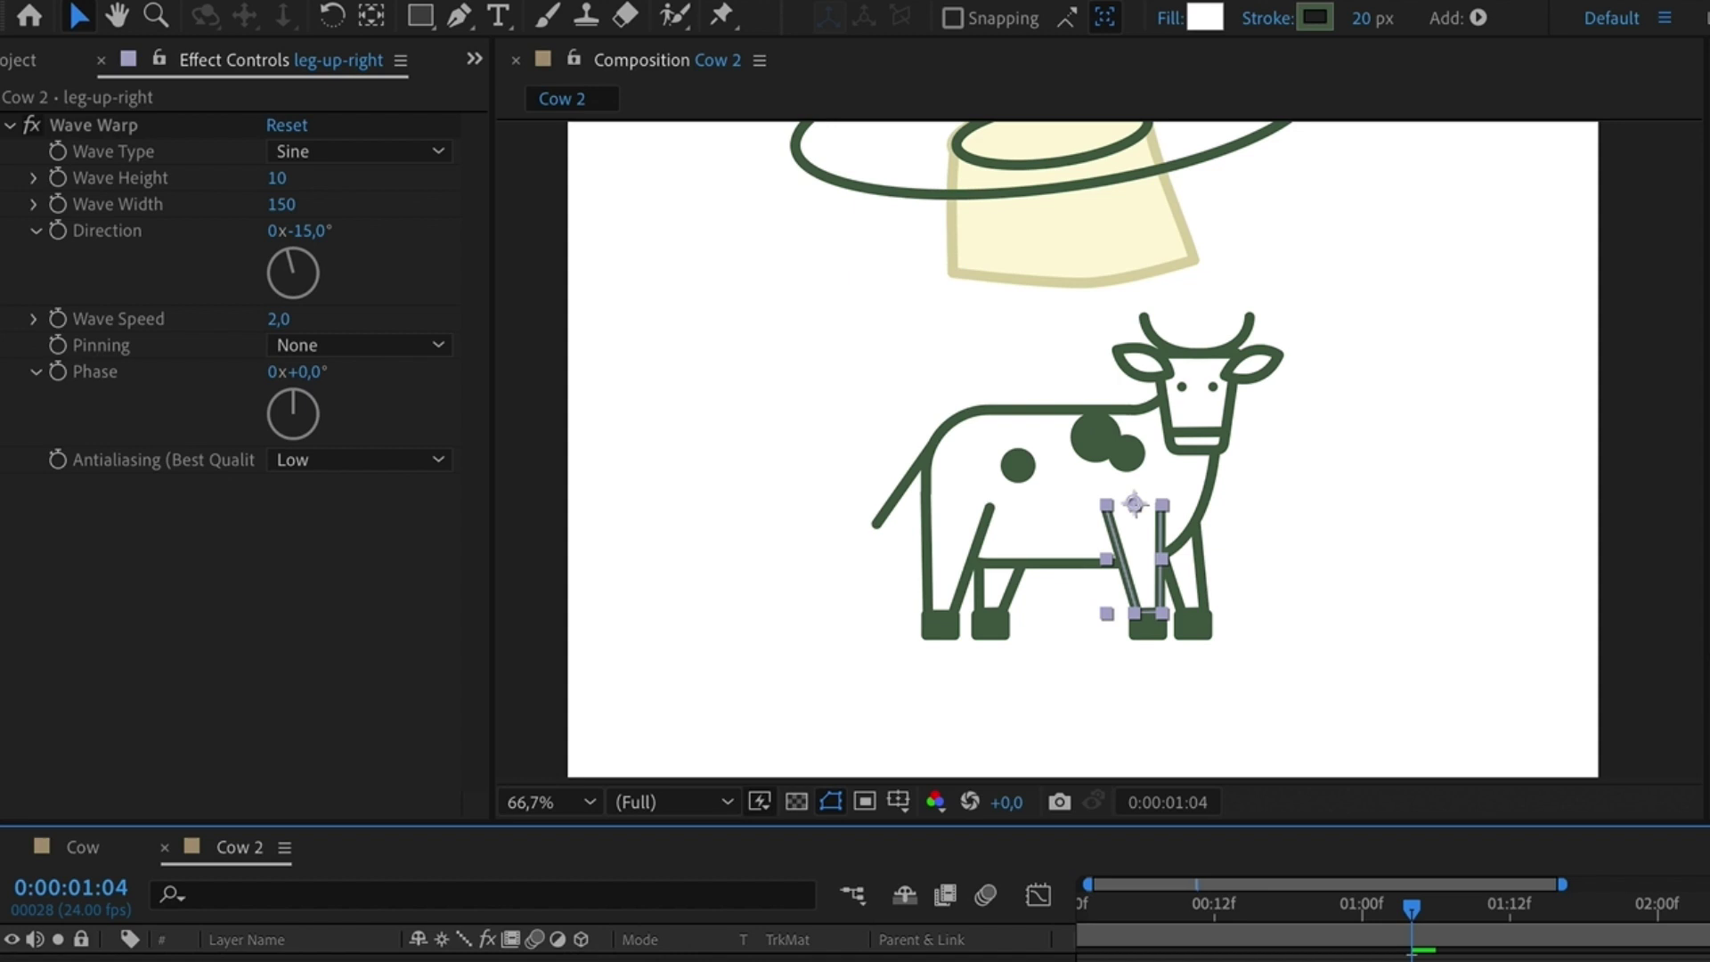
key("shift+slash")
key("space")
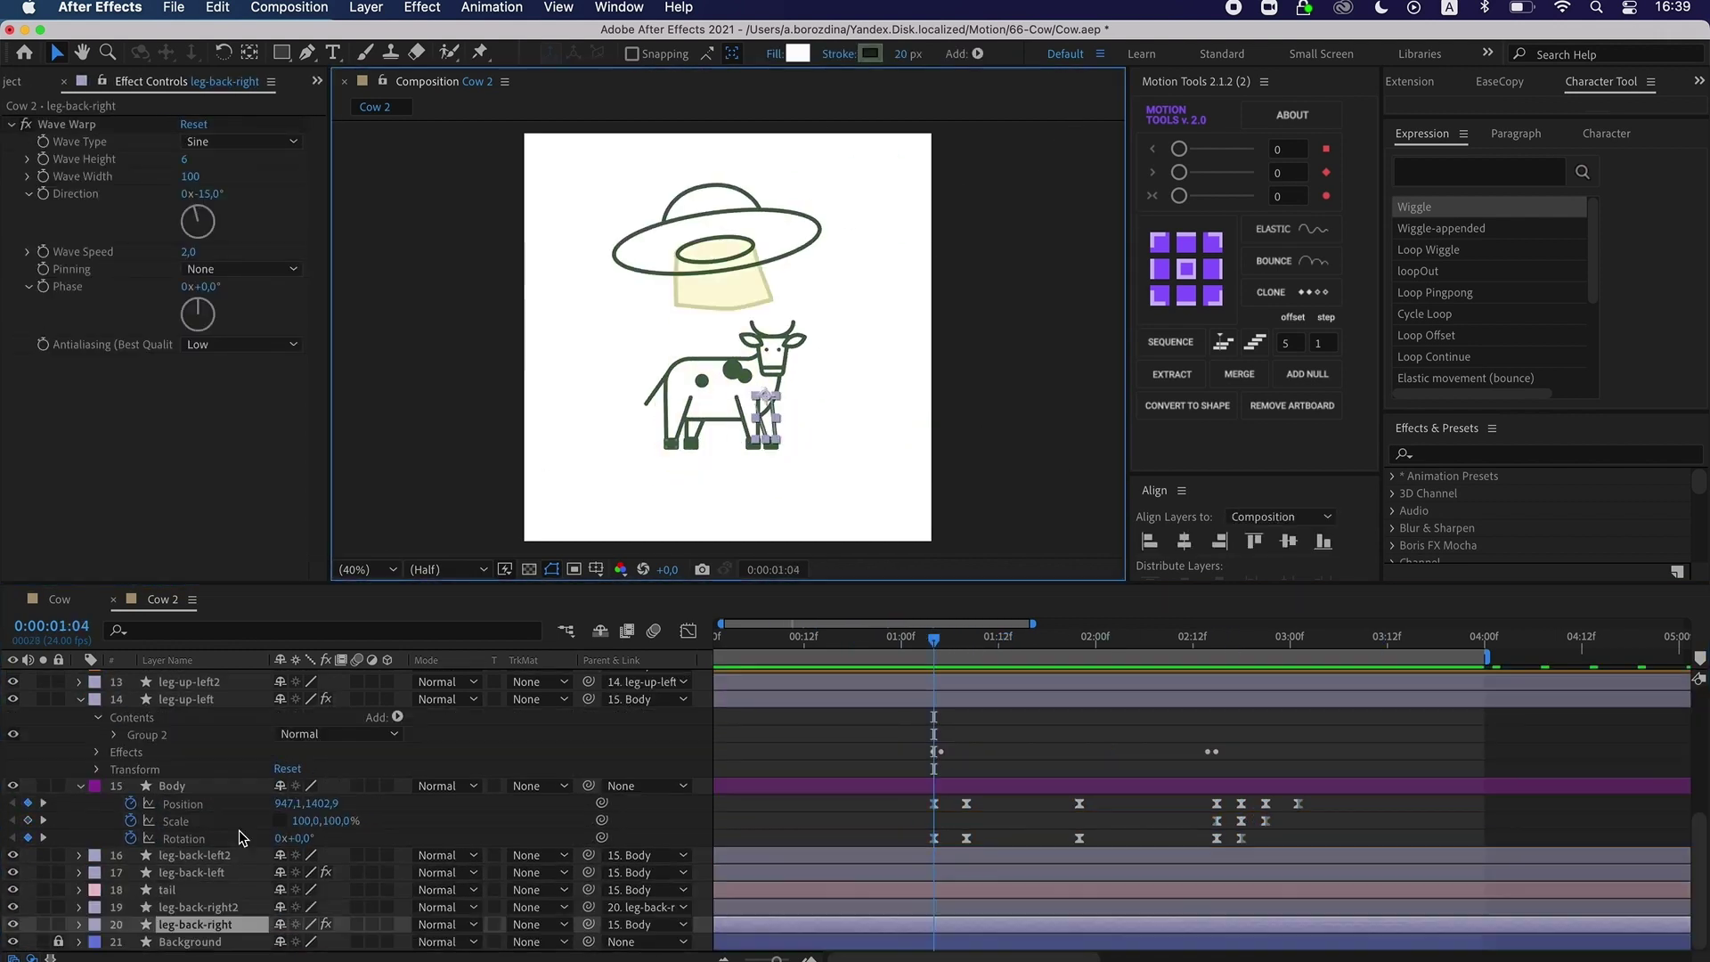
Adjust the back leg's Rotation for the lift and preview the leg animation from the start.
left_click_drag(303, 926, 318, 925)
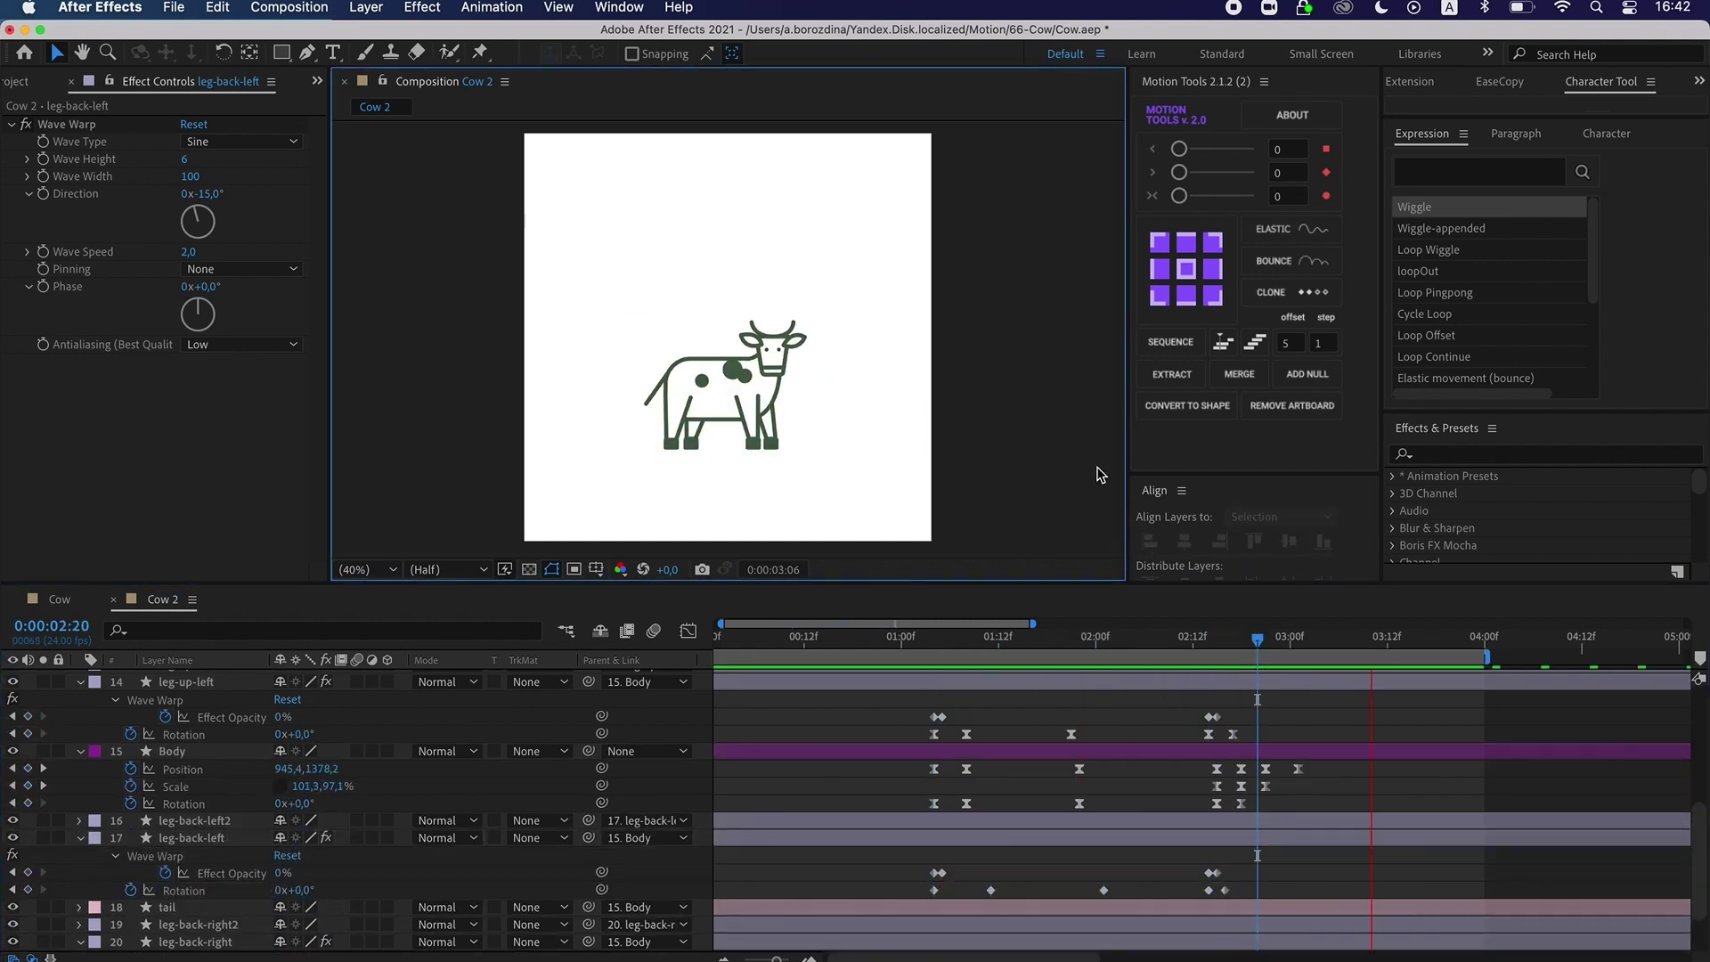
key("Home")
key("space")
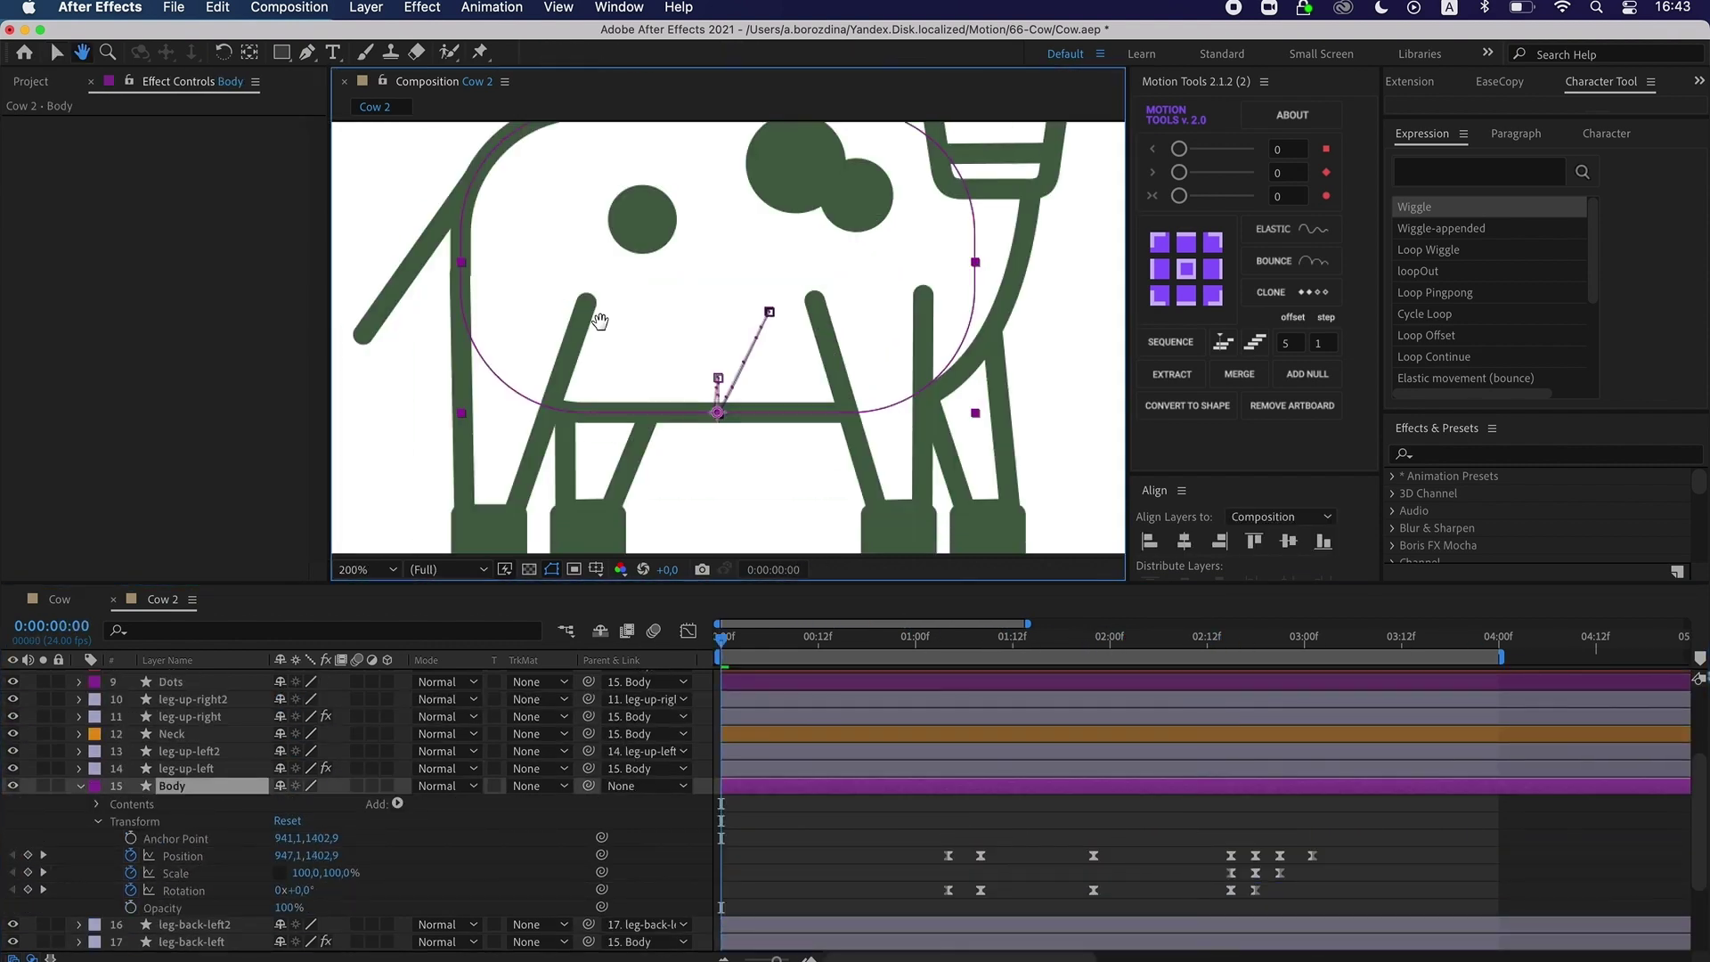
Draw a curved udder outline on the Body layer beneath the rear of the belly with the Pen tool.
left_click(534, 465)
left_click(465, 328)
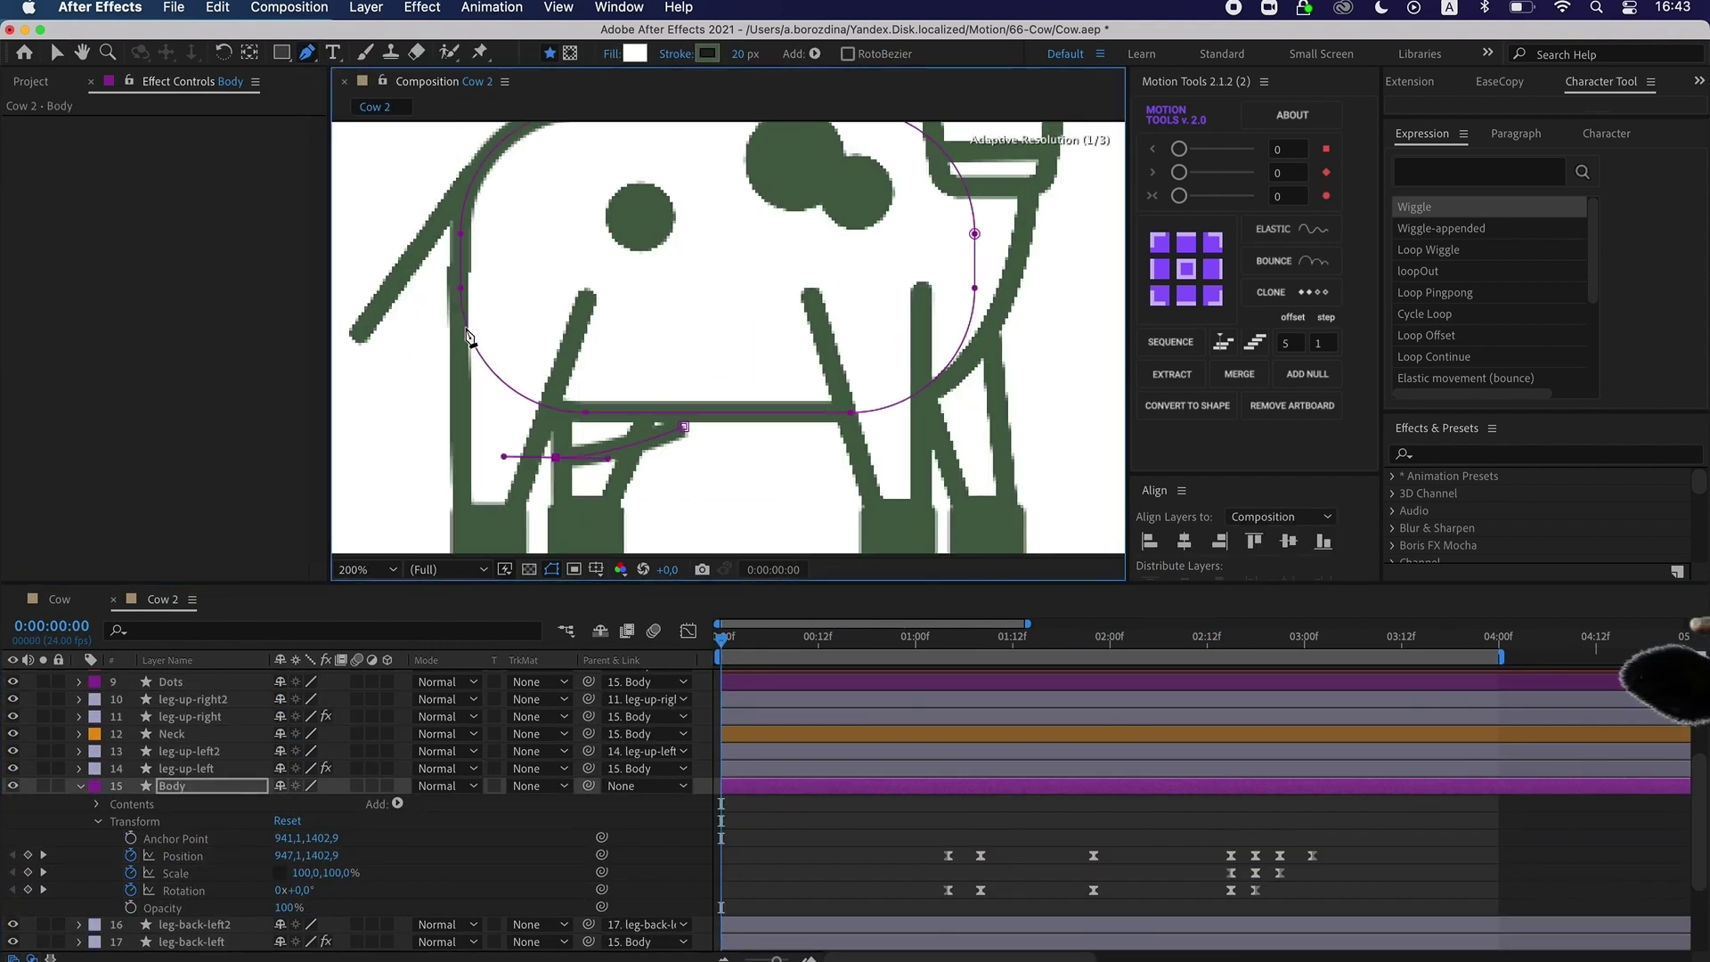
left_click_drag(553, 405, 575, 452)
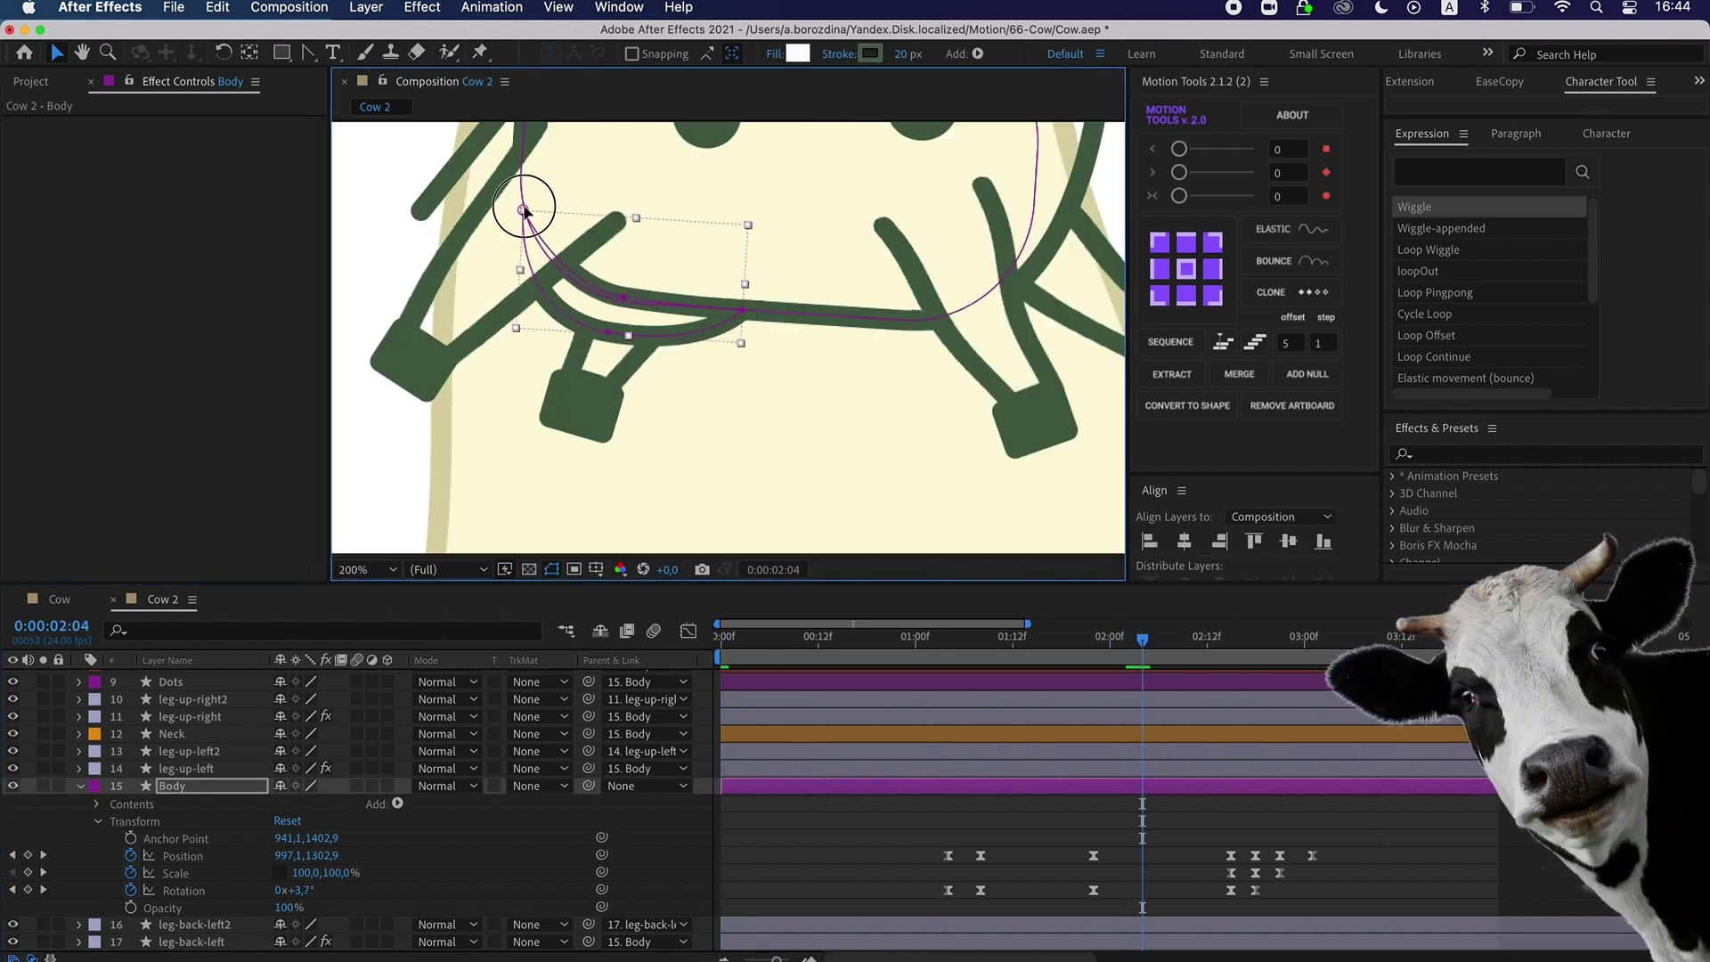
Move the udder outline's rear end point onto the belly line at the hind leg and reshape its lower curve.
double_click(524, 210)
left_click_drag(524, 211, 557, 266)
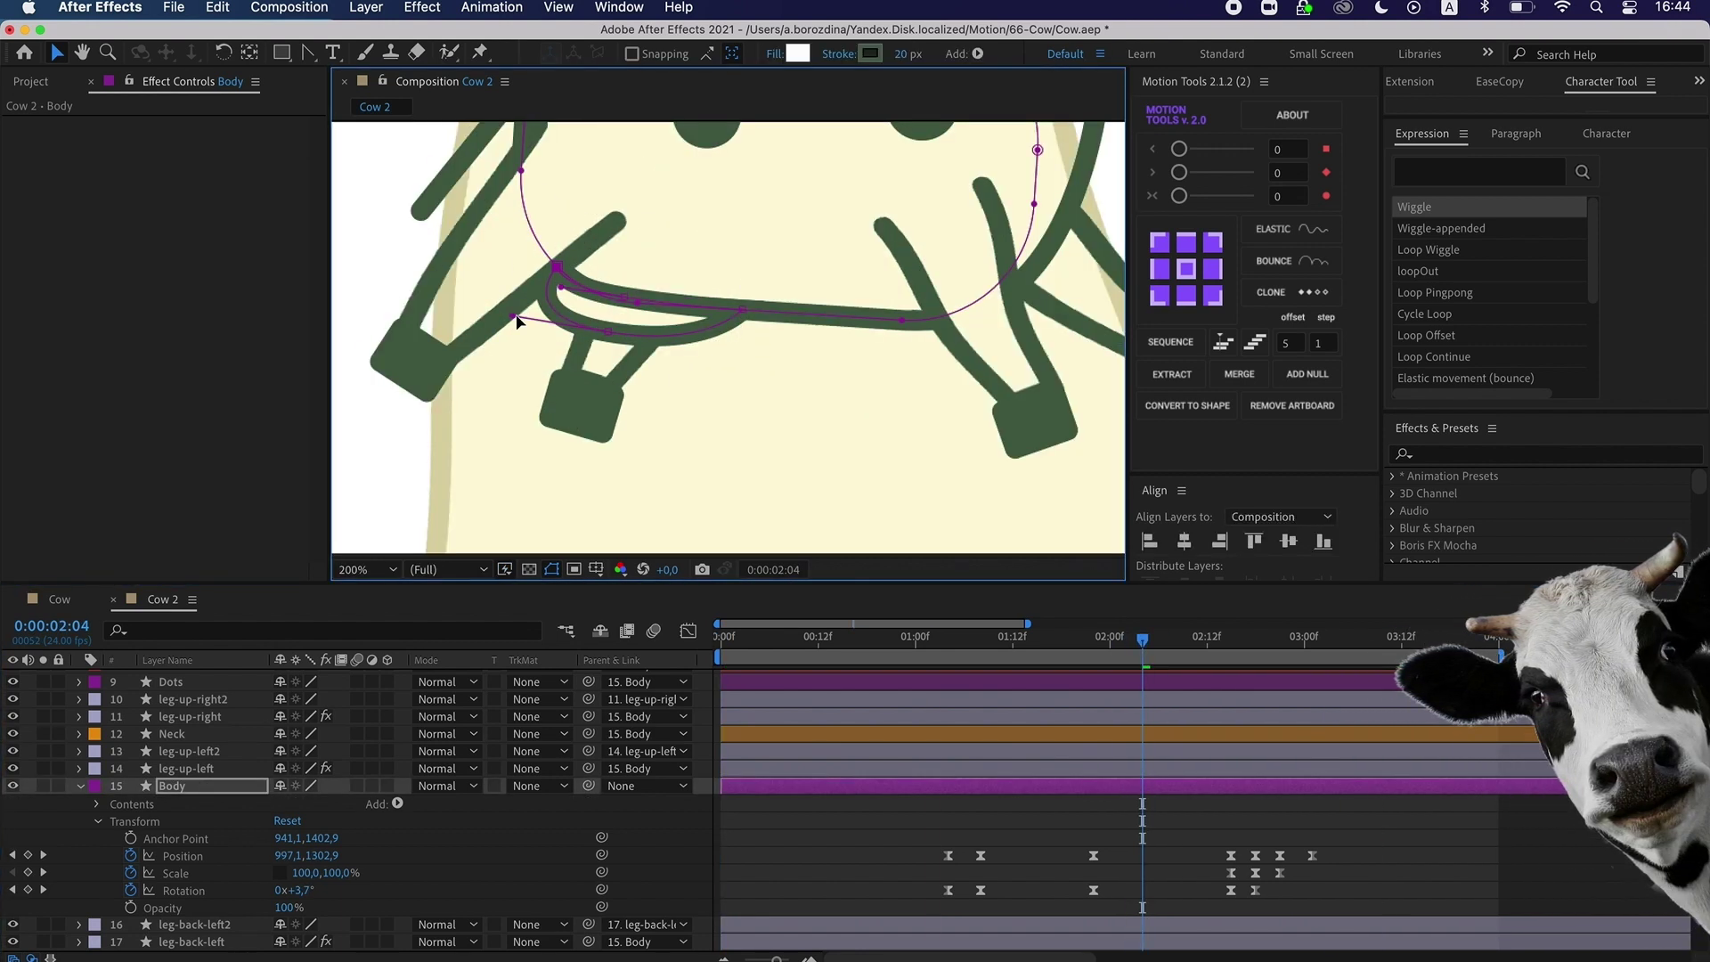
left_click_drag(607, 332, 540, 326)
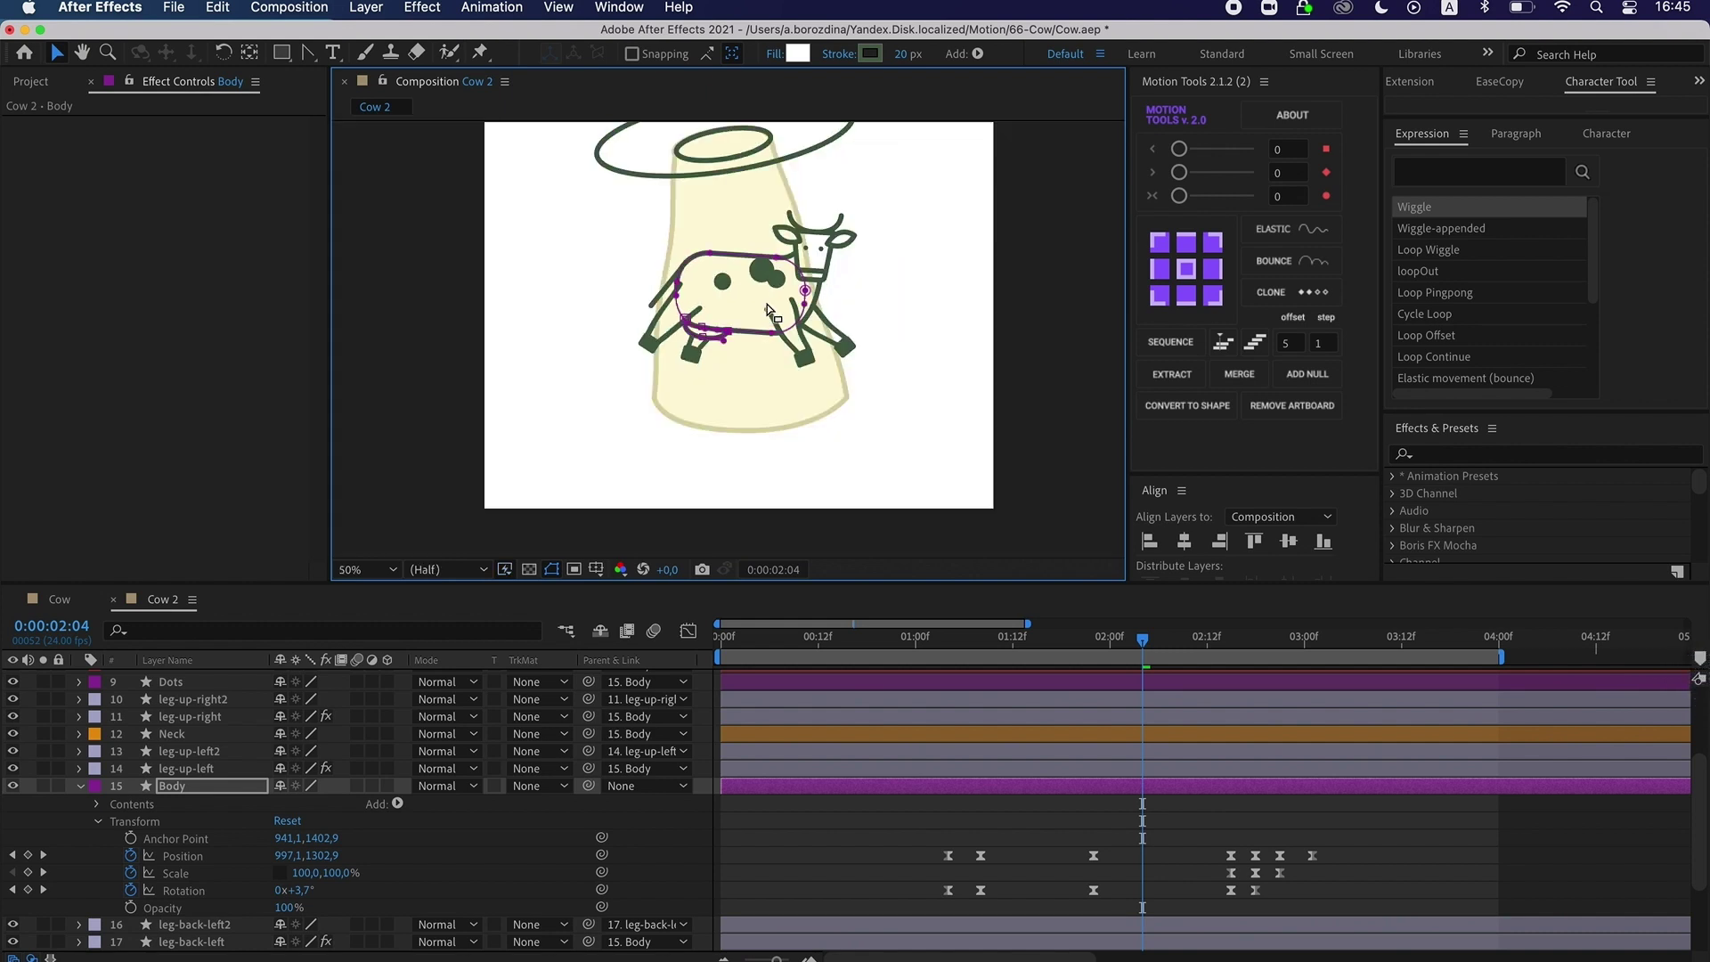
left_click(409, 294)
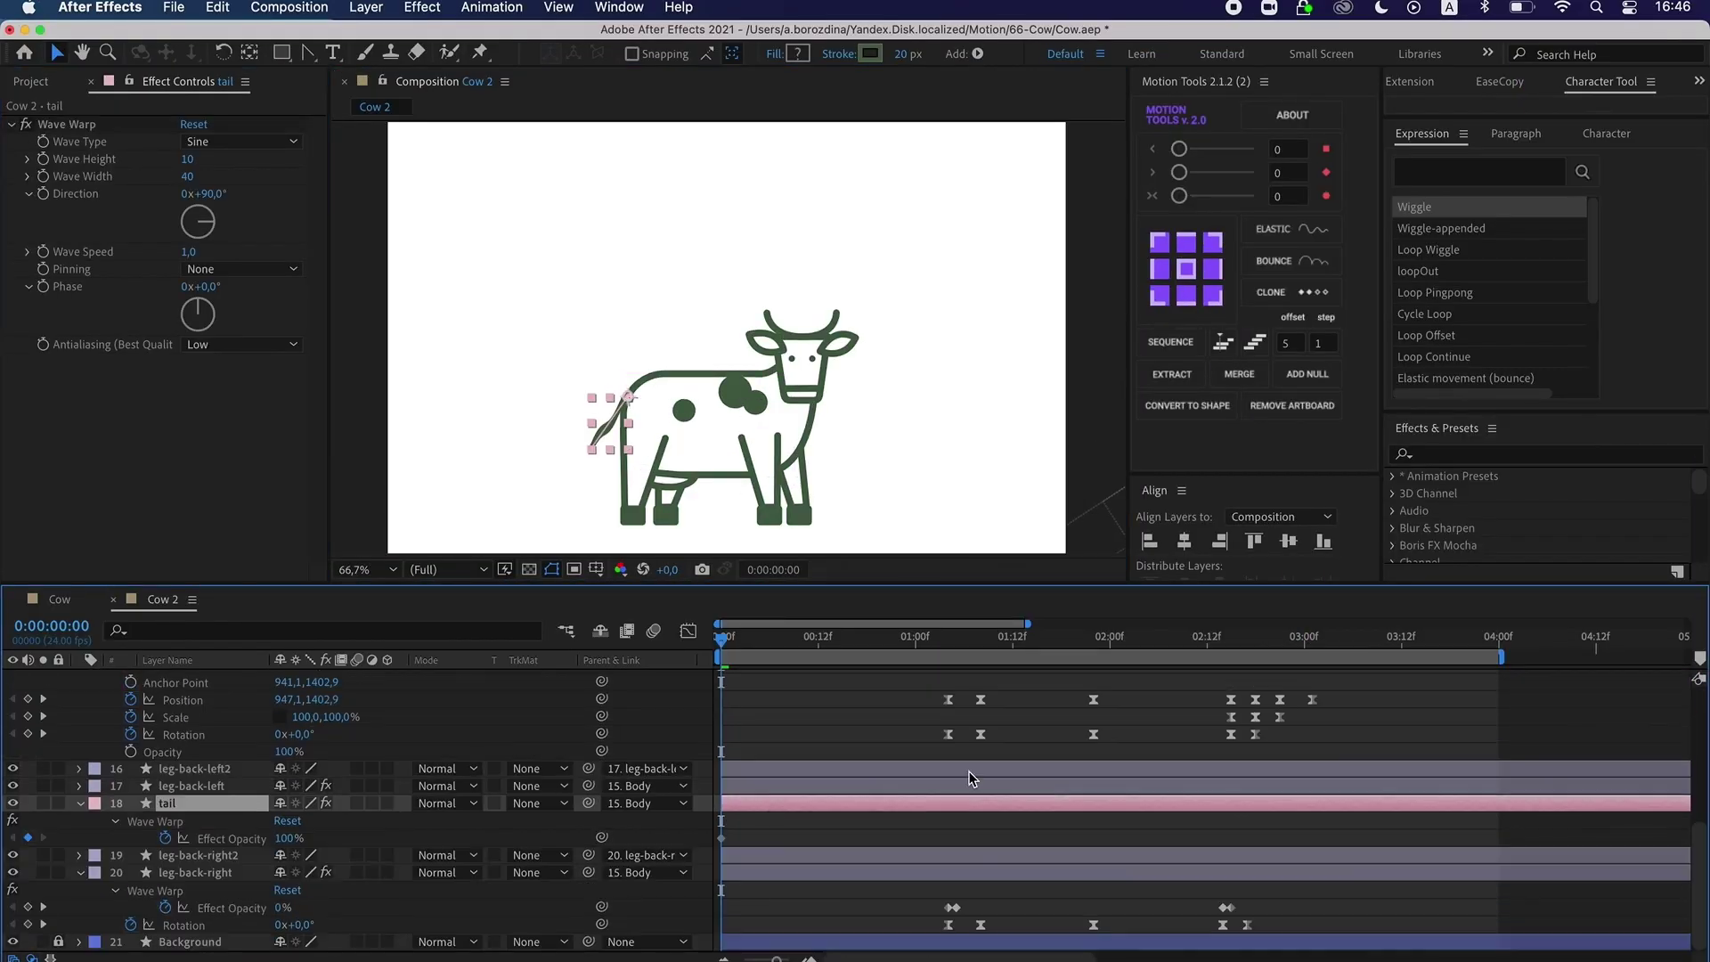
Keyframe the tail's Wave Warp Effect Opacity to 100% at 0:00:01:05, with Wave Width 100 and Direction 42°.
left_click_drag(724, 637, 955, 684)
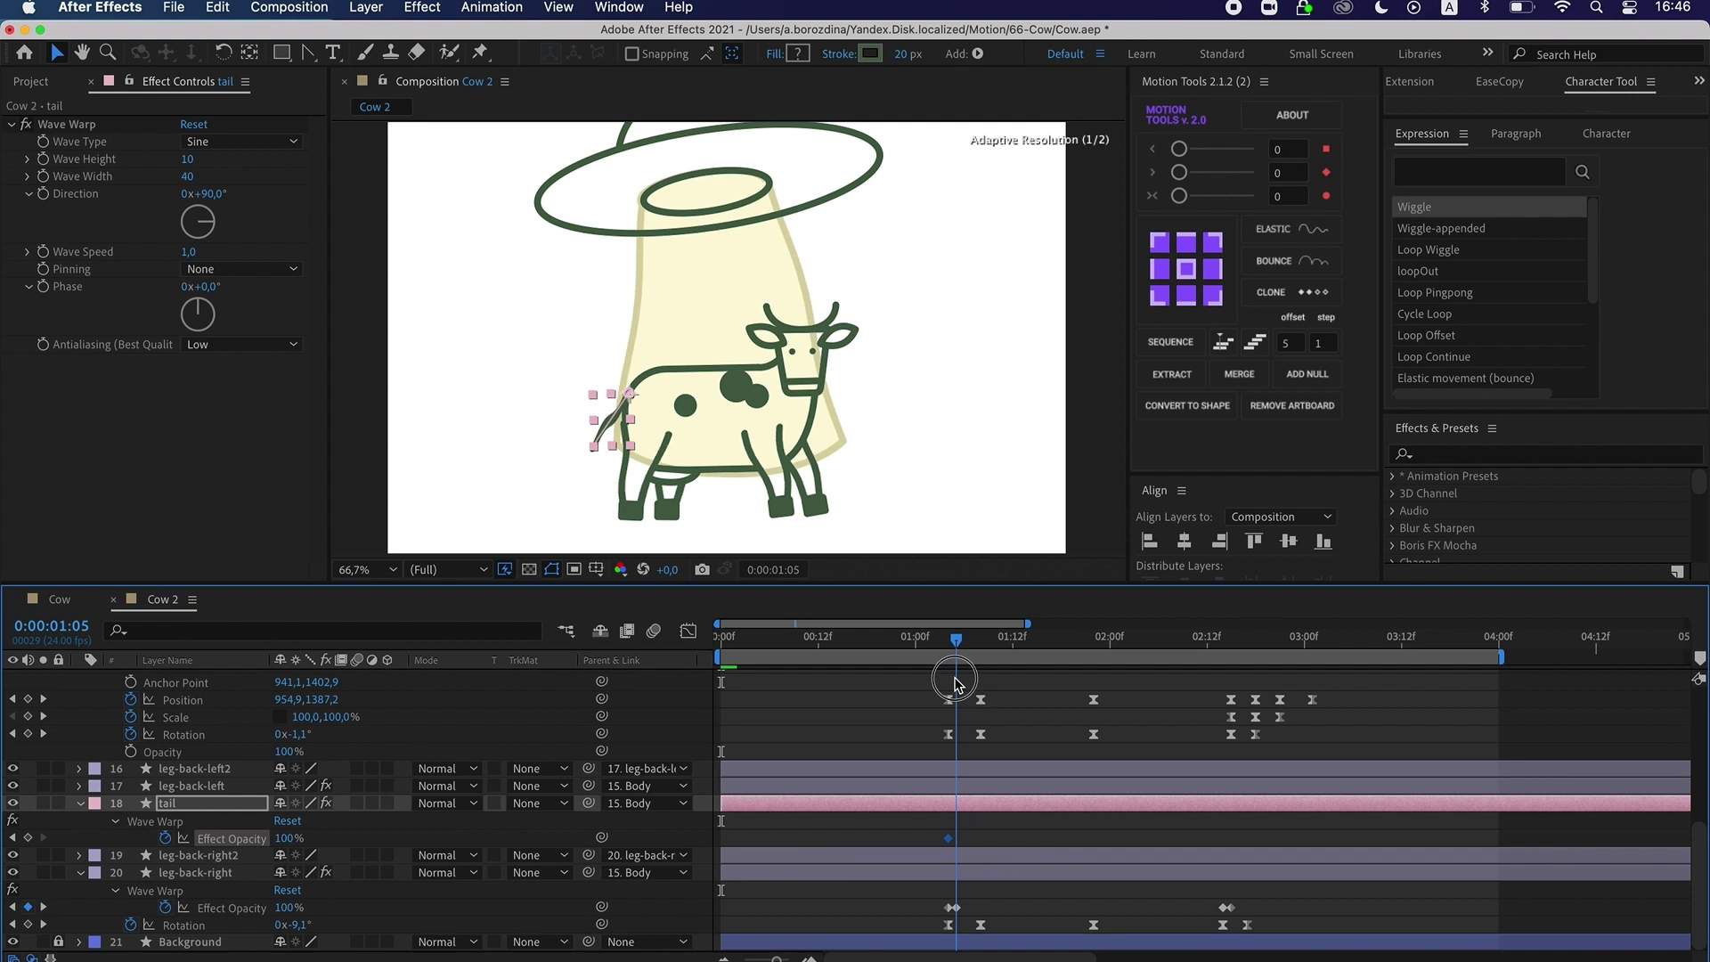
left_click_drag(203, 211, 205, 211)
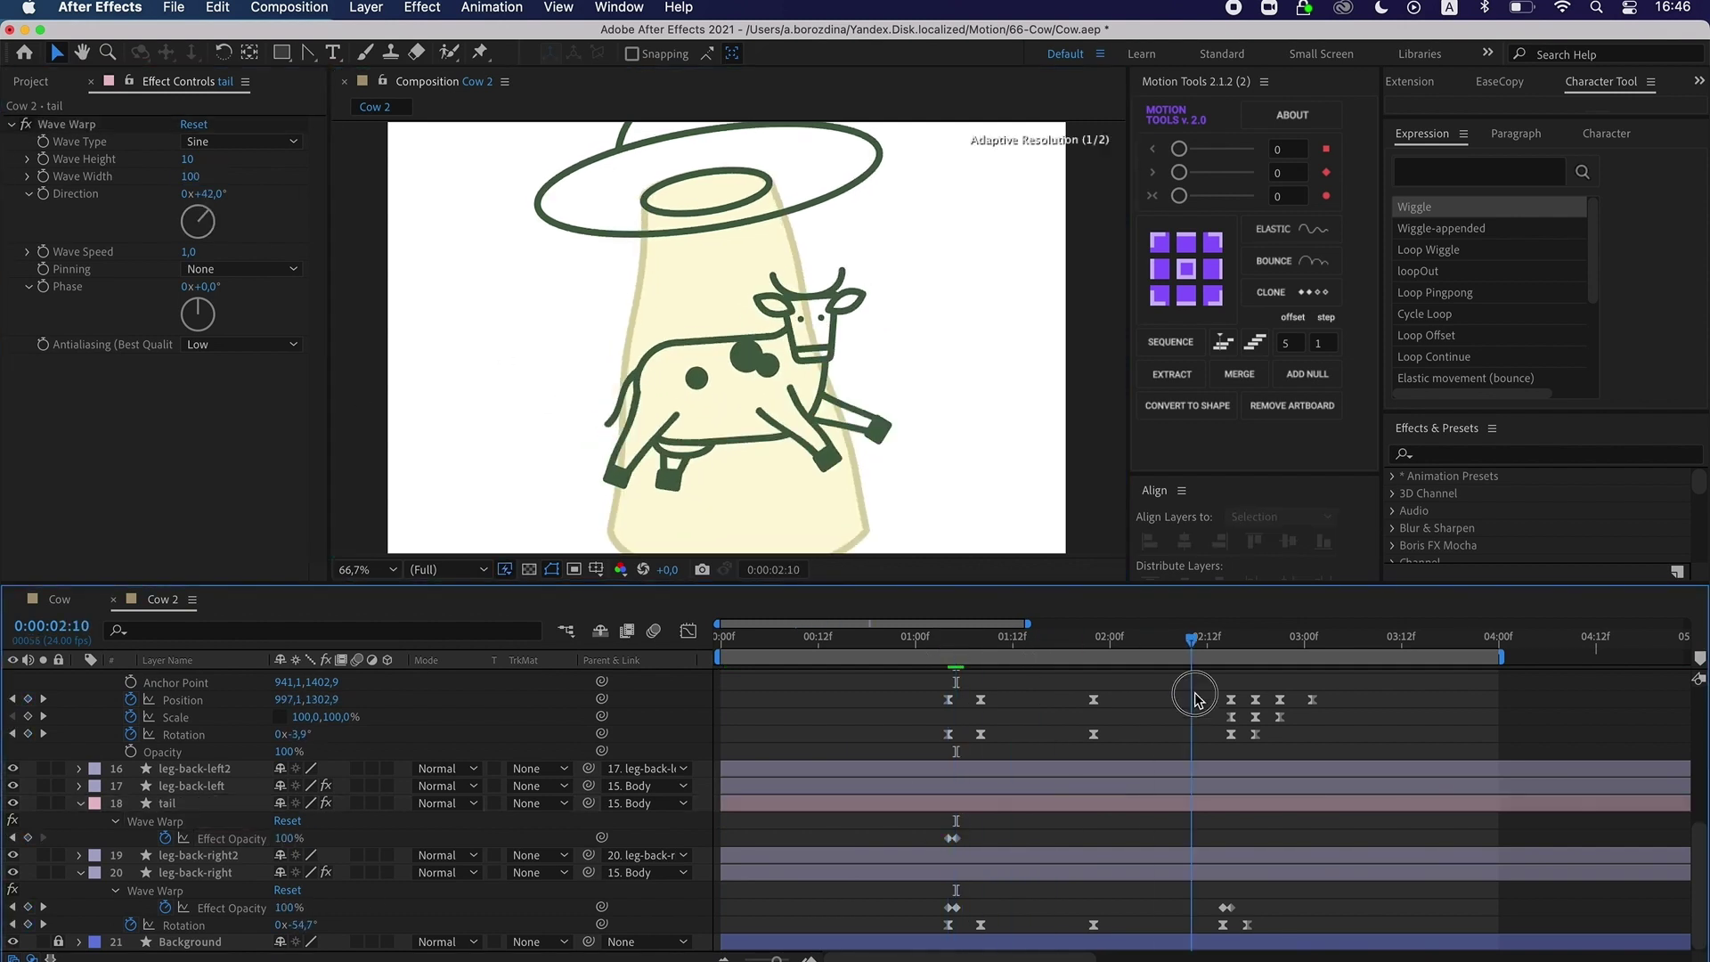
Keyframe the tail's Rotation through the lift and landing, setting the landing keyframe to 4°.
key("space")
left_click_drag(948, 638, 1280, 645)
scroll(920, 684, "down", 1)
left_click_drag(312, 838, 294, 843)
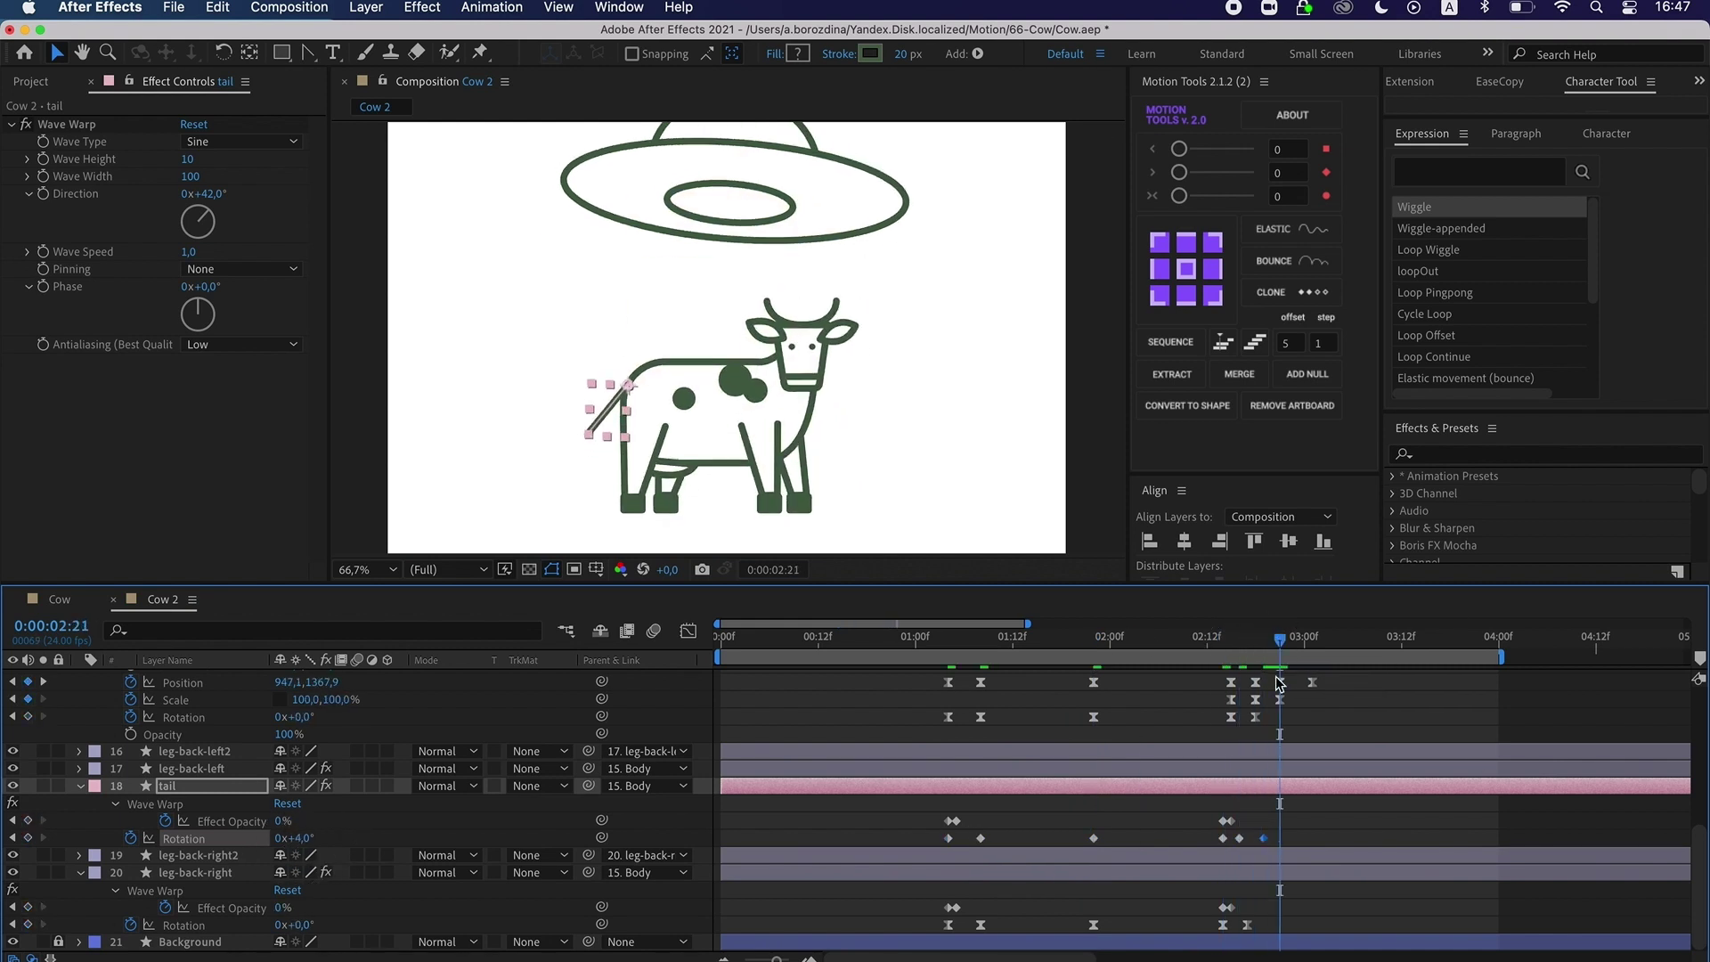
Duplicate the tail's Rotation keyframe at 0:00:02:16 to 0:00:02:18, in time with the Body's landing, and preview it.
mouse_move(1280, 642)
left_mouse_down()
mouse_move(1305, 656)
mouse_move(1249, 653)
left_mouse_up()
left_click(43, 682)
left_click(80, 873)
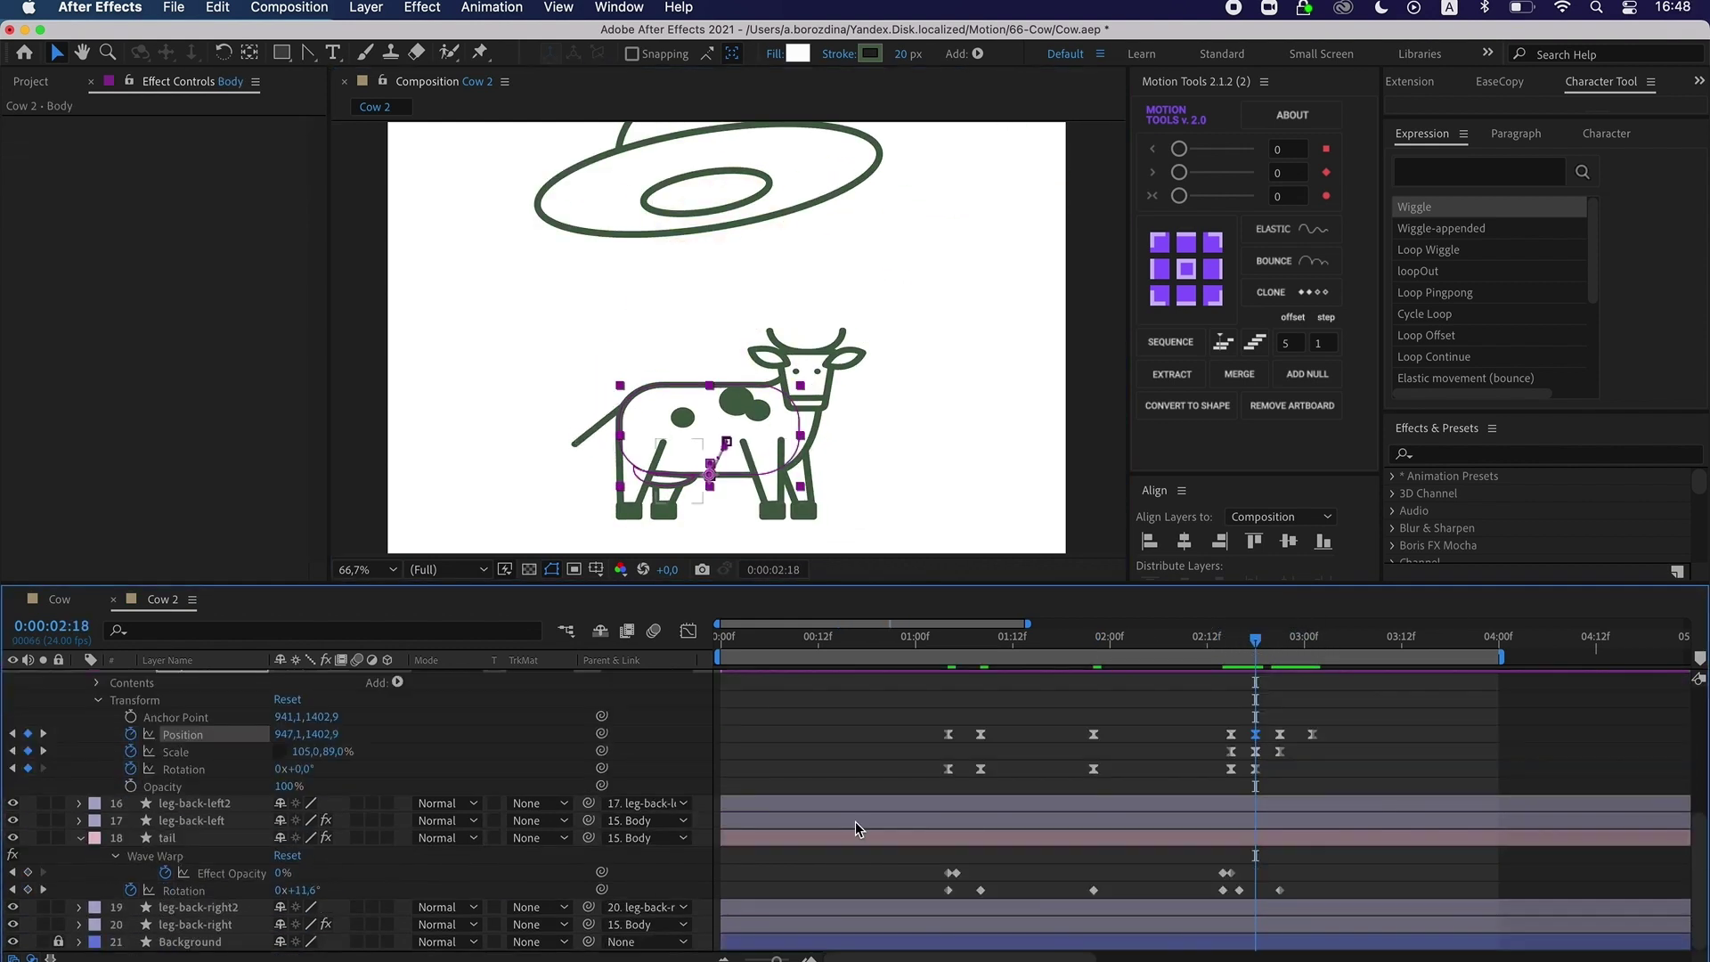
left_click(1239, 891)
key("space")
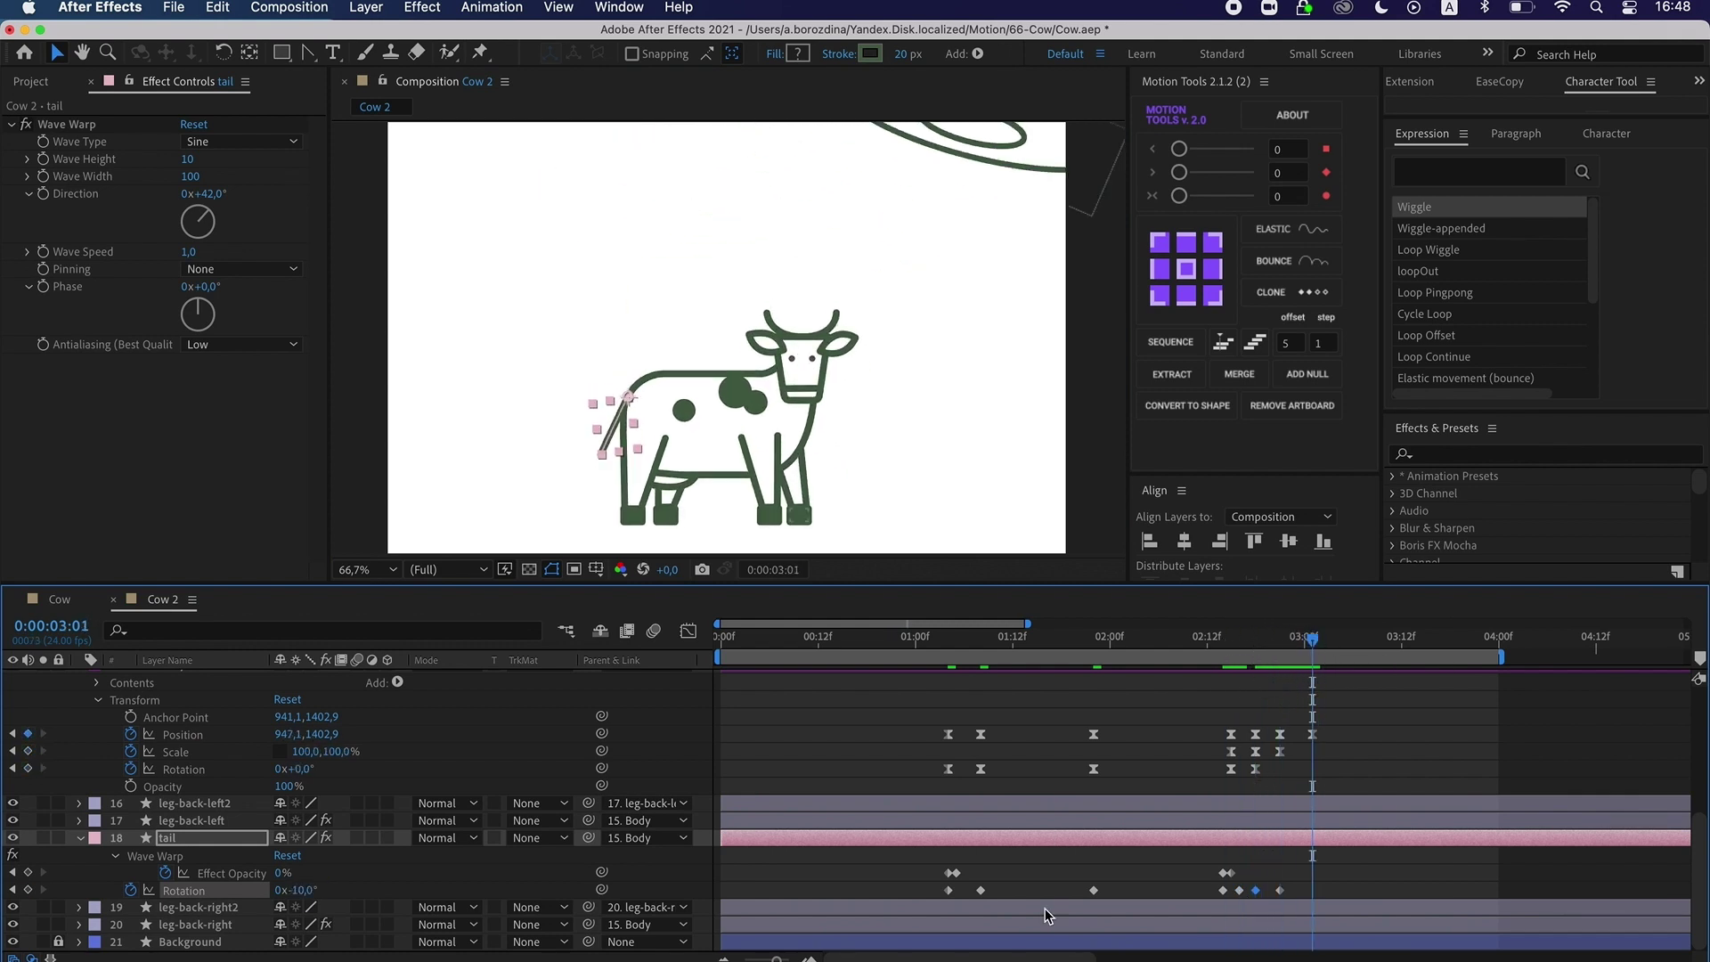
Keyframe the tail's Rotation to 0° at 0:00:03:01, Easy Ease all its Rotation keyframes, and preview the animation.
mouse_move(1313, 636)
left_mouse_down()
mouse_move(1316, 718)
mouse_move(1315, 641)
left_mouse_up()
key("super+z")
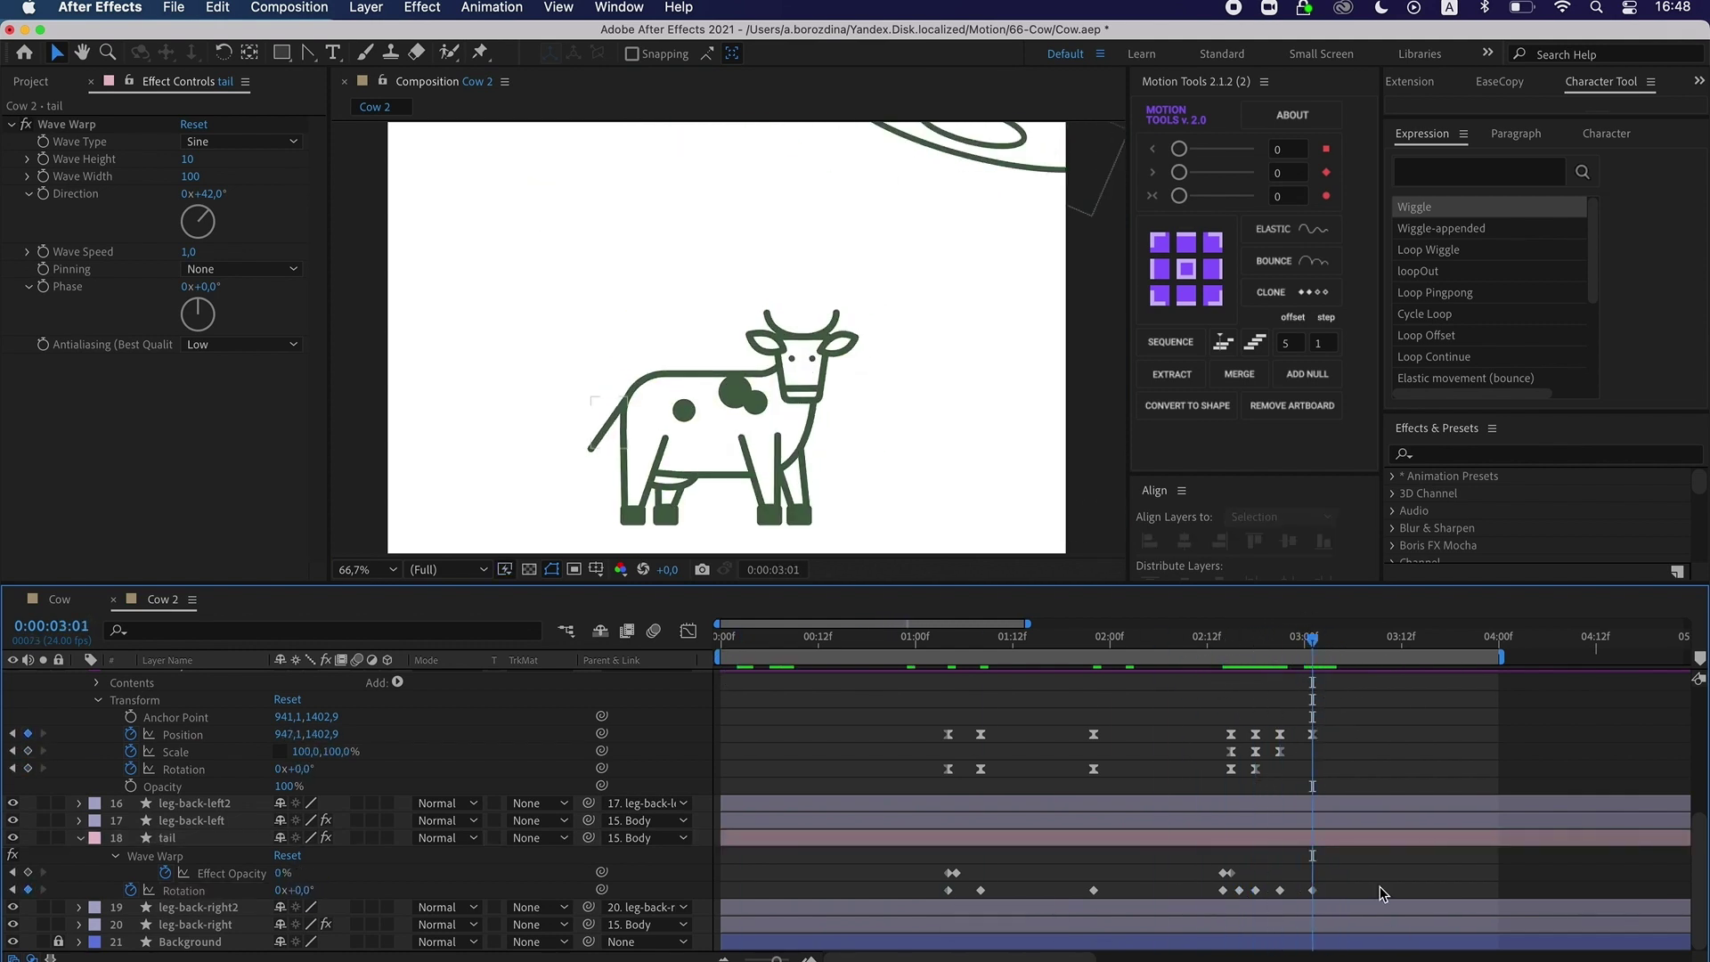
left_click_drag(1382, 894, 931, 885)
key("F9")
left_click(1418, 886)
key("space")
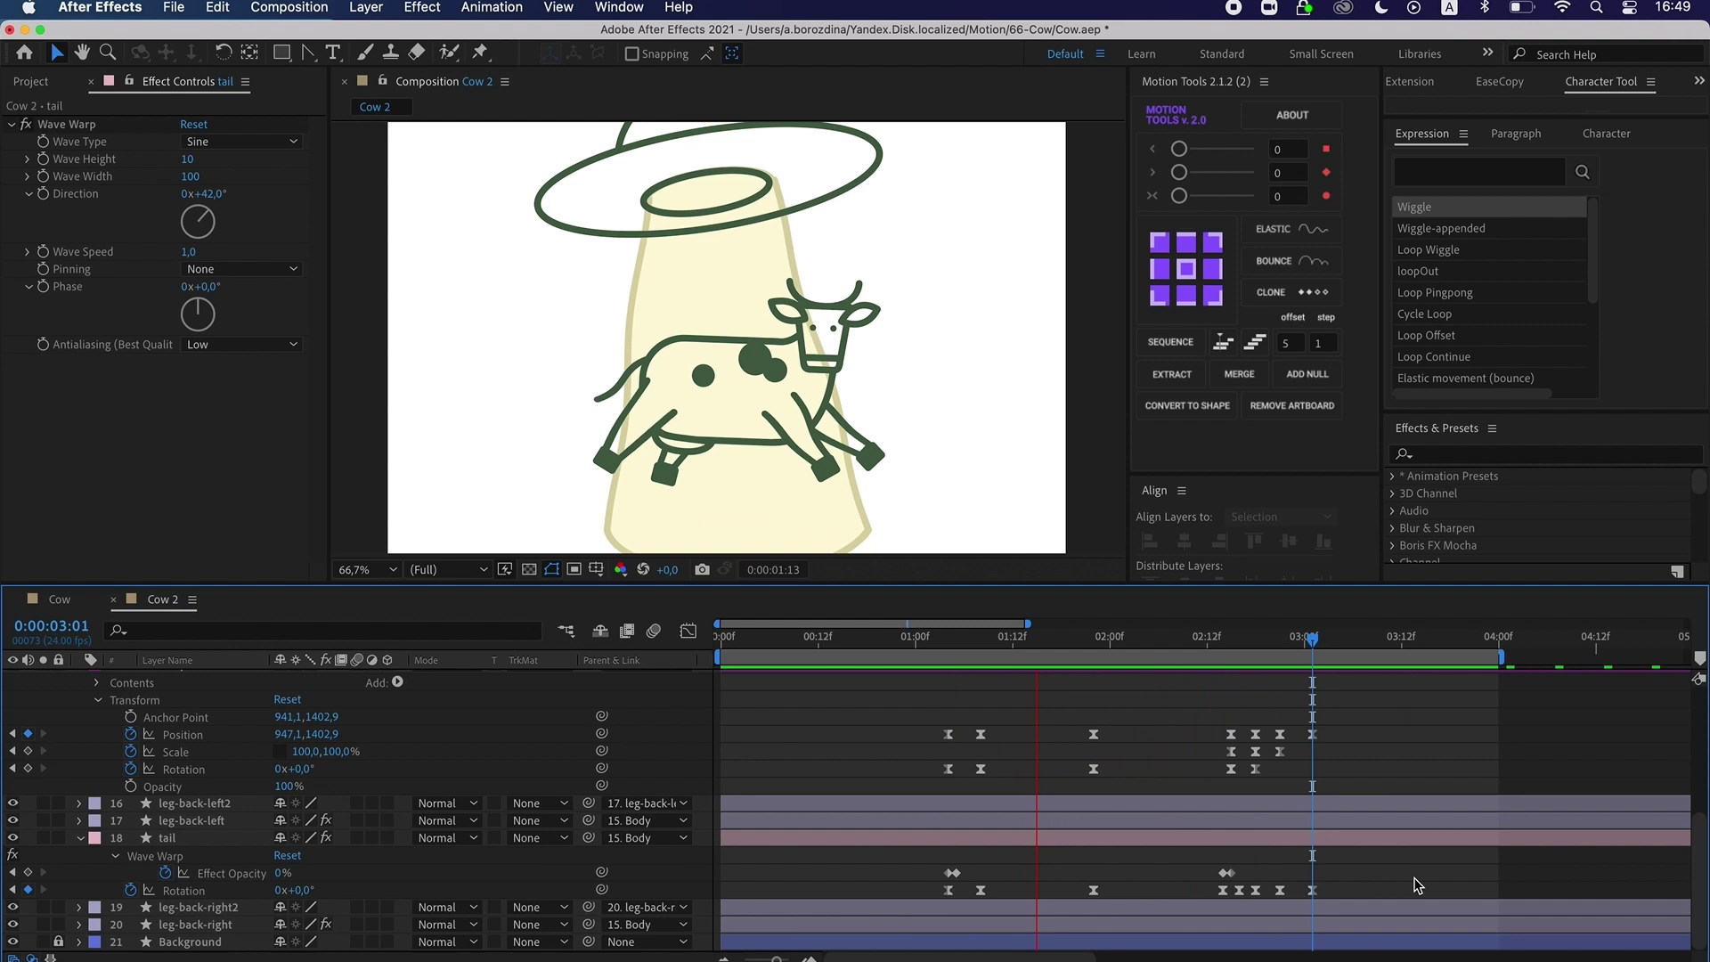
Keyframe ear-right's Rotation for the lift from 0:00:01:04 and for the landing from 0:00:02:14 to 0:00:02:23.
left_click(367, 569)
left_click(418, 529)
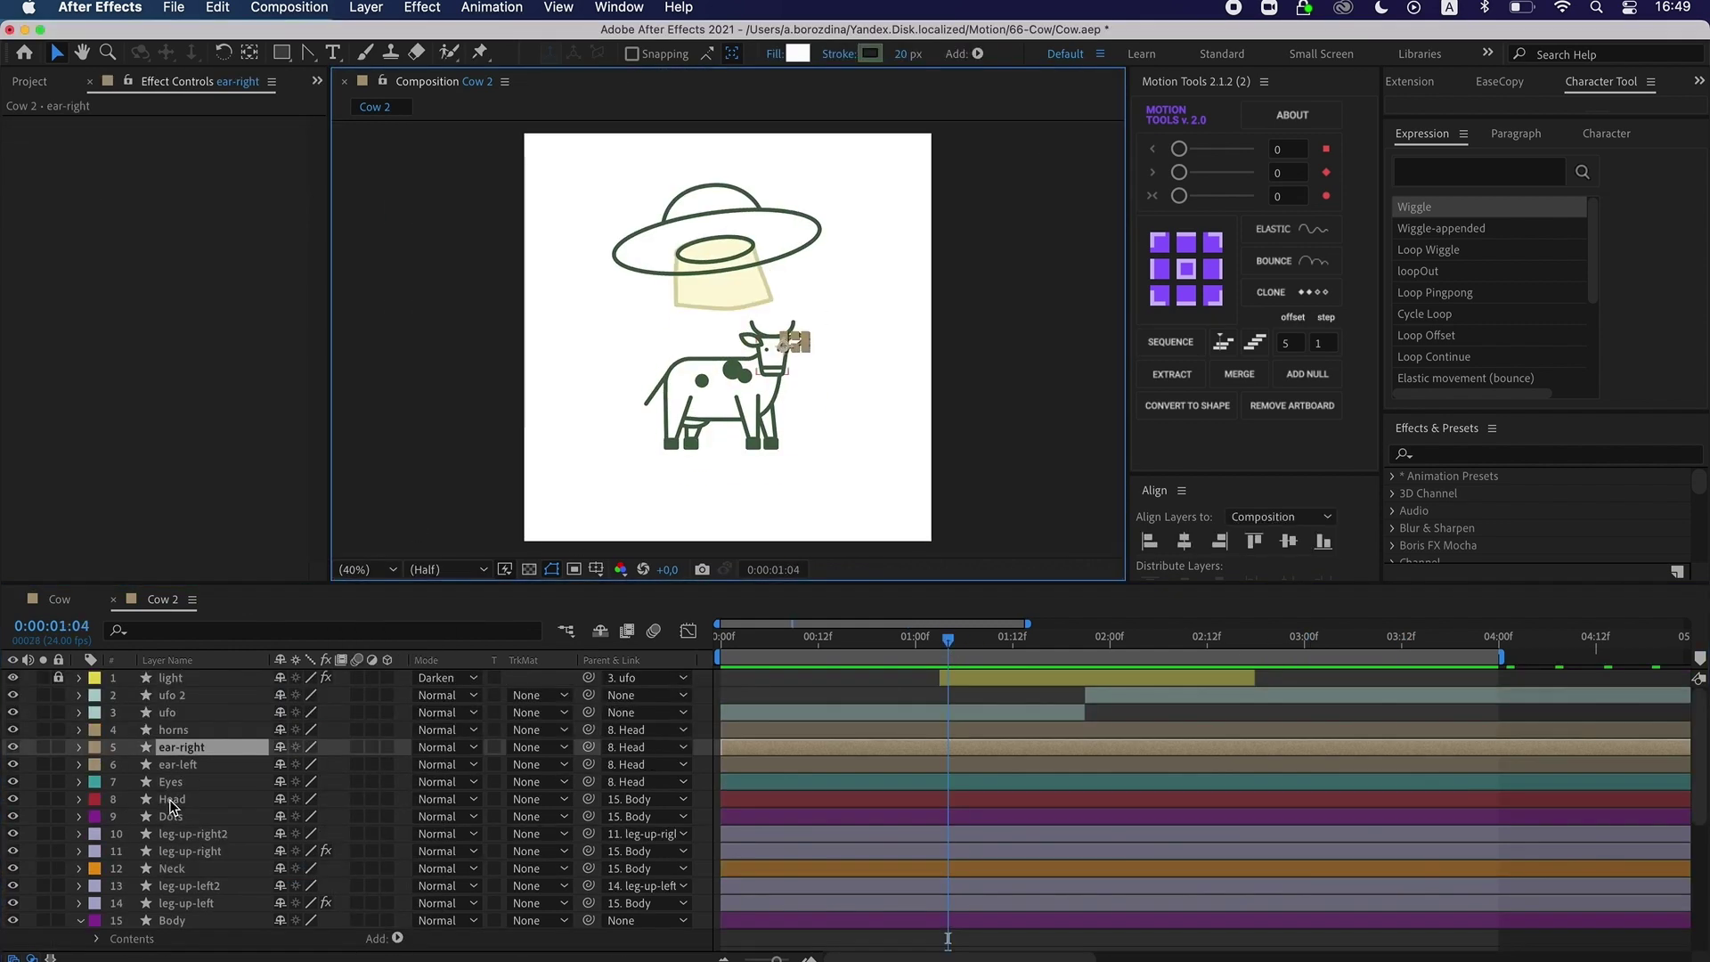
scroll(892, 318, "up", 2)
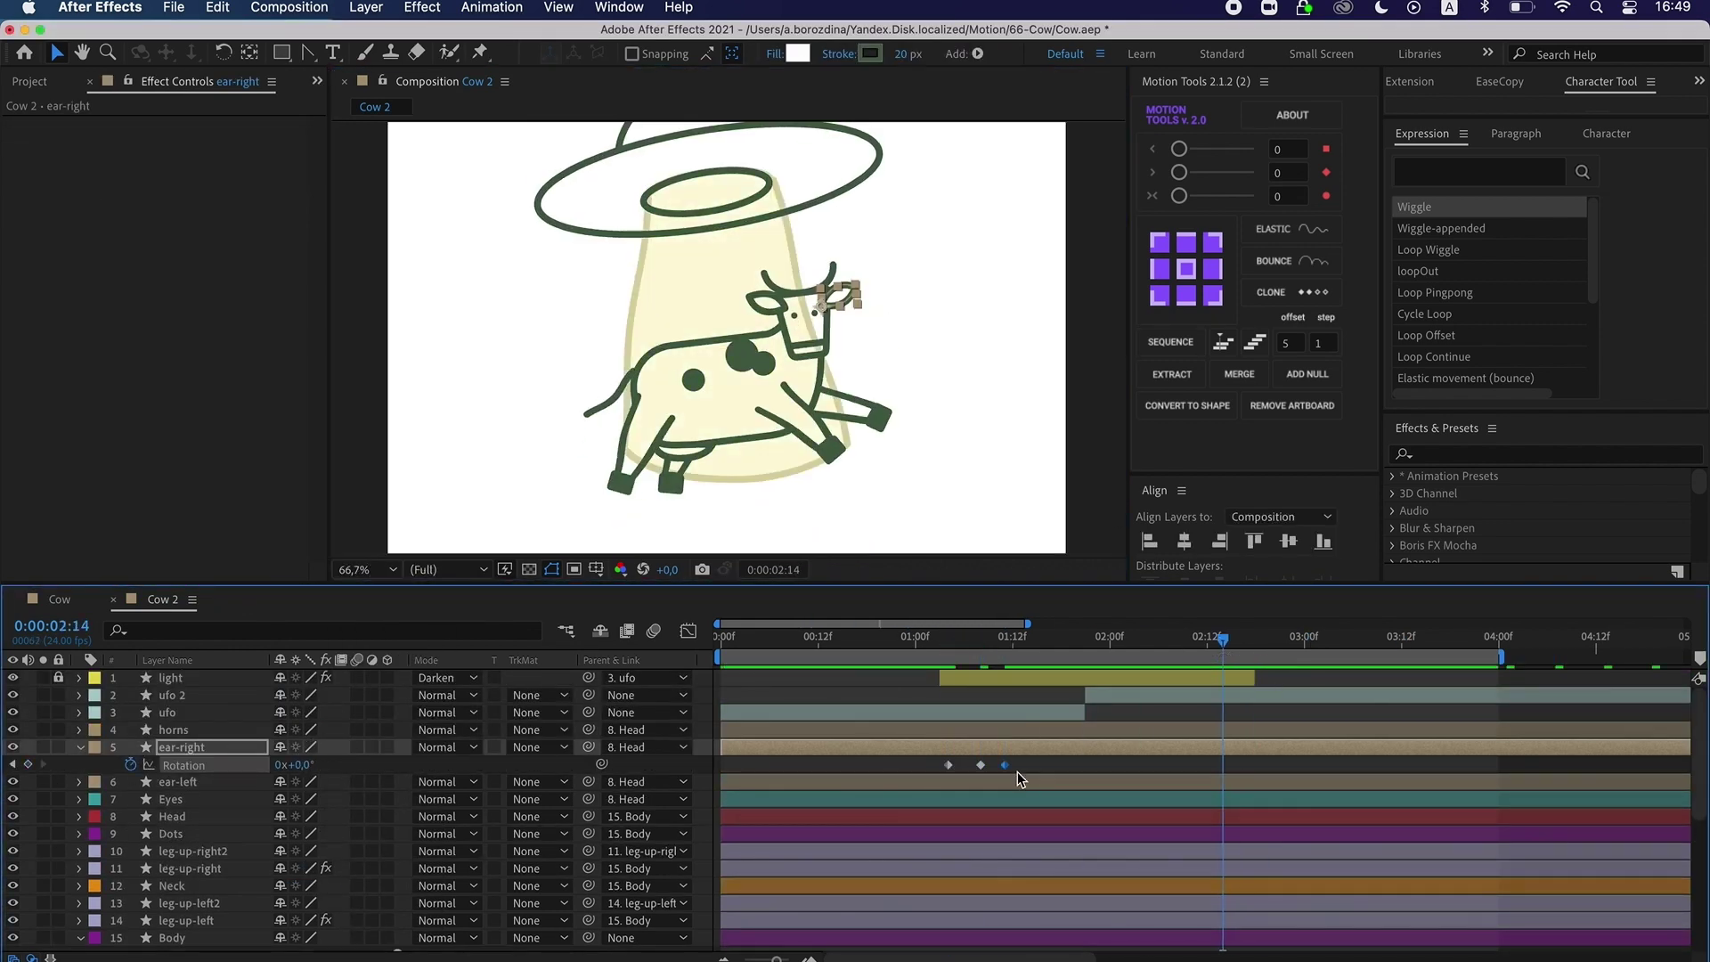
left_click_drag(1272, 639, 1167, 698)
key("super+v")
left_click(1353, 775)
key("space")
Apply Easy Ease to all of ear-right's Rotation keyframes and preview the ear movement.
left_click_drag(1352, 771, 877, 758)
key("F9")
left_click(870, 763)
key("space")
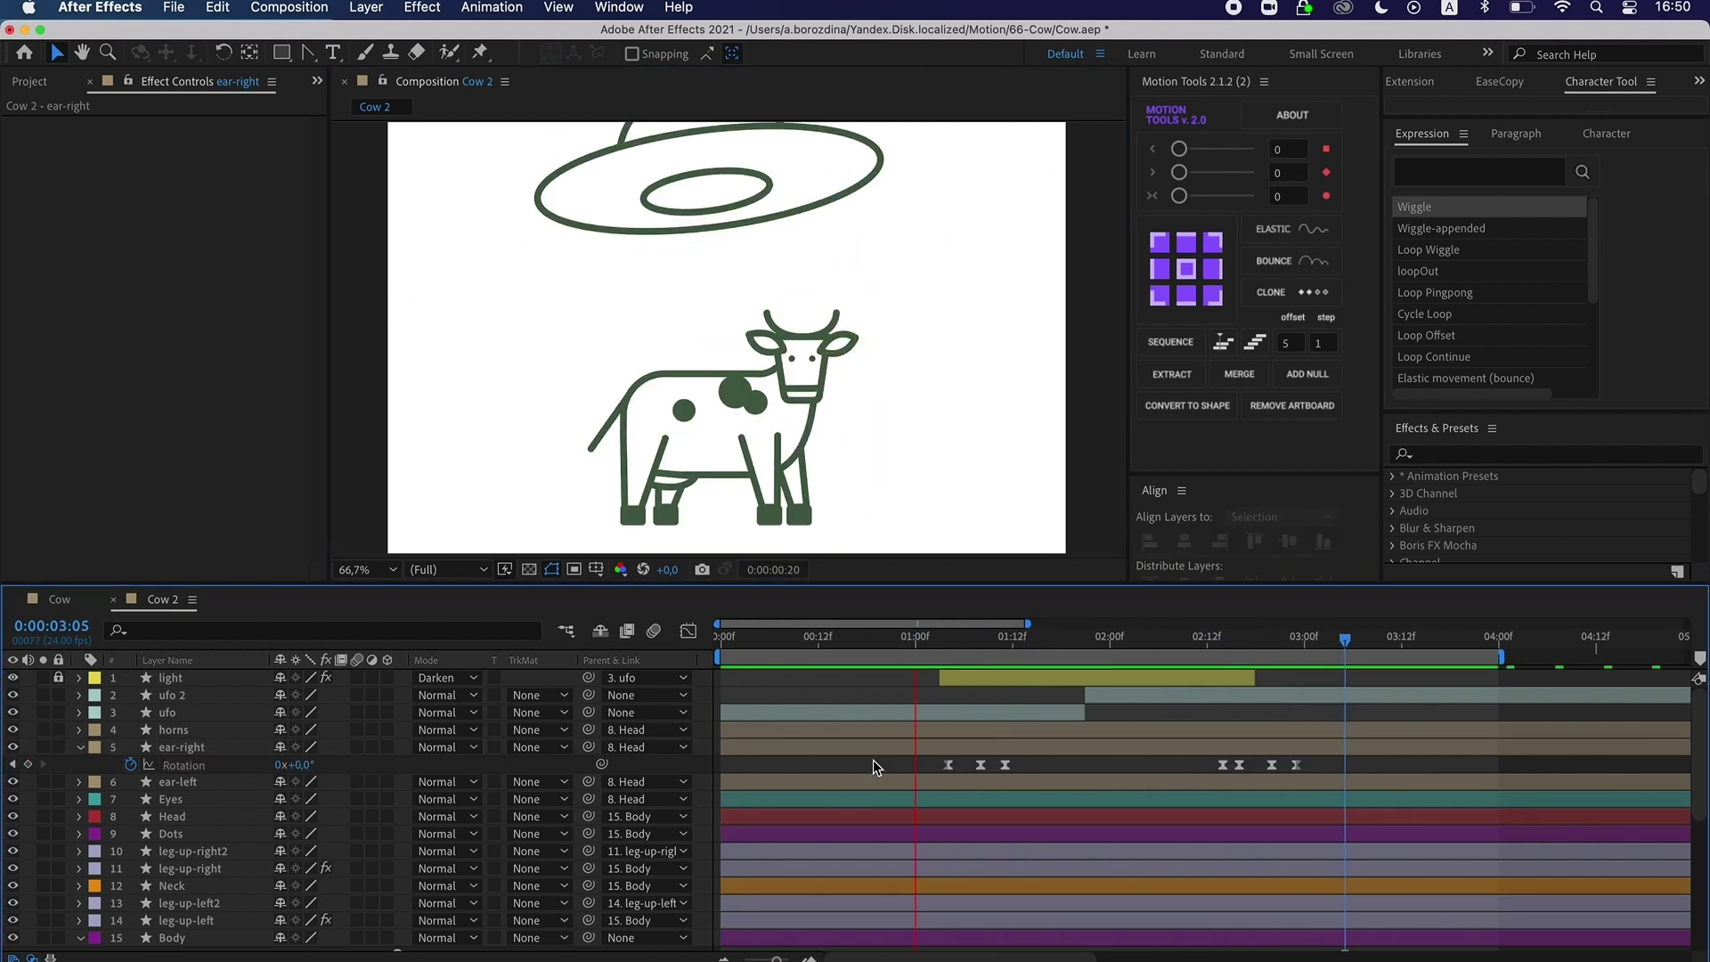
Copy ear-right's Rotation keyframes to ear-left and mirror their values.
left_click_drag(972, 643, 972, 765)
left_click_drag(974, 641, 1296, 677)
left_click(1368, 775)
key("space")
left_click_drag(1296, 765, 921, 759)
left_click_drag(926, 641, 1004, 664)
left_click(179, 782)
key("super+v")
left_click(1061, 816)
left_click(303, 799)
Preview both ears' movement and check the timing around the landing.
key("space")
left_click_drag(1240, 641, 1321, 643)
left_click(1099, 420)
key("space")
key("space")
Shift both ears' lift Rotation keyframes earlier to start at 0:00:01:03, preview, and fit the composition in the viewer.
left_click_drag(1024, 757, 942, 805)
left_click(1019, 801)
key("space")
left_click_drag(1005, 799, 935, 803)
key("space")
left_click_drag(948, 800, 940, 799)
key("space")
left_click(367, 570)
left_click(366, 389)
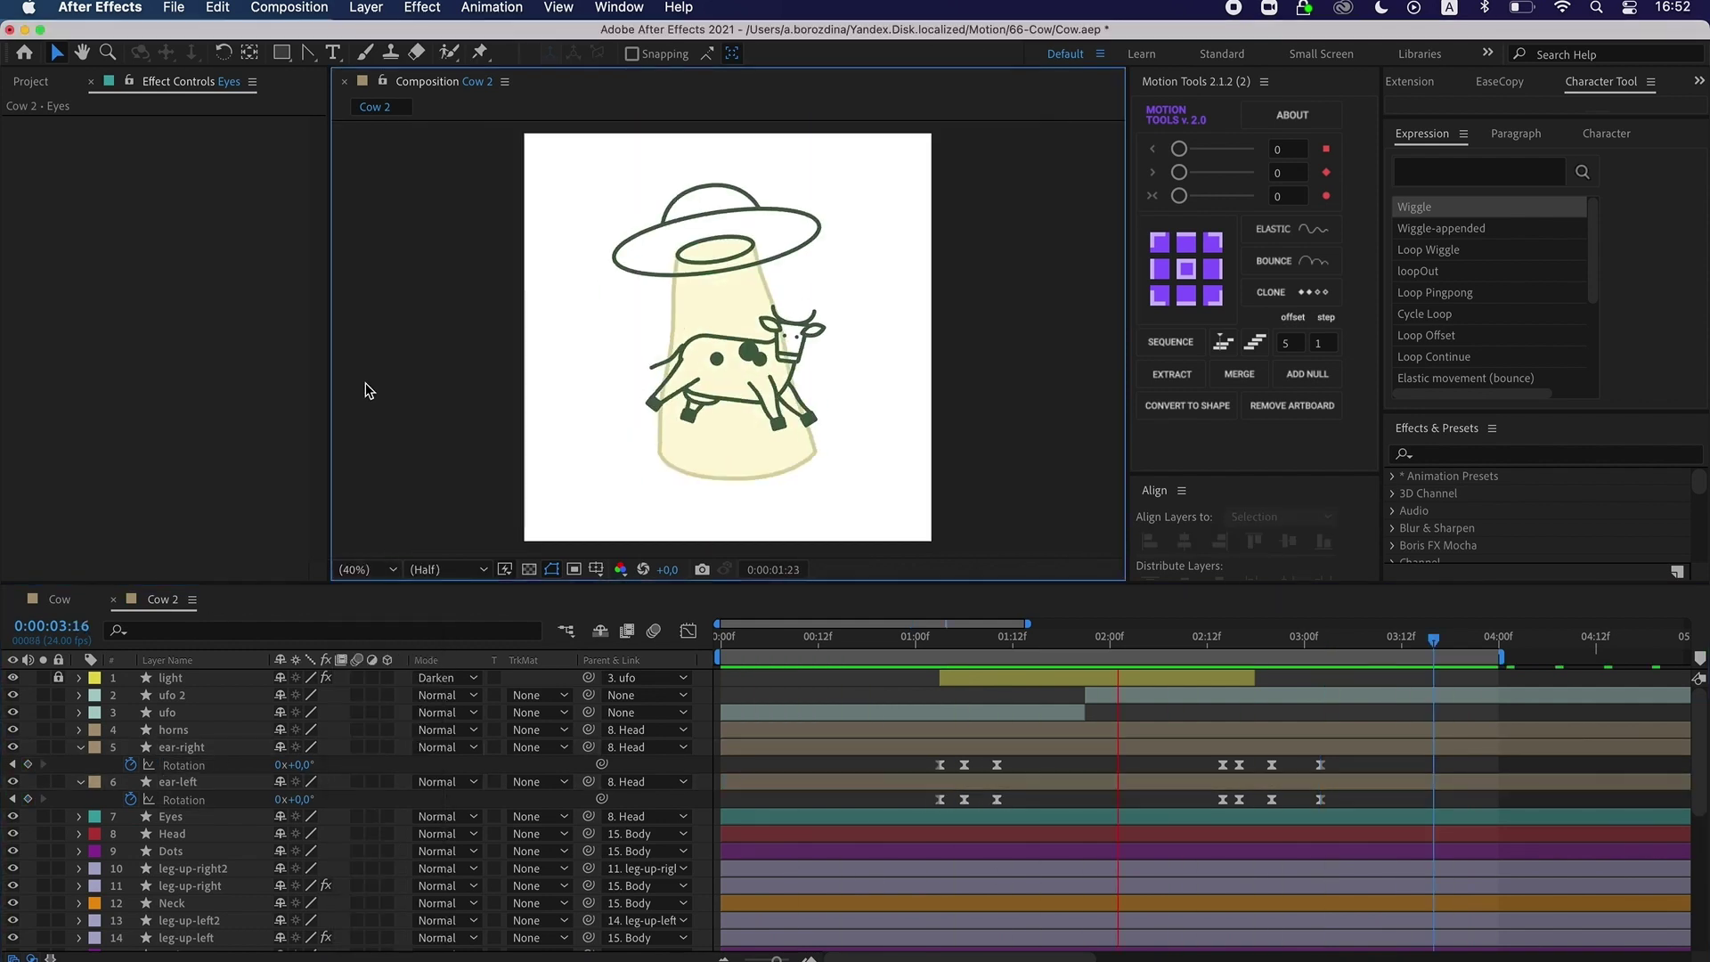
Delay both ears' lift Rotation keyframes so they run from 0:00:01:06 to 0:00:01:12.
mouse_move(967, 645)
left_mouse_down()
mouse_move(990, 671)
mouse_move(956, 674)
left_mouse_up()
left_click_drag(977, 757, 954, 805)
left_click_drag(964, 800, 966, 805)
left_click_drag(996, 800, 1004, 800)
left_click(1024, 800)
left_click_drag(960, 645, 980, 675)
left_click_drag(1020, 757, 1013, 800)
left_click(1033, 800)
left_click_drag(964, 643, 982, 682)
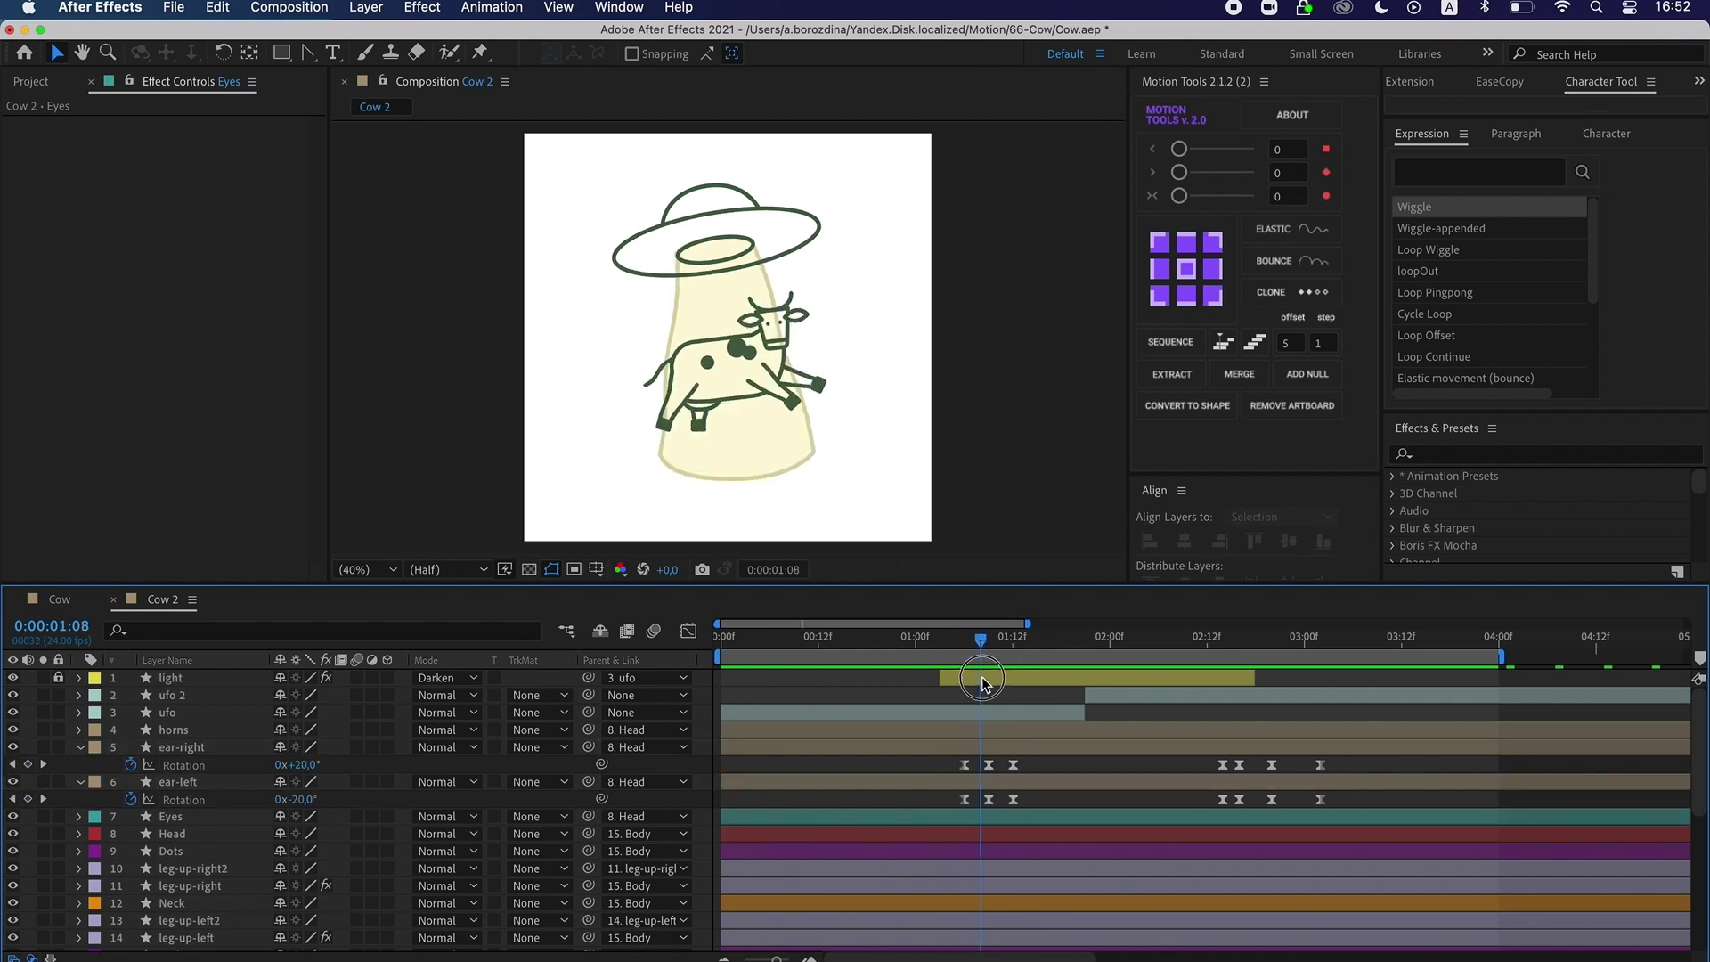
At 0:00:01:08, set ear-right's Rotation to 17° and ear-left's to -17°, and preview the ears.
left_click_drag(1134, 641, 981, 675)
left_click(304, 765)
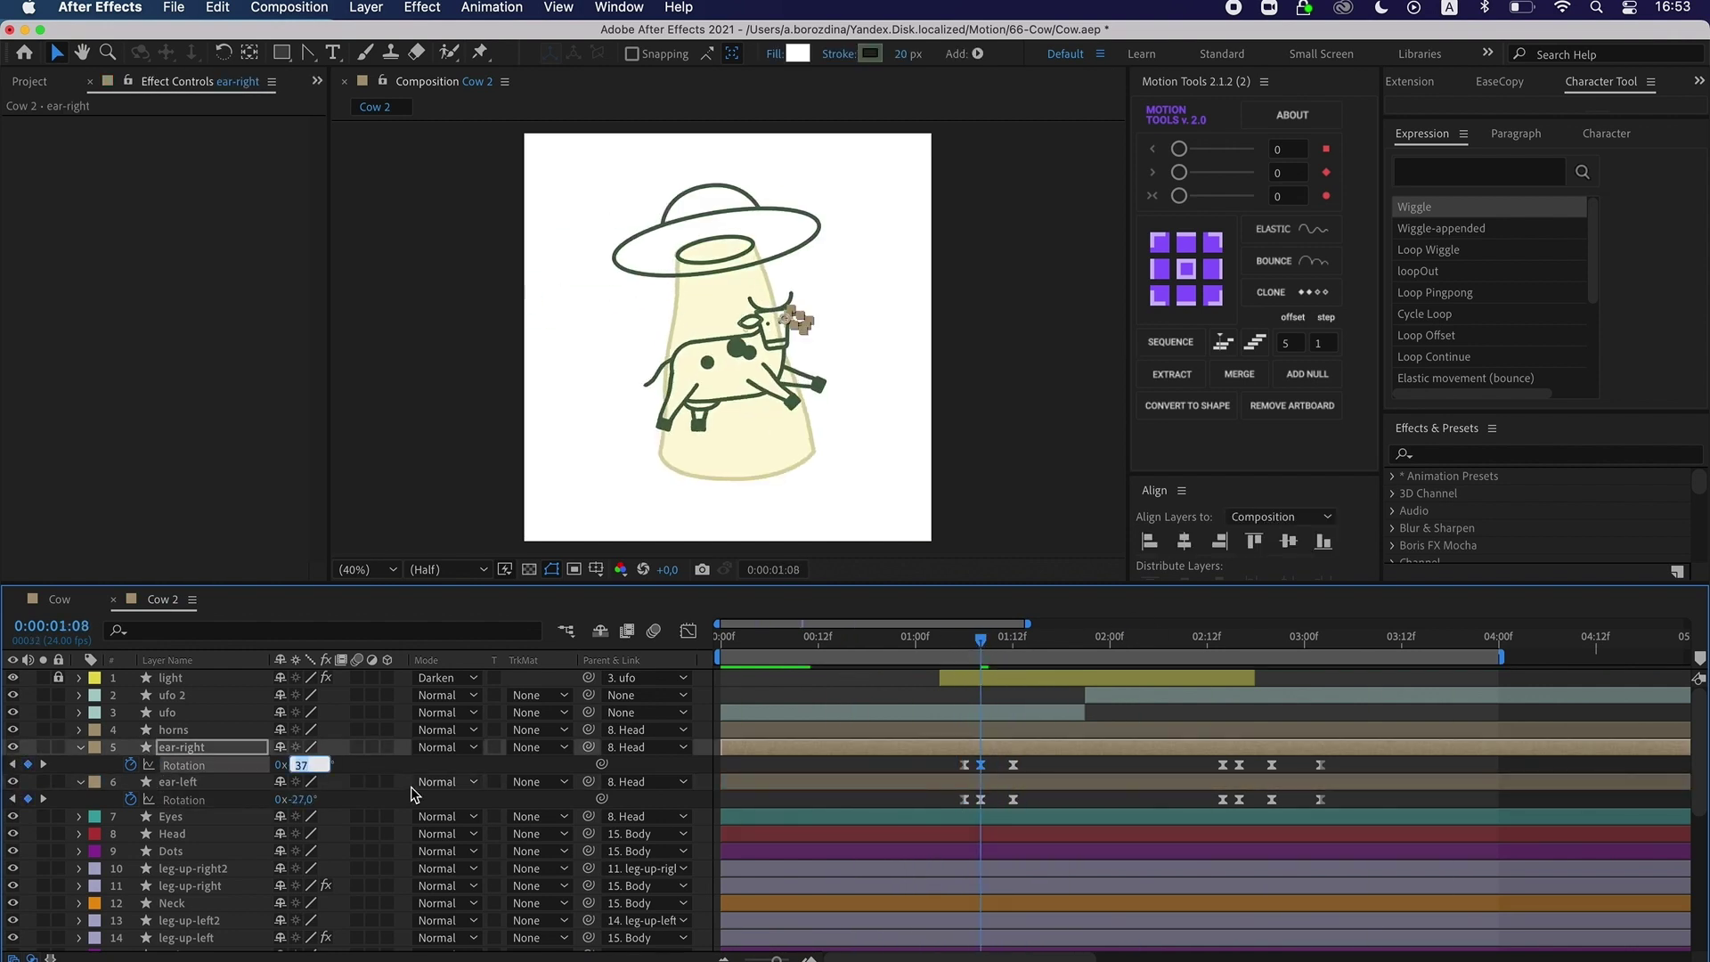
type("17")
left_click(305, 800)
type("-17")
left_click(1044, 414)
key("space")
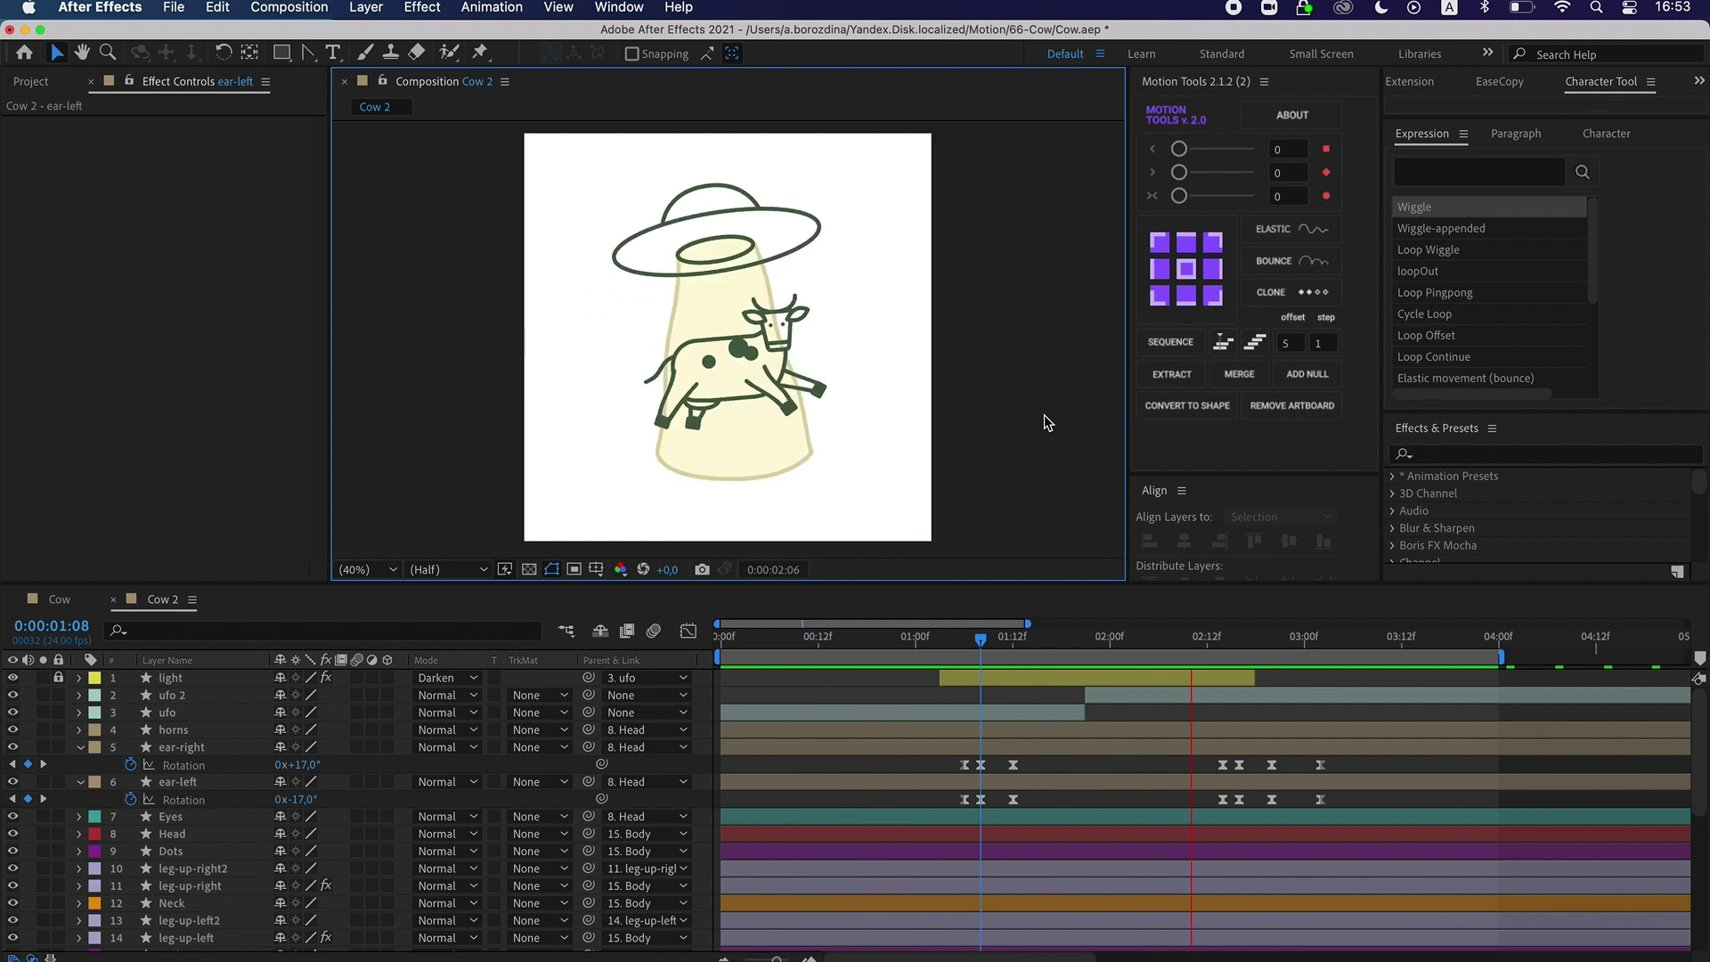
Reduce leg-up-right's and leg-up-left's mid-air Rotation to one keyframe each, with leg-up-left's at 0:00:01:19.
left_click(762, 640)
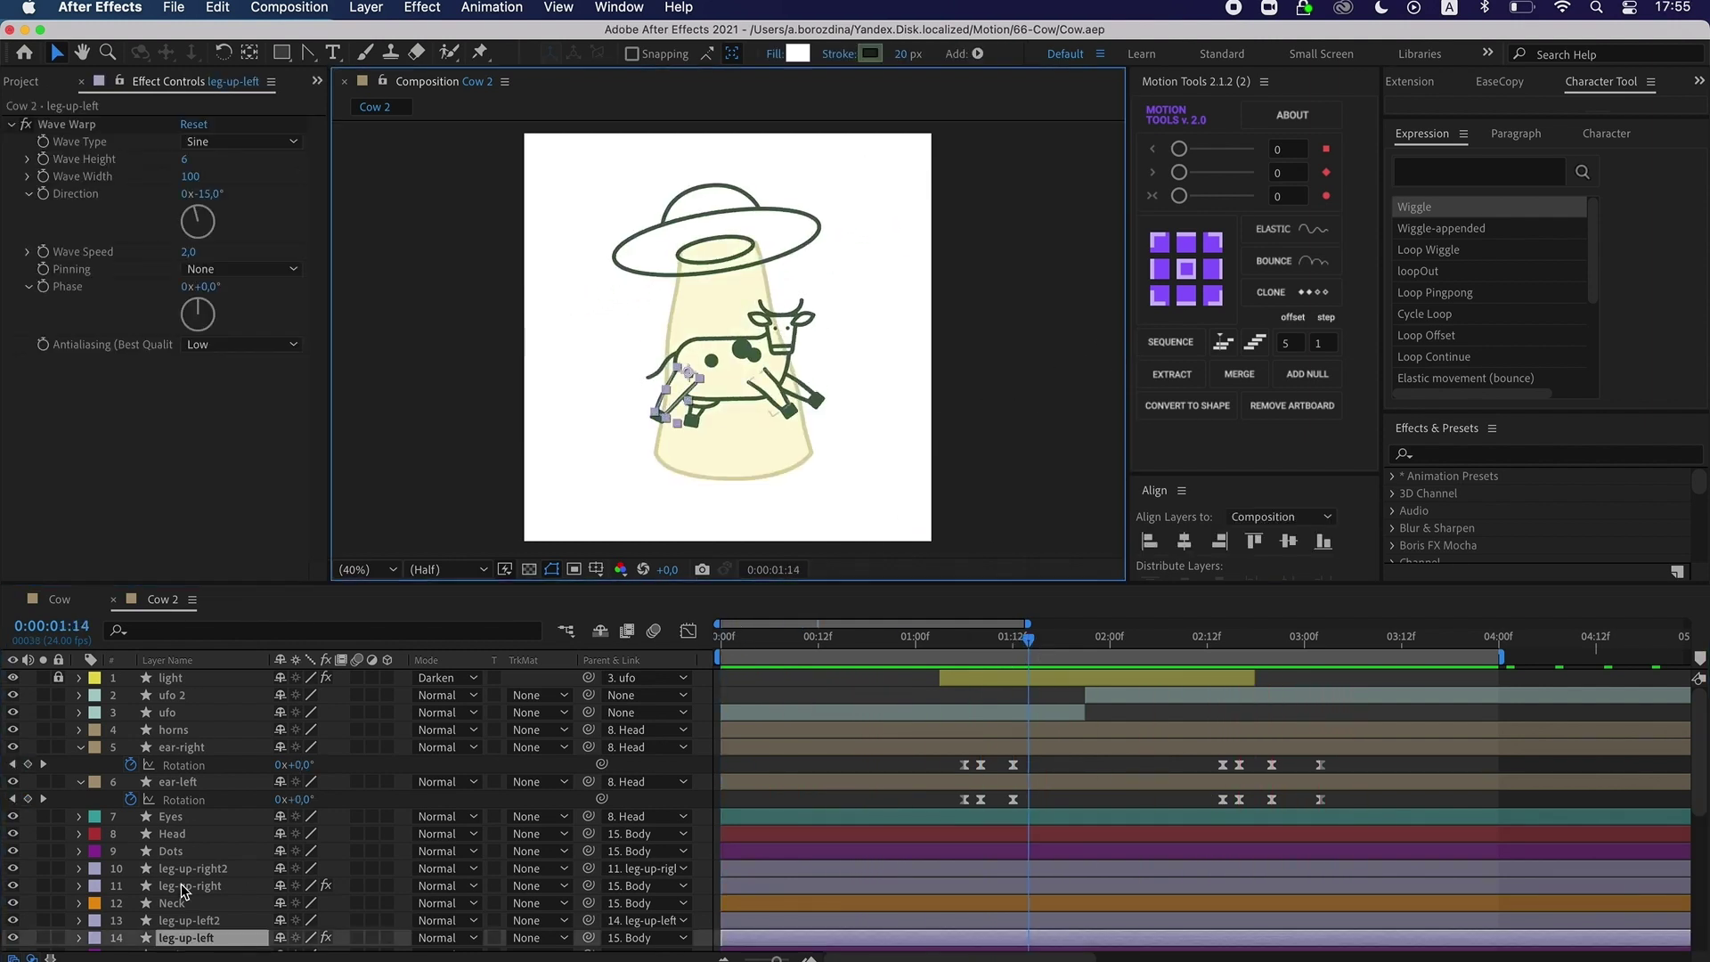
scroll(1069, 846, "down", 5)
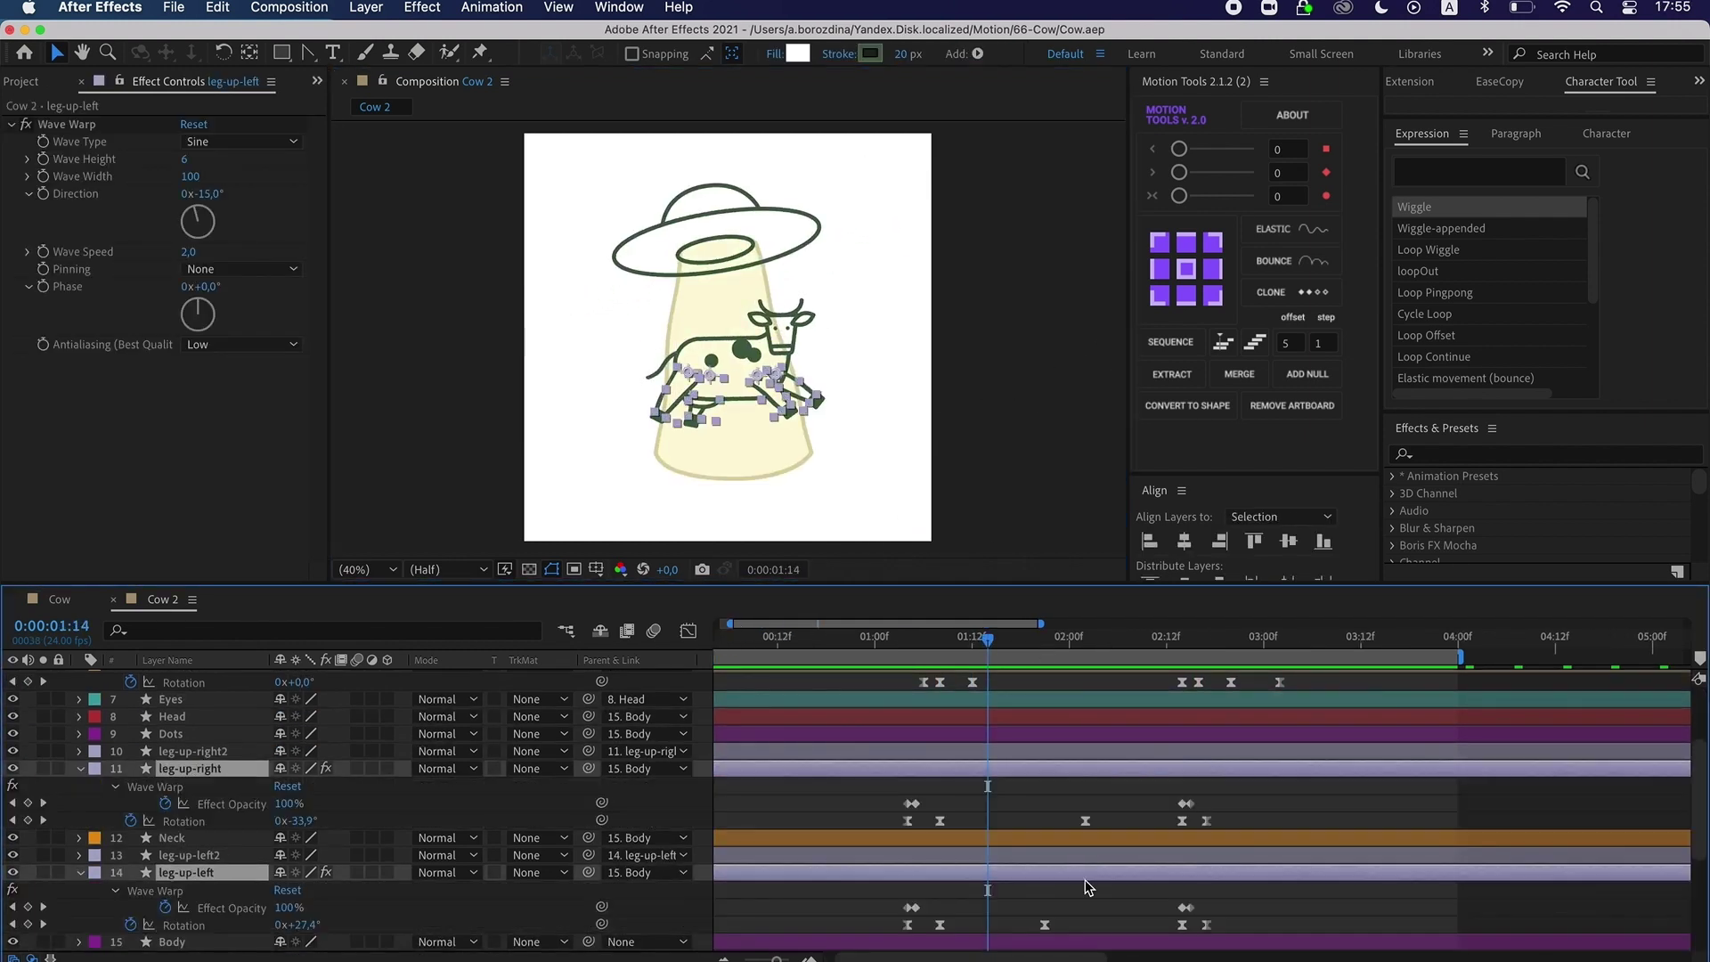
left_click(940, 716)
scroll(998, 812, "up", 2)
left_click_drag(940, 716, 1176, 723)
scroll(997, 812, "down", 2)
scroll(1108, 701, "up", 3)
scroll(1108, 702, "down", 2)
left_click_drag(1028, 753, 1075, 759)
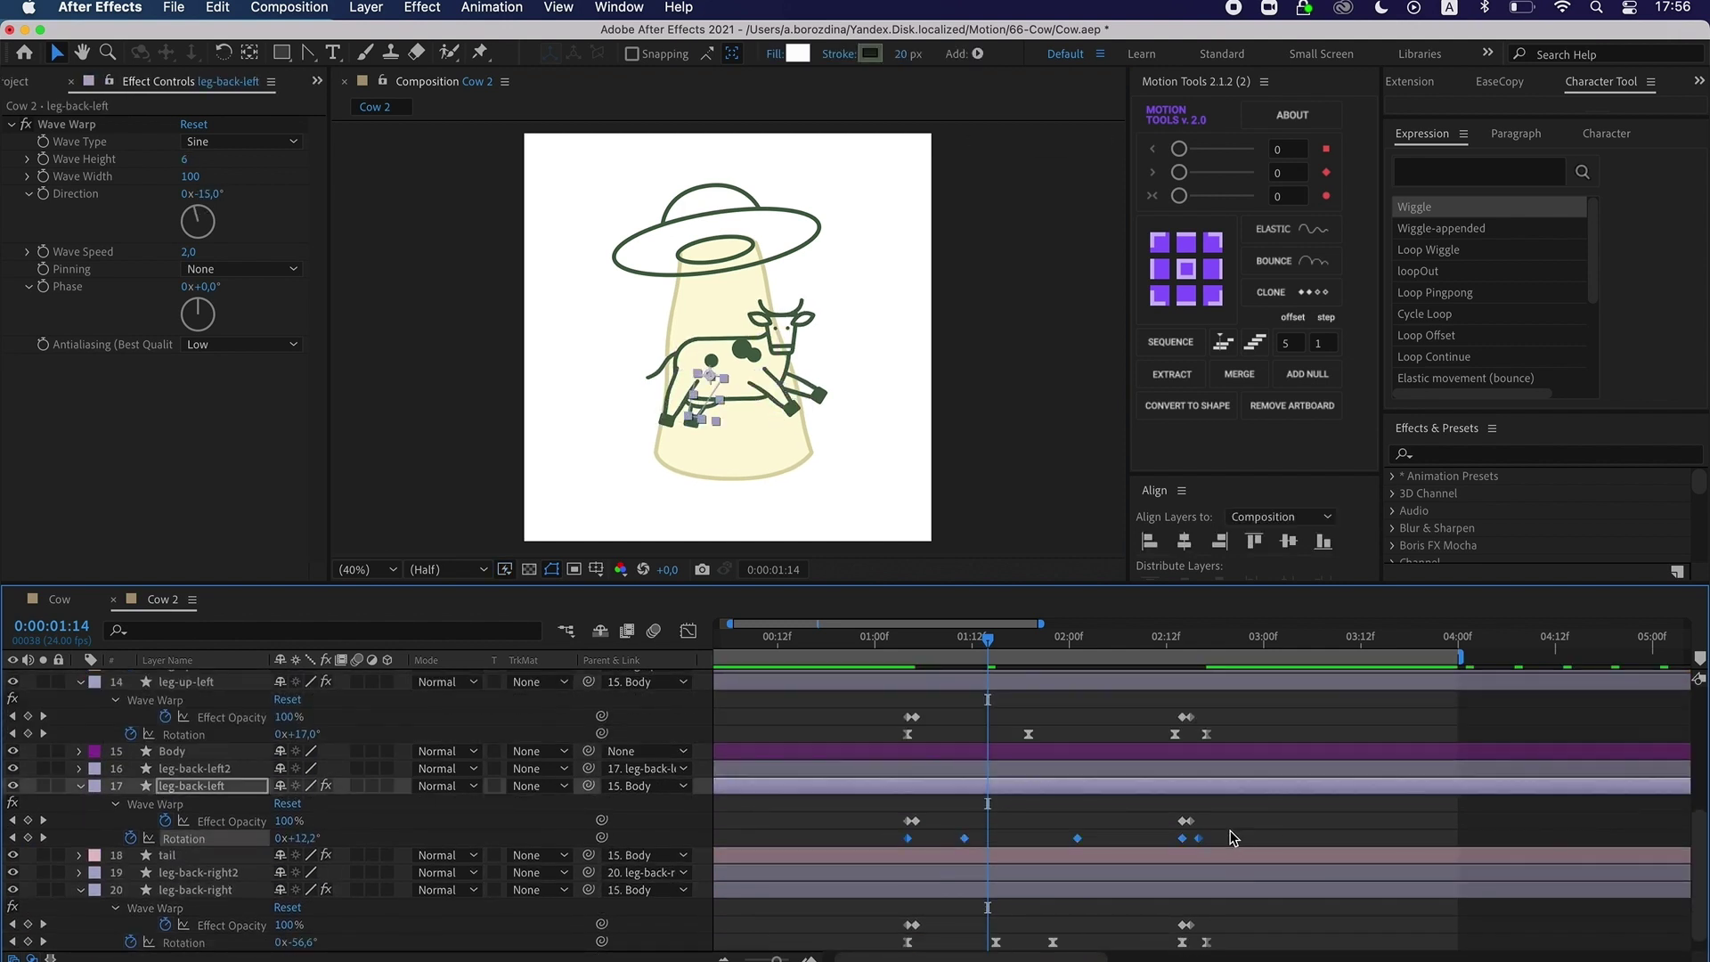
Reduce leg-back-left's and leg-back-right's mid-air Rotation to one keyframe each, with leg-back-left's at 0:00:01:20.
left_click_drag(967, 842, 1053, 843)
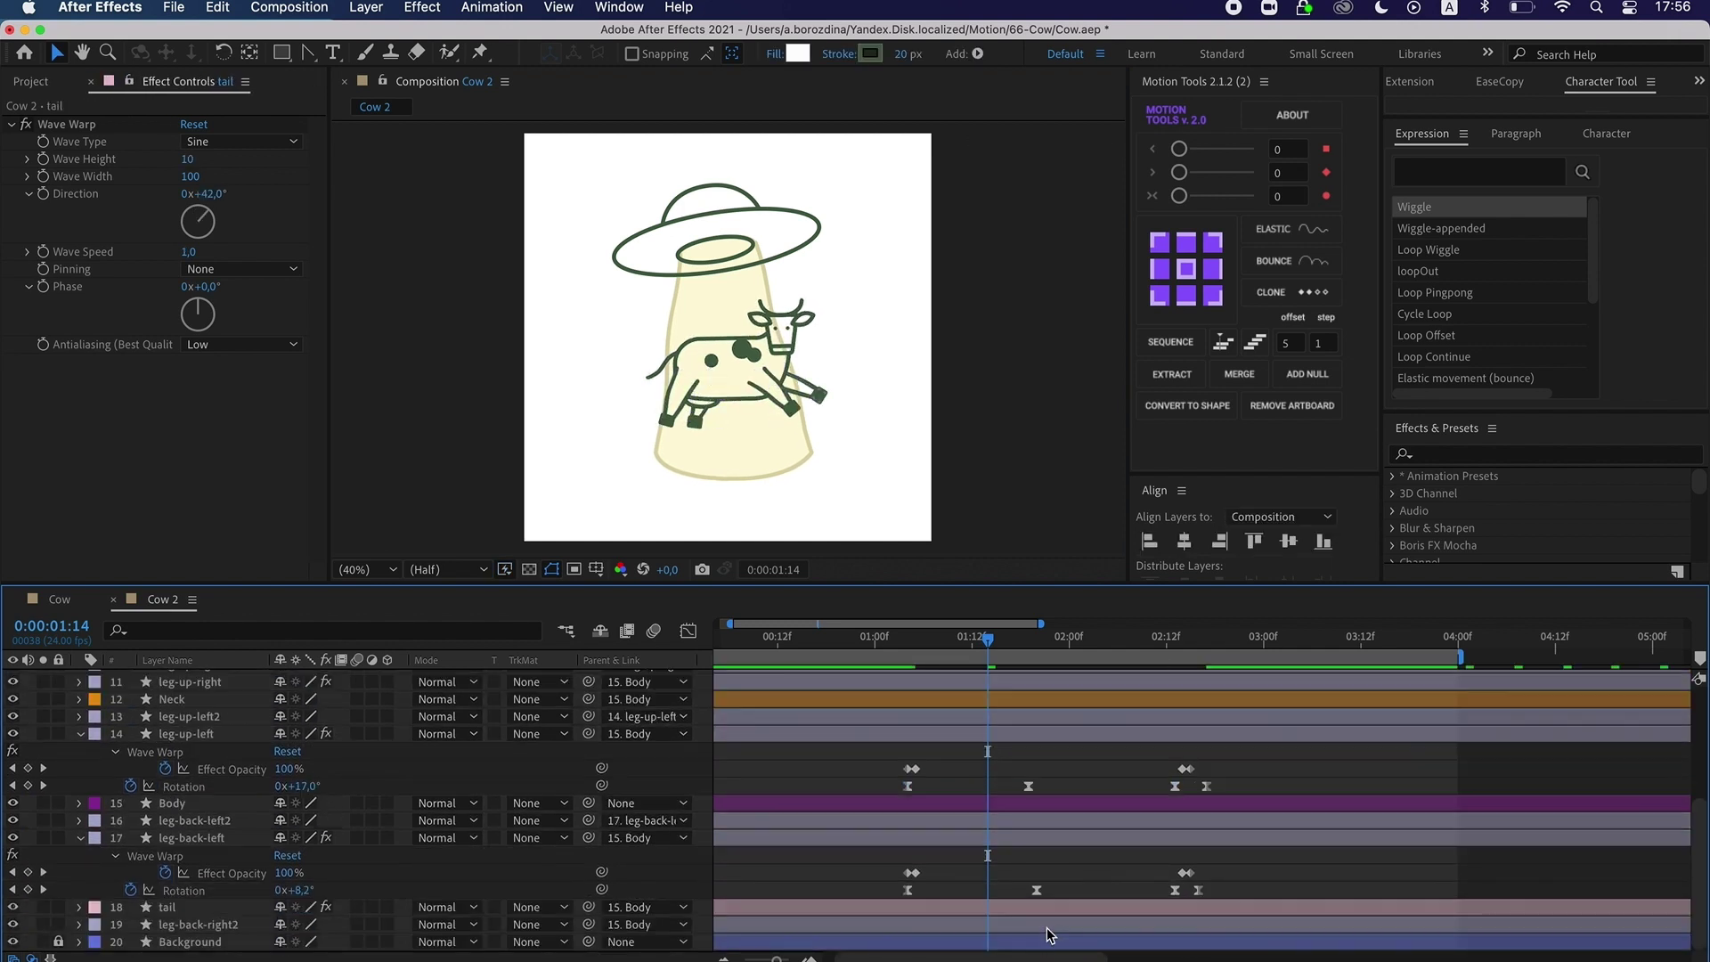
left_click(1050, 935)
scroll(1157, 868, "down", 1)
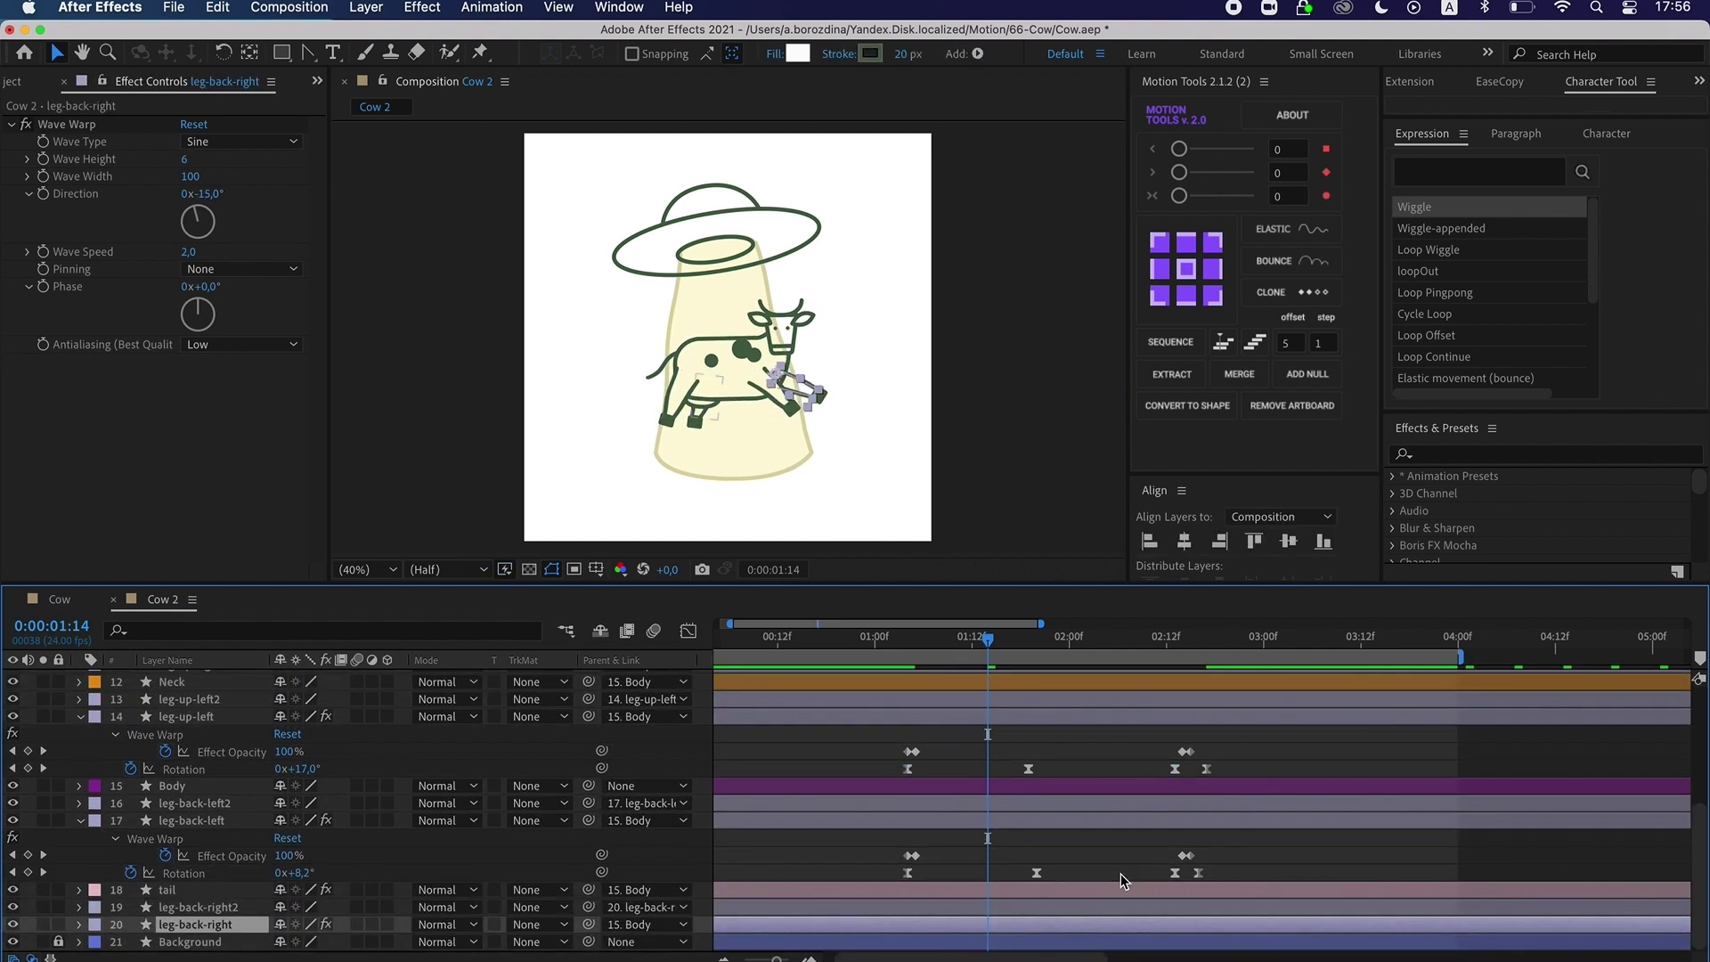
key("u")
scroll(1122, 879, "down", 3)
left_click_drag(995, 925, 1045, 926)
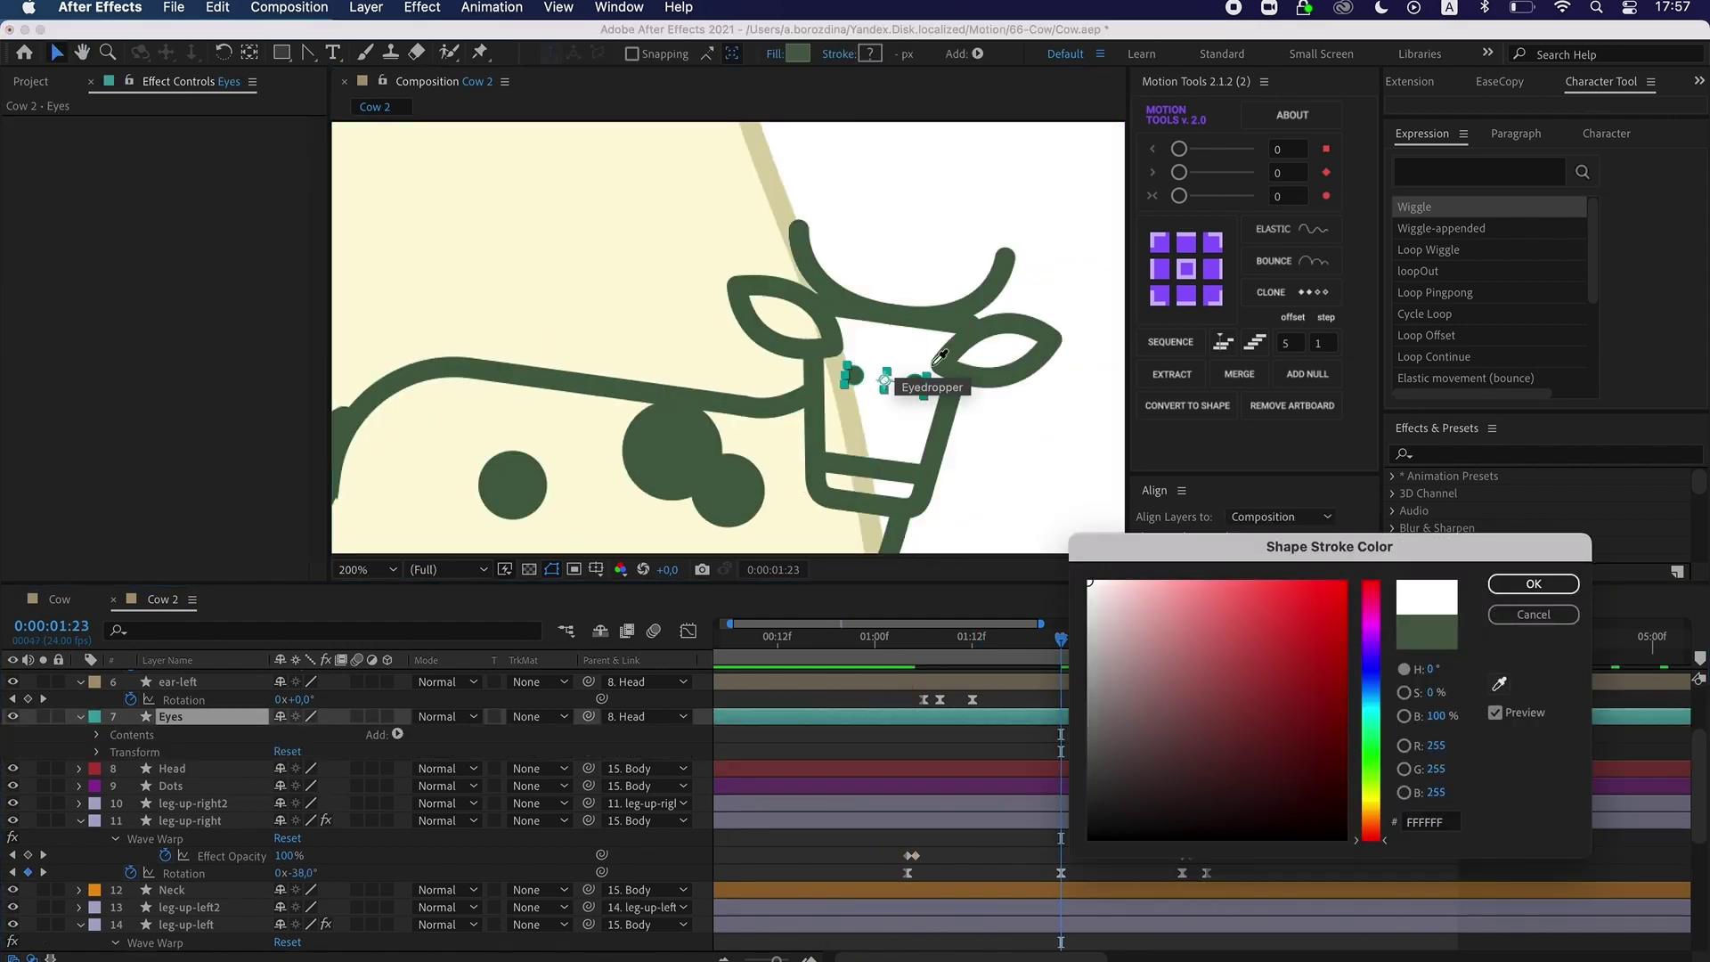
Enable Scale keyframing for Group 1 and Group 2 of the Eyes layer and show only the keyframed properties.
left_click(901, 55)
left_click(97, 735)
left_click(115, 769)
left_click(134, 820)
left_click(165, 873)
left_click(115, 752)
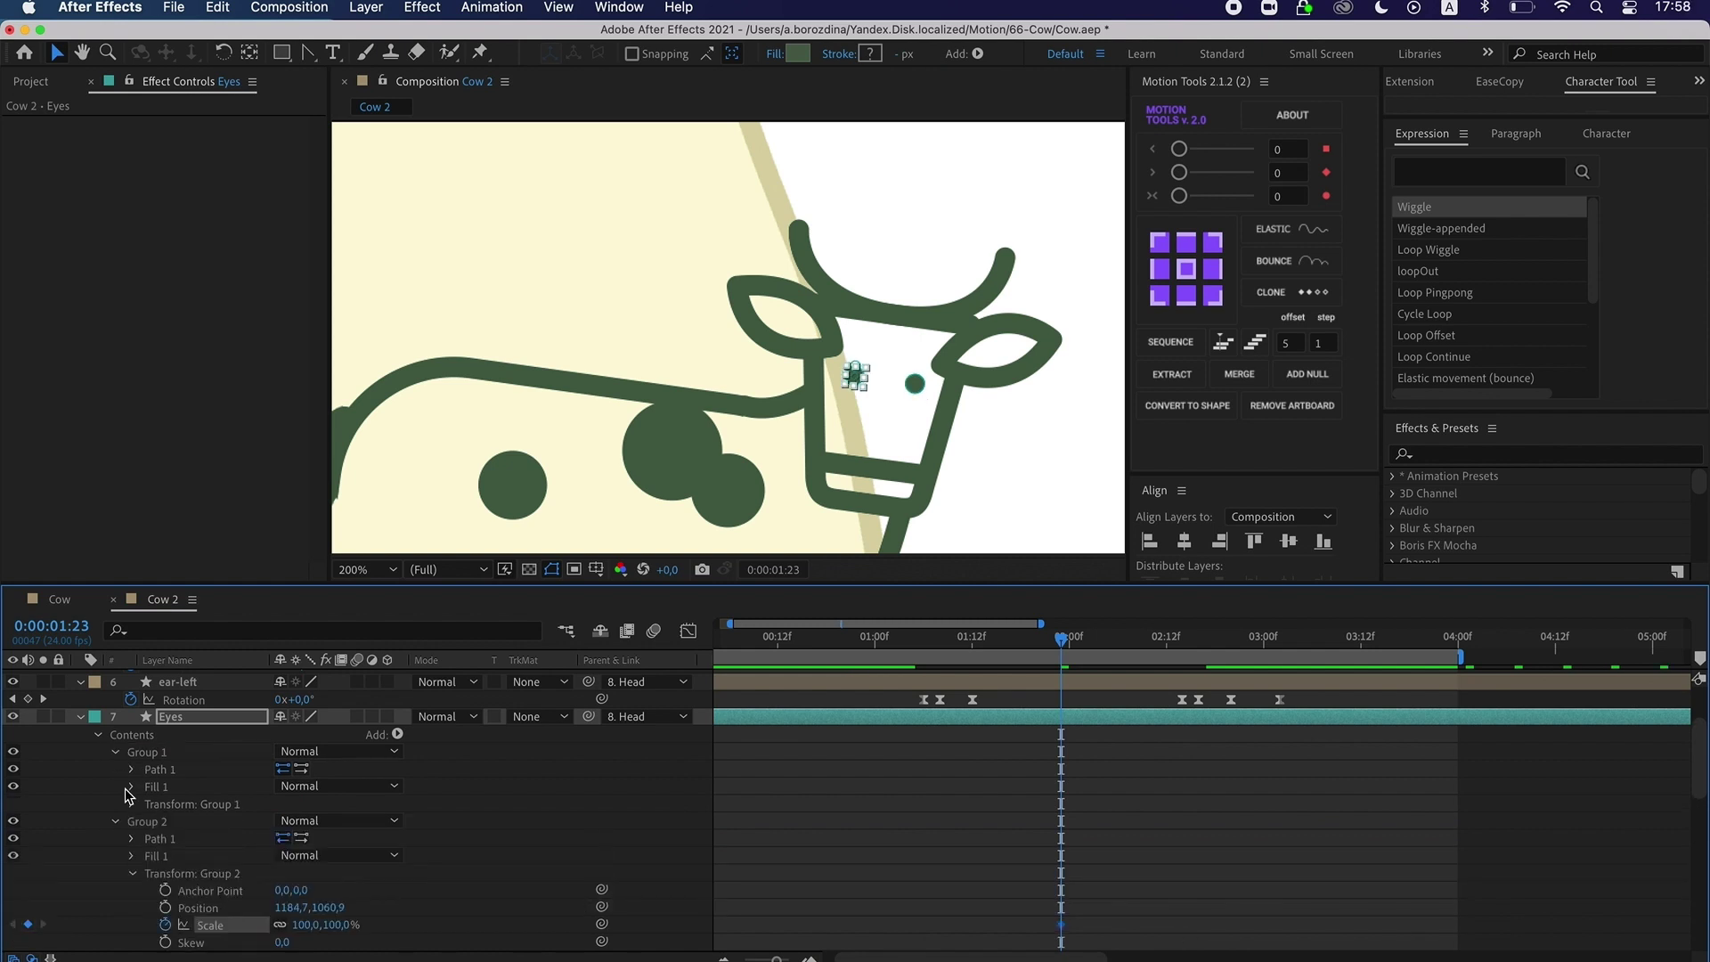
left_click(134, 803)
left_click(165, 856)
key("u")
Keyframe both eye groups' Scale to 150% for the lift and back to 100% at 0:00:02:21, and preview.
key("Return")
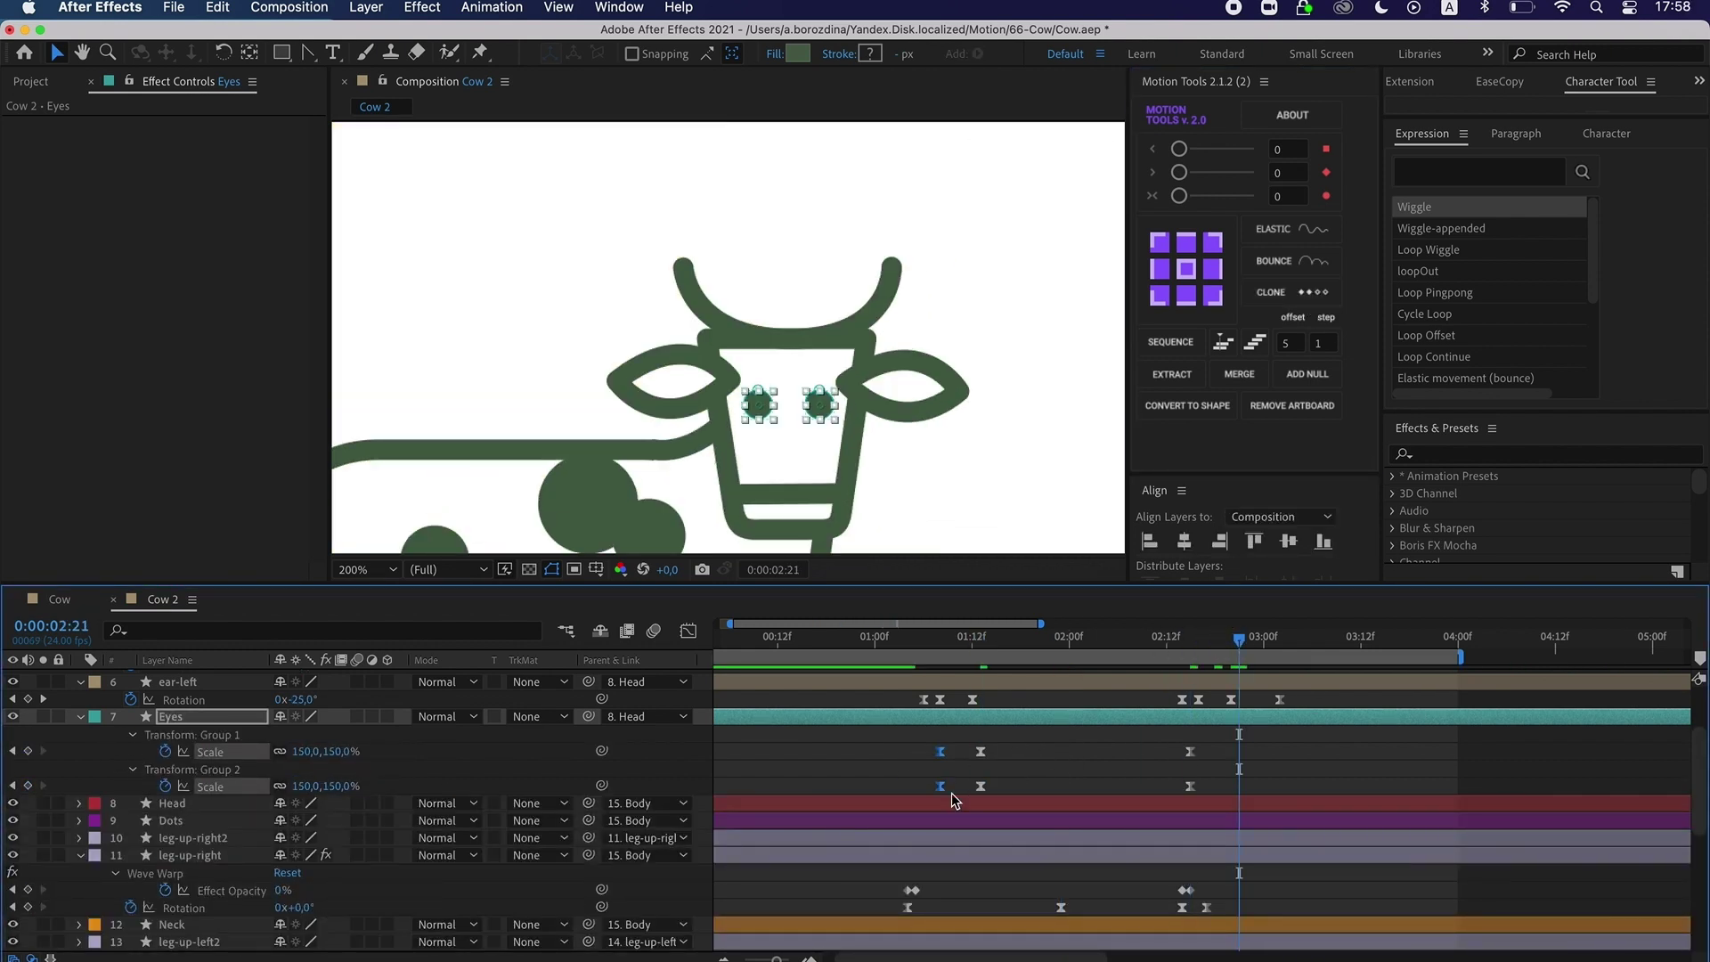
key("super+v")
scroll(728, 374, "down", 4)
left_click(367, 570)
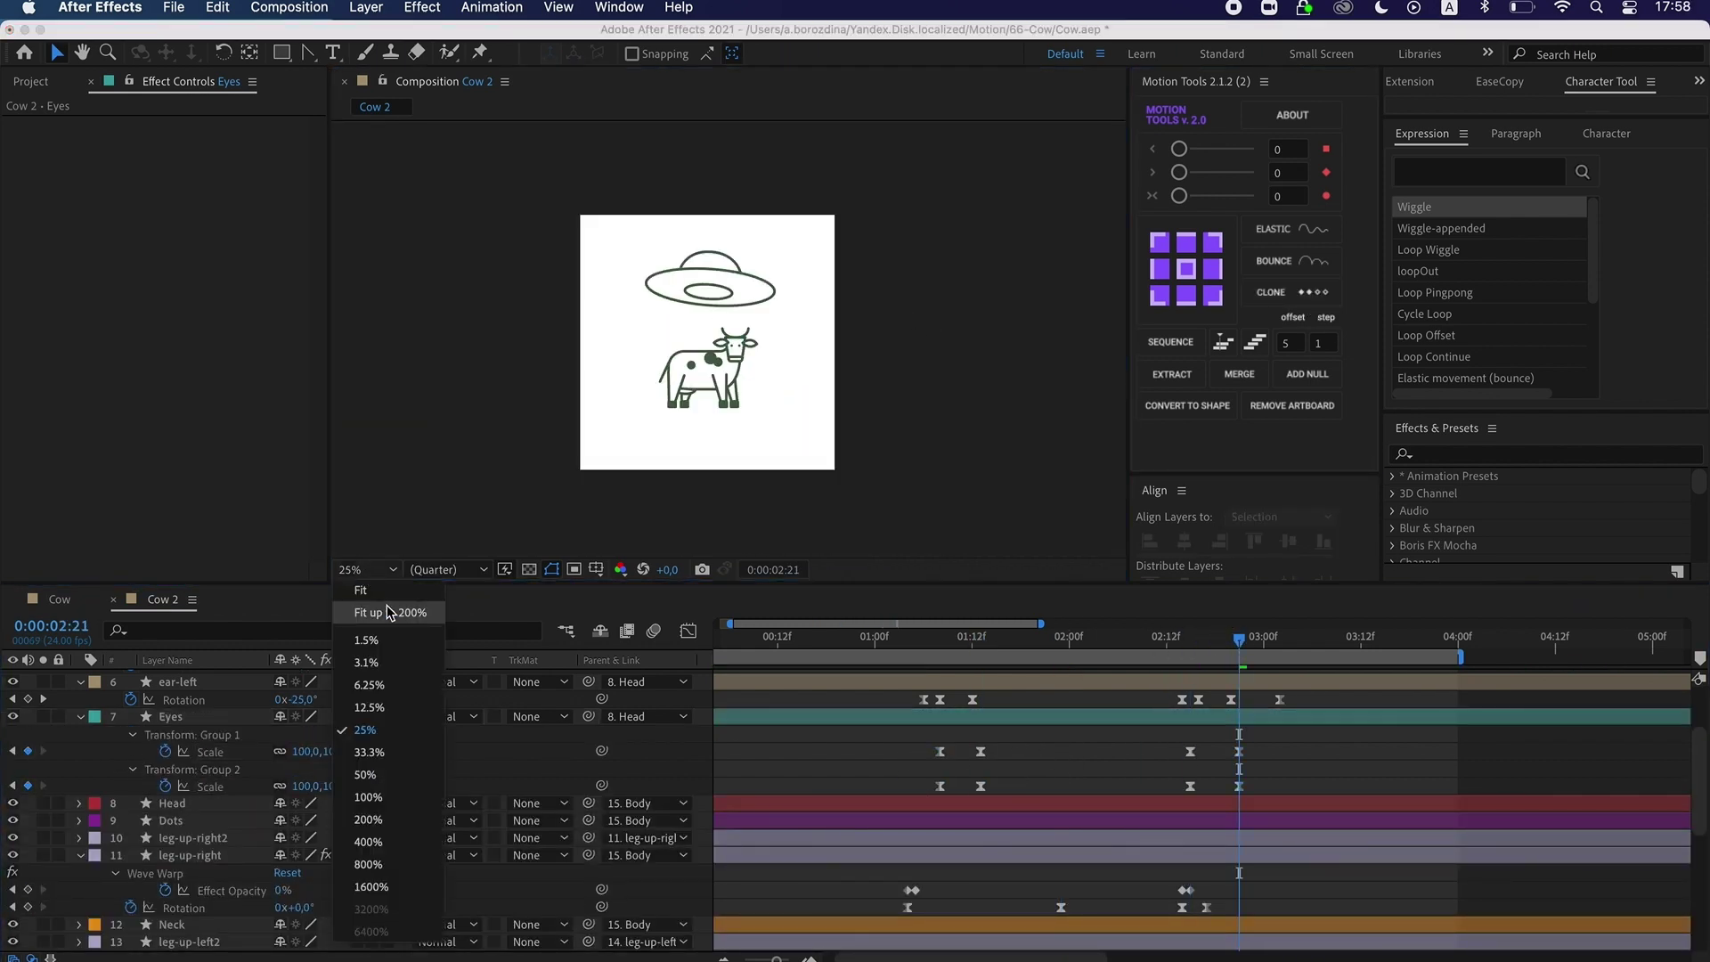
left_click(385, 611)
key("space")
Move the eyes' lift Scale keyframes earlier to start at 0:00:01:04 and preview the result.
left_click(847, 642)
left_click_drag(939, 752, 907, 751)
left_click(420, 410)
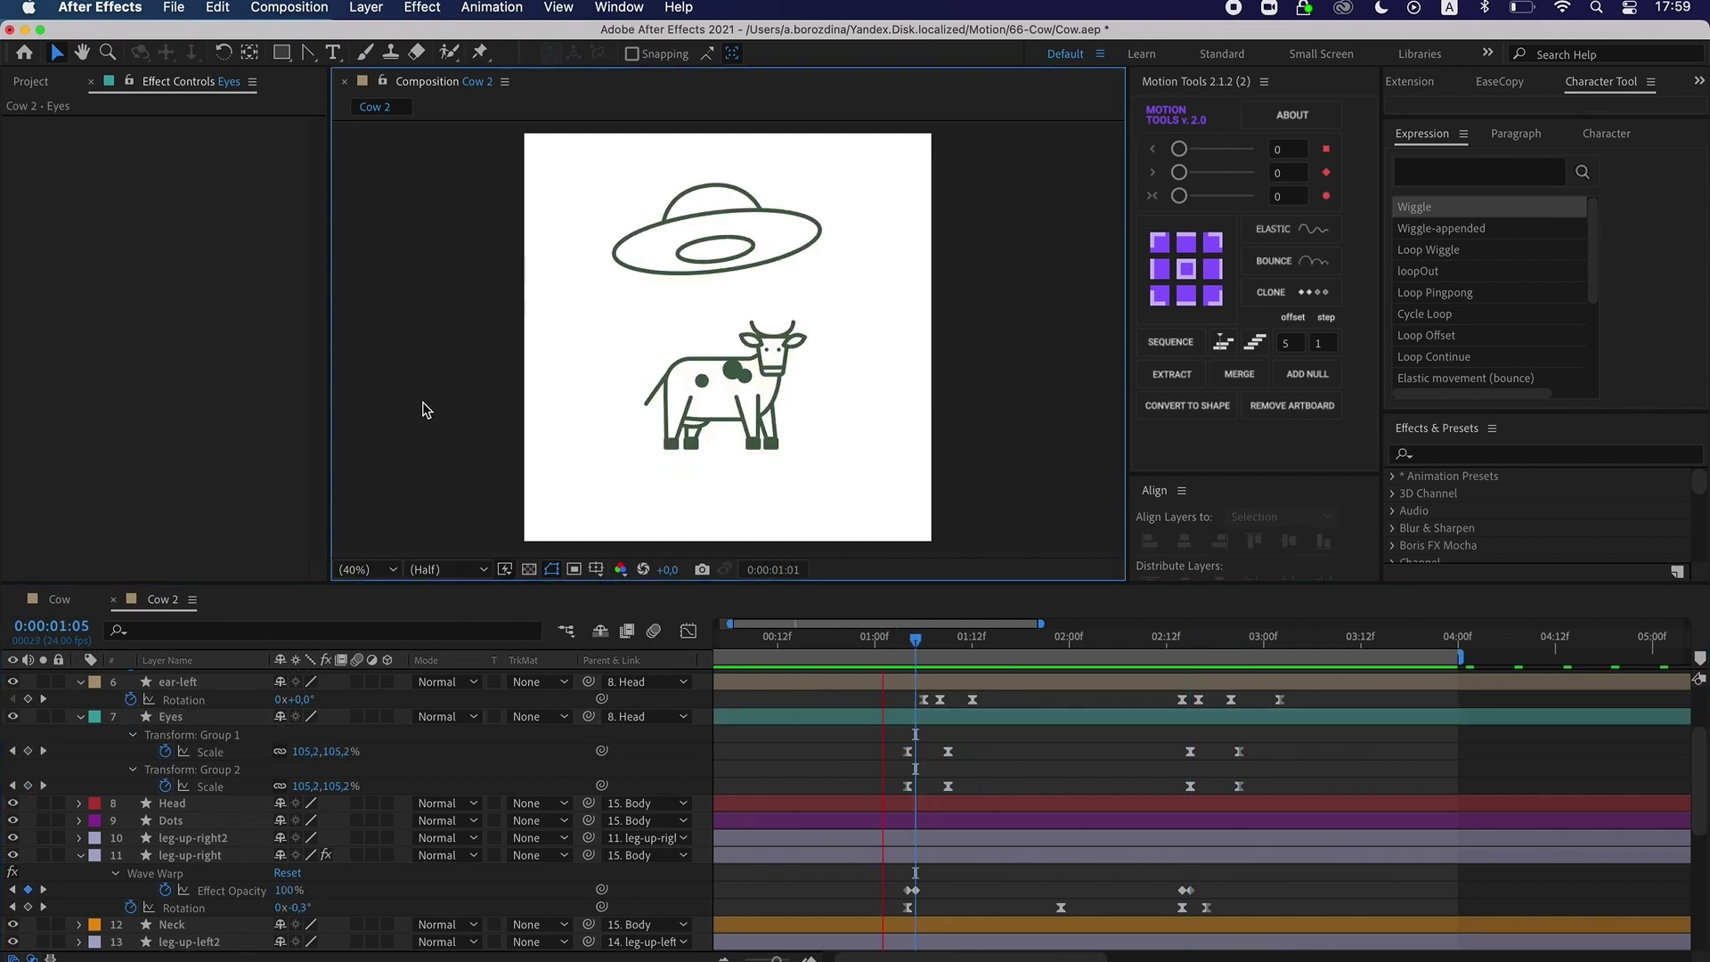
left_click(1231, 640)
Collapse the keyframed properties of all layers and preview the whole animation.
scroll(191, 837, "down", 10)
left_click(191, 887)
left_click(181, 733)
key("super+a")
key("u")
left_click(931, 483)
key("space")
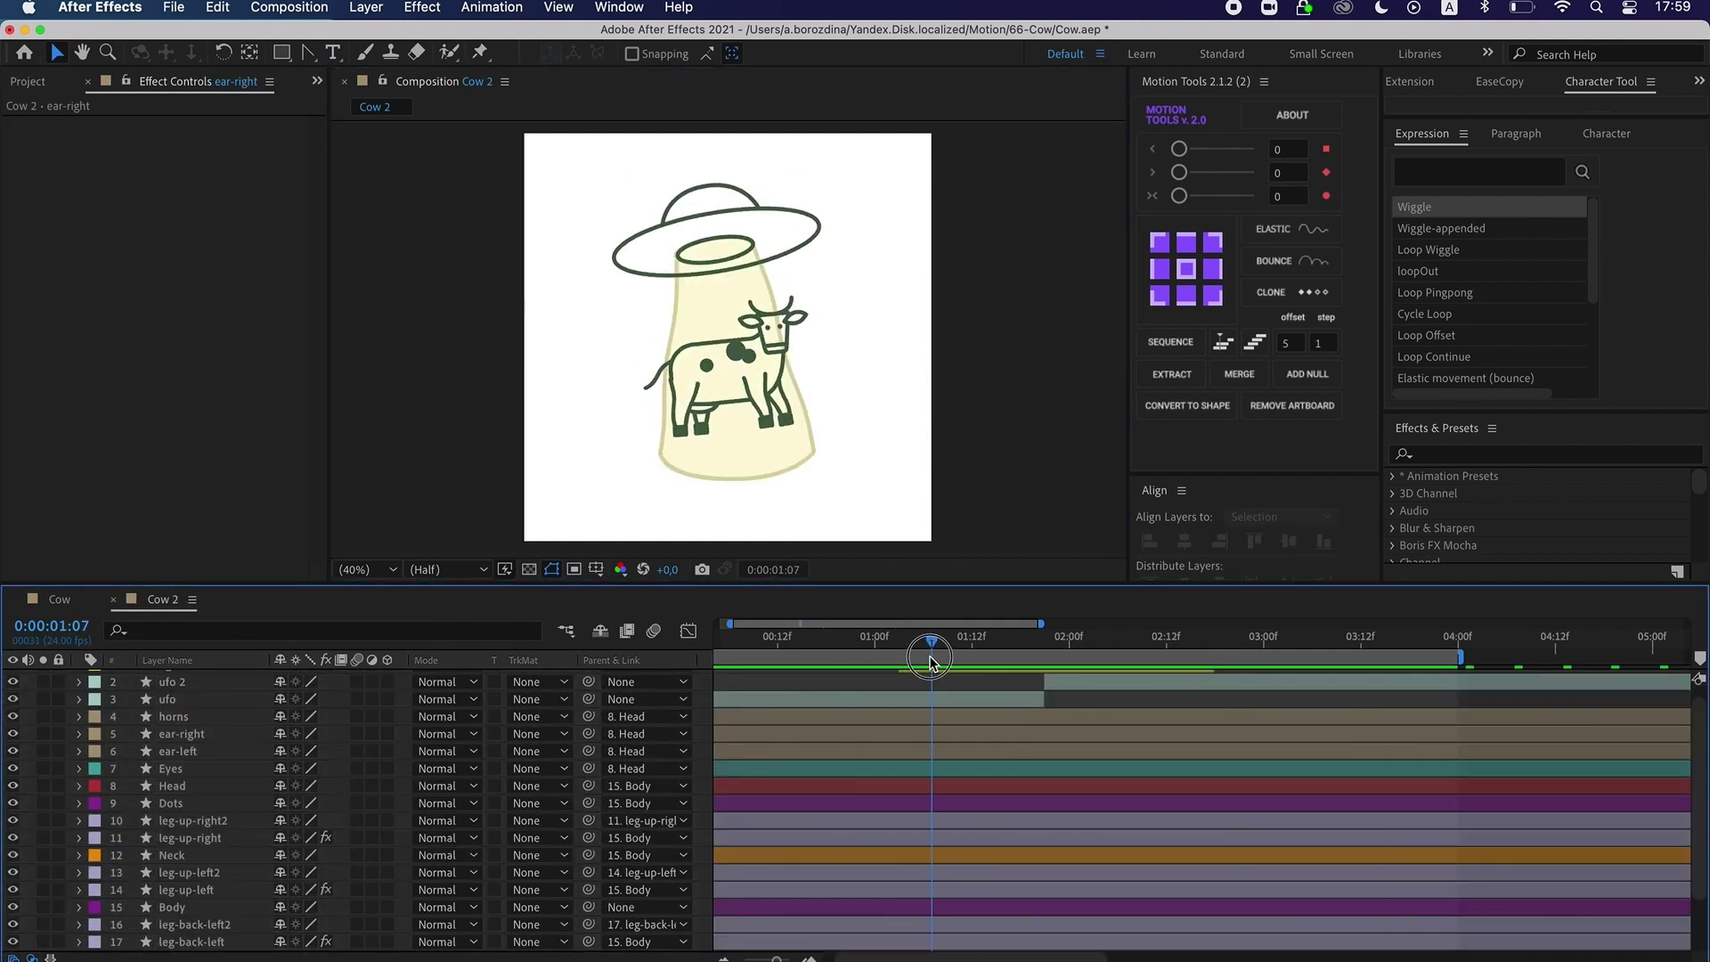
Keyframe the Head's Position for the lift from 0:00:01:05 to 0:00:01:10 and the landing from 0:00:02:18 to 0:00:03:01, and preview.
key("p")
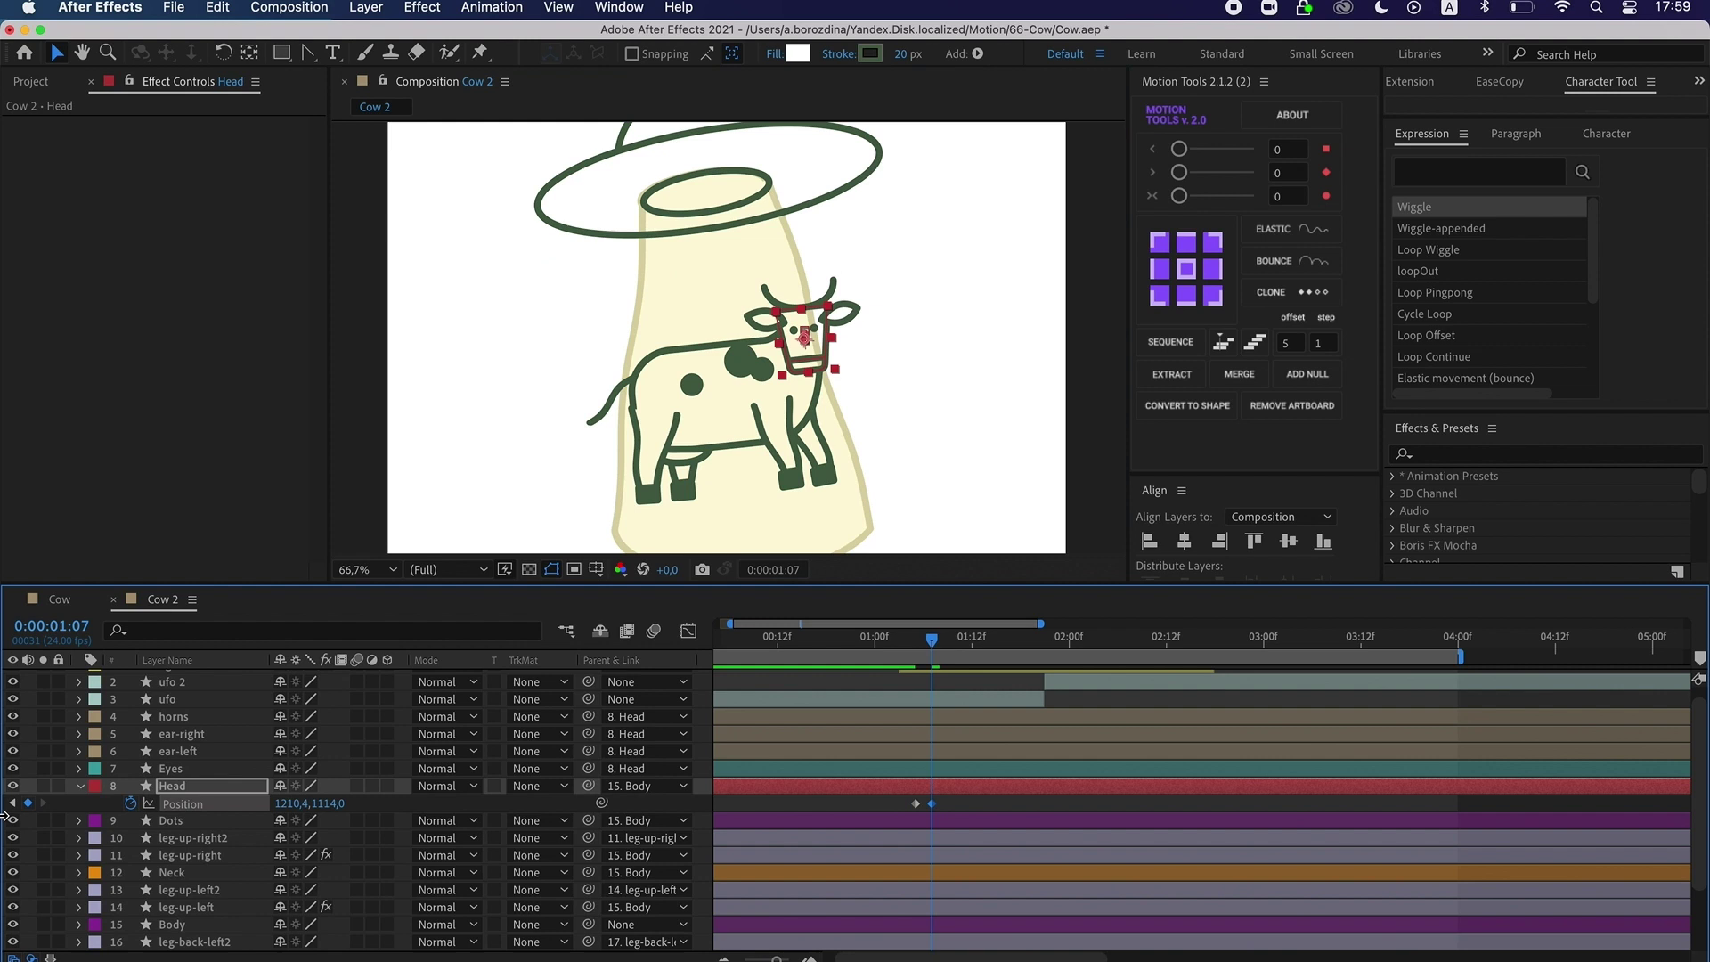
left_click(1223, 640)
key("super+v")
left_click(1239, 640)
left_click_drag(1183, 796, 1239, 804)
left_click(1214, 803)
left_click(1271, 641)
key("super+v")
left_click_drag(884, 640, 1296, 757)
left_click(824, 414)
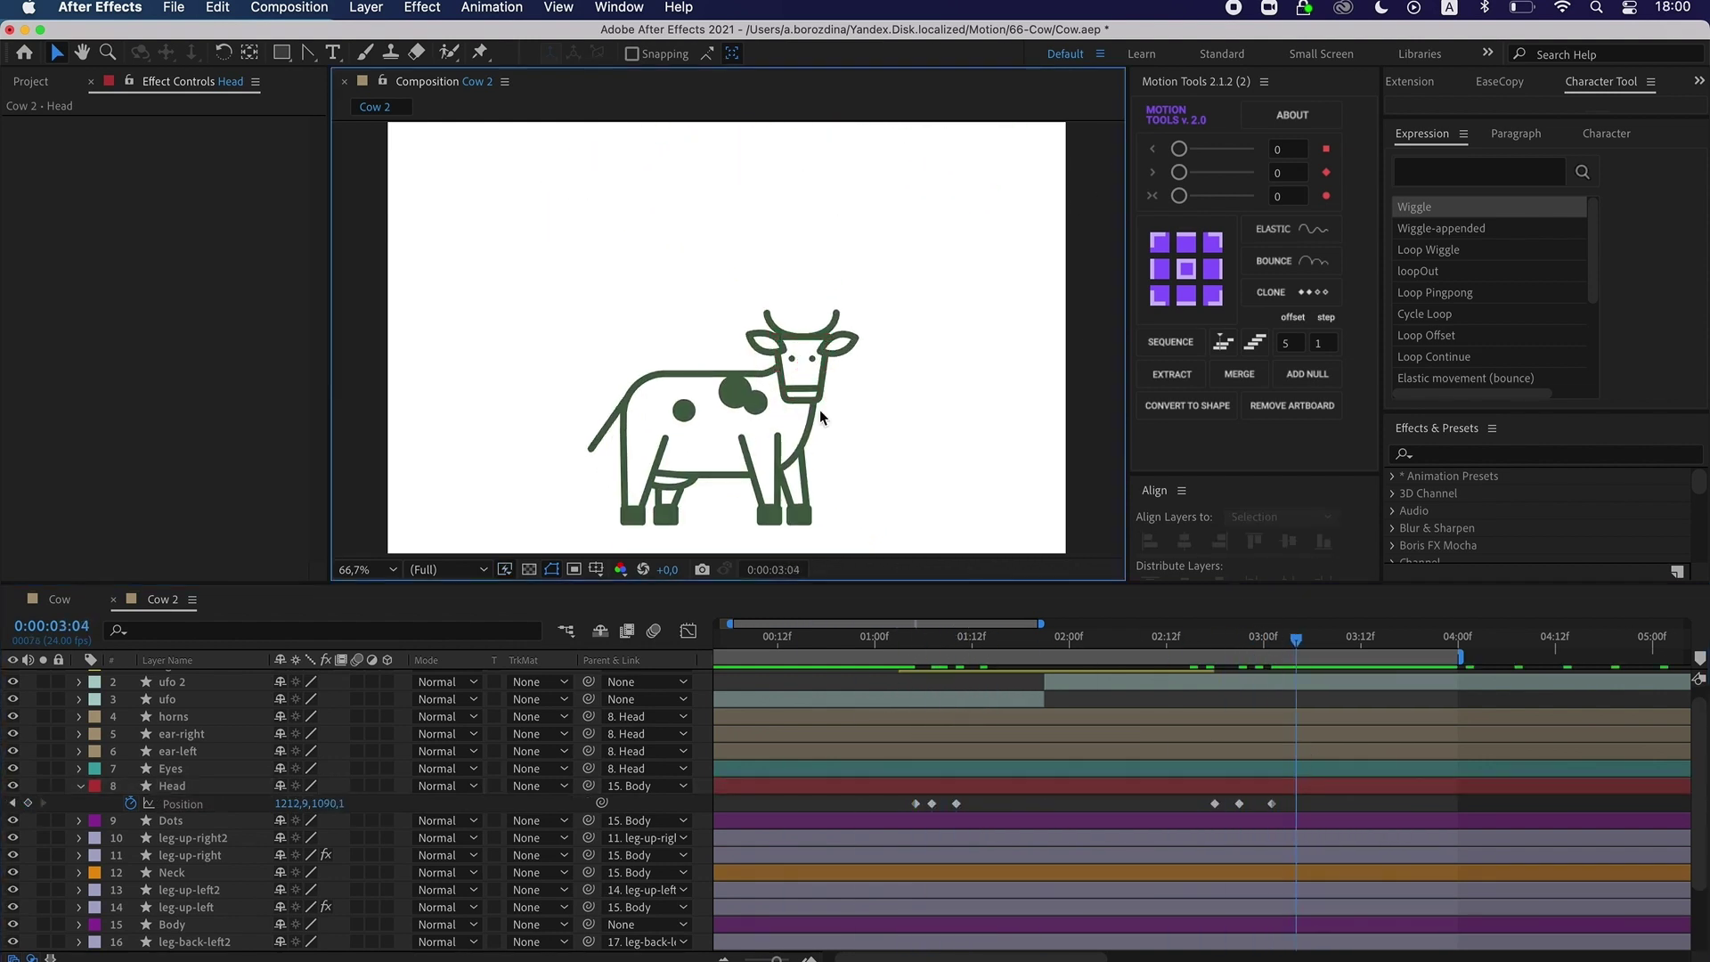
key("shift+slash")
key("space")
Move the Head's second and third Position keyframes to 0:00:01:08 and 0:00:01:12, Easy Ease all of them, and preview.
left_click(964, 639)
left_click_drag(956, 803, 972, 804)
left_click_drag(931, 803, 939, 803)
left_click_drag(896, 811, 1428, 797)
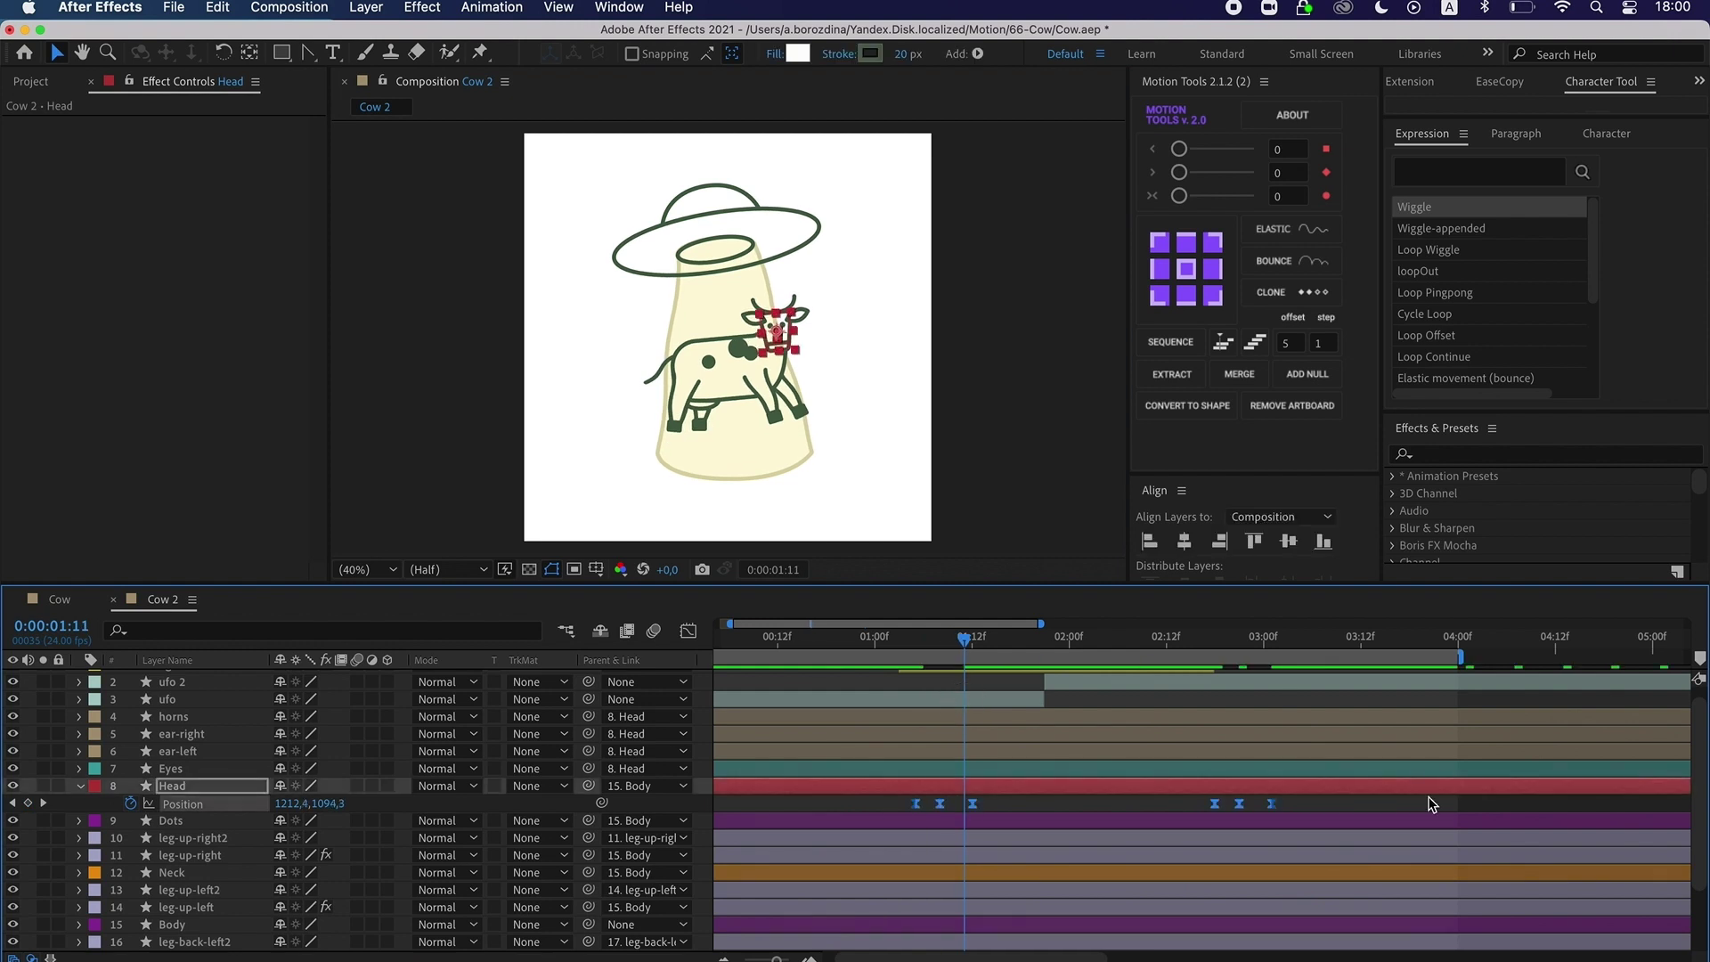
key("F9")
left_click(1422, 798)
key("space")
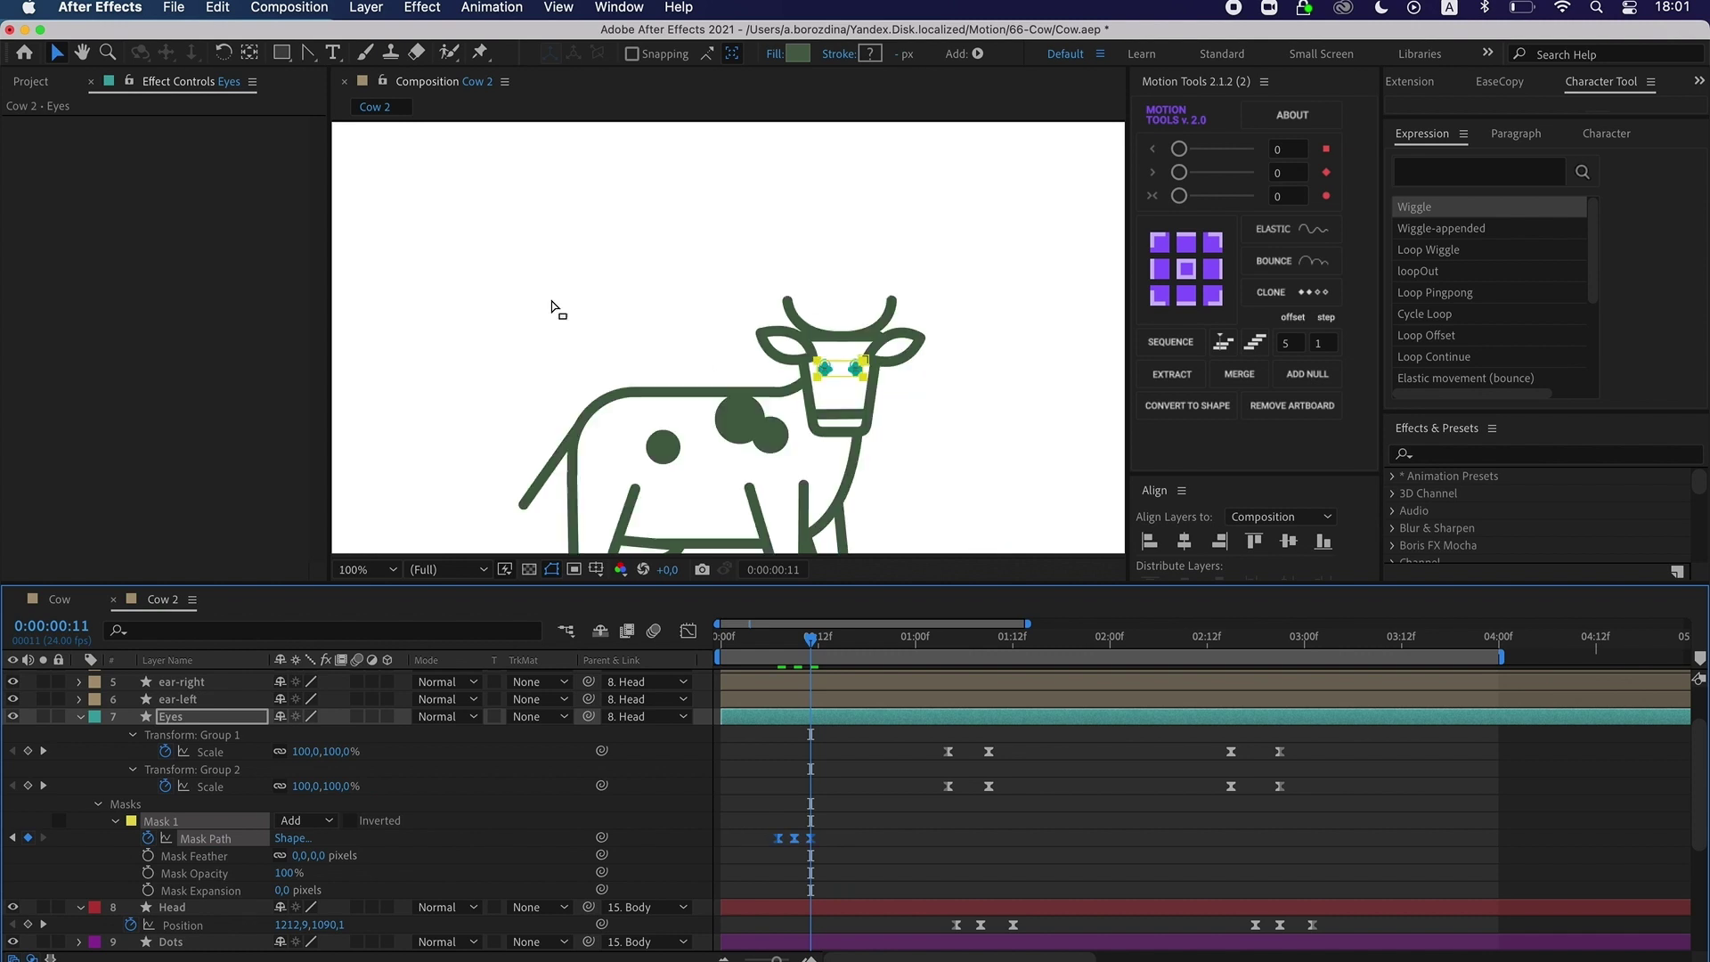
Preview the eyes' mask blink from the start of the composition.
left_click(741, 666)
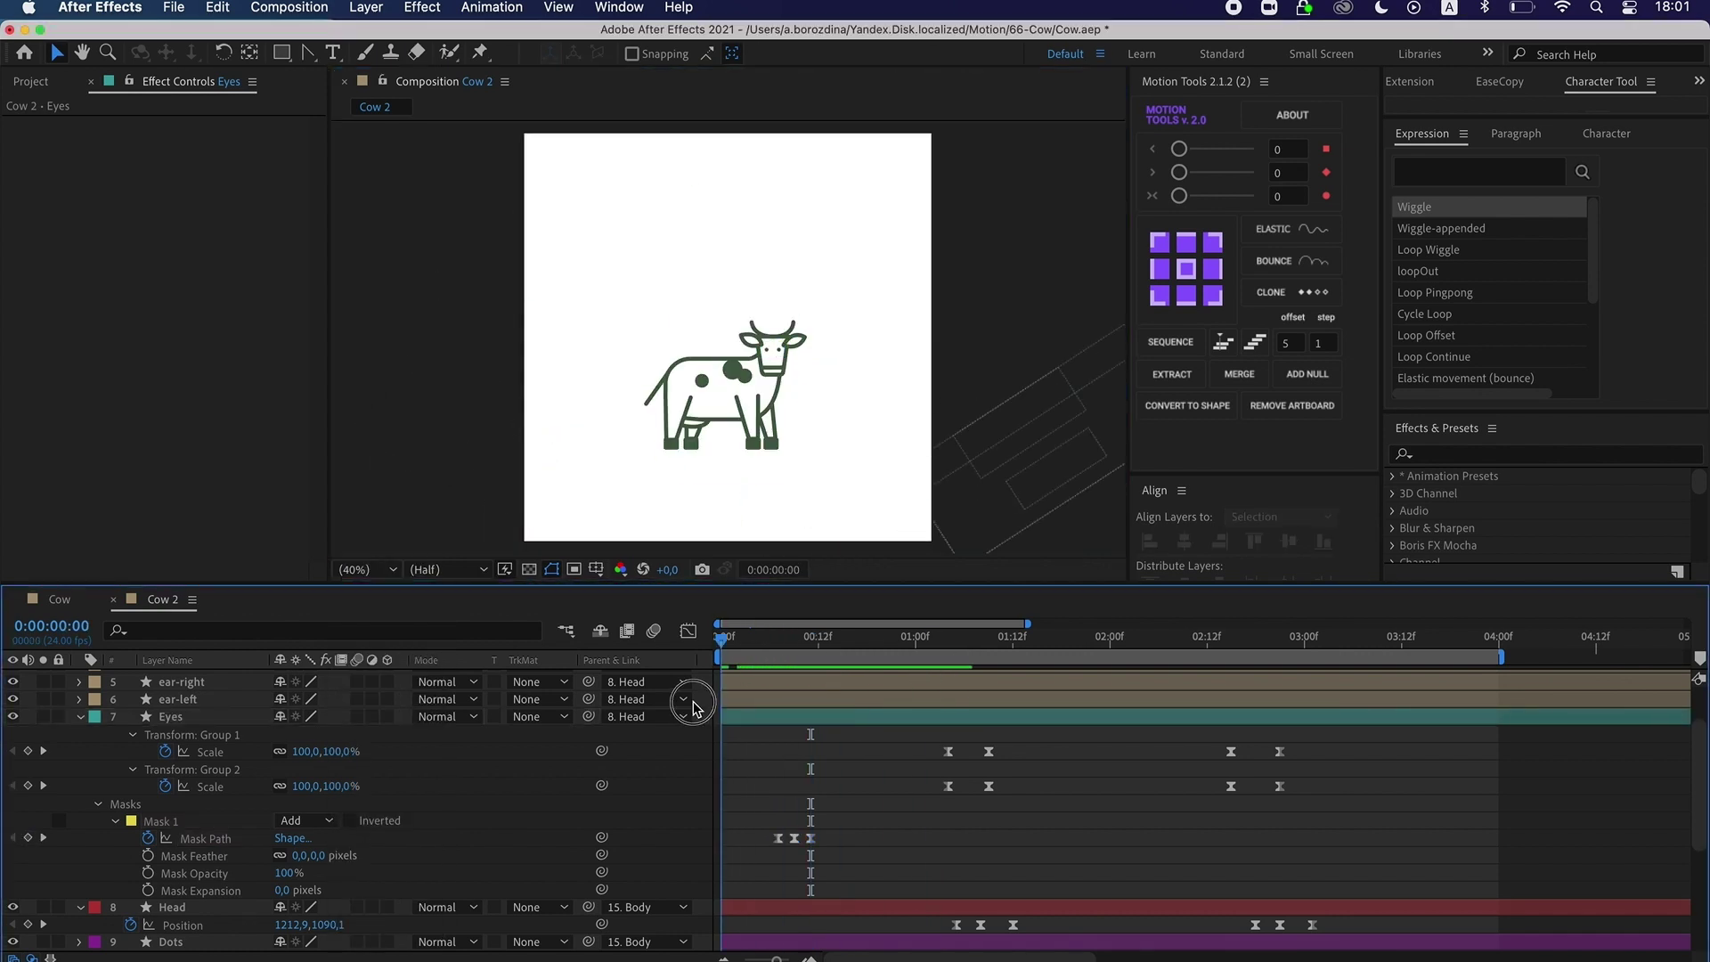
key("space")
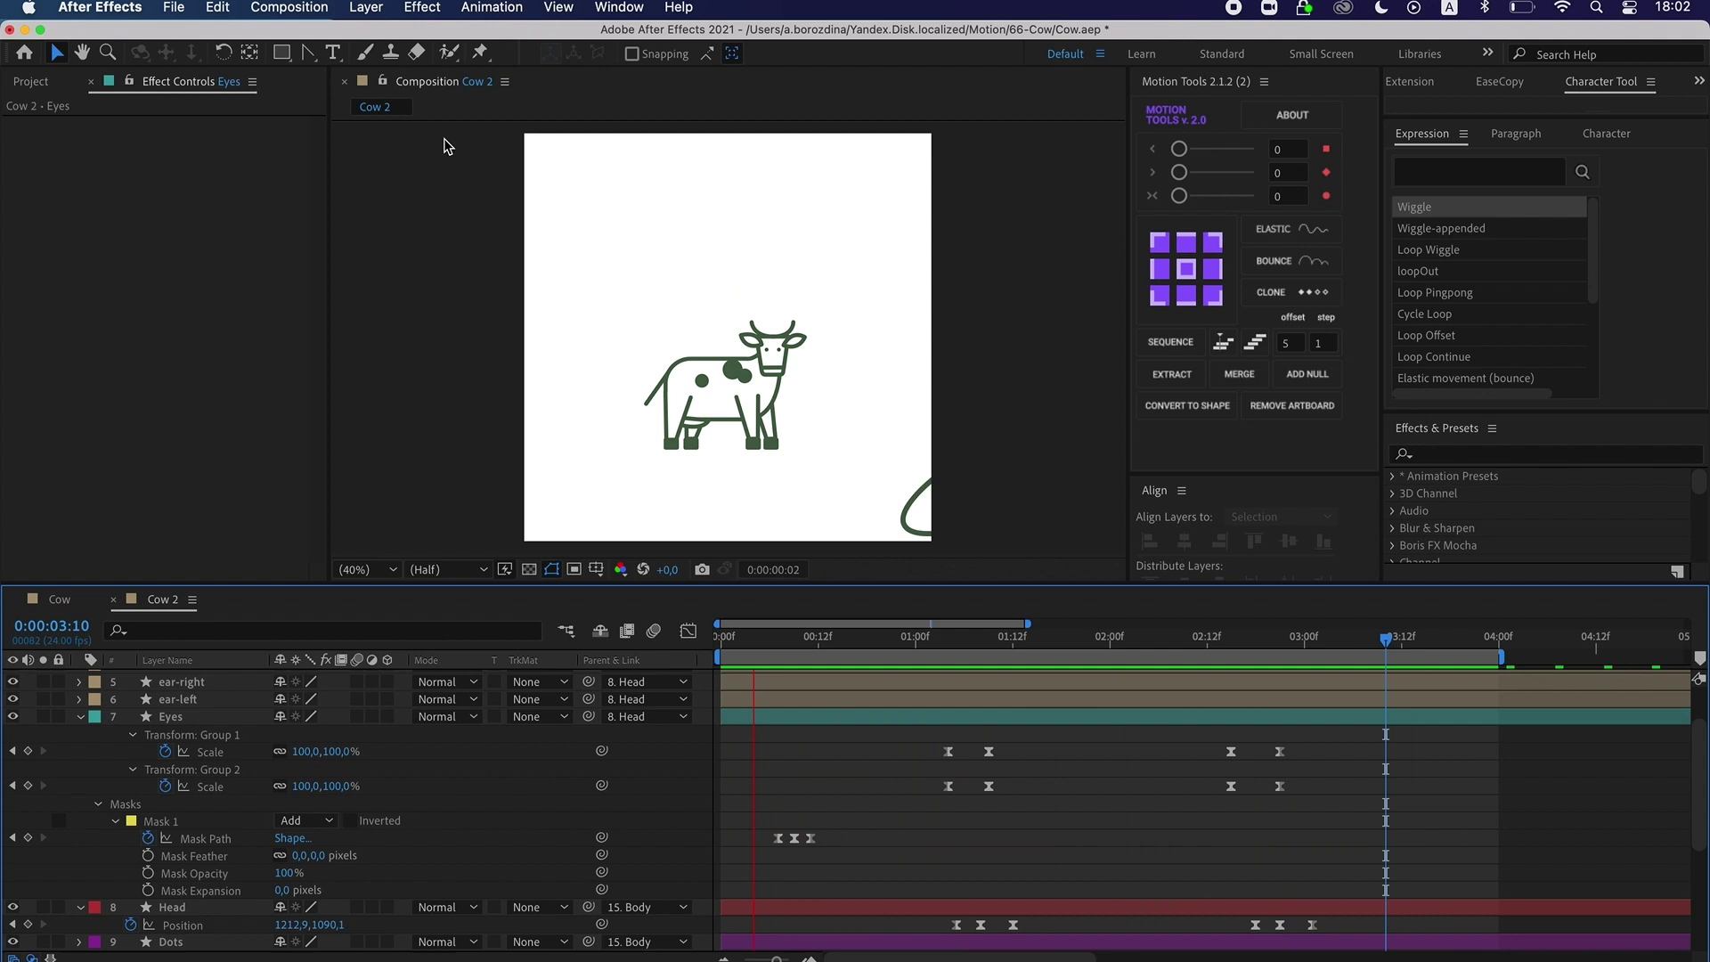
Try an extra tail swing with Rotation keyframes at 0:00:03:12 and 0:00:04:00, using 4°, and preview it.
left_click(657, 389)
key("u")
left_click_drag(1313, 641, 1402, 641)
left_click(310, 907)
type("4")
key("Return")
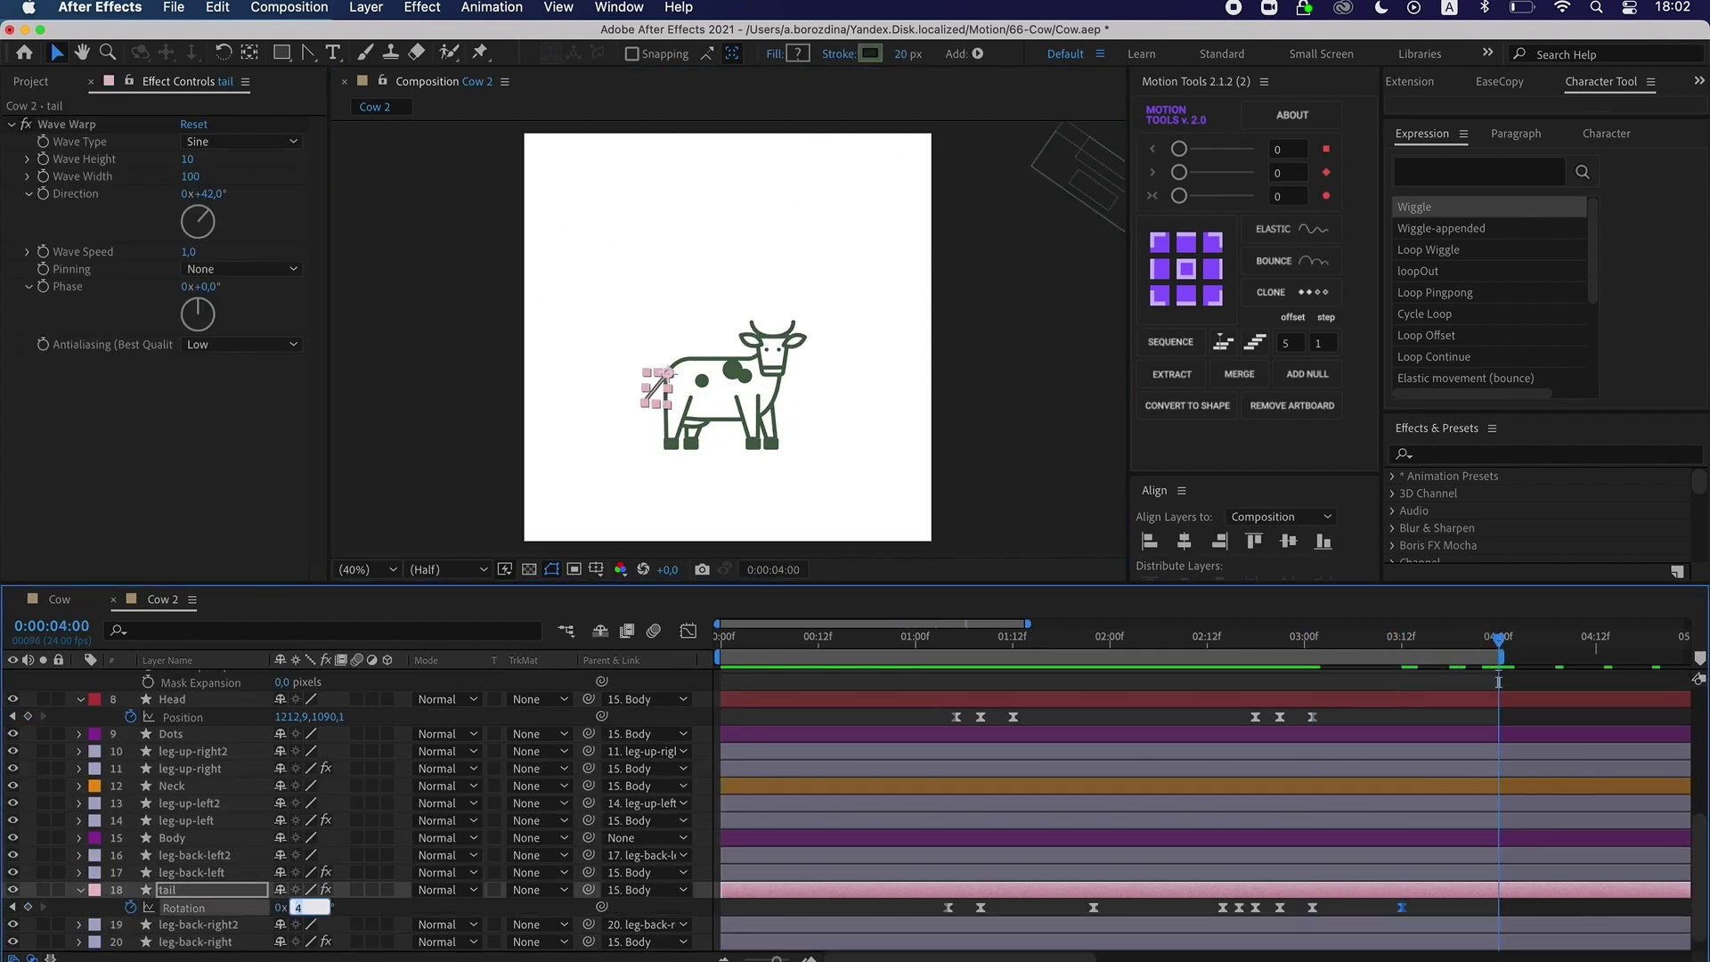
left_click(992, 446)
key("space")
key("space")
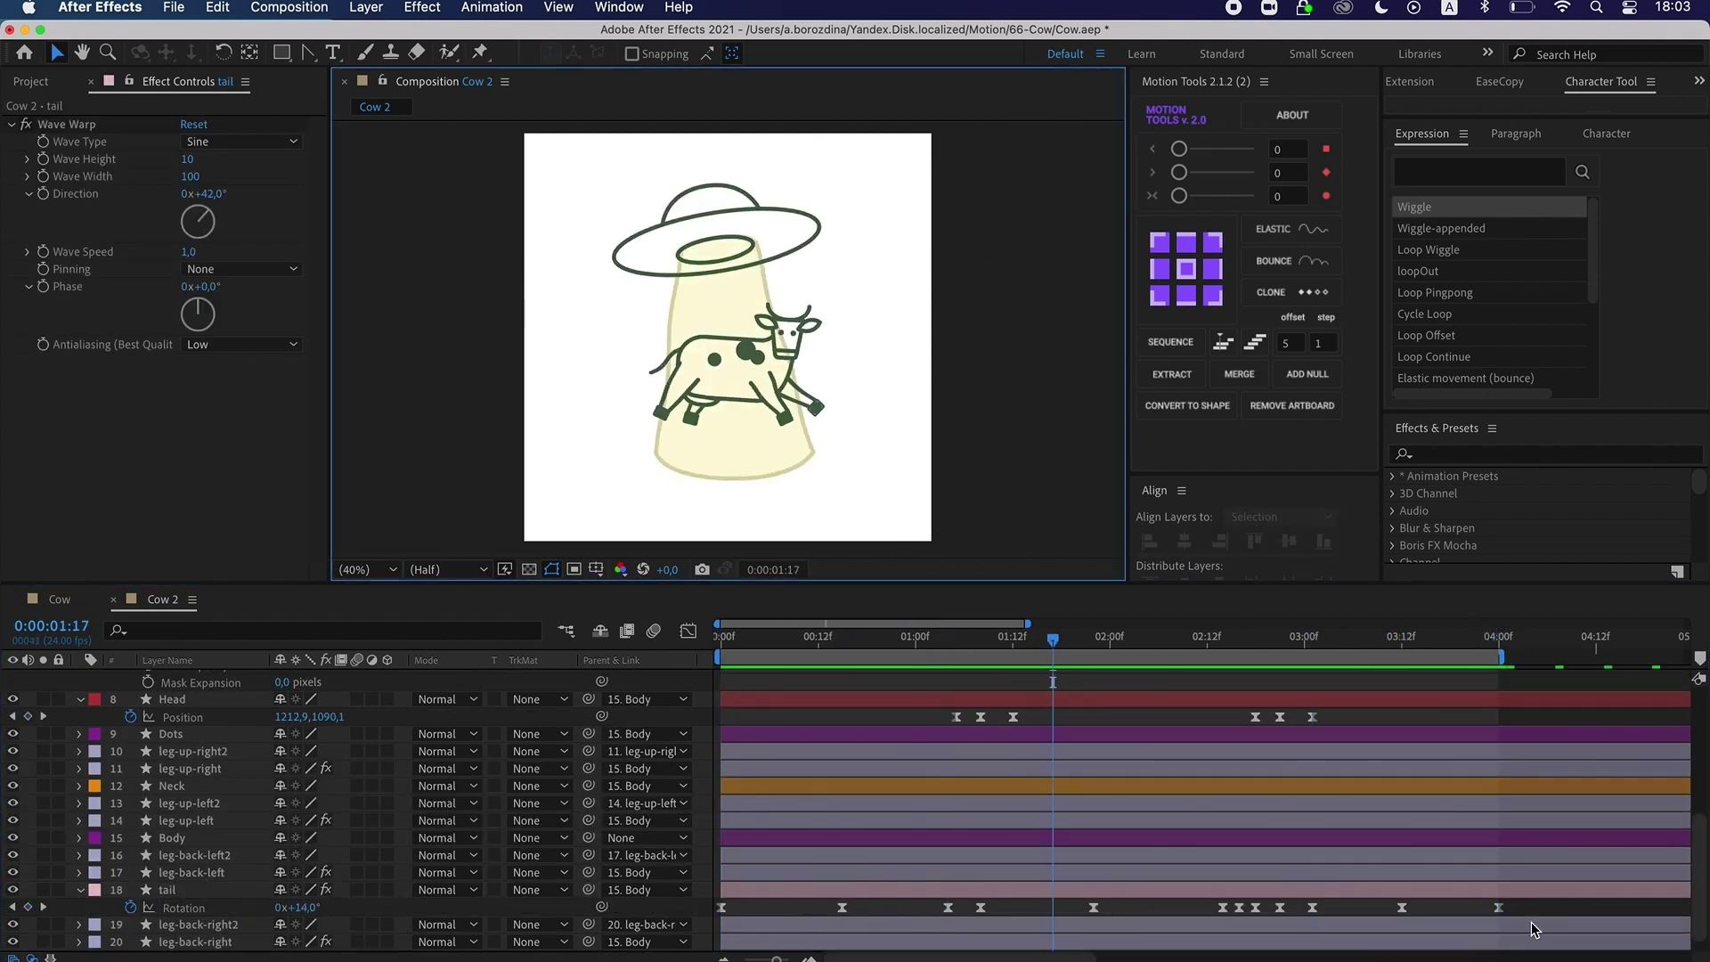
Delete the tail's extra Rotation keyframes at the start and end of the timeline and preview.
left_click_drag(1531, 922, 1383, 901)
left_click(721, 907, "shift")
key("Delete")
key("space")
key("space")
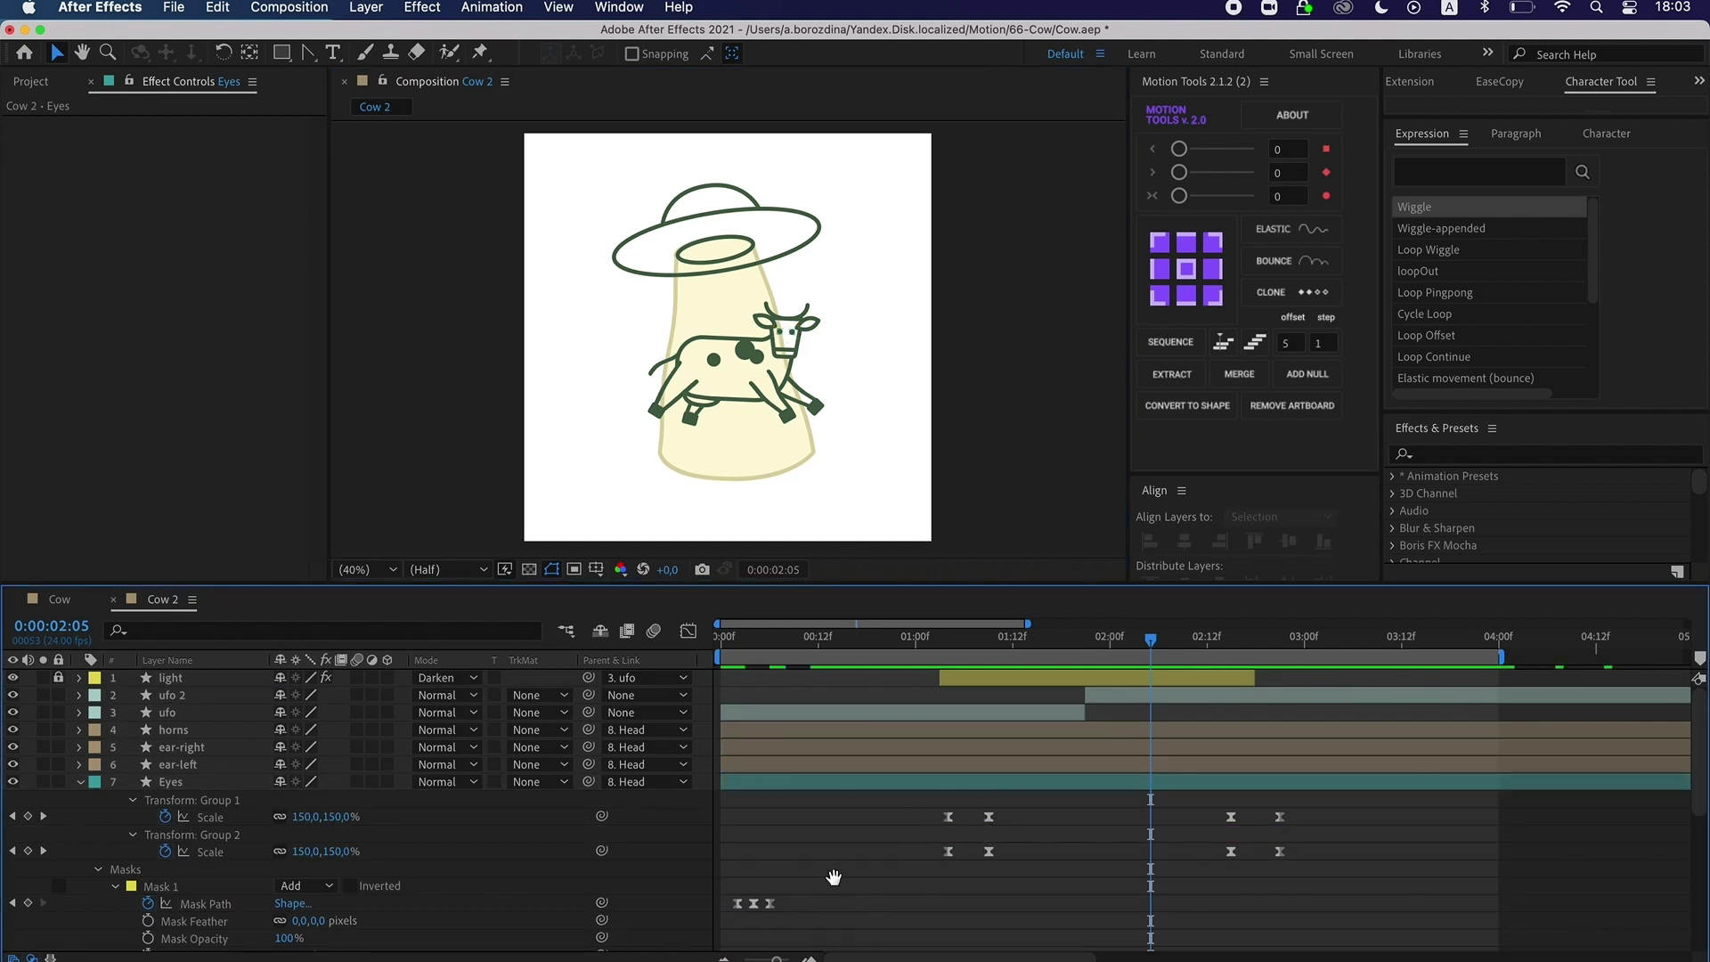
Keyframe a Rotation twitch for ear-right from 0:00:03:12 to 0:00:03:18, ending at 0°, and preview it.
left_click(764, 401)
key("r")
left_click_drag(1403, 651, 1361, 683)
left_click(302, 765)
type("0")
key("Return")
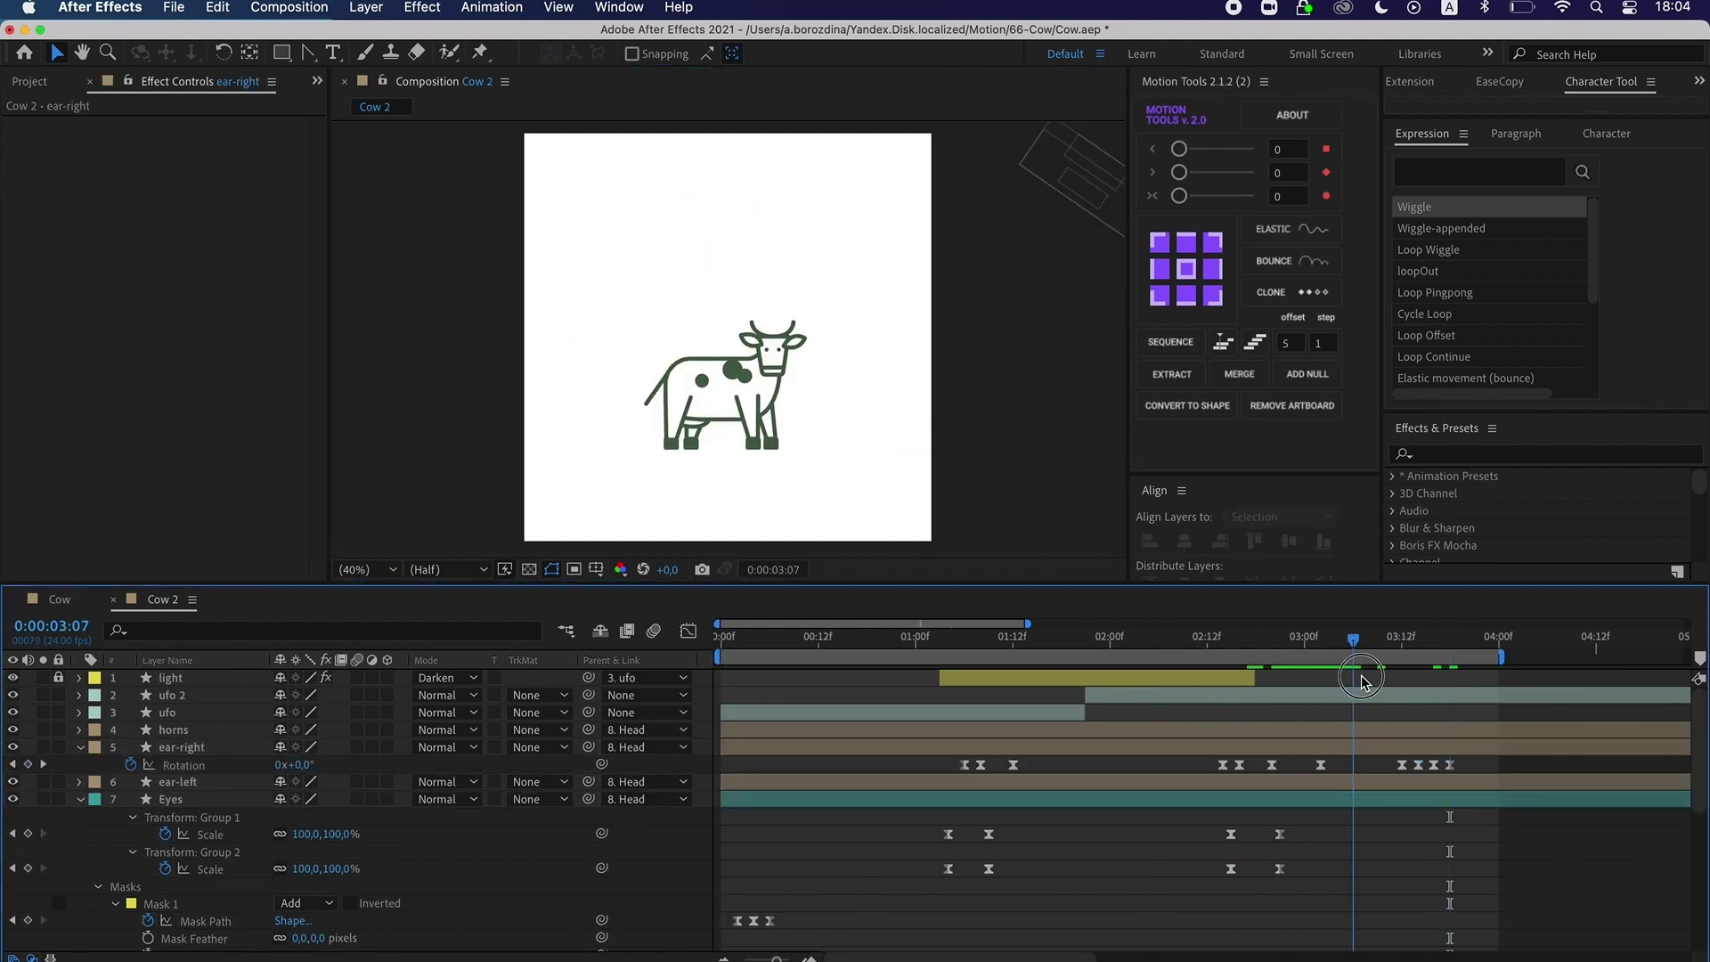
key("space")
Copy ear-right's twitch keyframes to ear-left from 0:00:03:13, mirror them with -10° at 0:00:03:17, and preview.
left_click_drag(1387, 759, 1458, 773)
left_click(1402, 640)
left_click(178, 782)
key("r")
left_click(1412, 639)
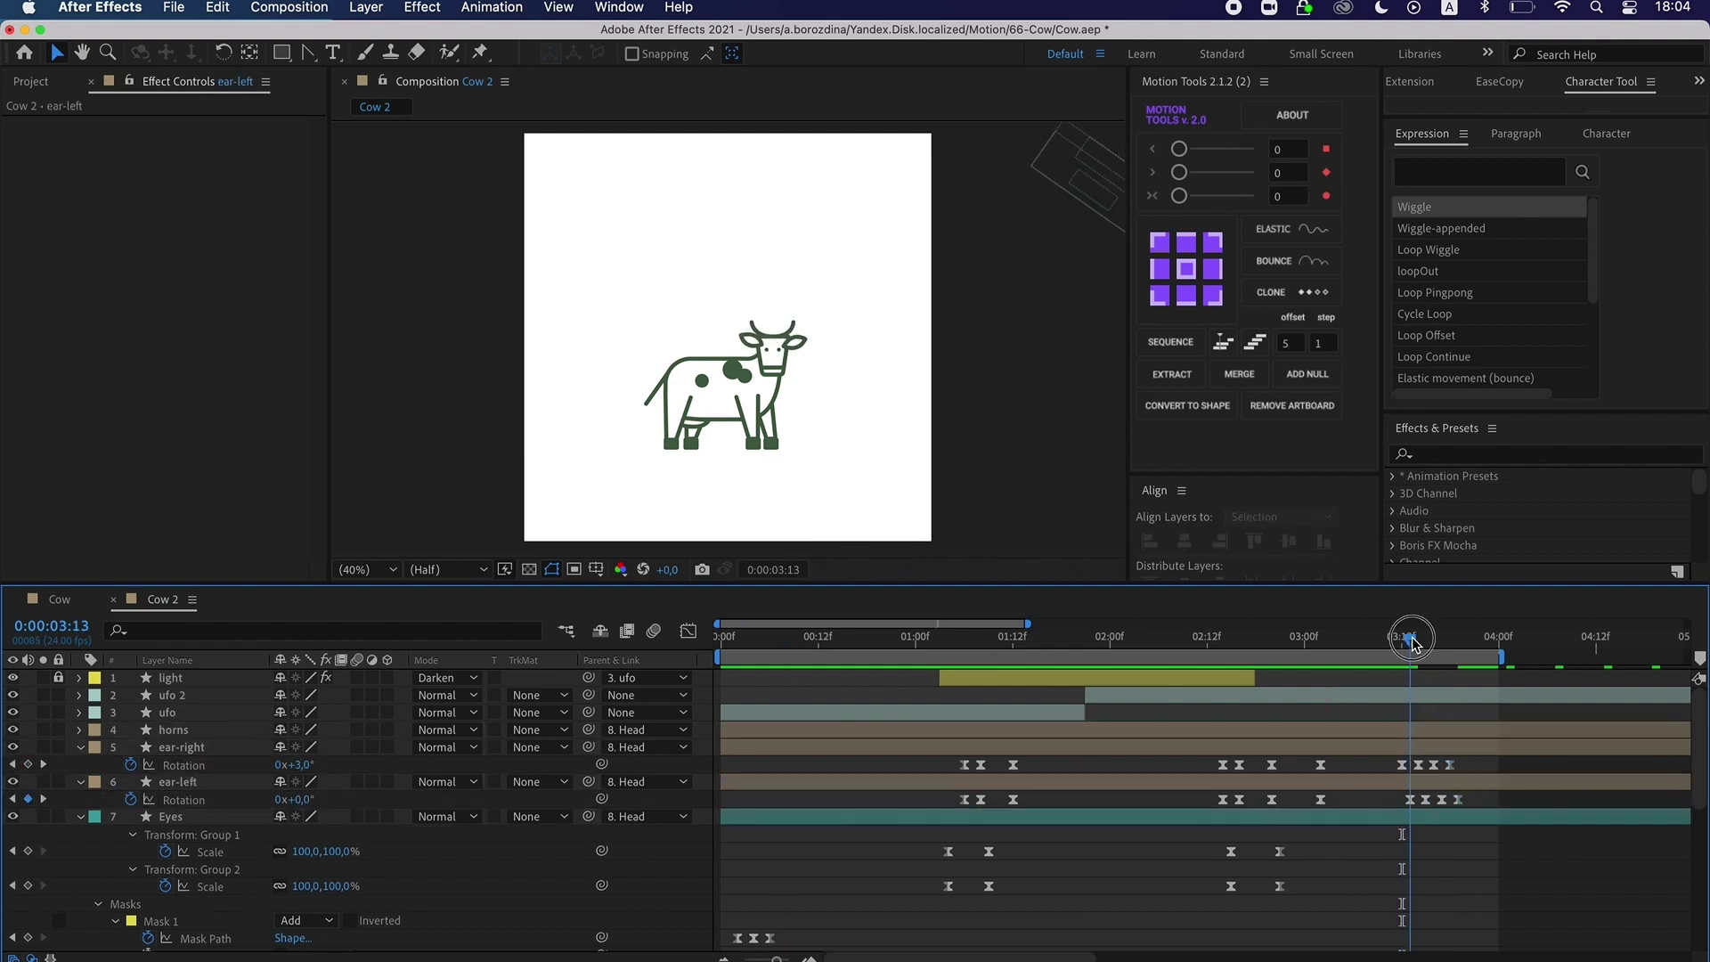
left_click_drag(1419, 651, 1401, 651)
left_click_drag(1396, 793, 1467, 807)
left_click_drag(1426, 801, 1417, 801)
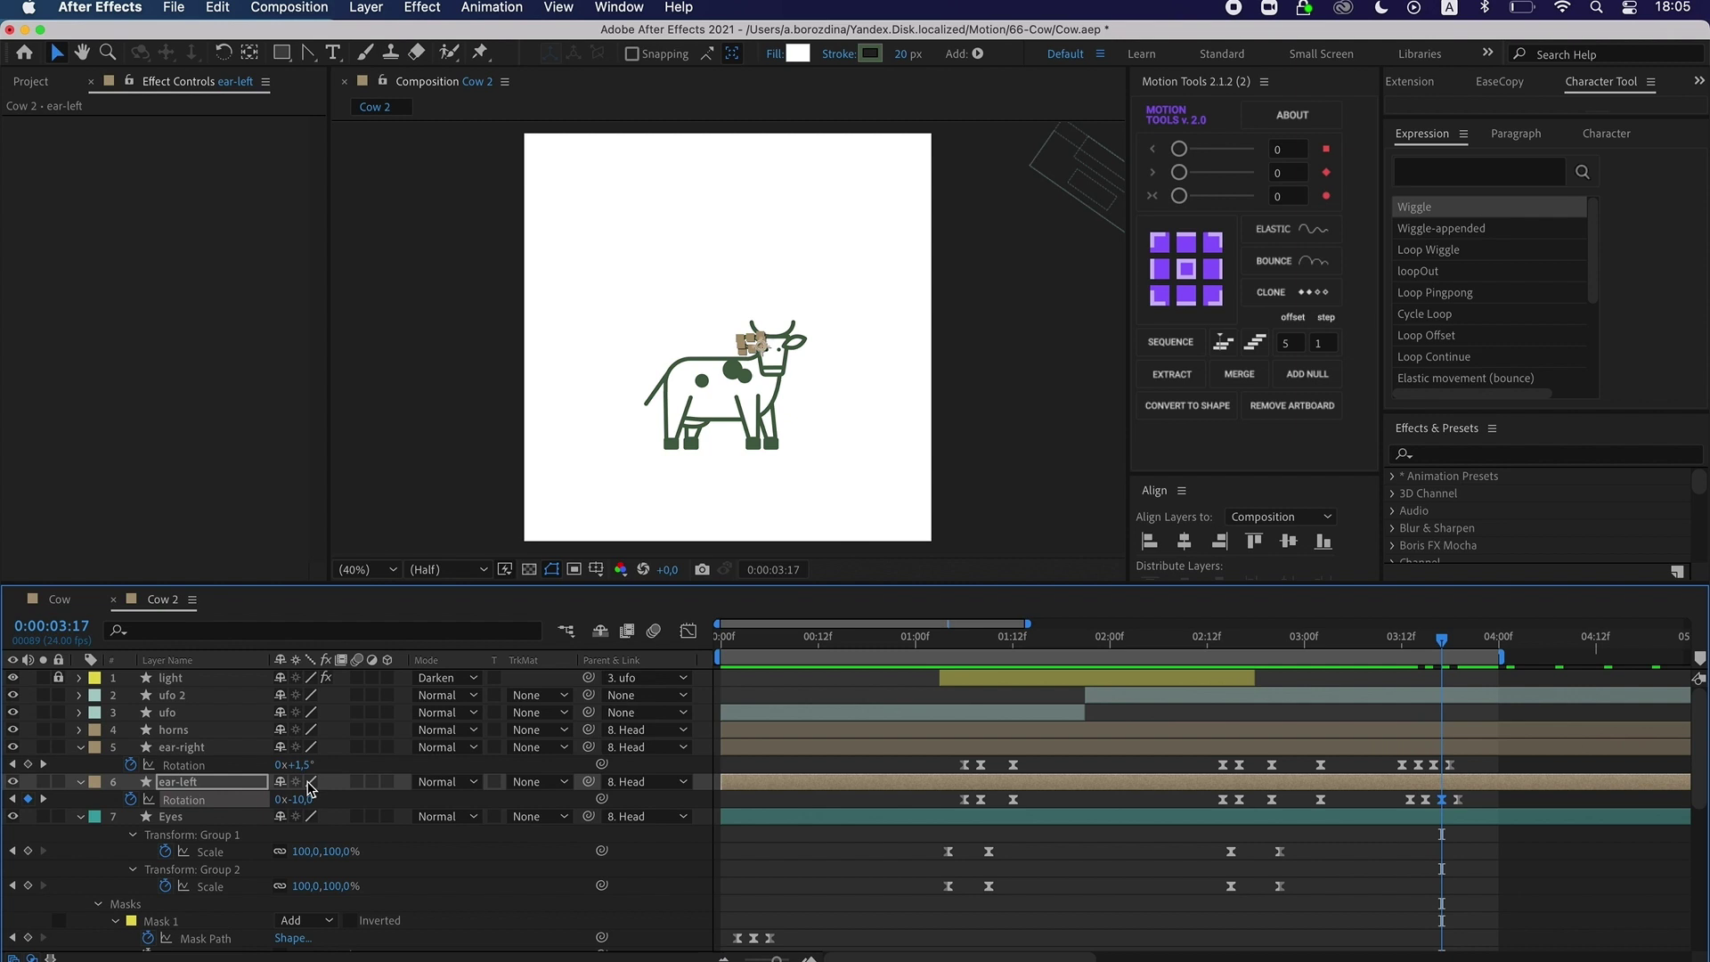
left_click(1554, 795)
key("space")
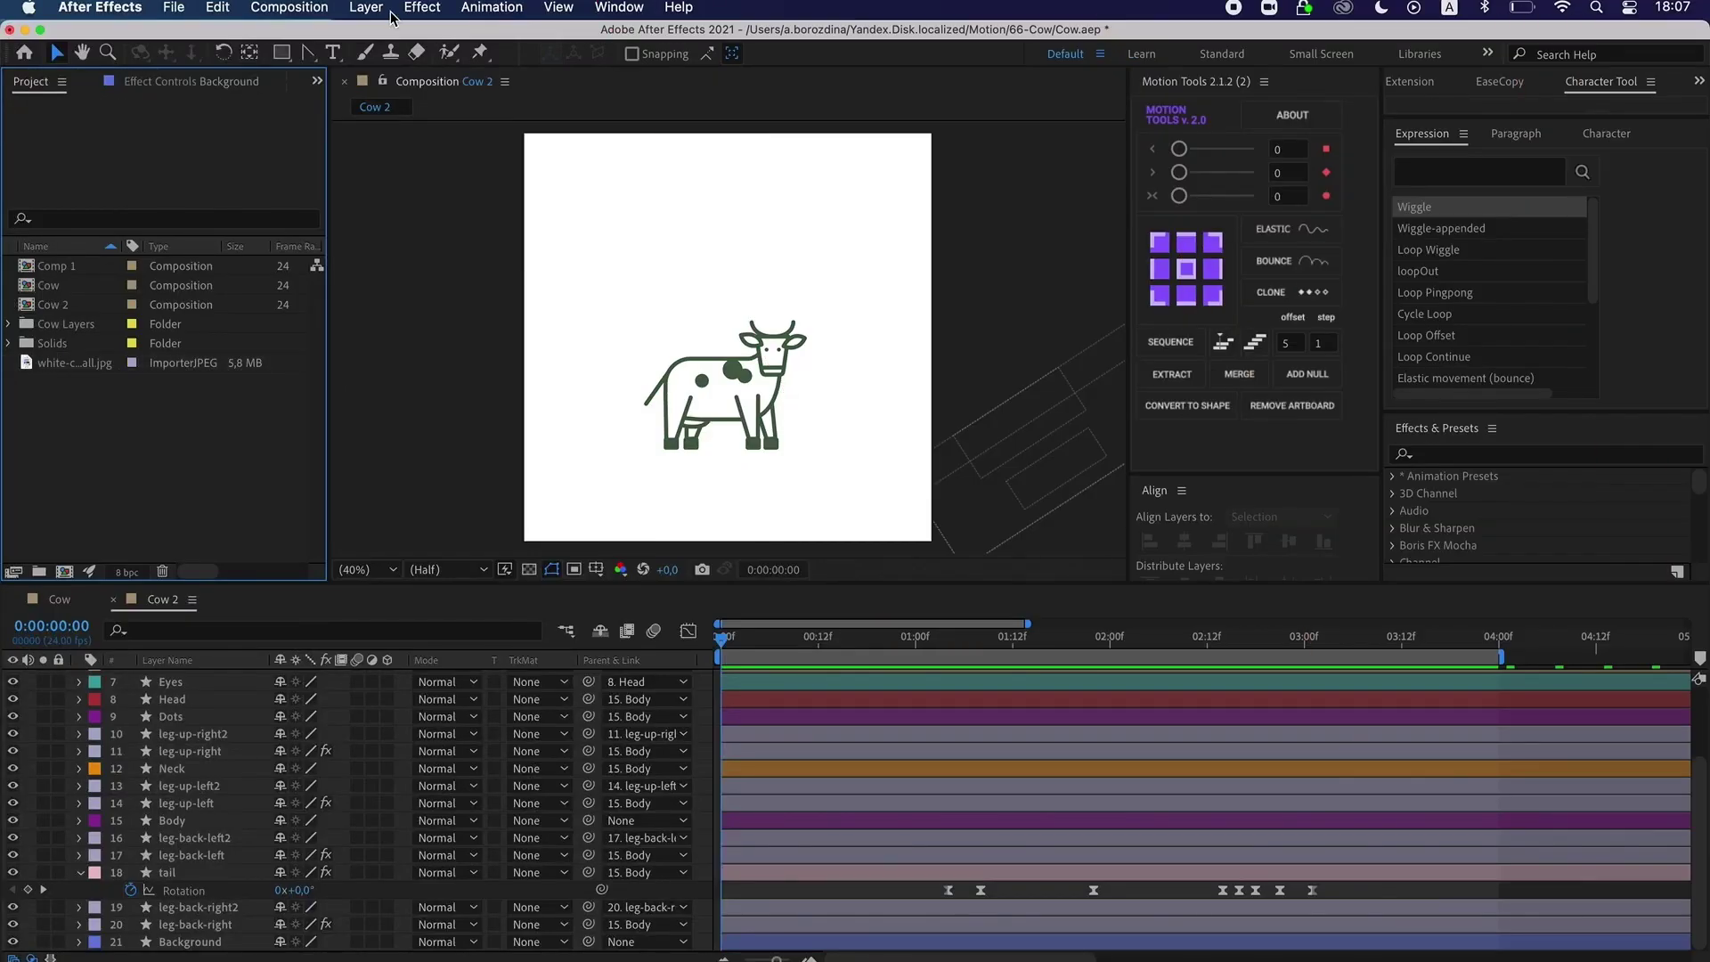
Create a new 4-second composition and add the white concrete wall image to it.
left_click(290, 8)
left_click(312, 32)
left_click(1045, 695)
type("4")
key("Return")
left_click_drag(79, 382, 659, 721)
scroll(683, 441, "down", 1)
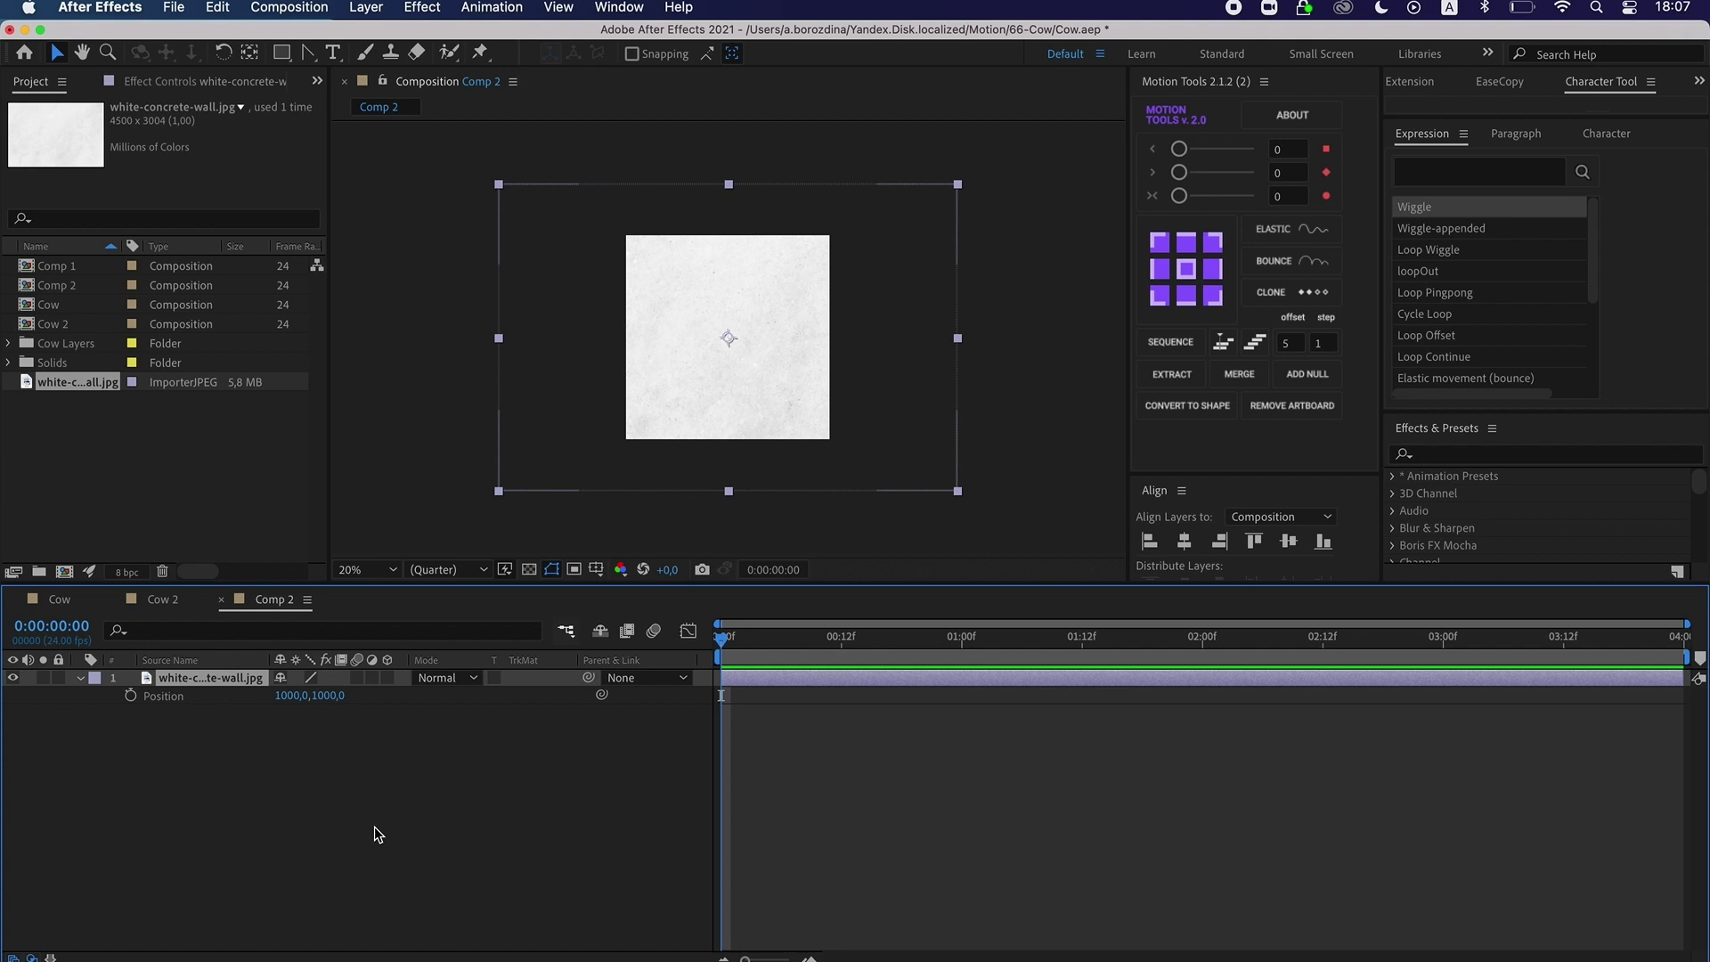
Enable Position and Rotation keyframing on the wall texture at 0:00:00:00 and make the keyframes Hold keyframes.
key("shift+r")
left_click(131, 696)
left_click(131, 713)
right_click(721, 696)
left_click(801, 873)
Vary the wall texture's Position and Rotation frame by frame on frames 1 to 3, with Position 680, 720 on frame 2.
left_click_drag(721, 639, 732, 639)
left_click_drag(728, 338, 763, 334)
left_click_drag(734, 640, 742, 641)
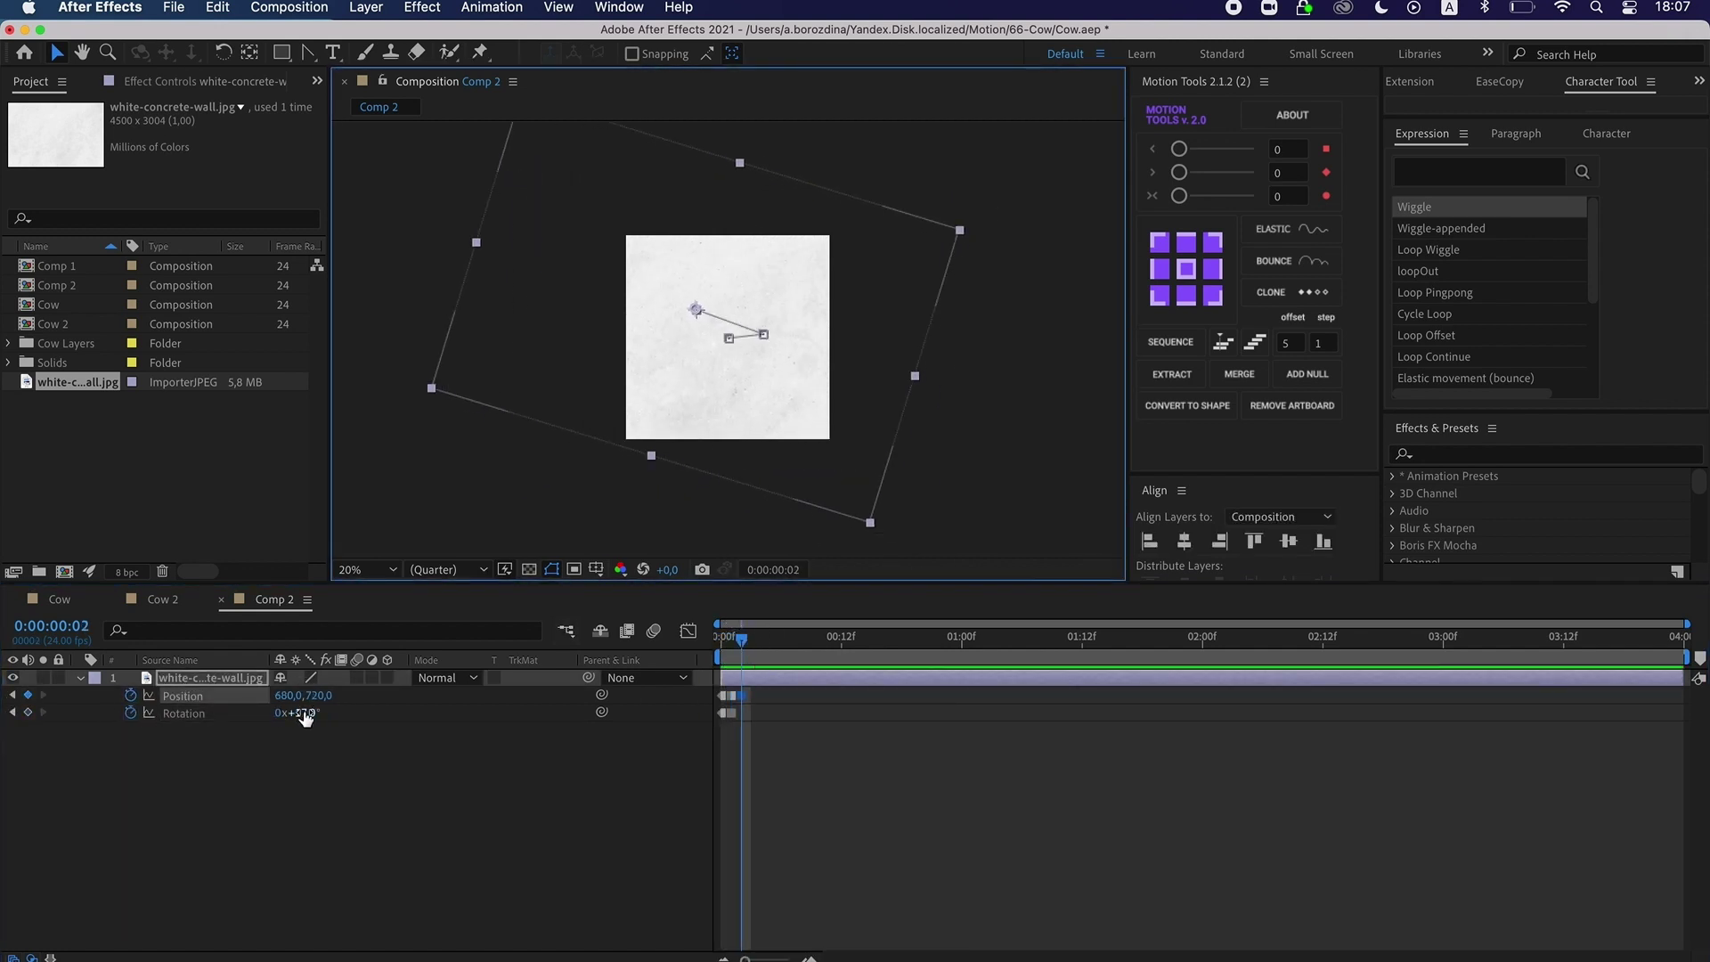
left_click_drag(305, 715, 286, 715)
left_click_drag(742, 640, 751, 639)
left_click_drag(305, 714, 269, 714)
Continue varying the texture's Position and Rotation on frames 4 to 7, ending at Position 1160, 840 and Rotation -40°.
left_click_drag(752, 639, 761, 640)
left_click_drag(305, 714, 324, 714)
left_click_drag(805, 359, 794, 387)
left_click_drag(761, 640, 771, 639)
left_click_drag(306, 714, 351, 713)
left_click_drag(739, 356, 805, 320)
left_click_drag(782, 640, 792, 640)
left_click_drag(308, 714, 292, 713)
left_click_drag(775, 357, 722, 371)
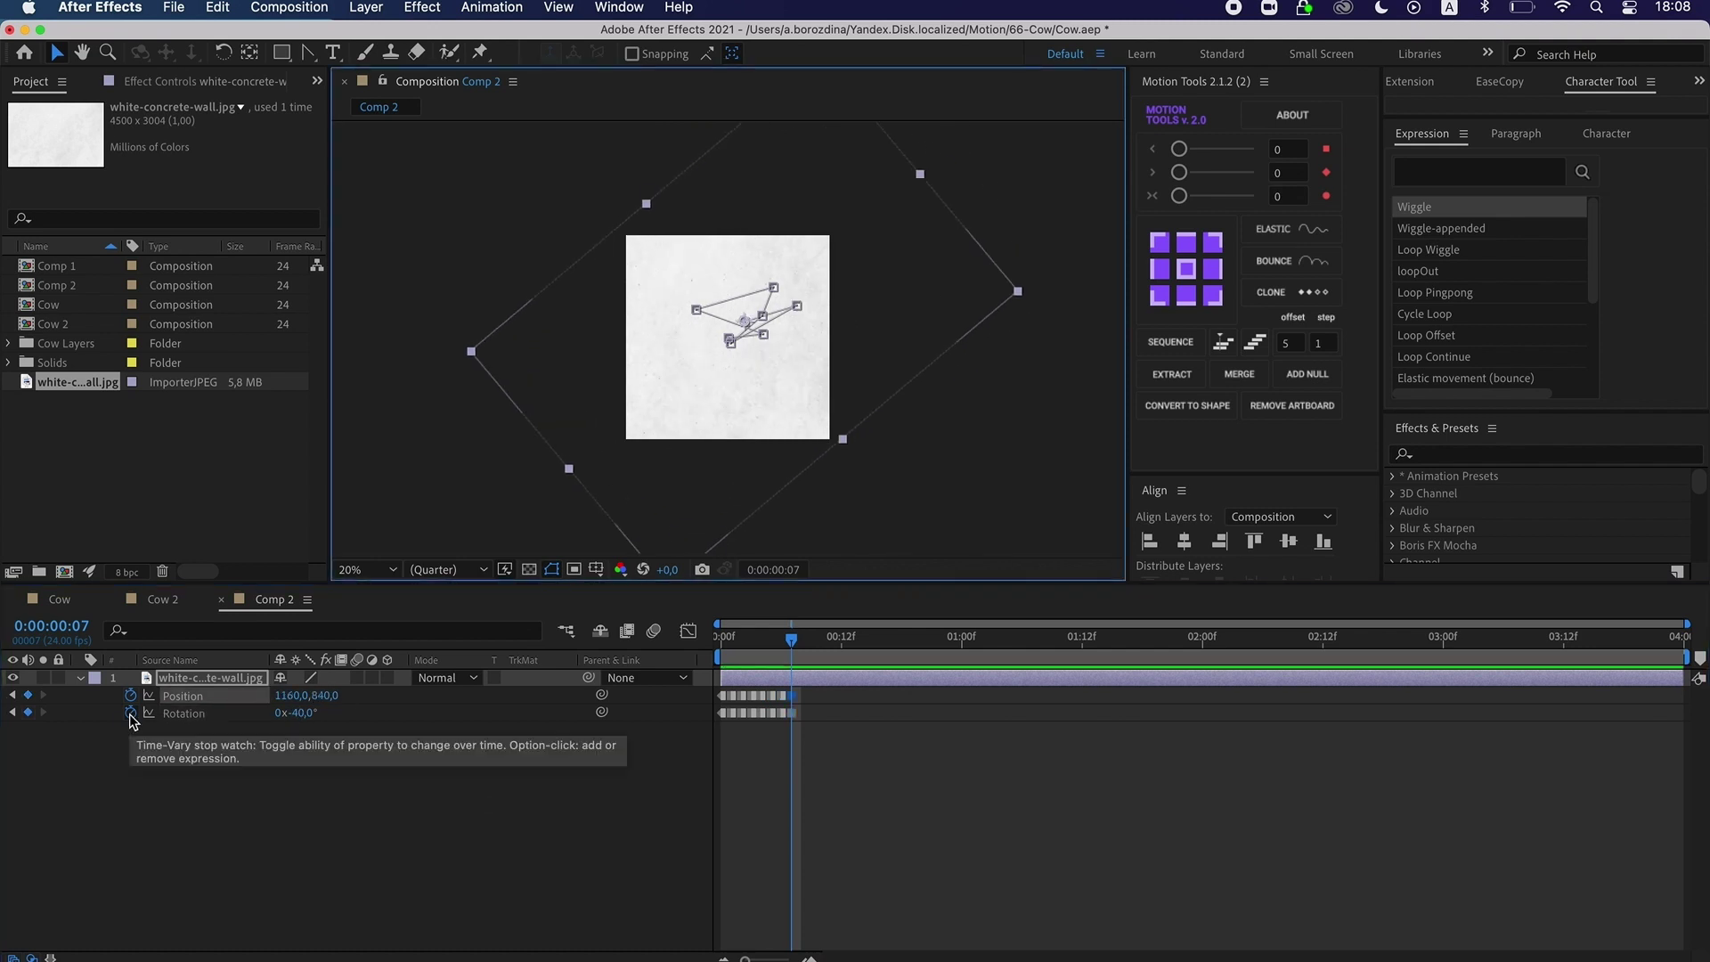
Add a loopOut('pingpong') expression to both the Rotation and Position of the wall texture layer.
left_click(131, 715, "alt")
type("loop")
left_click(817, 789)
type("'pingpong'")
key("super+a")
key("super+c")
left_click(131, 696, "alt")
key("super+v")
left_click(1161, 866)
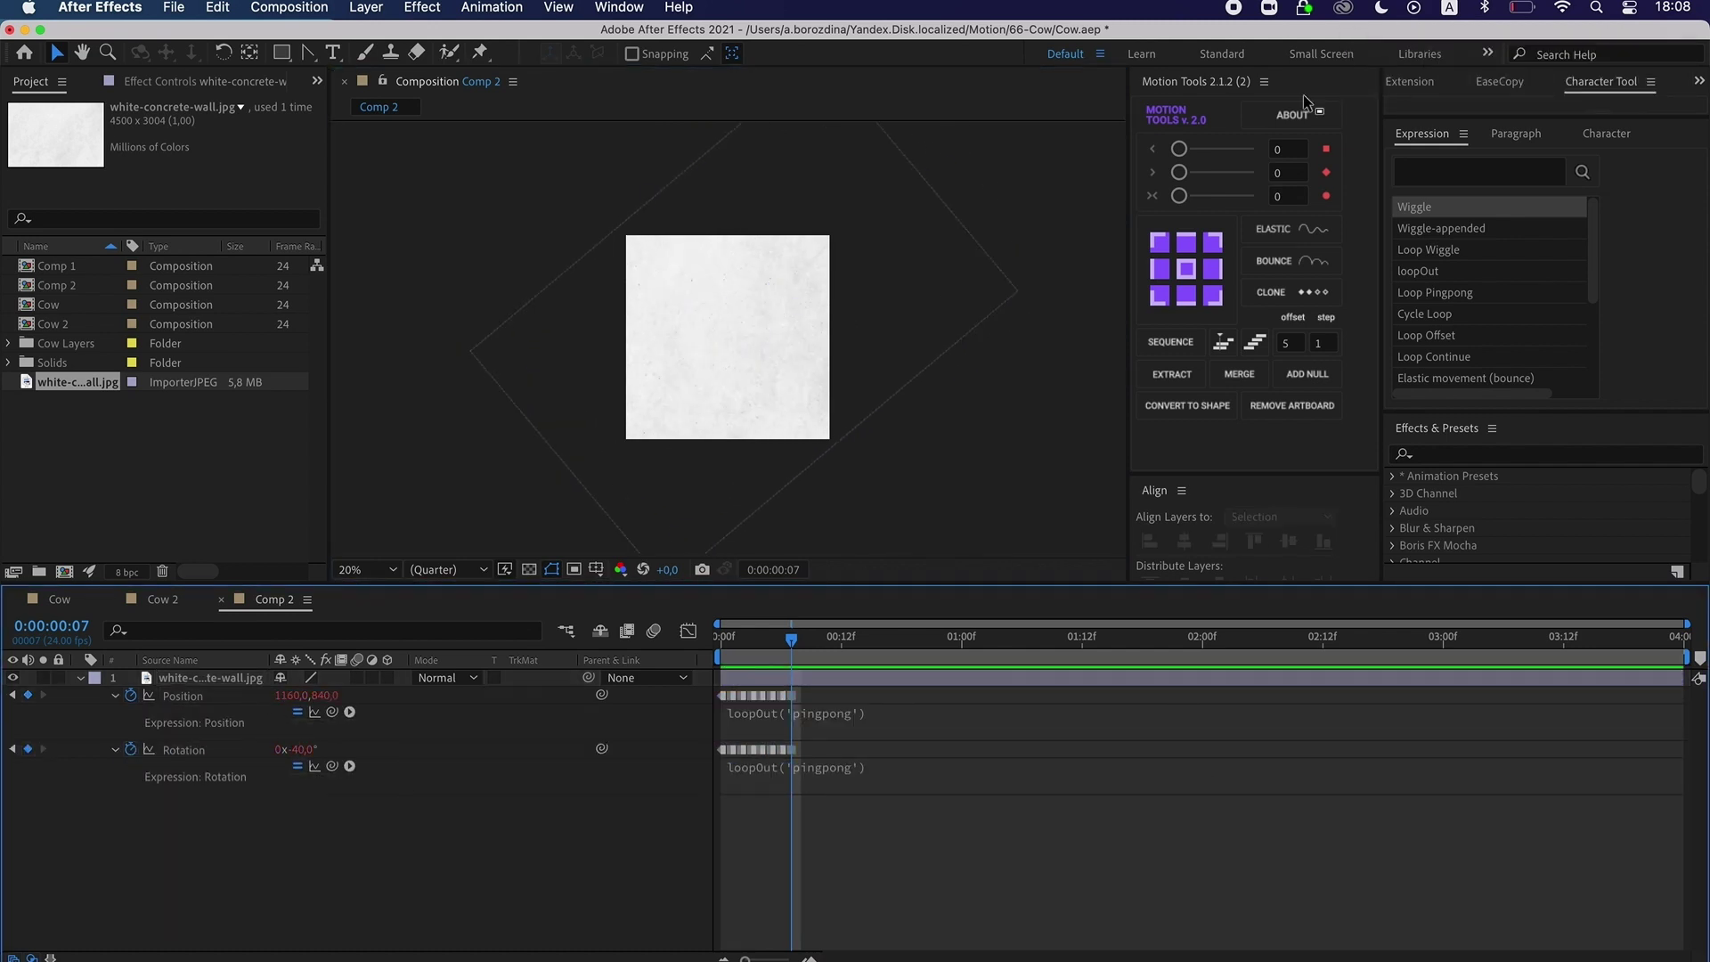
Stretch the texture's Position and Rotation keyframes evenly so the last ones land at about 0:00:01:07, and preview.
left_click_drag(789, 640, 992, 640)
left_click_drag(823, 777, 718, 691)
left_click(862, 755)
key("space")
left_click_drag(791, 750, 718, 692)
left_click_drag(844, 750, 1032, 749)
key("space")
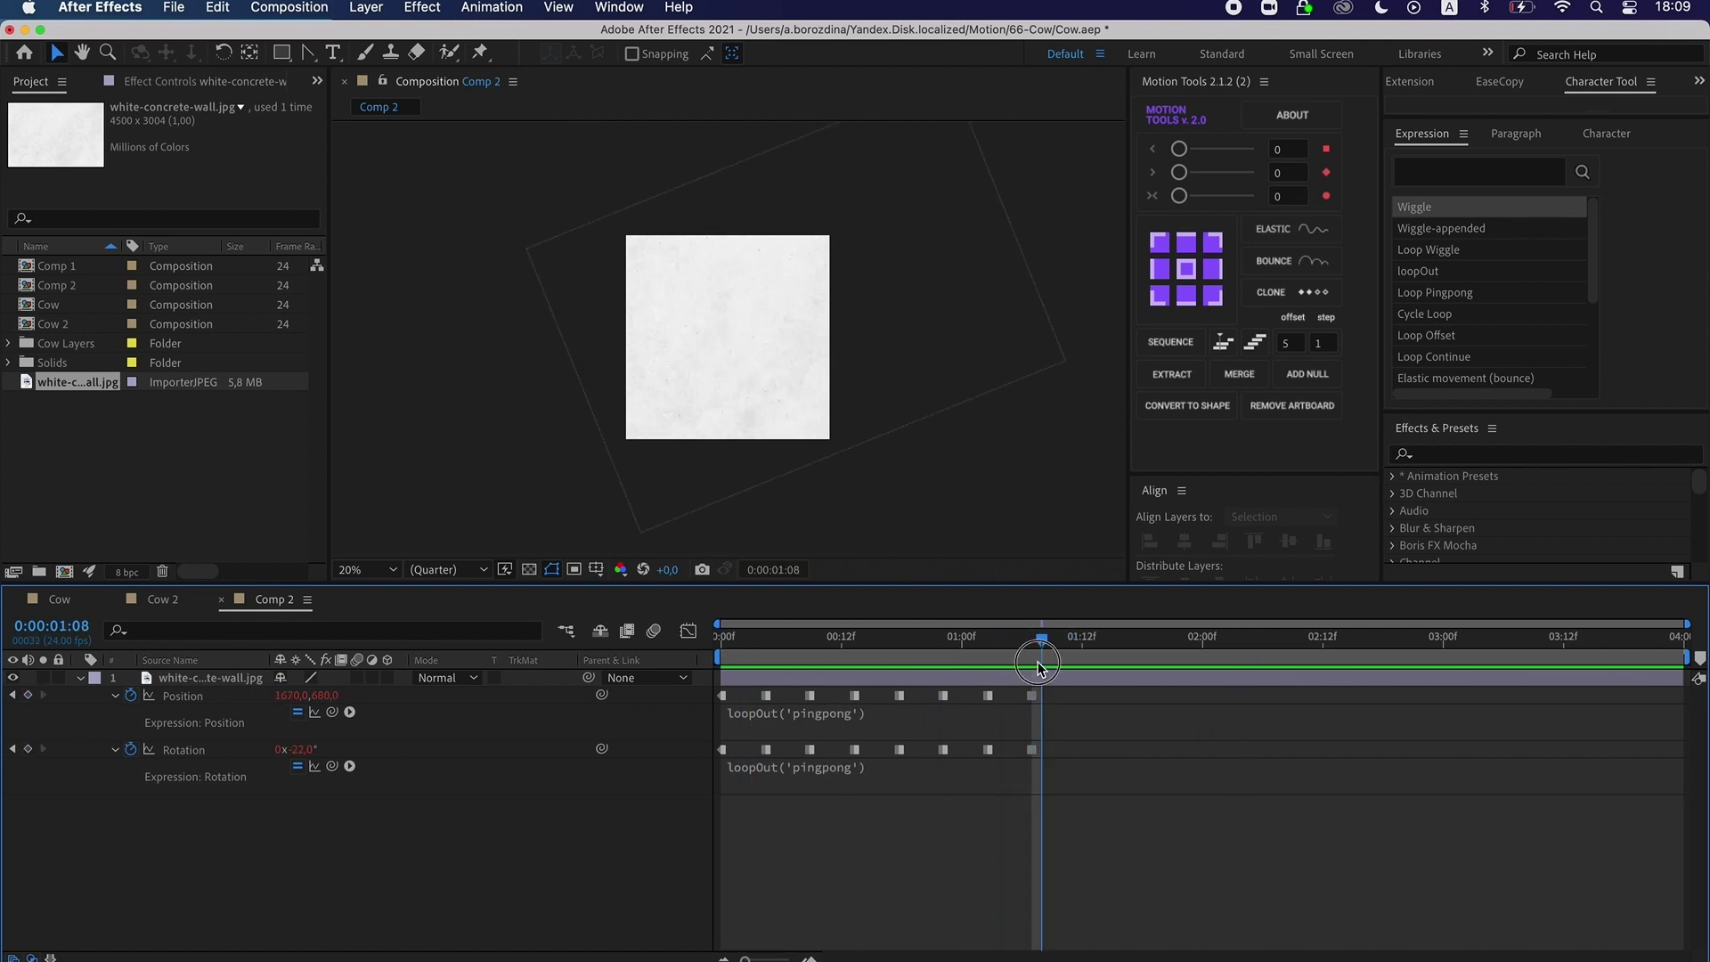
Place Comp 2 above all layers in the Cow 2 composition with Darken blending and 60% opacity, and preview the result.
left_click(162, 599)
left_click_drag(57, 286, 196, 671)
left_click(448, 679)
left_click(448, 757)
left_click_drag(723, 640, 915, 641)
key("t")
left_click_drag(289, 695, 286, 715)
left_click(488, 389)
key("space")
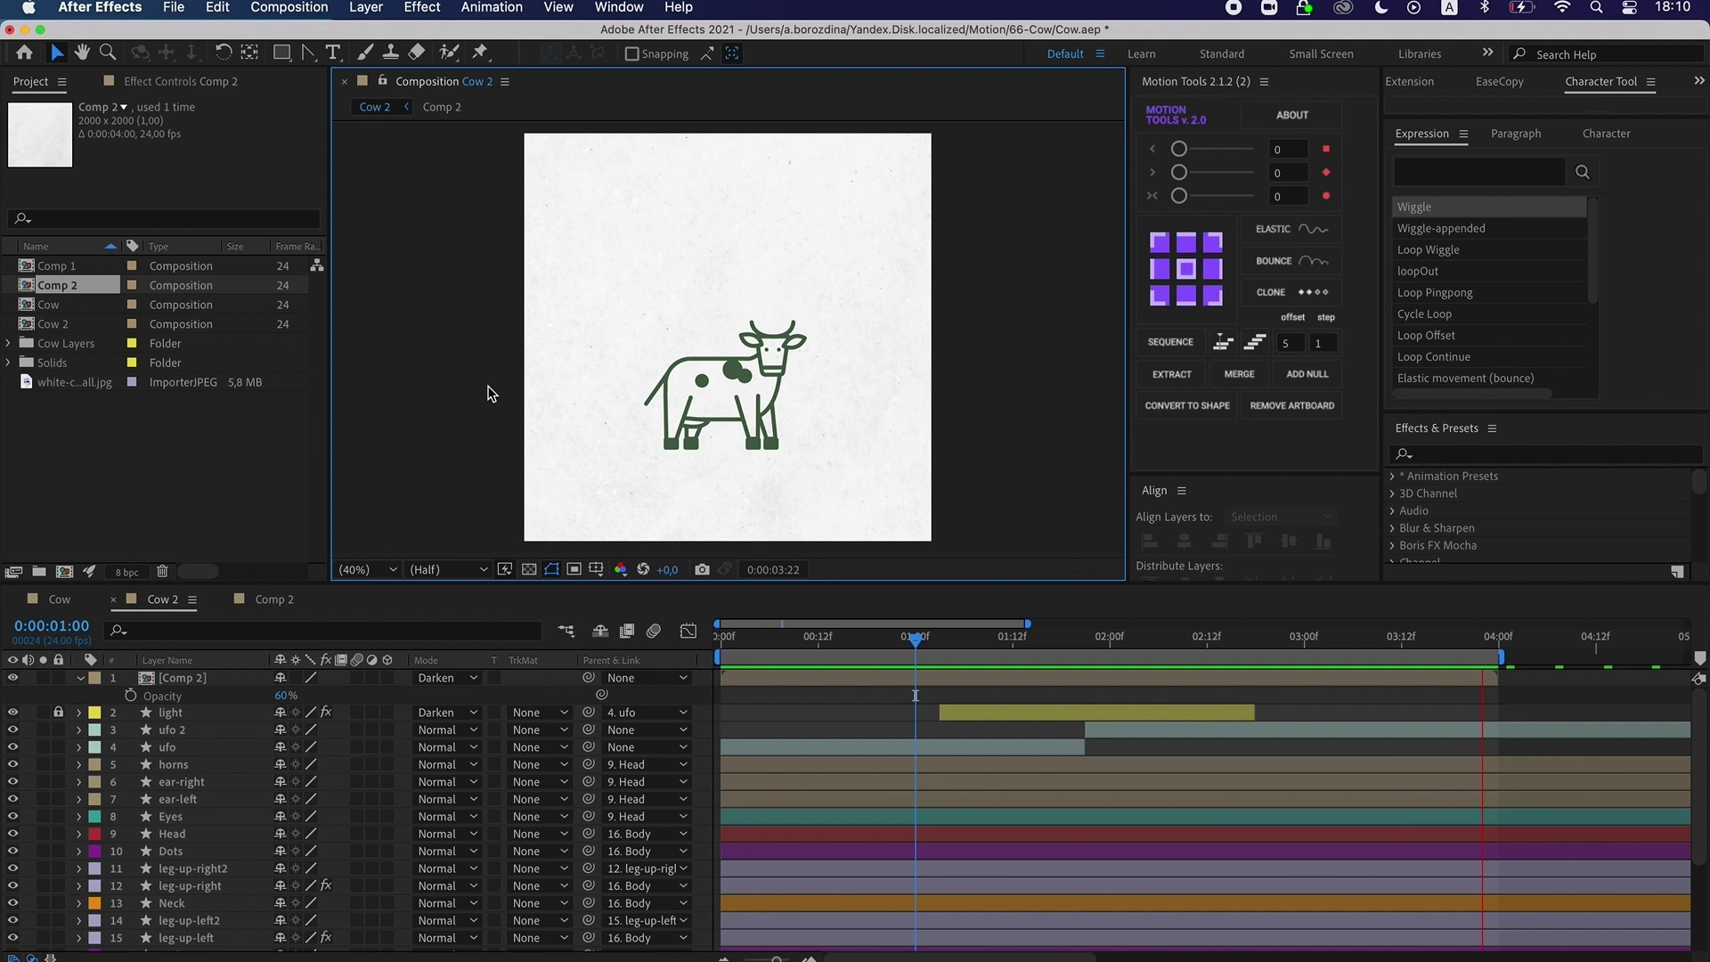
Stretch the wall texture's keyframes in Comp 2 further so they end at about 0:00:01:12, and preview.
key("space")
left_click(274, 600)
left_click_drag(1069, 777, 718, 691)
left_click_drag(1033, 696, 1086, 698)
left_click(1111, 697)
key("space")
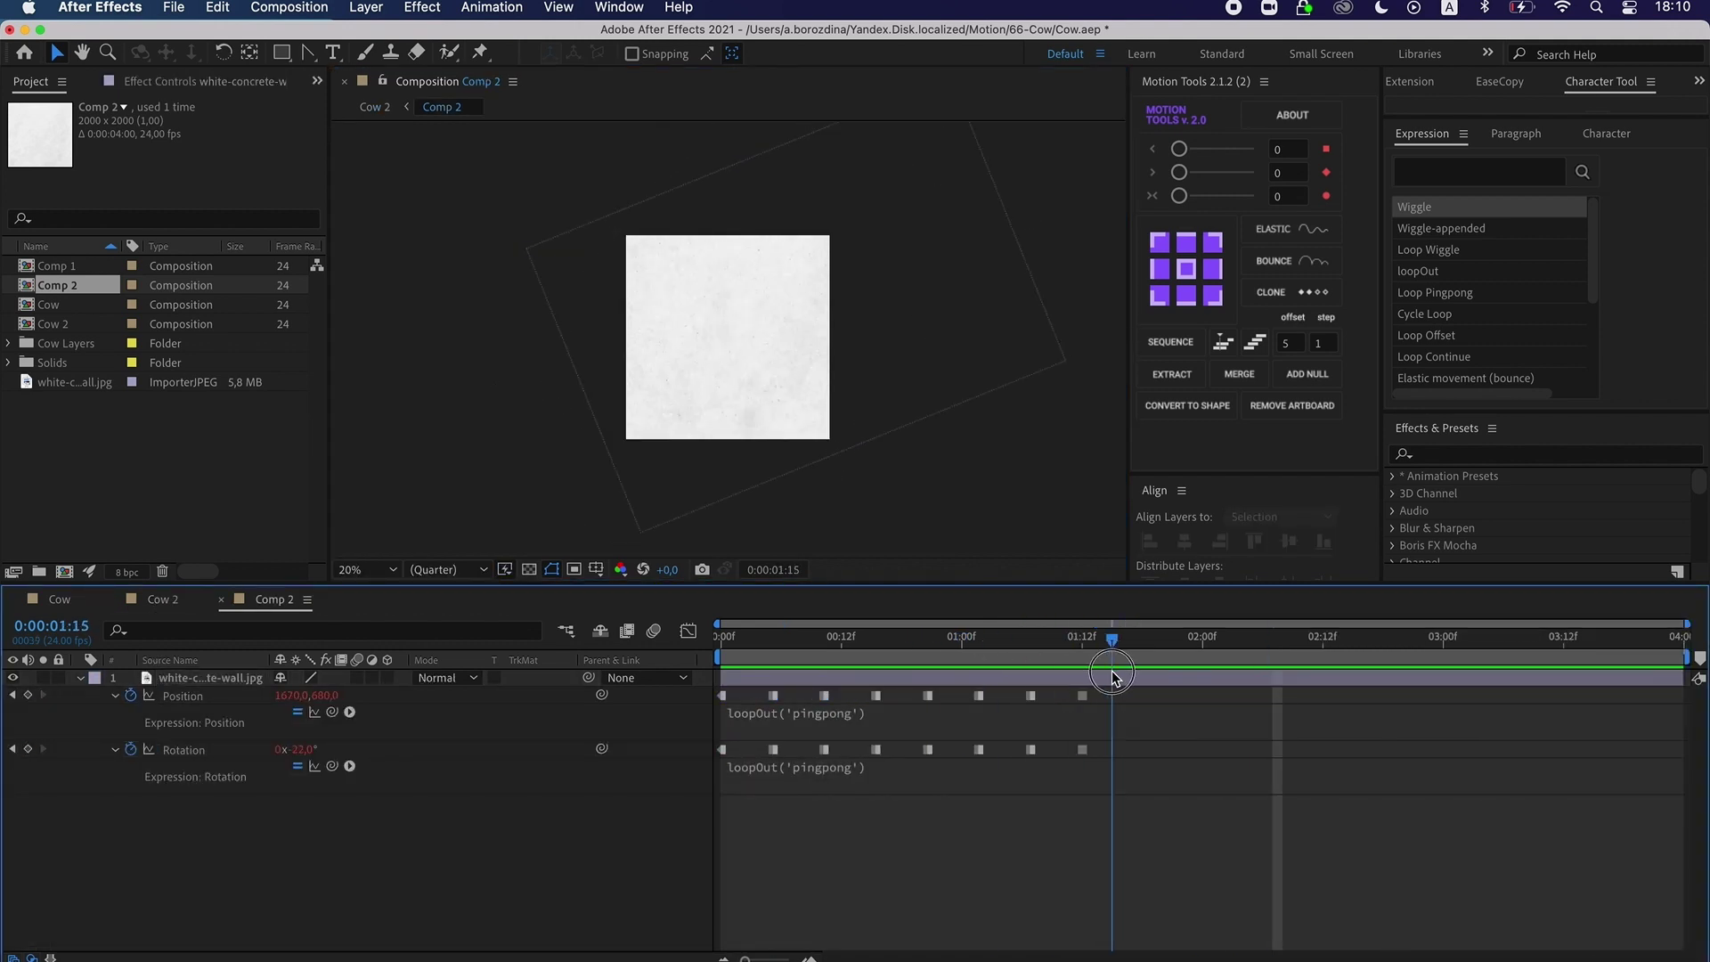
Copy the texture's Position and Rotation keyframes and paste them from about 0:00:01:17 and again at 0:00:03:10, previewing the flicker.
left_click_drag(746, 776, 704, 689)
key("super+c")
key("super+v")
left_click_drag(1083, 640, 719, 643)
left_click(763, 843)
key("space")
left_click_drag(1104, 777, 713, 689)
left_click_drag(1273, 640, 1156, 664)
key("super+v")
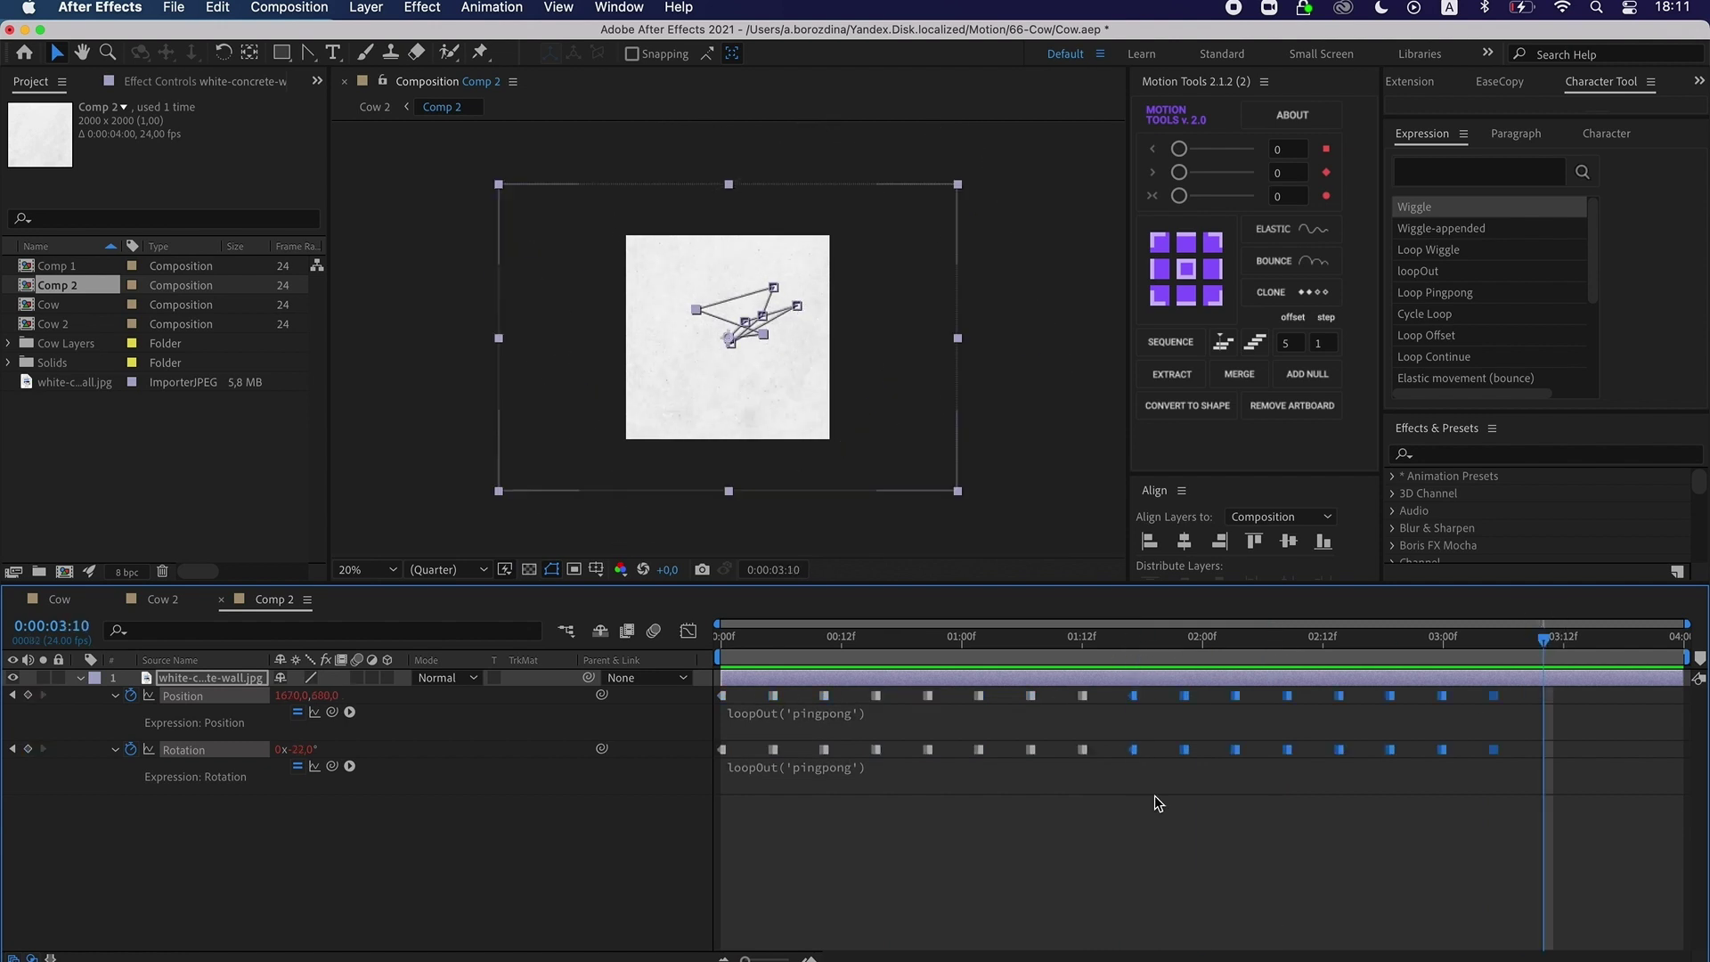
key("super+v")
left_click(821, 870)
key("space")
Play back the Cow 2 composition to check the flickering paper texture over the animation, and return to its start.
left_click(163, 600)
key("space")
key("space")
left_click_drag(730, 641, 719, 640)
Add an adjustment layer above all layers in Cow 2 with a Smooth Noise Wave Warp, Wave Height 3 and Wave Width 41.
left_click(80, 678)
left_click_drag(427, 584, 427, 392)
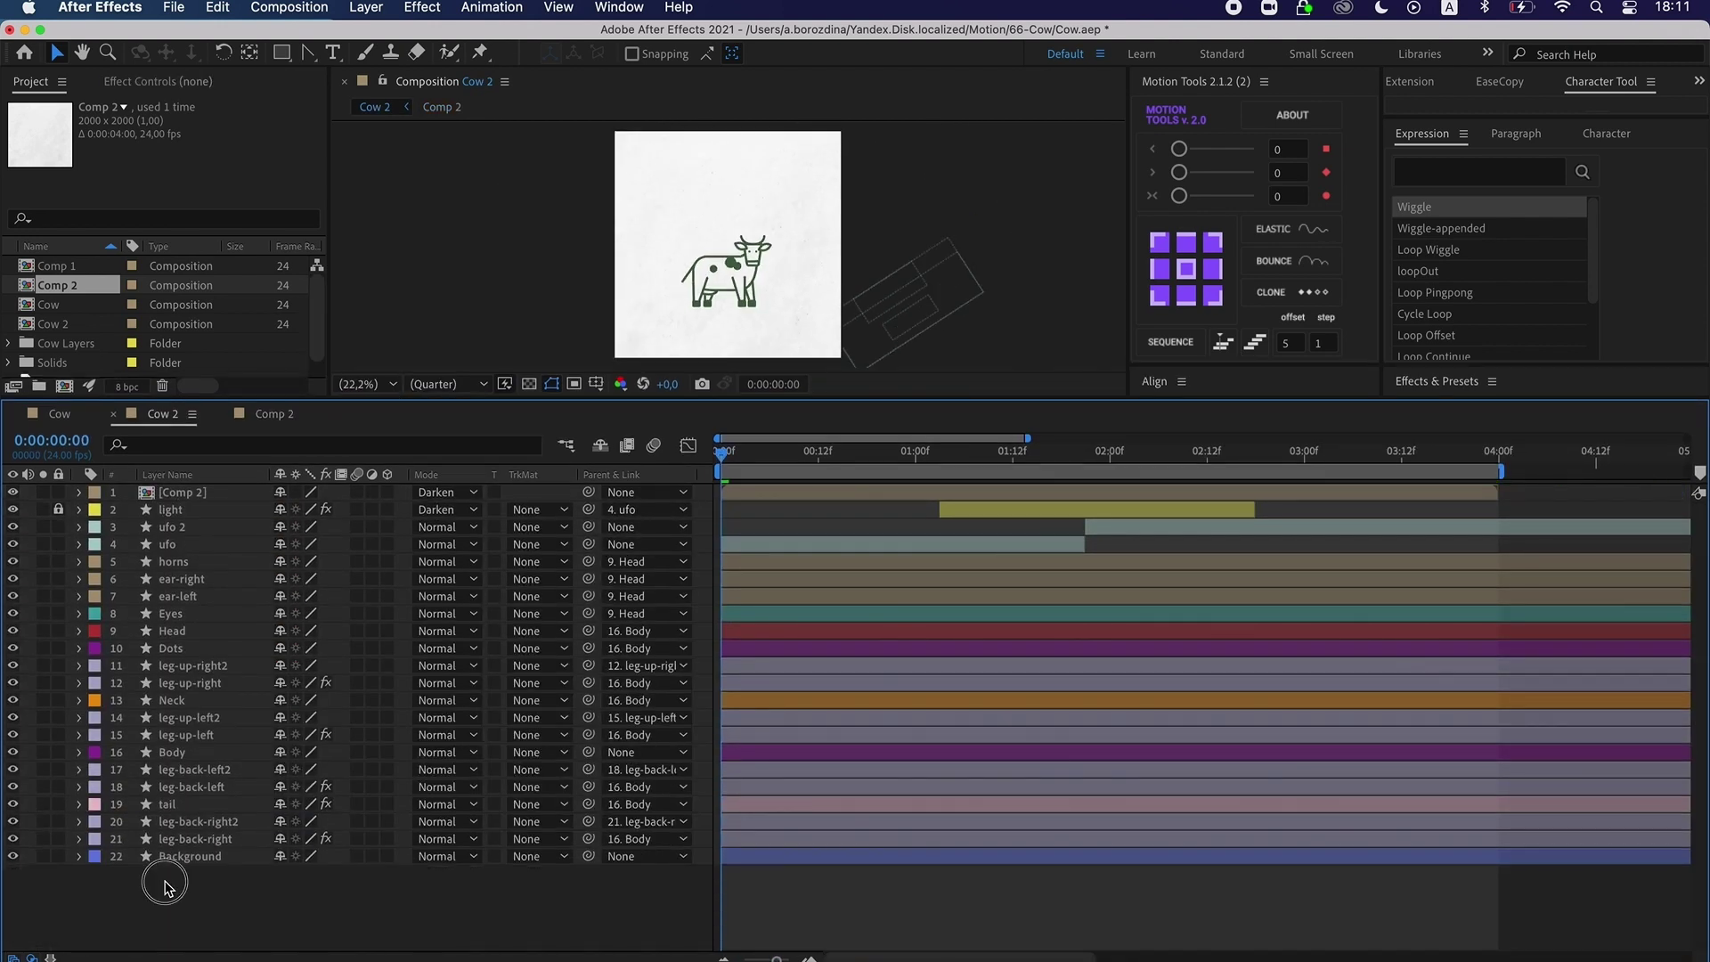
key("alt+super+y")
key("ctrl+space")
type("waev")
left_click(374, 167)
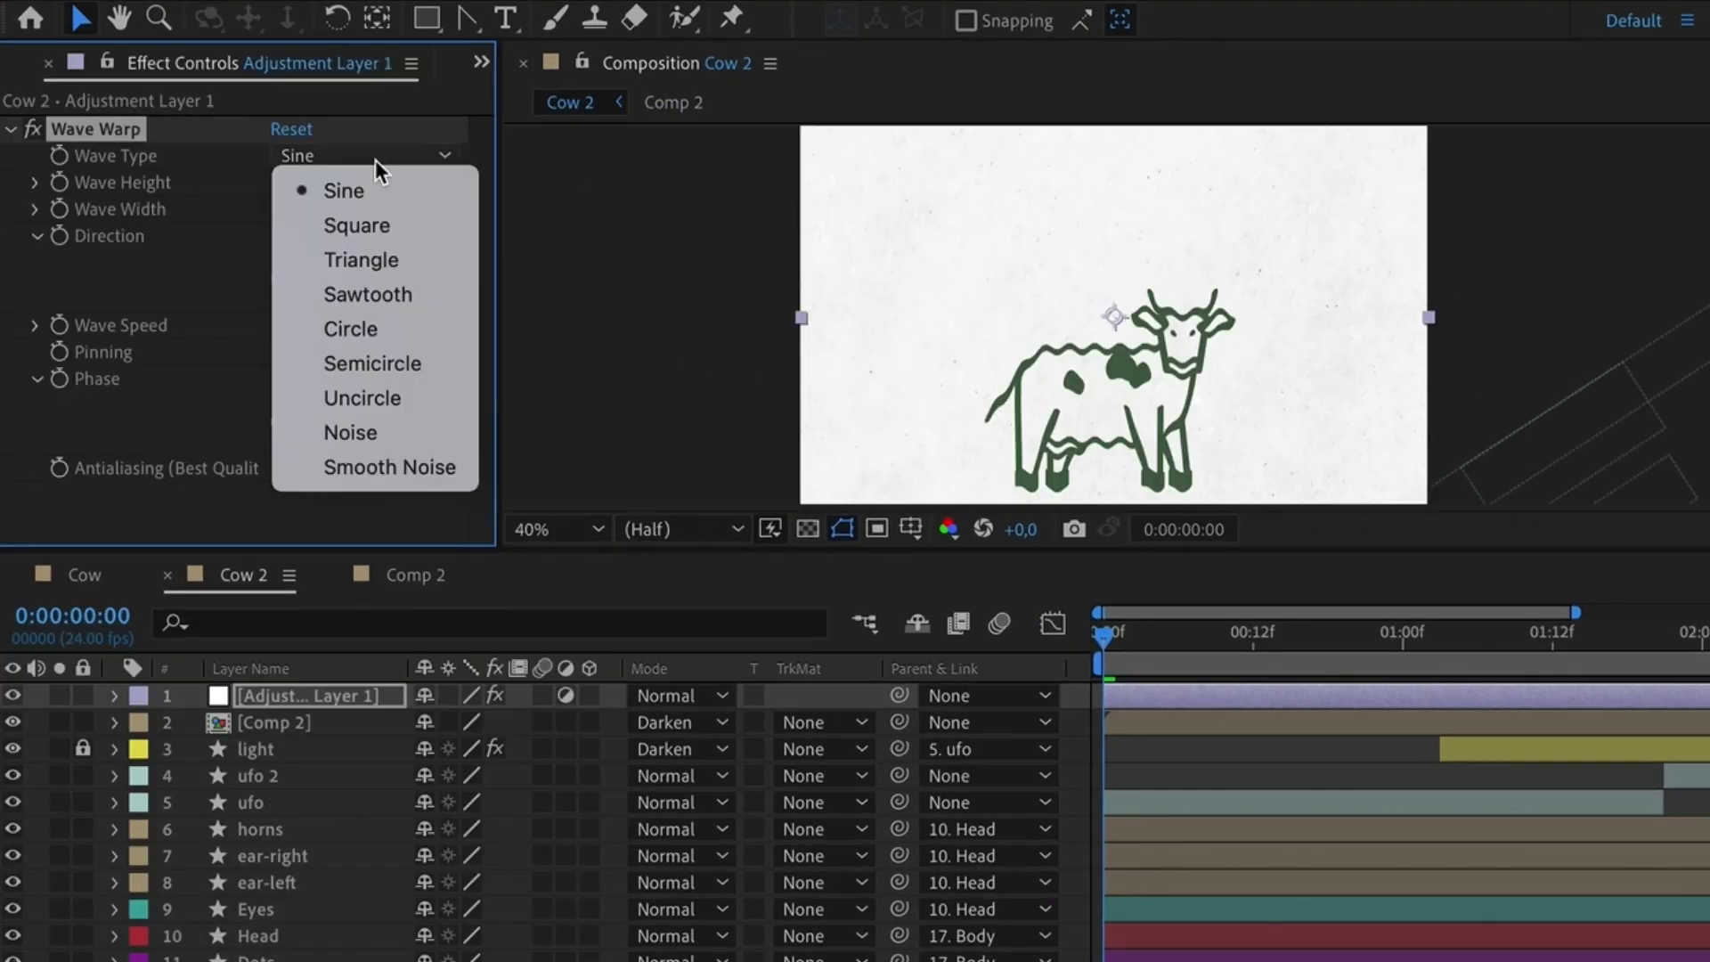
left_click(363, 462)
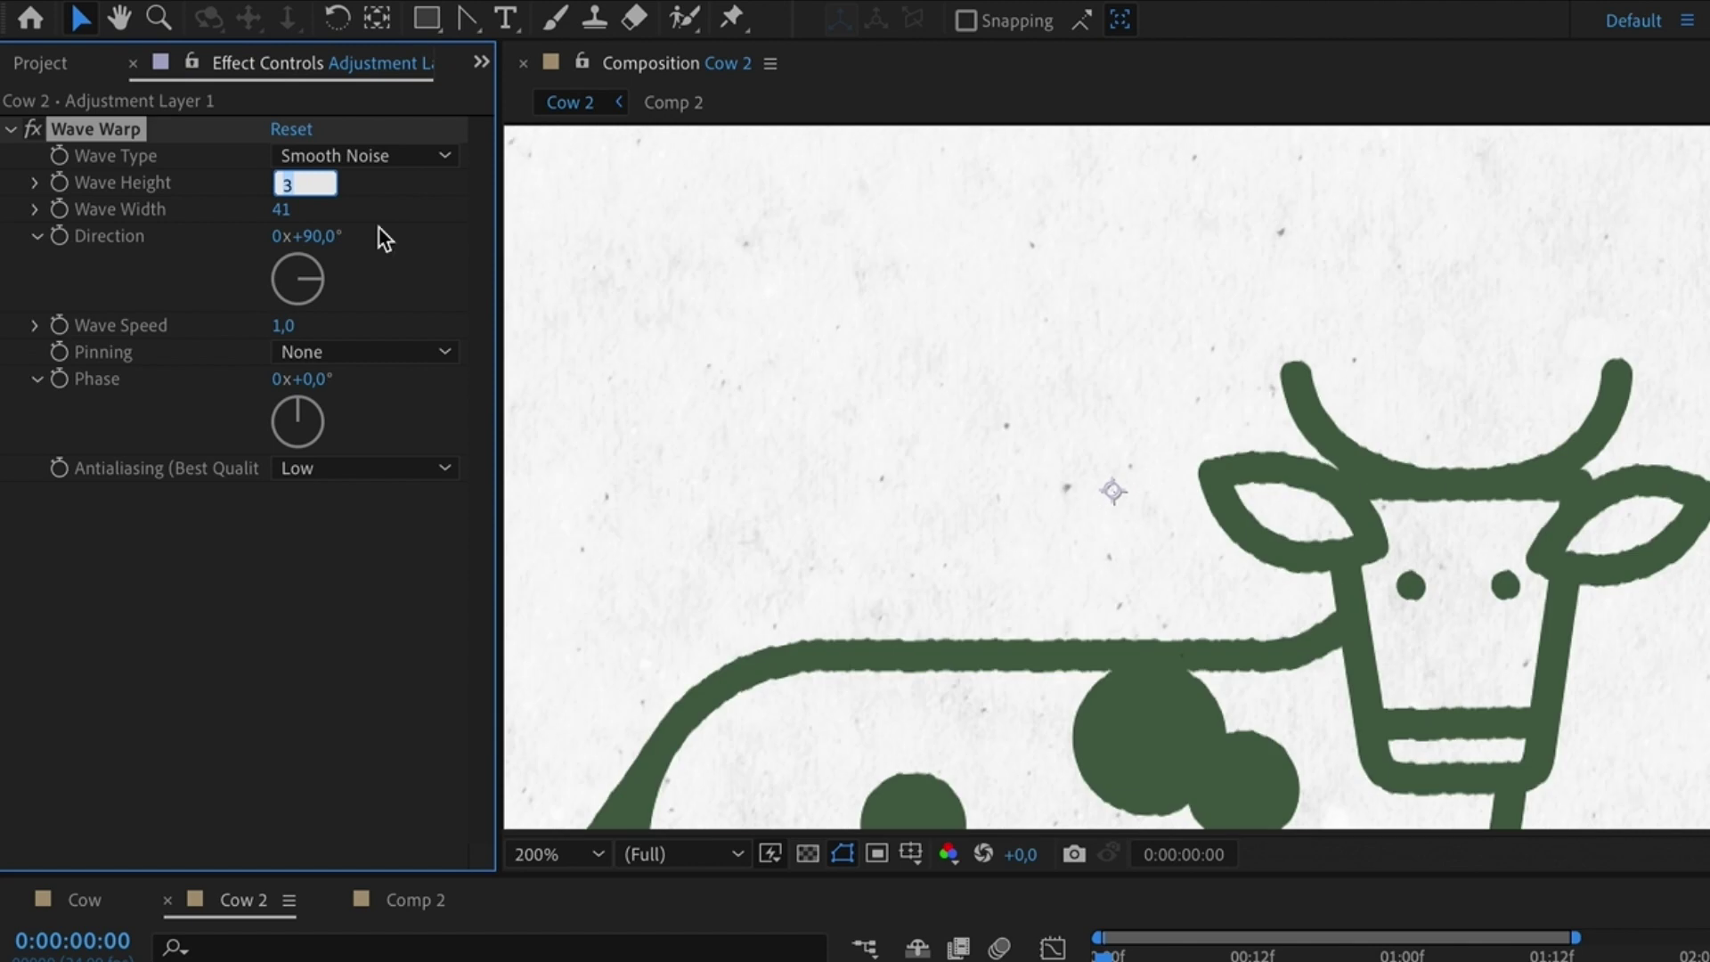
Set the Wave Warp Direction to -19° and duplicate the effect, giving the copy Wave Height 2 and Direction -136°.
left_click_drag(303, 236, 127, 139)
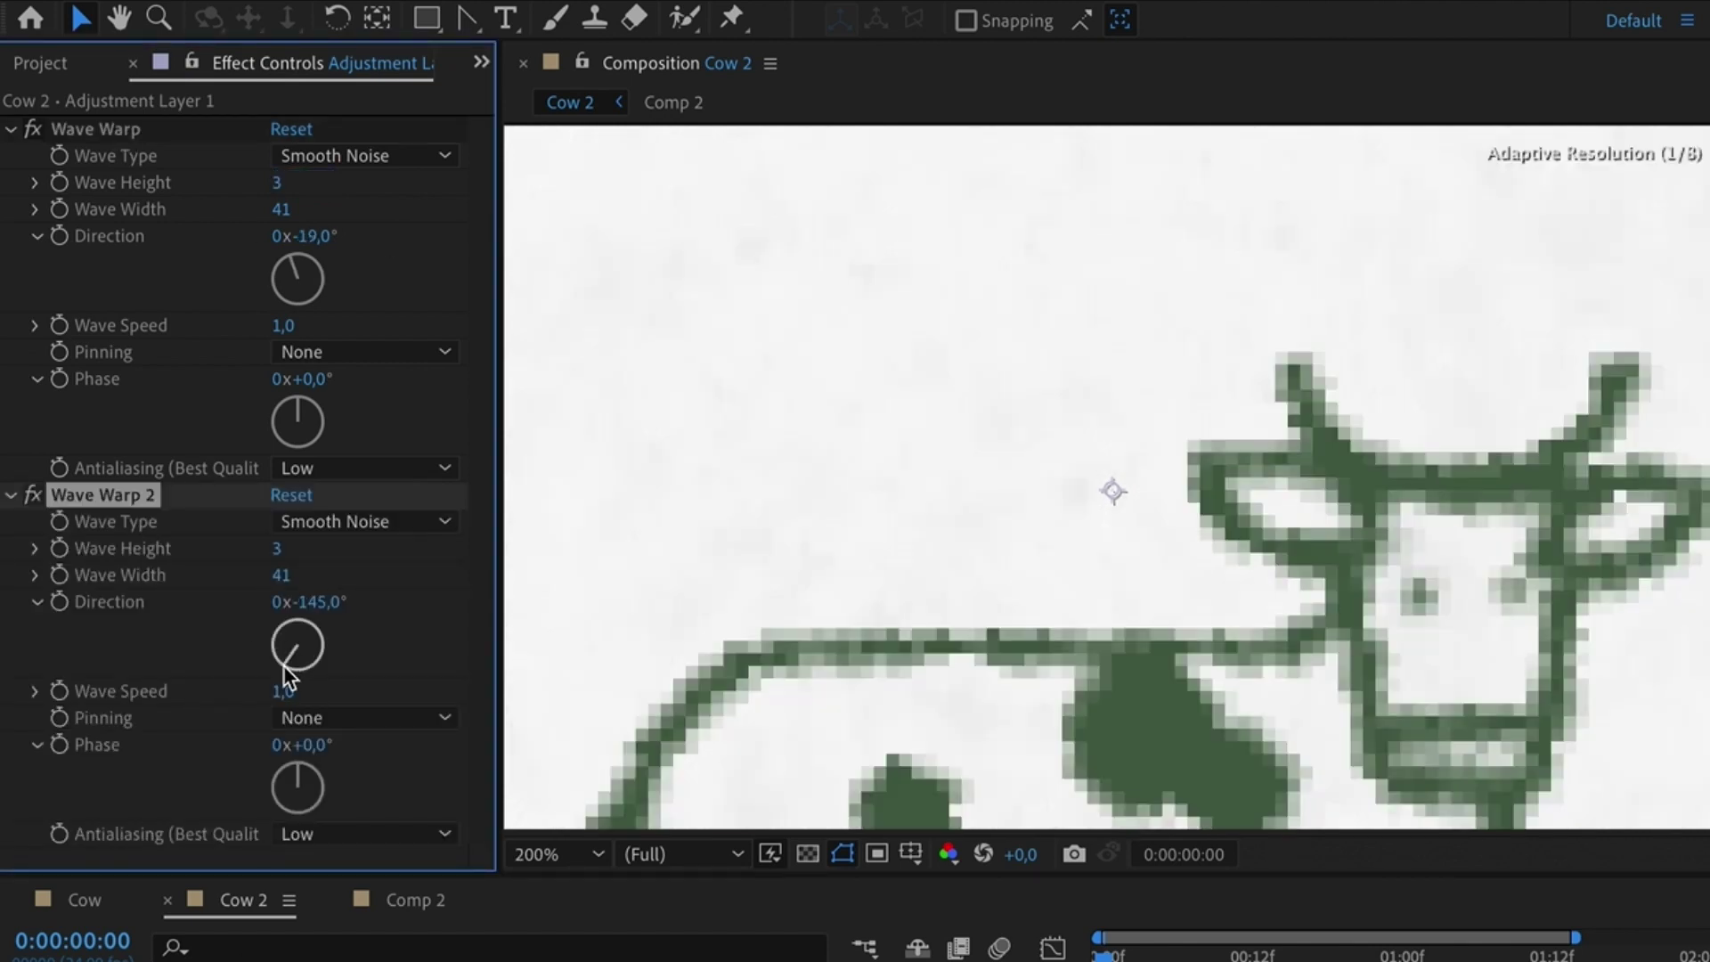
left_click(554, 853)
left_click(601, 908)
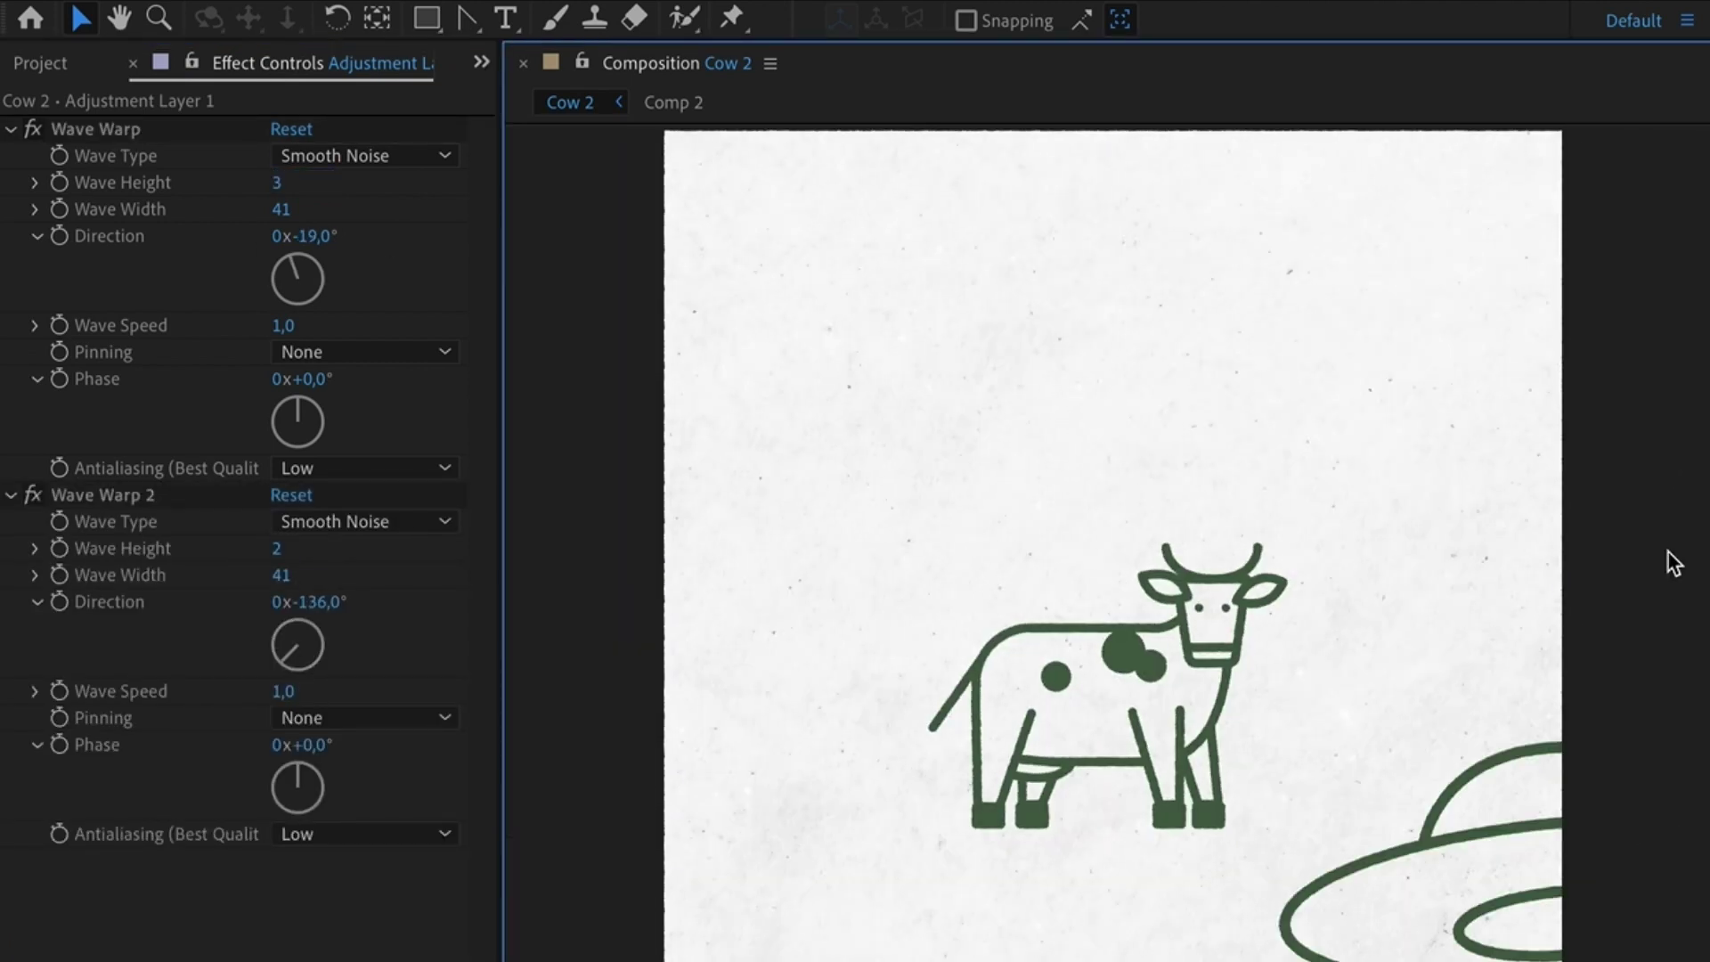